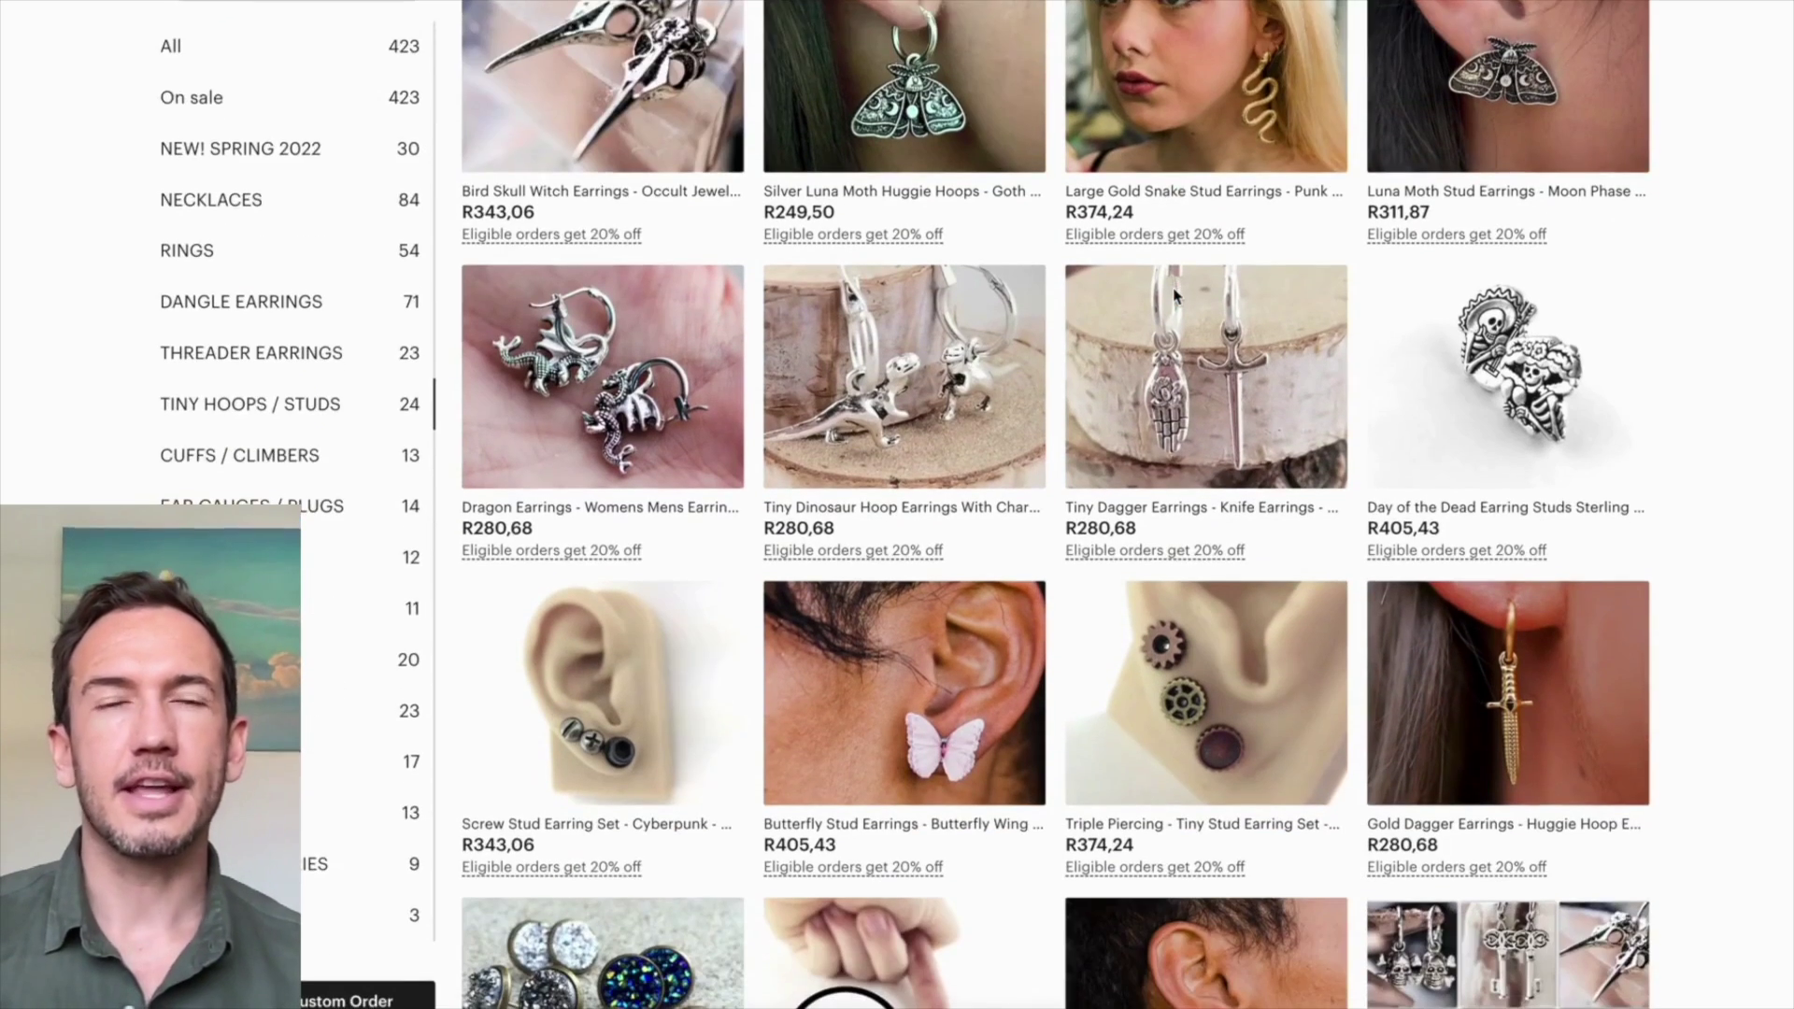
# Scroll down the 'ear rings' results and open the Quarter Ear Ring Cuff pin.
pyautogui.scroll(-2, 1174, 295)
pyautogui.scroll(-1, 1174, 295)
pyautogui.scroll(-2, 1174, 295)
pyautogui.scroll(-3, 1173, 295)
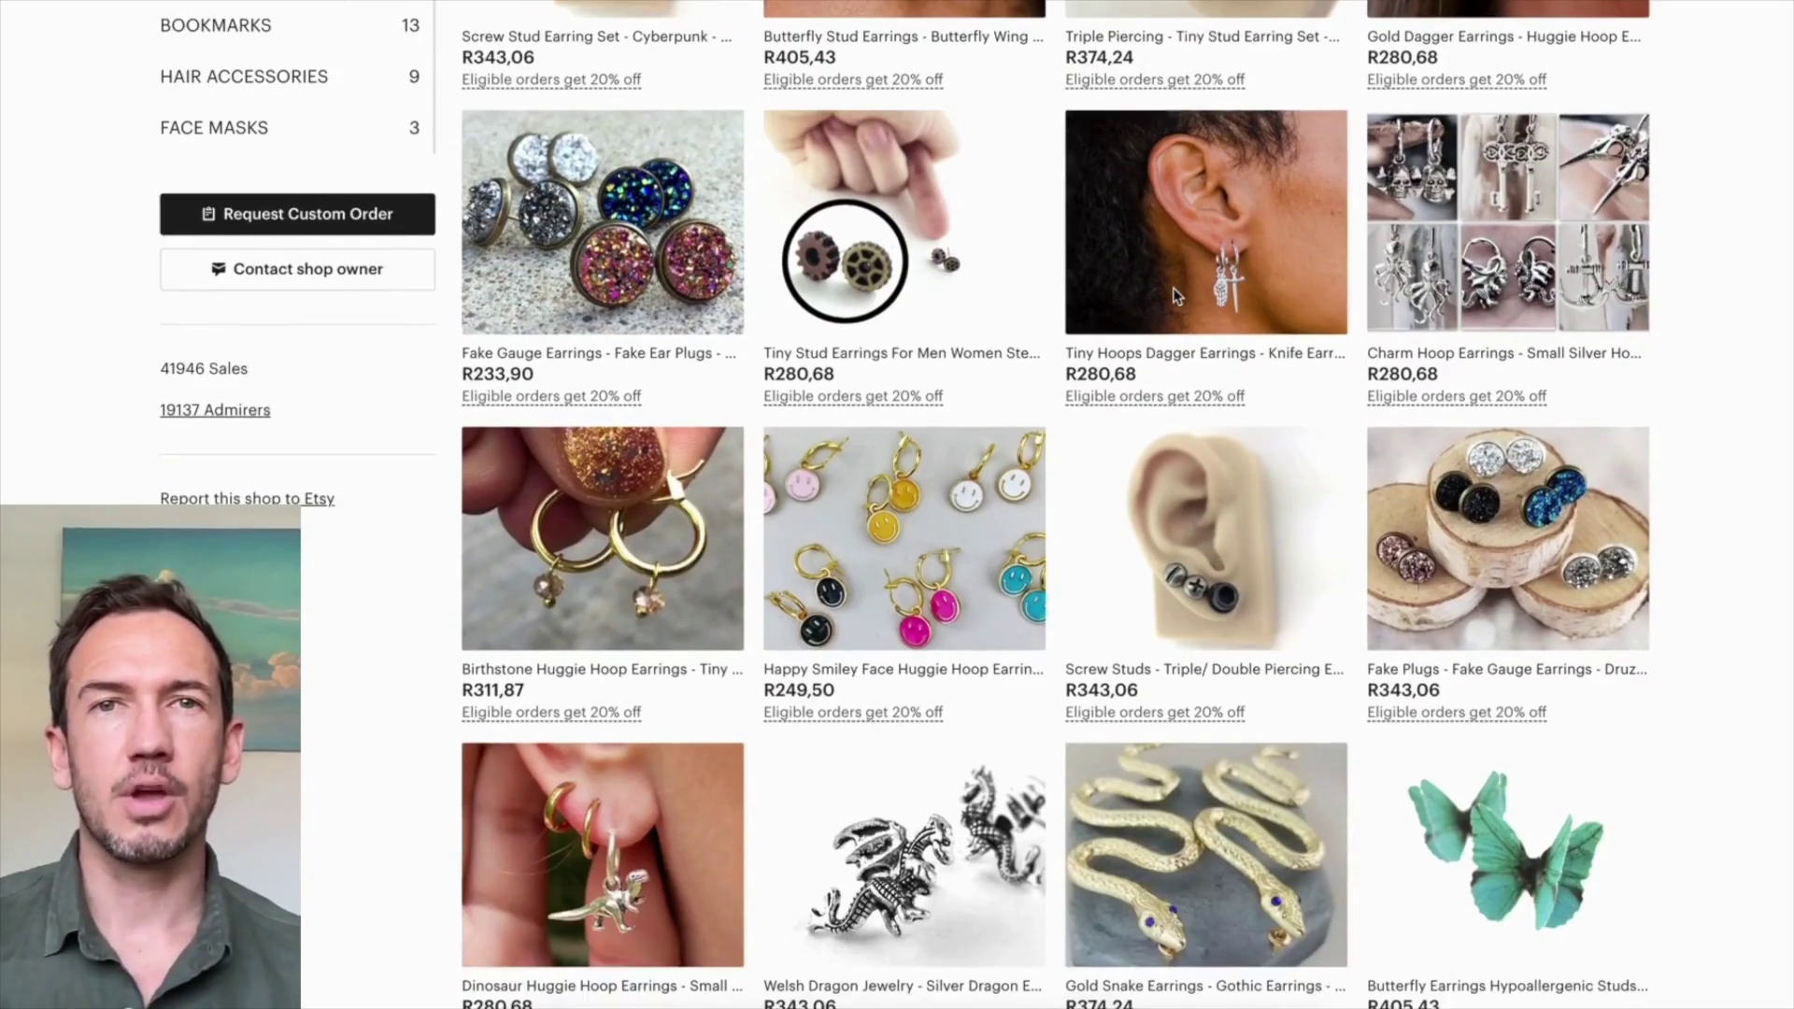
pyautogui.scroll(-2, 1173, 295)
pyautogui.scroll(-1, 1173, 296)
pyautogui.scroll(-1, 1174, 295)
pyautogui.scroll(15, 1174, 295)
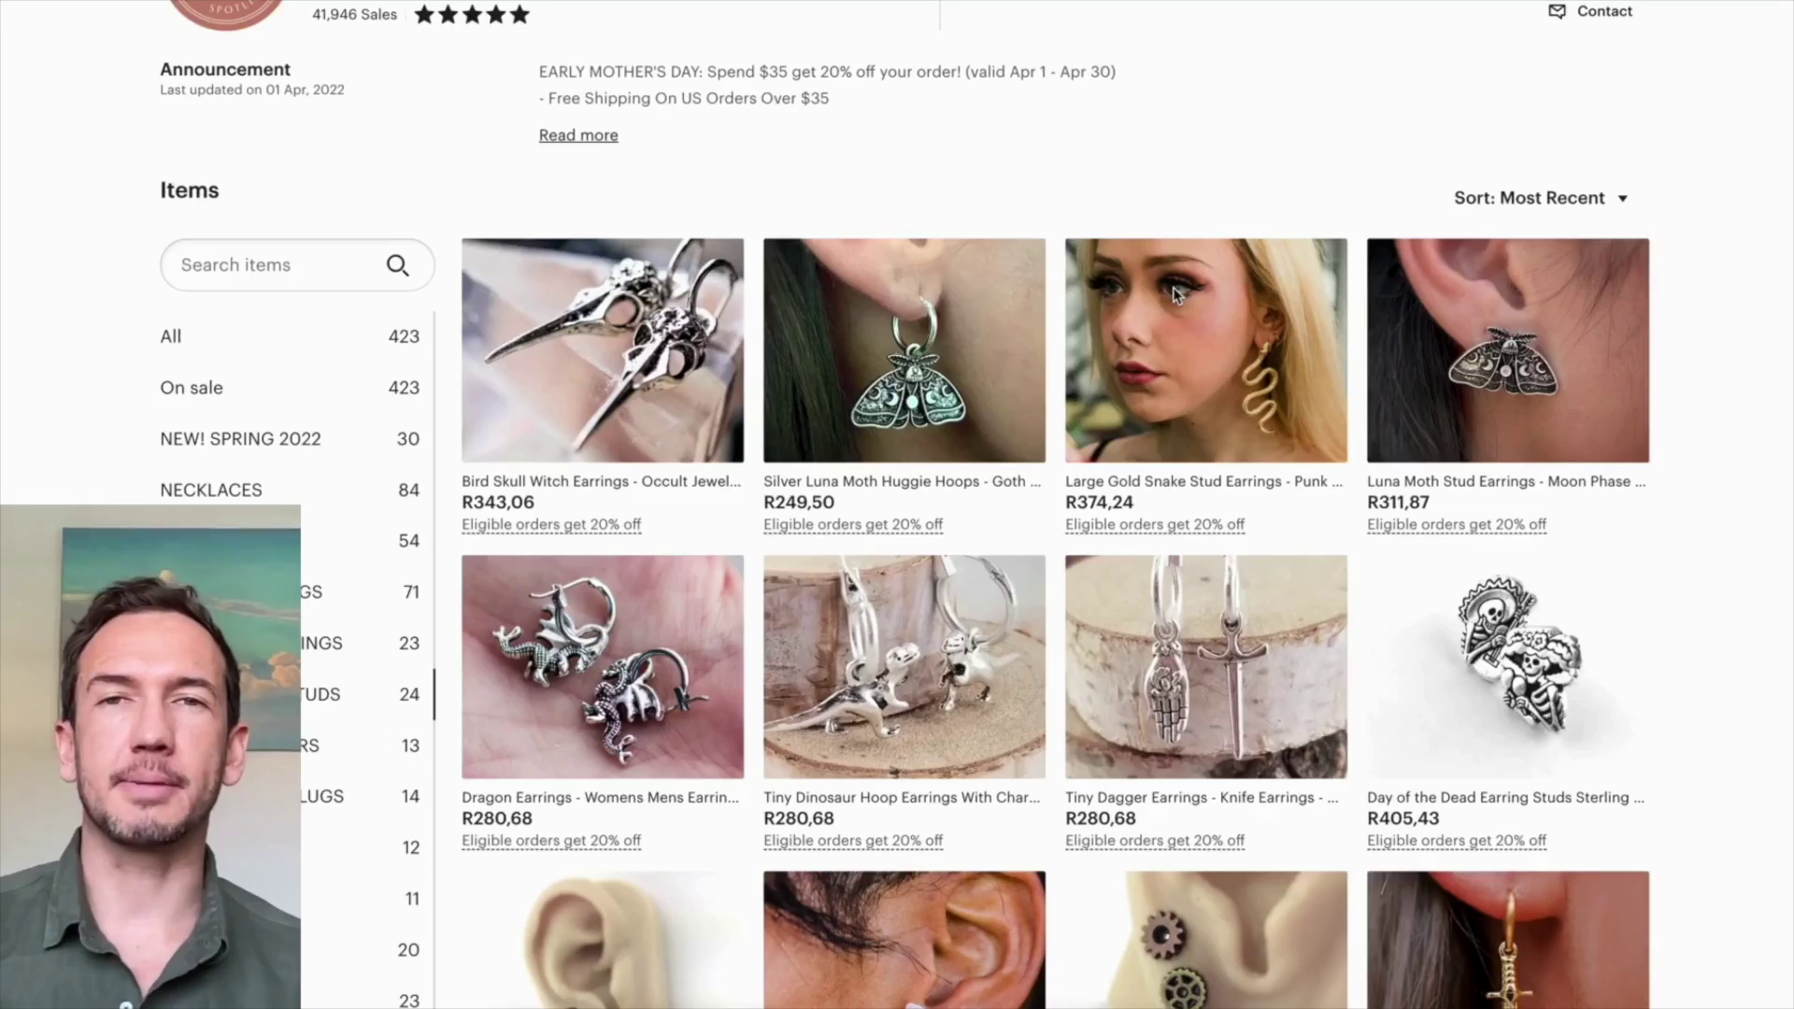
pyautogui.scroll(-1, 1174, 292)
pyautogui.scroll(-2, 1174, 291)
pyautogui.scroll(-2, 1174, 291)
pyautogui.scroll(-3, 1173, 291)
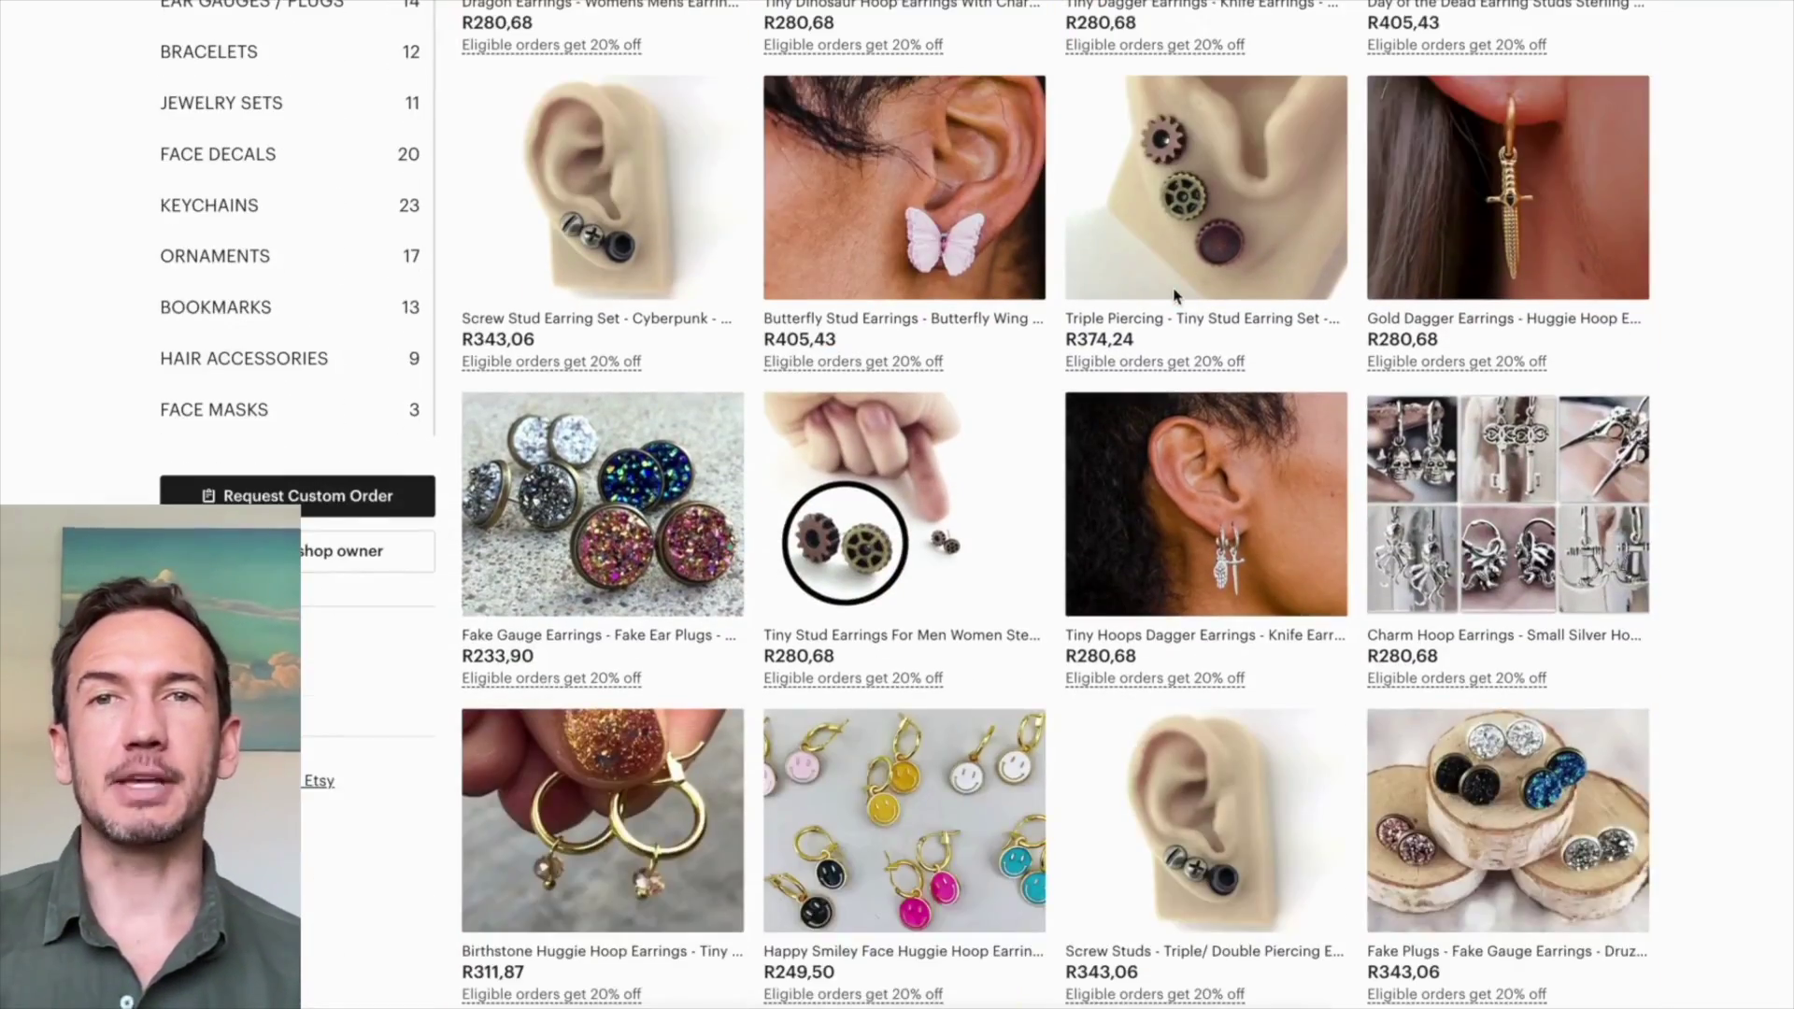
pyautogui.scroll(-2, 1174, 295)
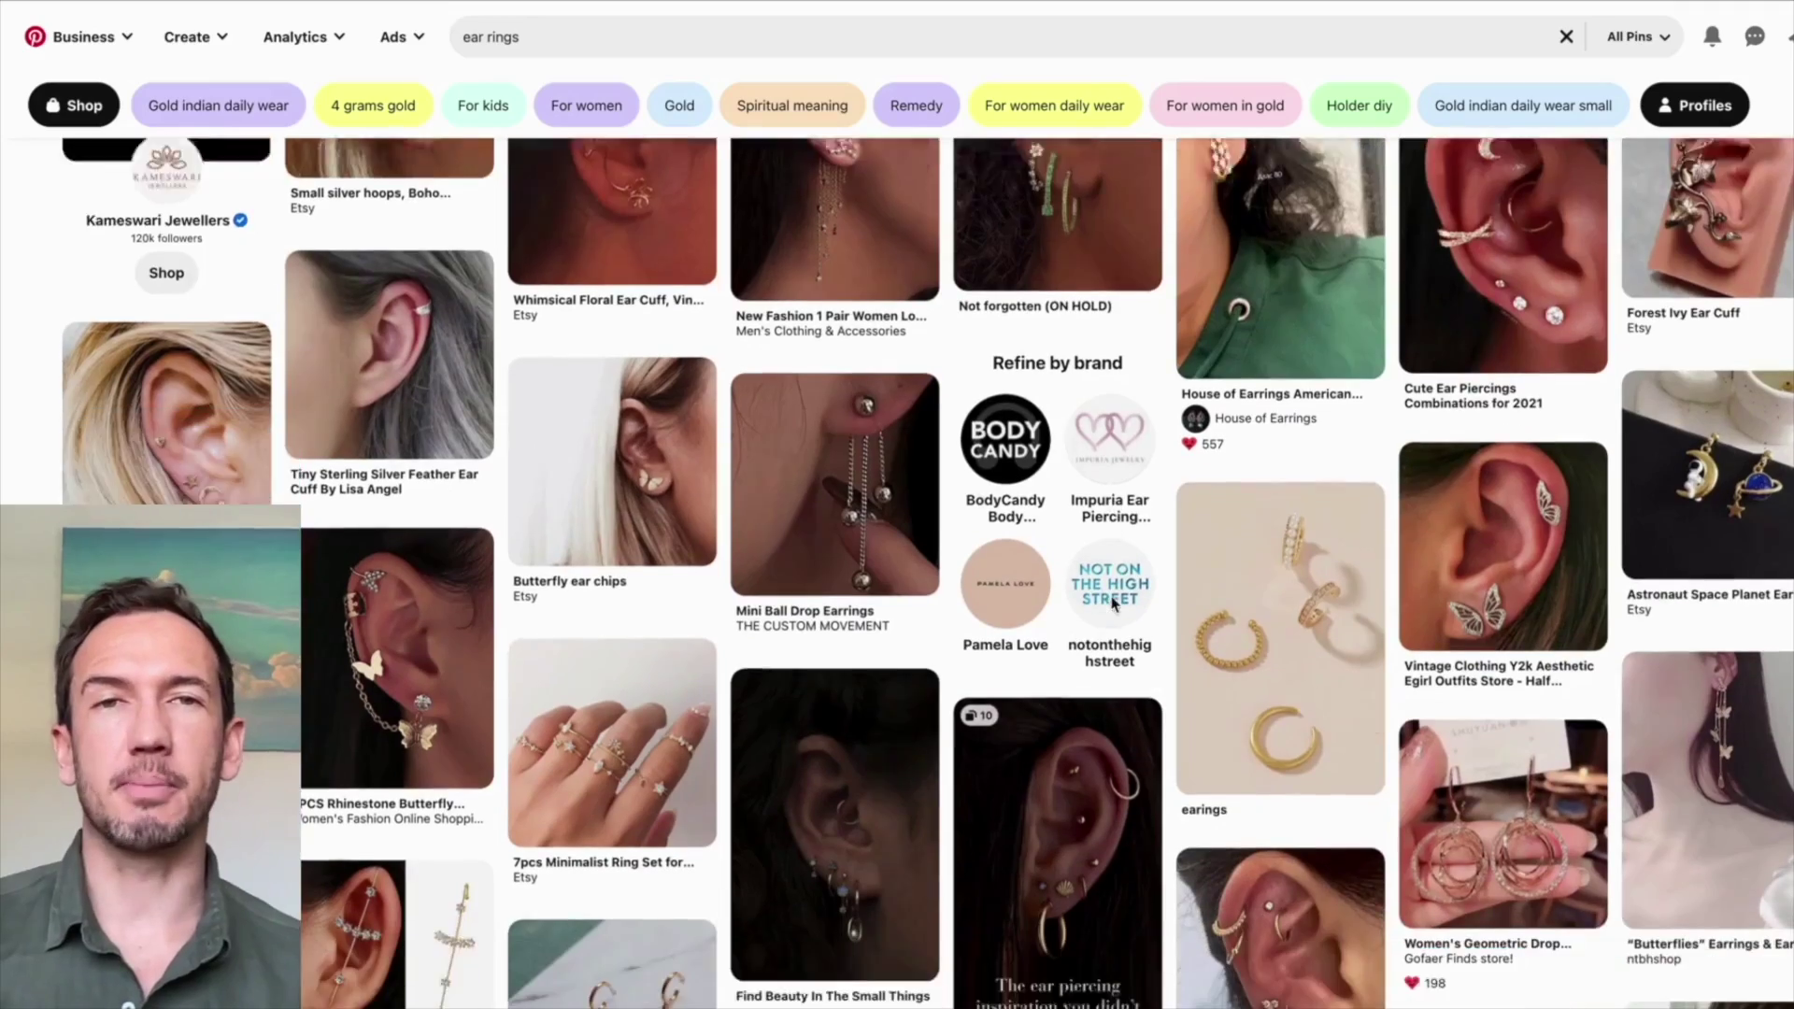
pyautogui.scroll(-1, 1112, 604)
pyautogui.scroll(-4, 1112, 605)
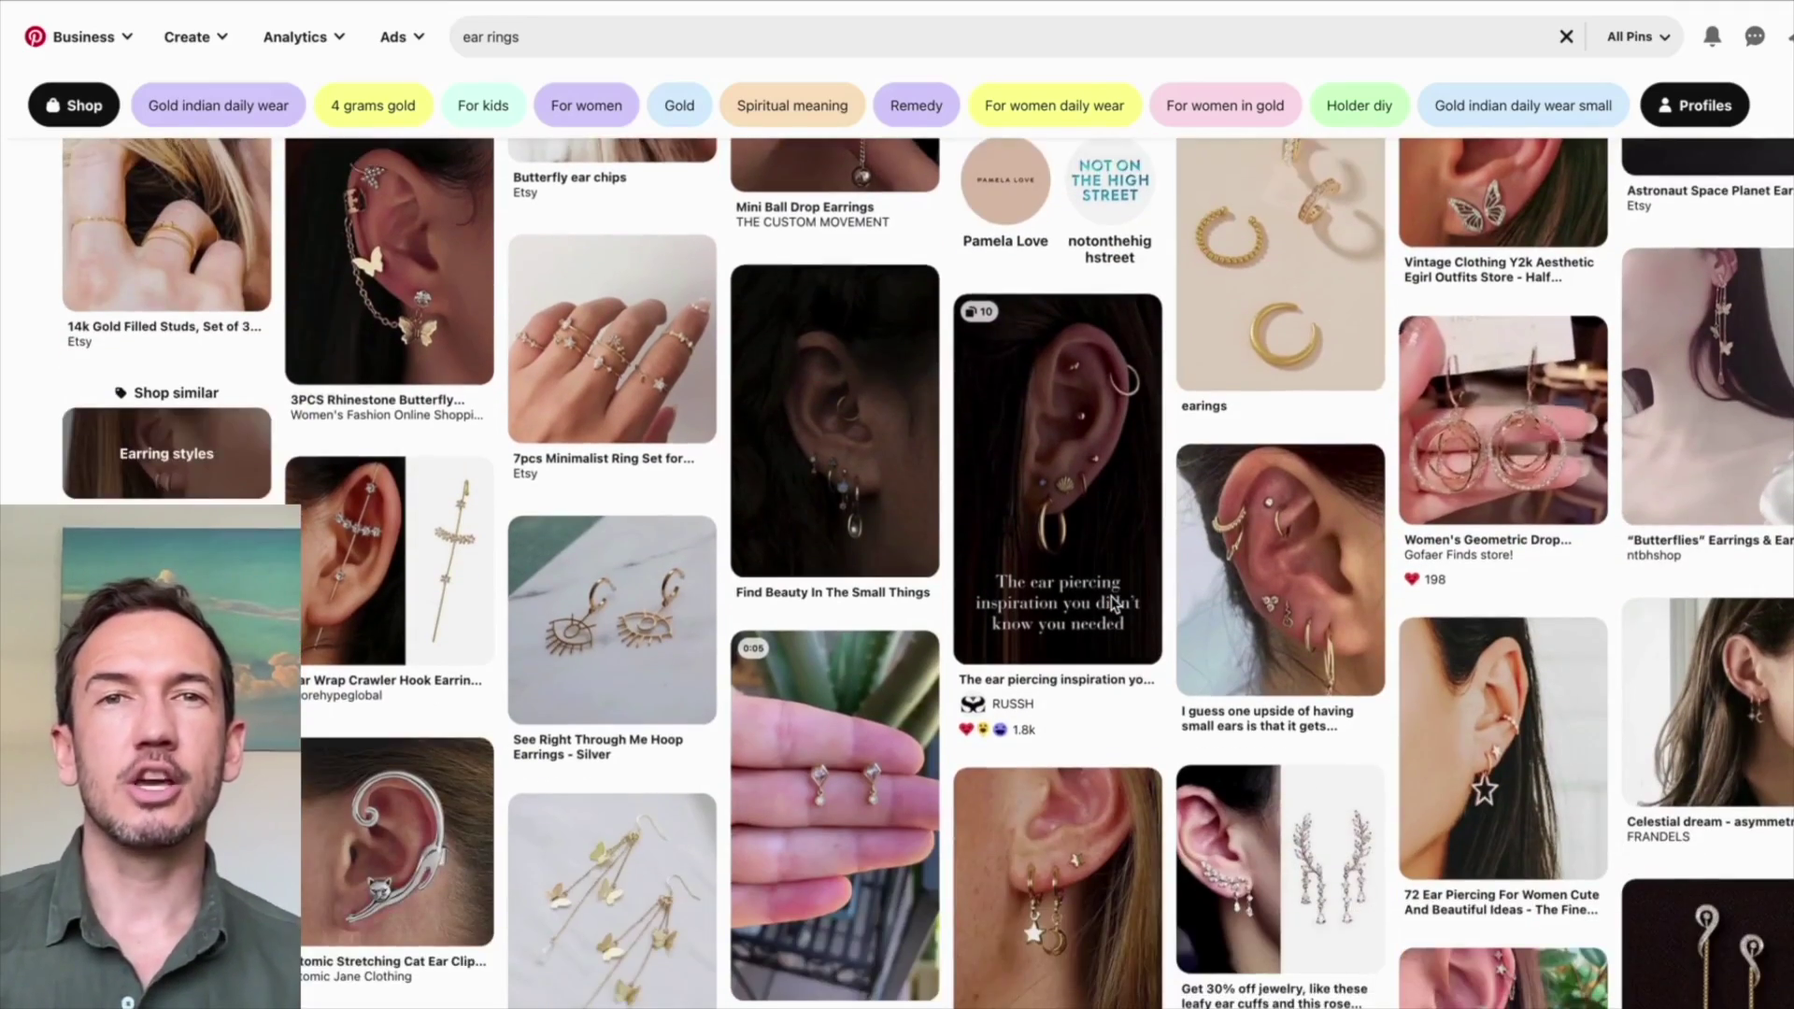
pyautogui.scroll(-3, 1112, 604)
pyautogui.scroll(-4, 1112, 604)
pyautogui.scroll(-4, 1112, 604)
pyautogui.scroll(-3, 1112, 602)
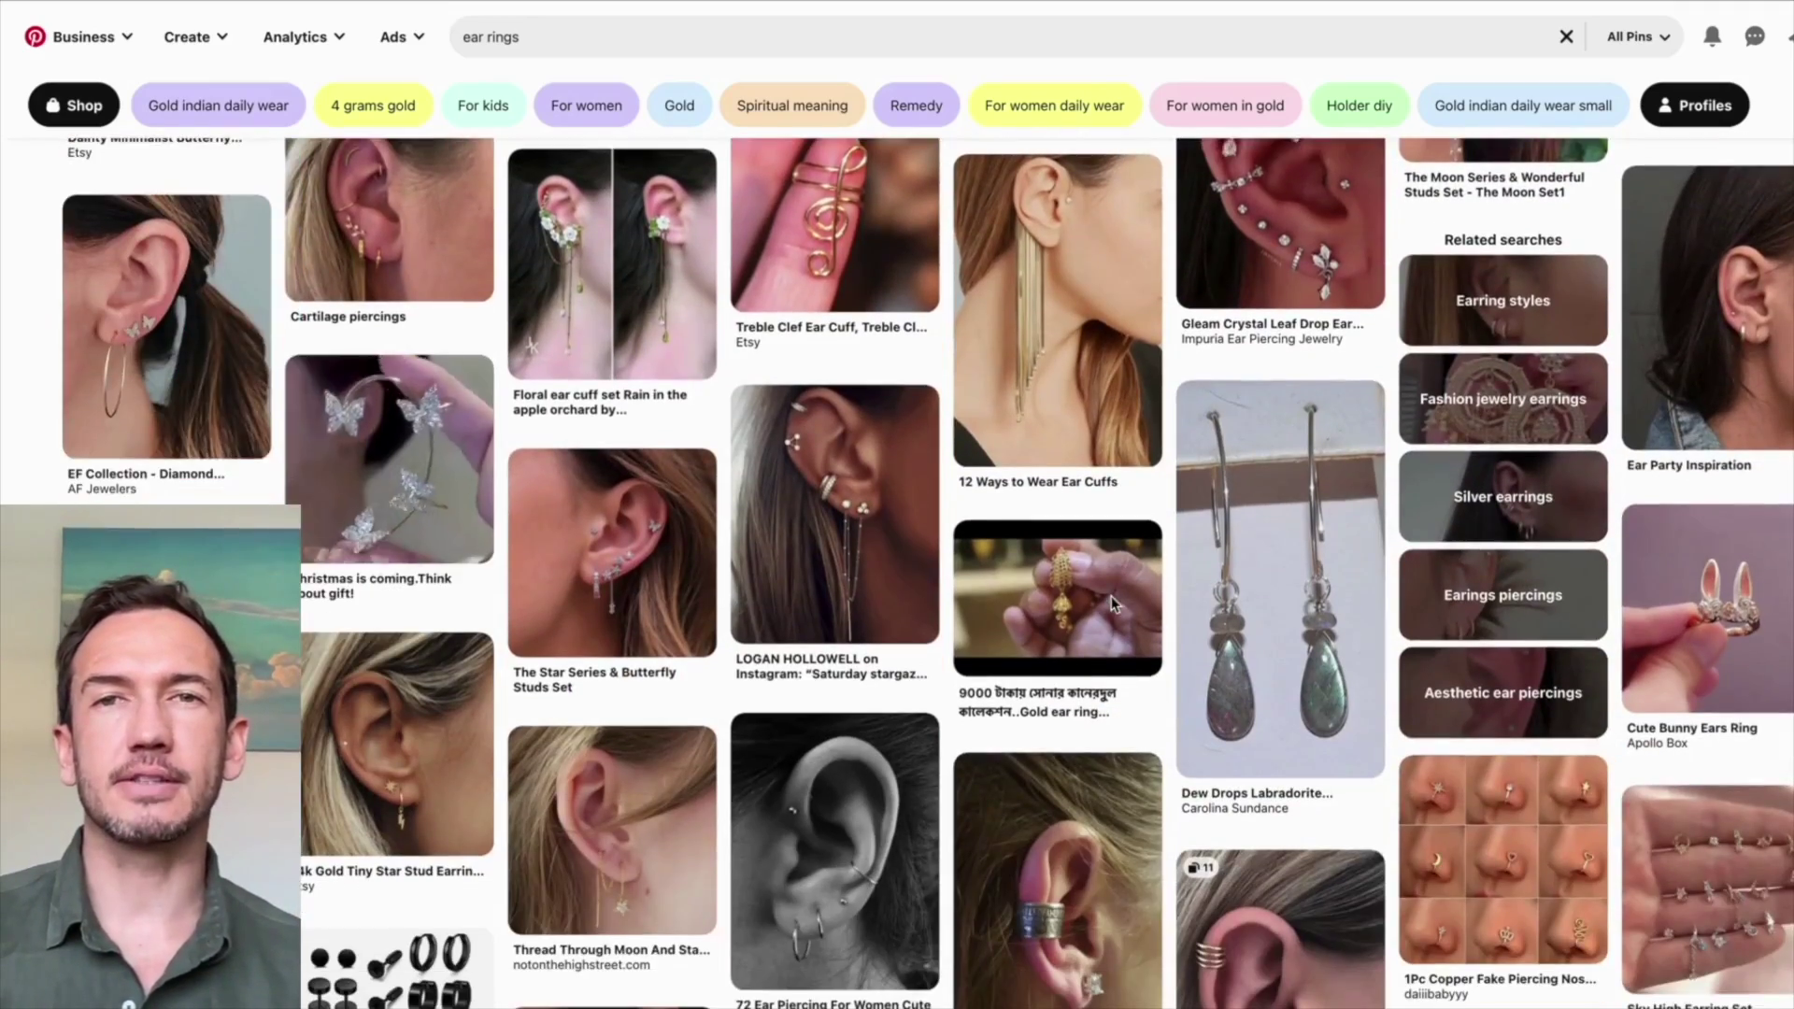
pyautogui.scroll(-4, 1112, 603)
pyautogui.scroll(-2, 1112, 602)
pyautogui.scroll(-1, 1110, 579)
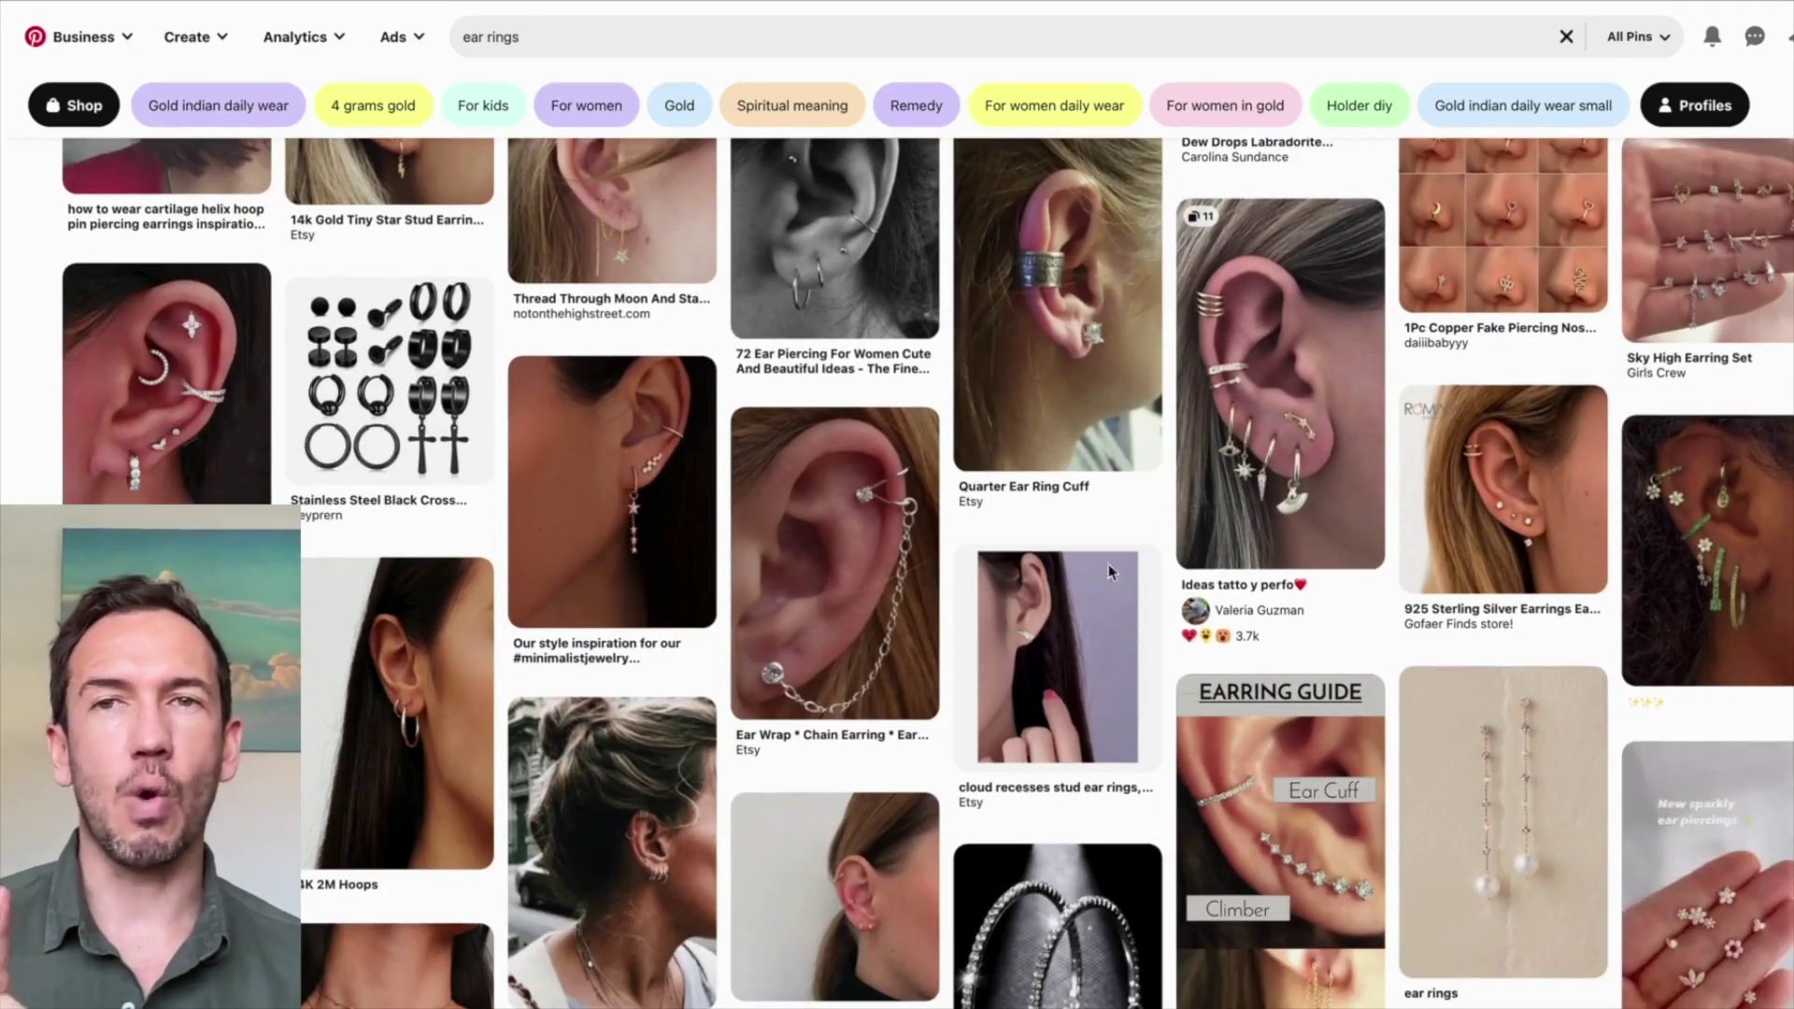
pyautogui.click(1046, 388)
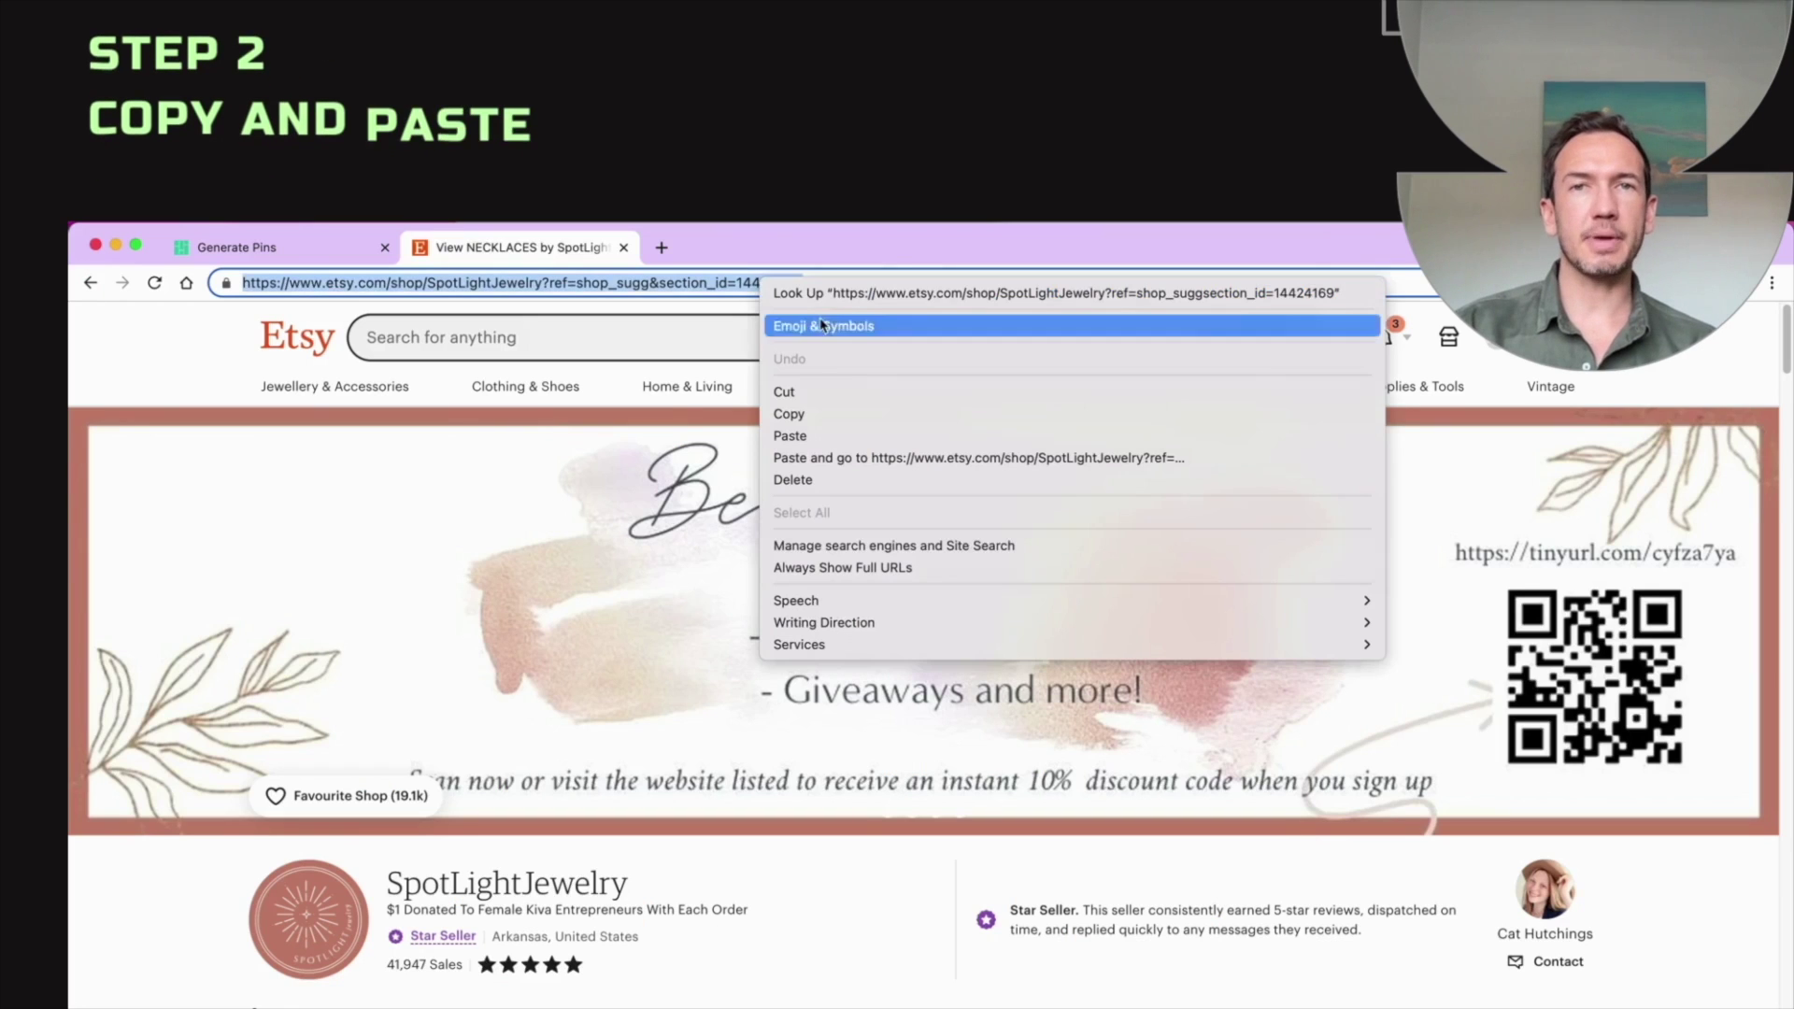
# Generate pins from the pasted Etsy necklaces URL for the Anniversary gifts for her board.
pyautogui.click(331, 244)
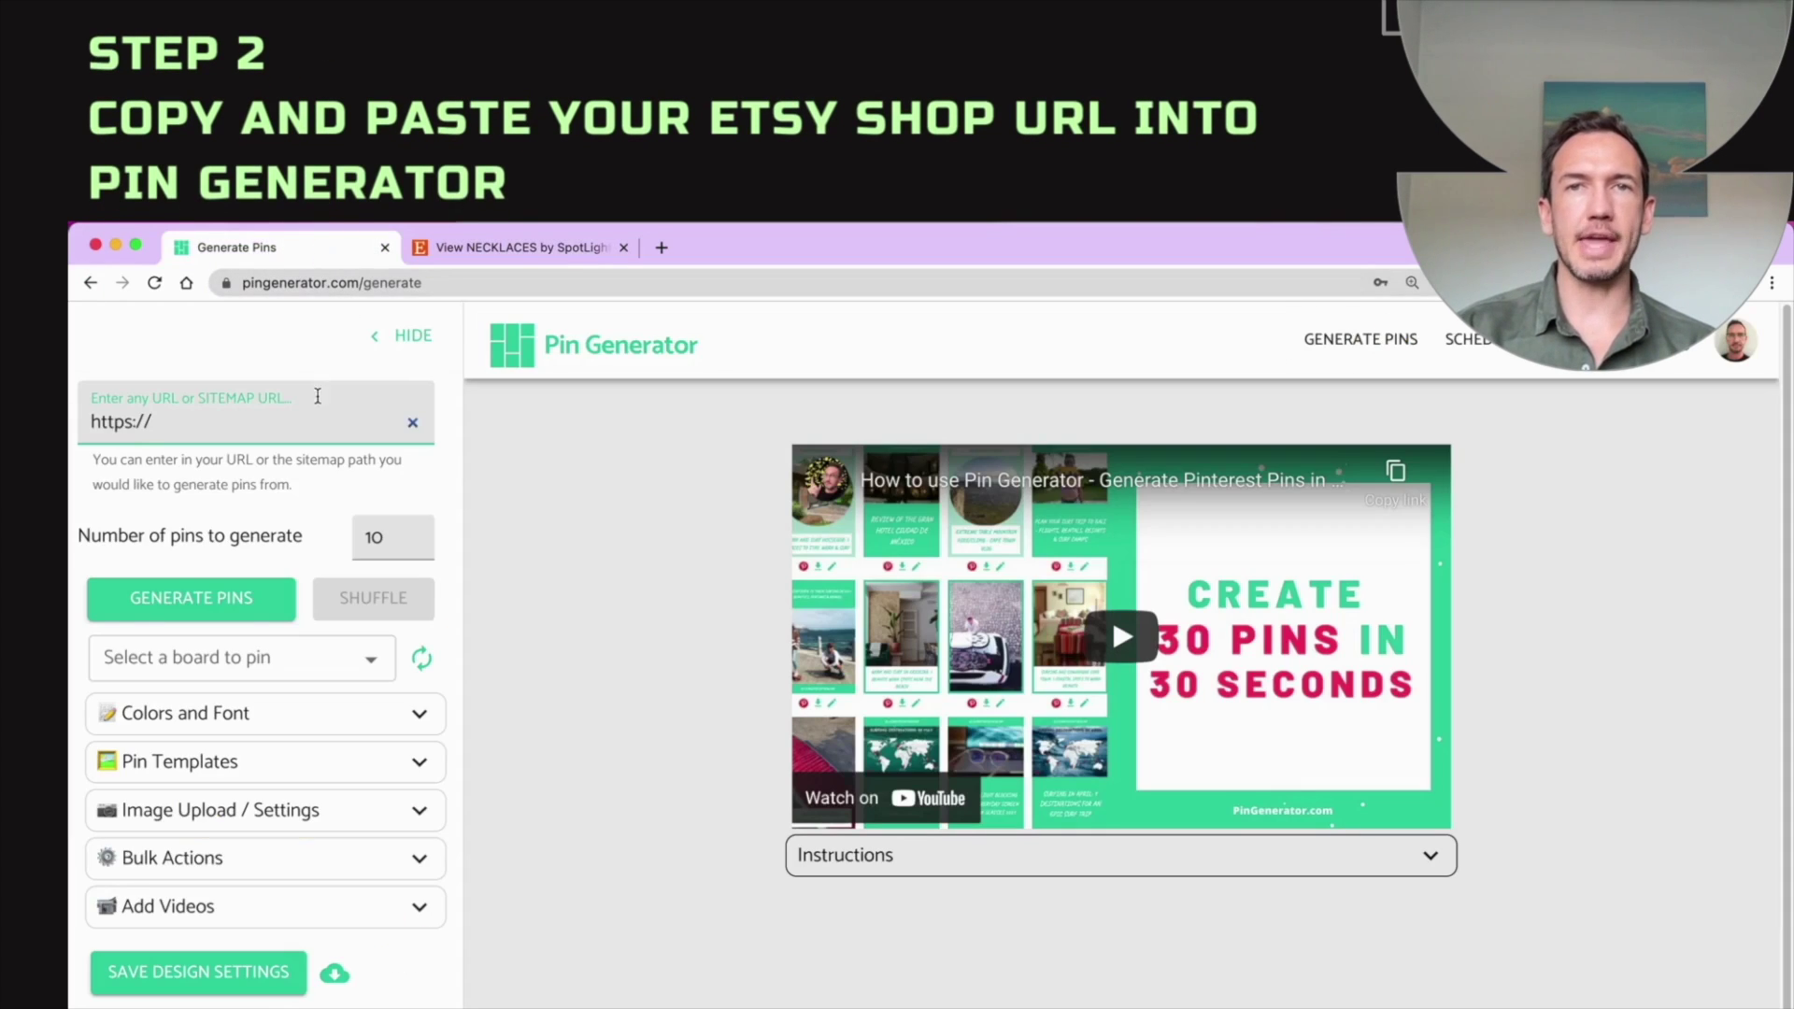
pyautogui.click(309, 439)
pyautogui.hotkey('ctrl', 'v')
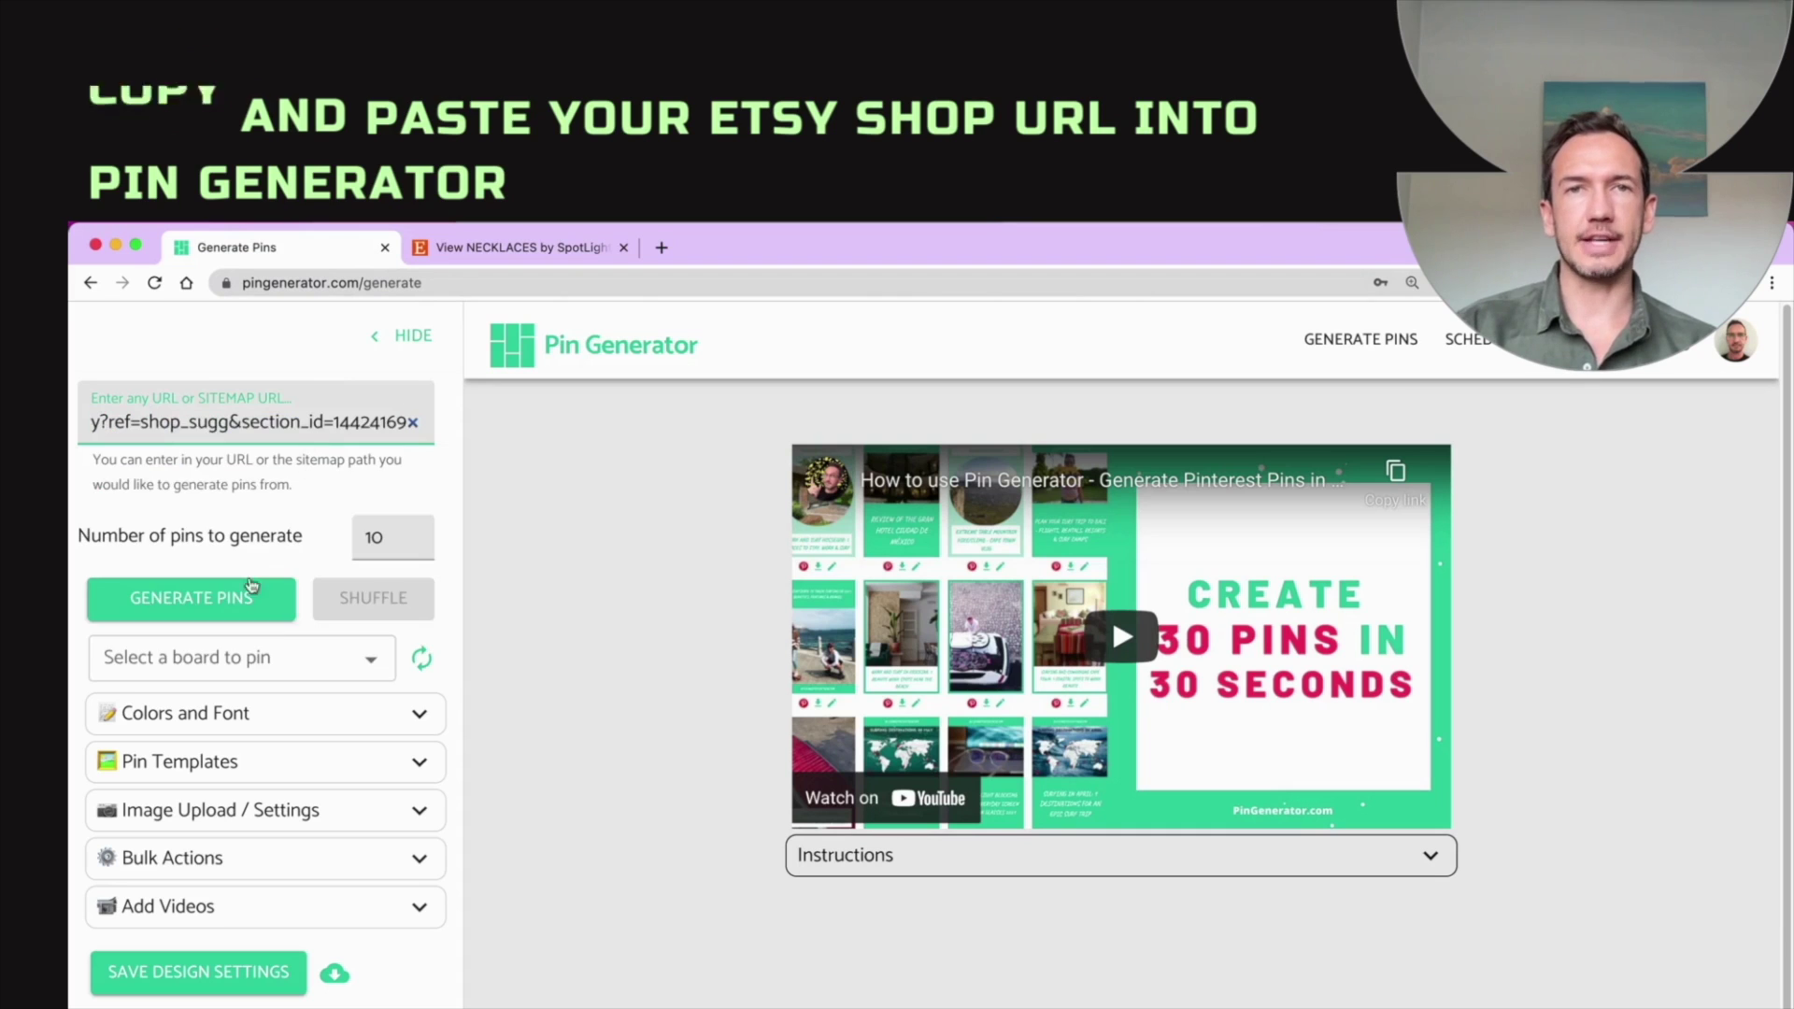
pyautogui.click(177, 592)
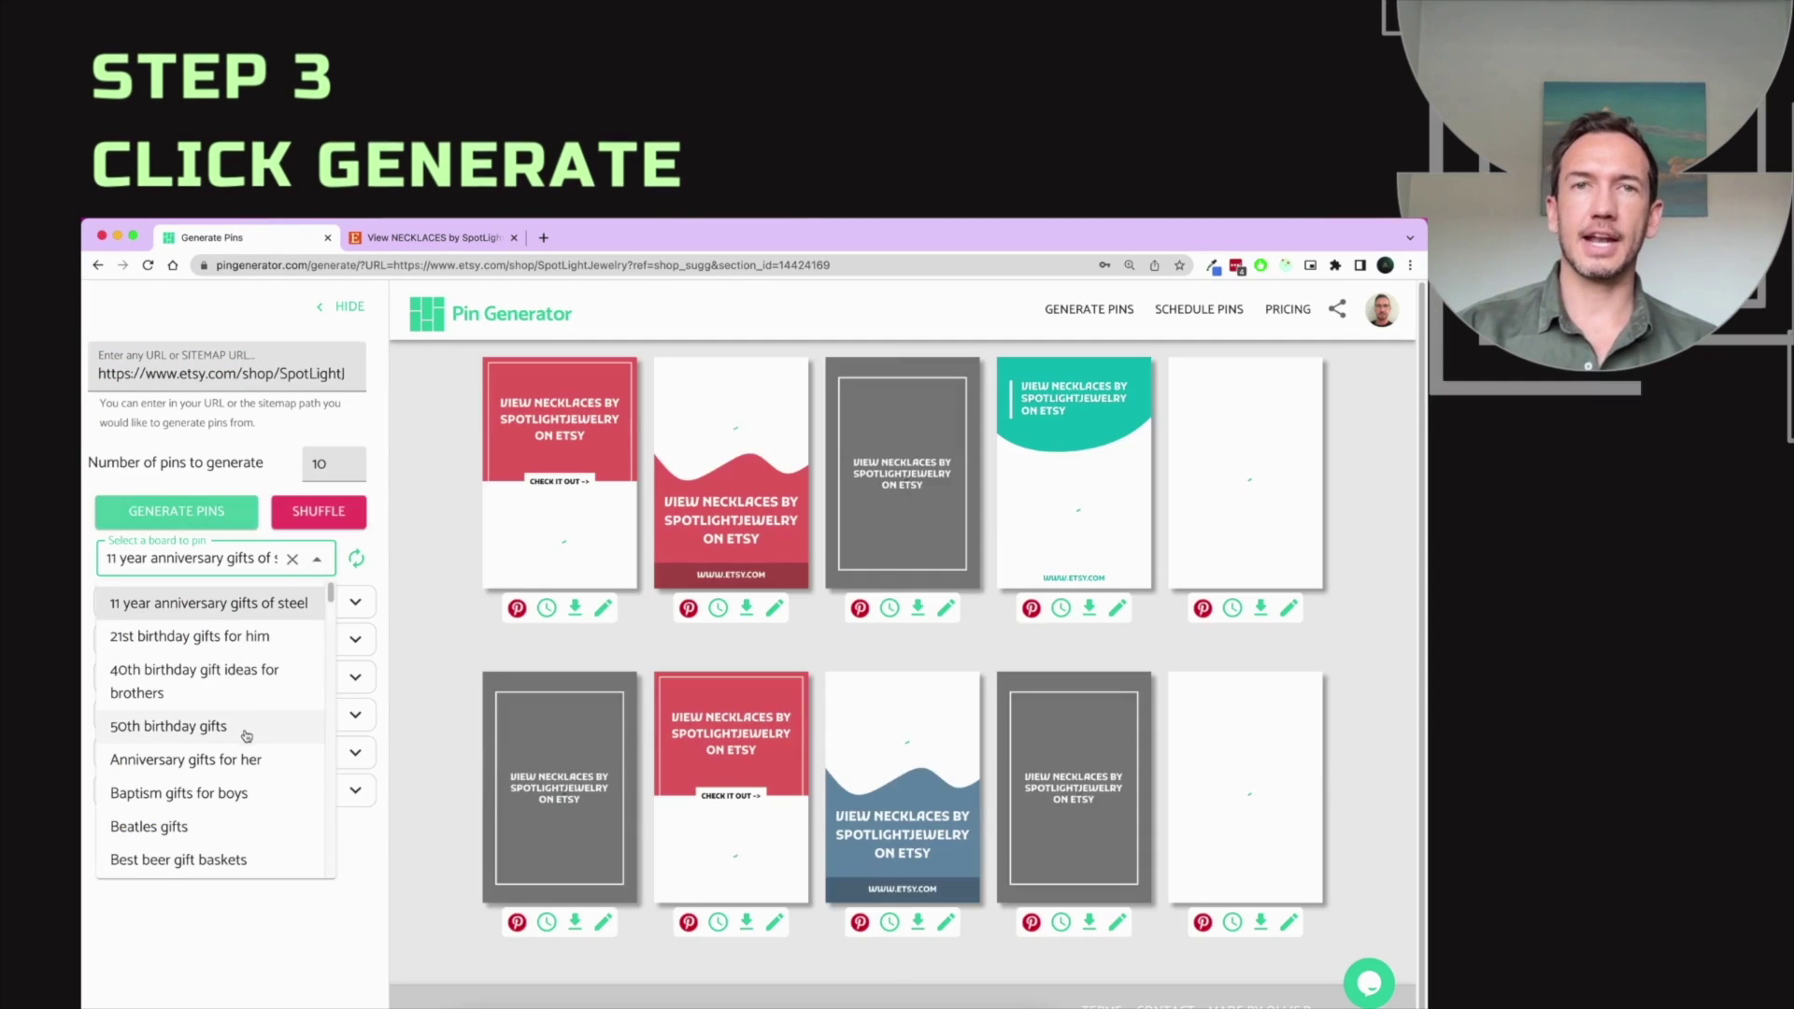
pyautogui.click(224, 759)
pyautogui.click(403, 656)
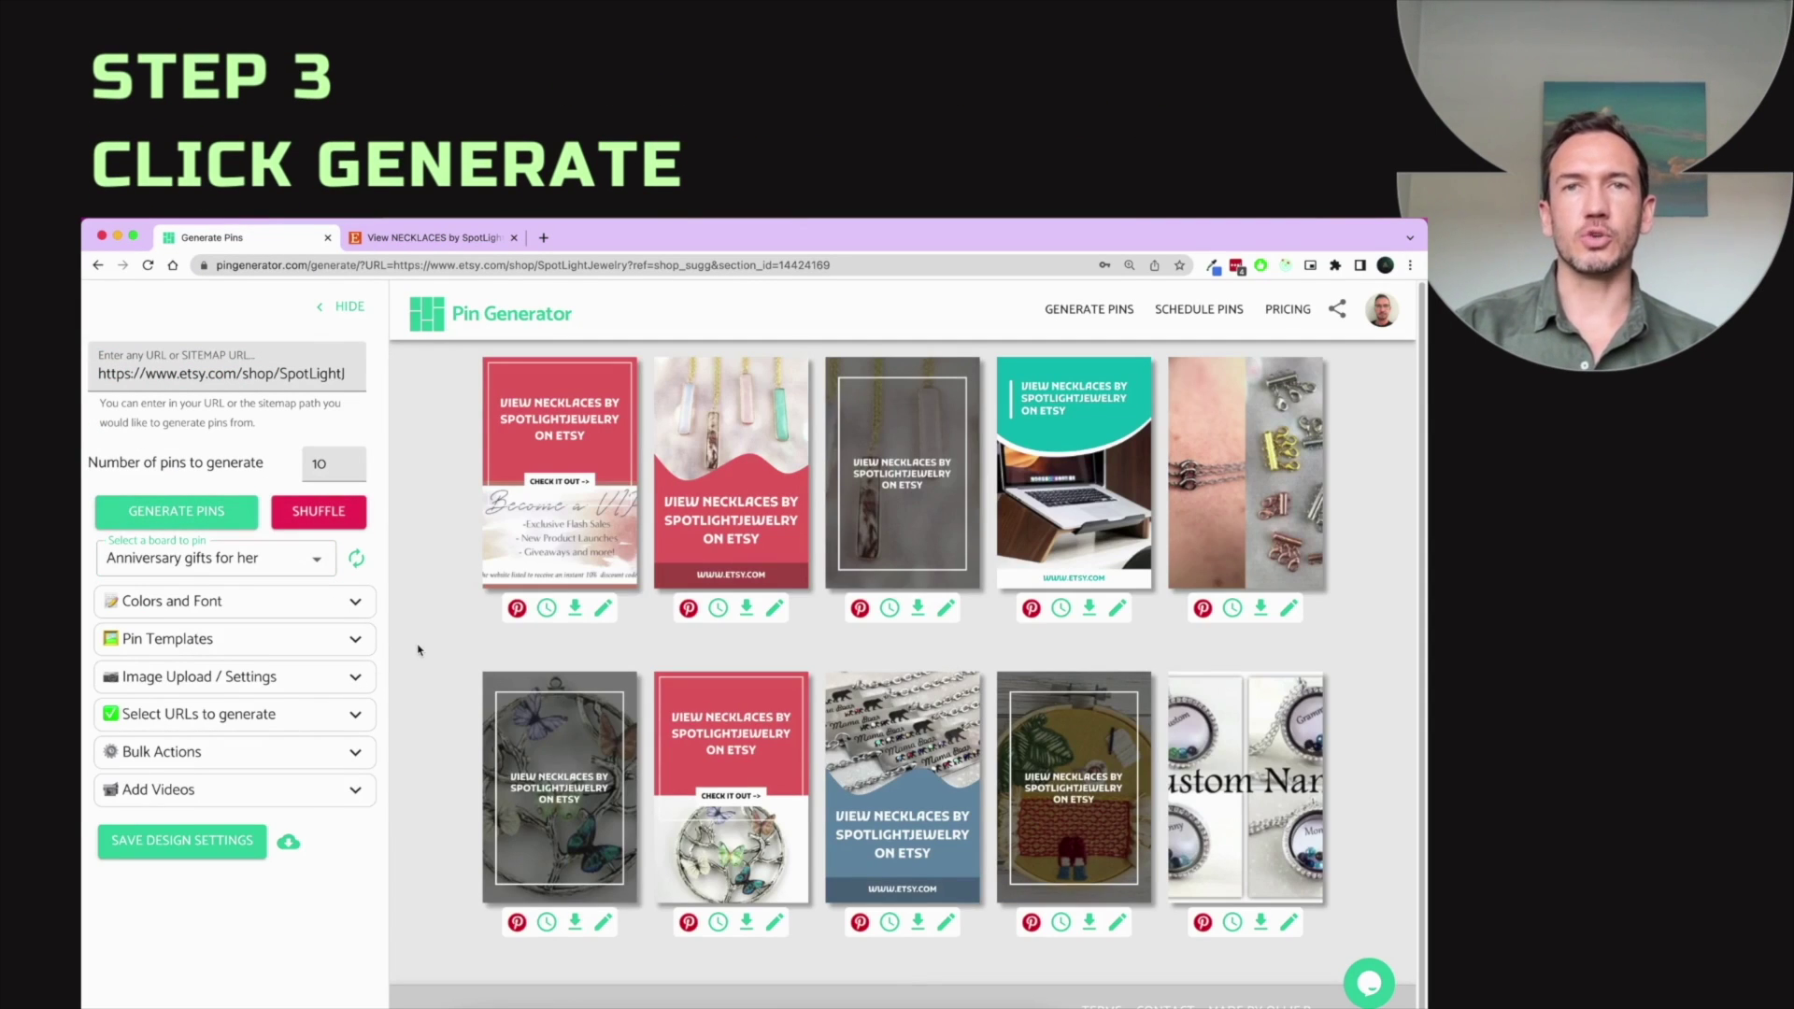
# Set the pins' font to Anybody in the Colors and Font settings.
pyautogui.click(360, 606)
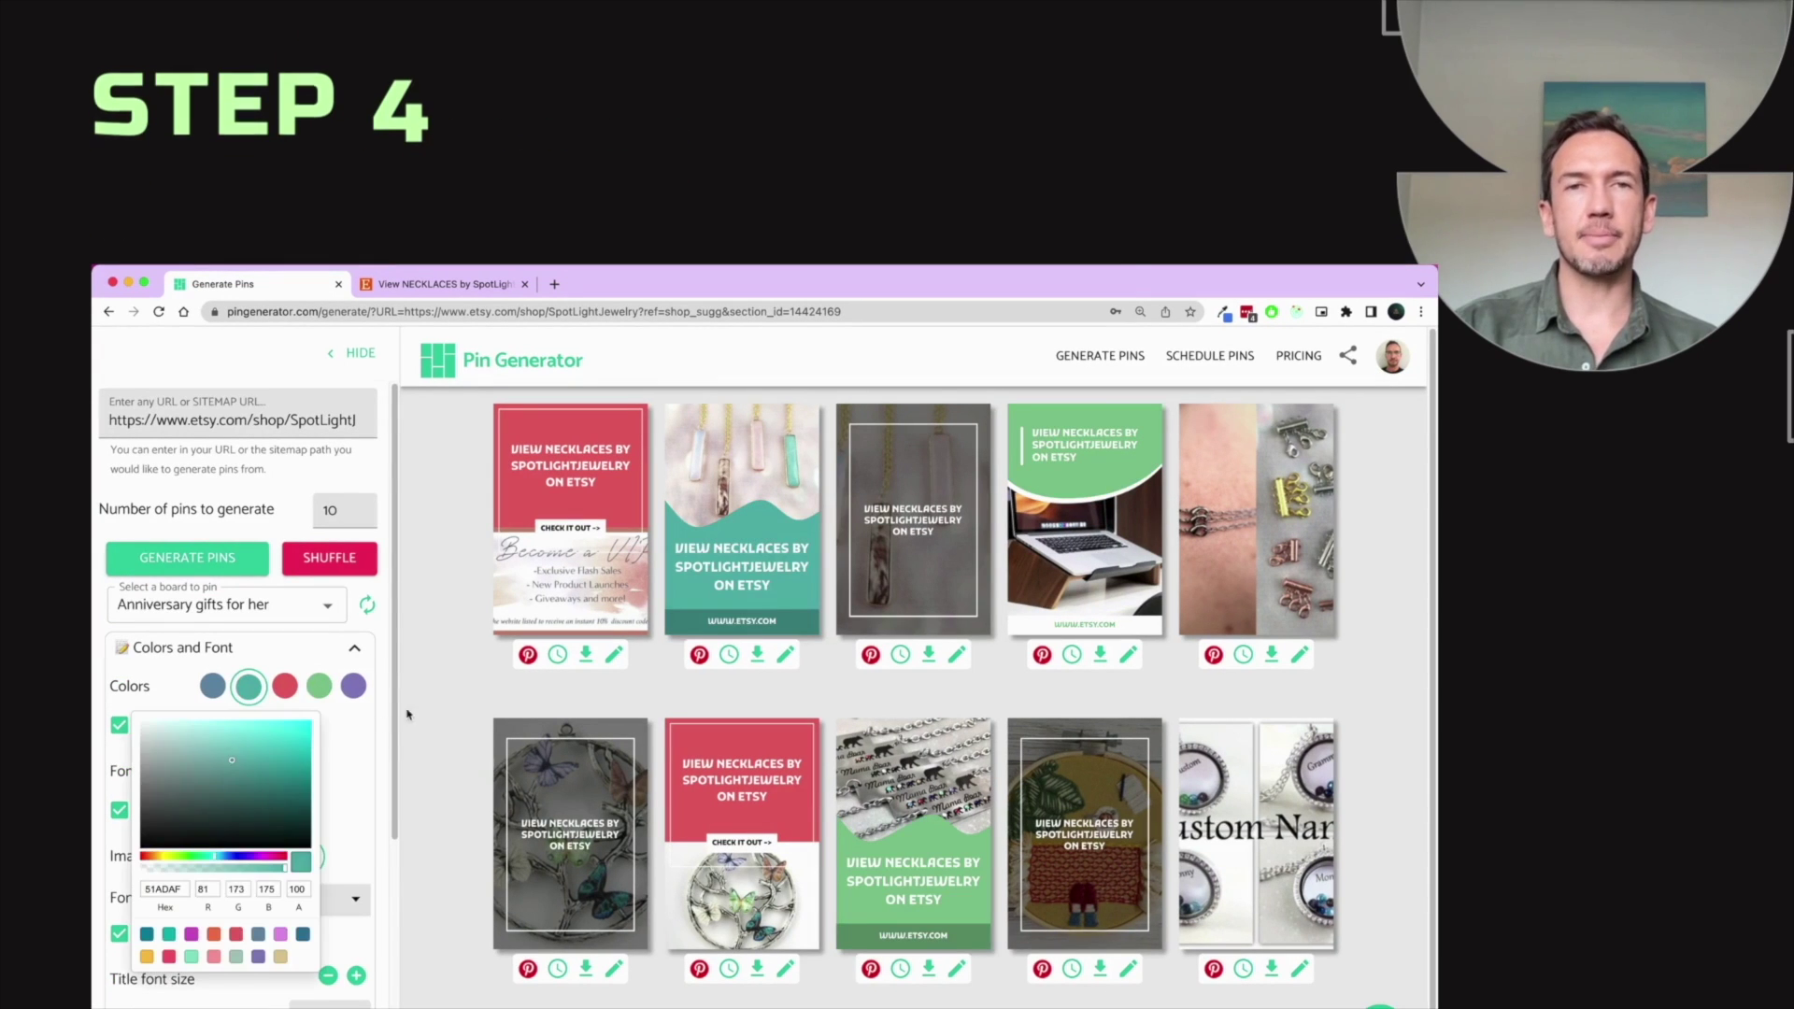
pyautogui.click(337, 895)
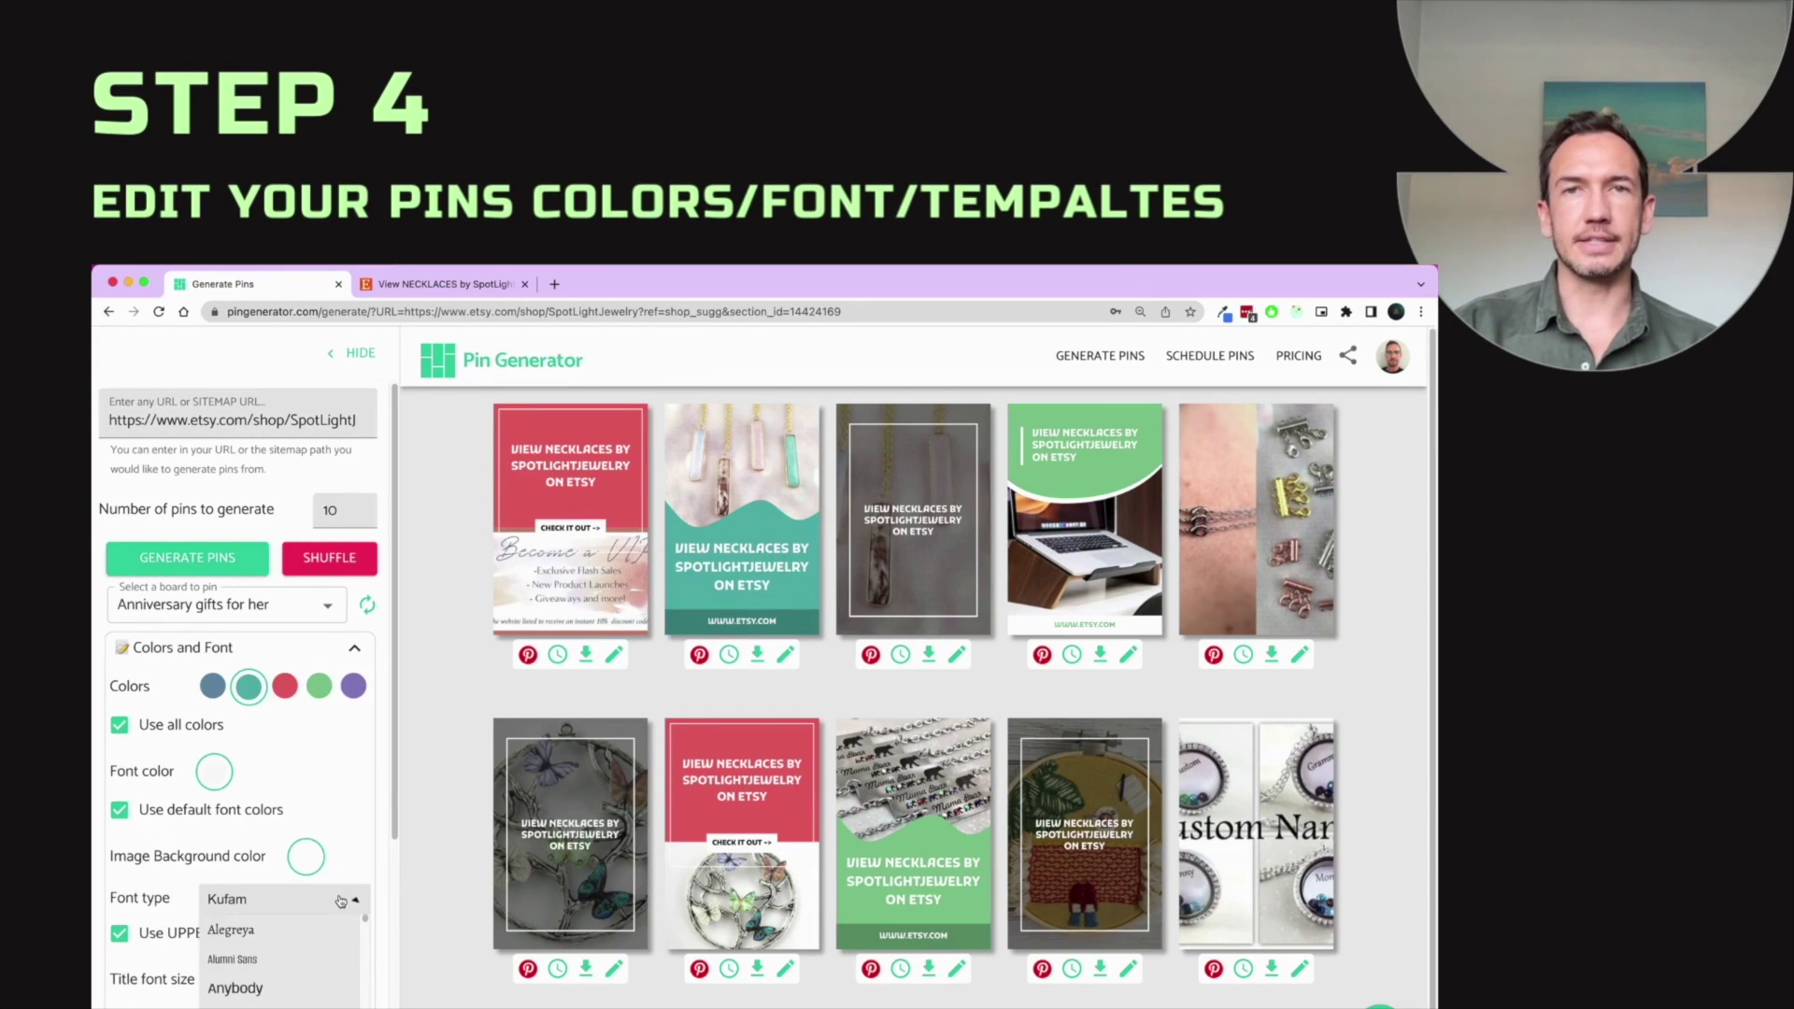
pyautogui.click(271, 989)
pyautogui.scroll(-3, 374, 747)
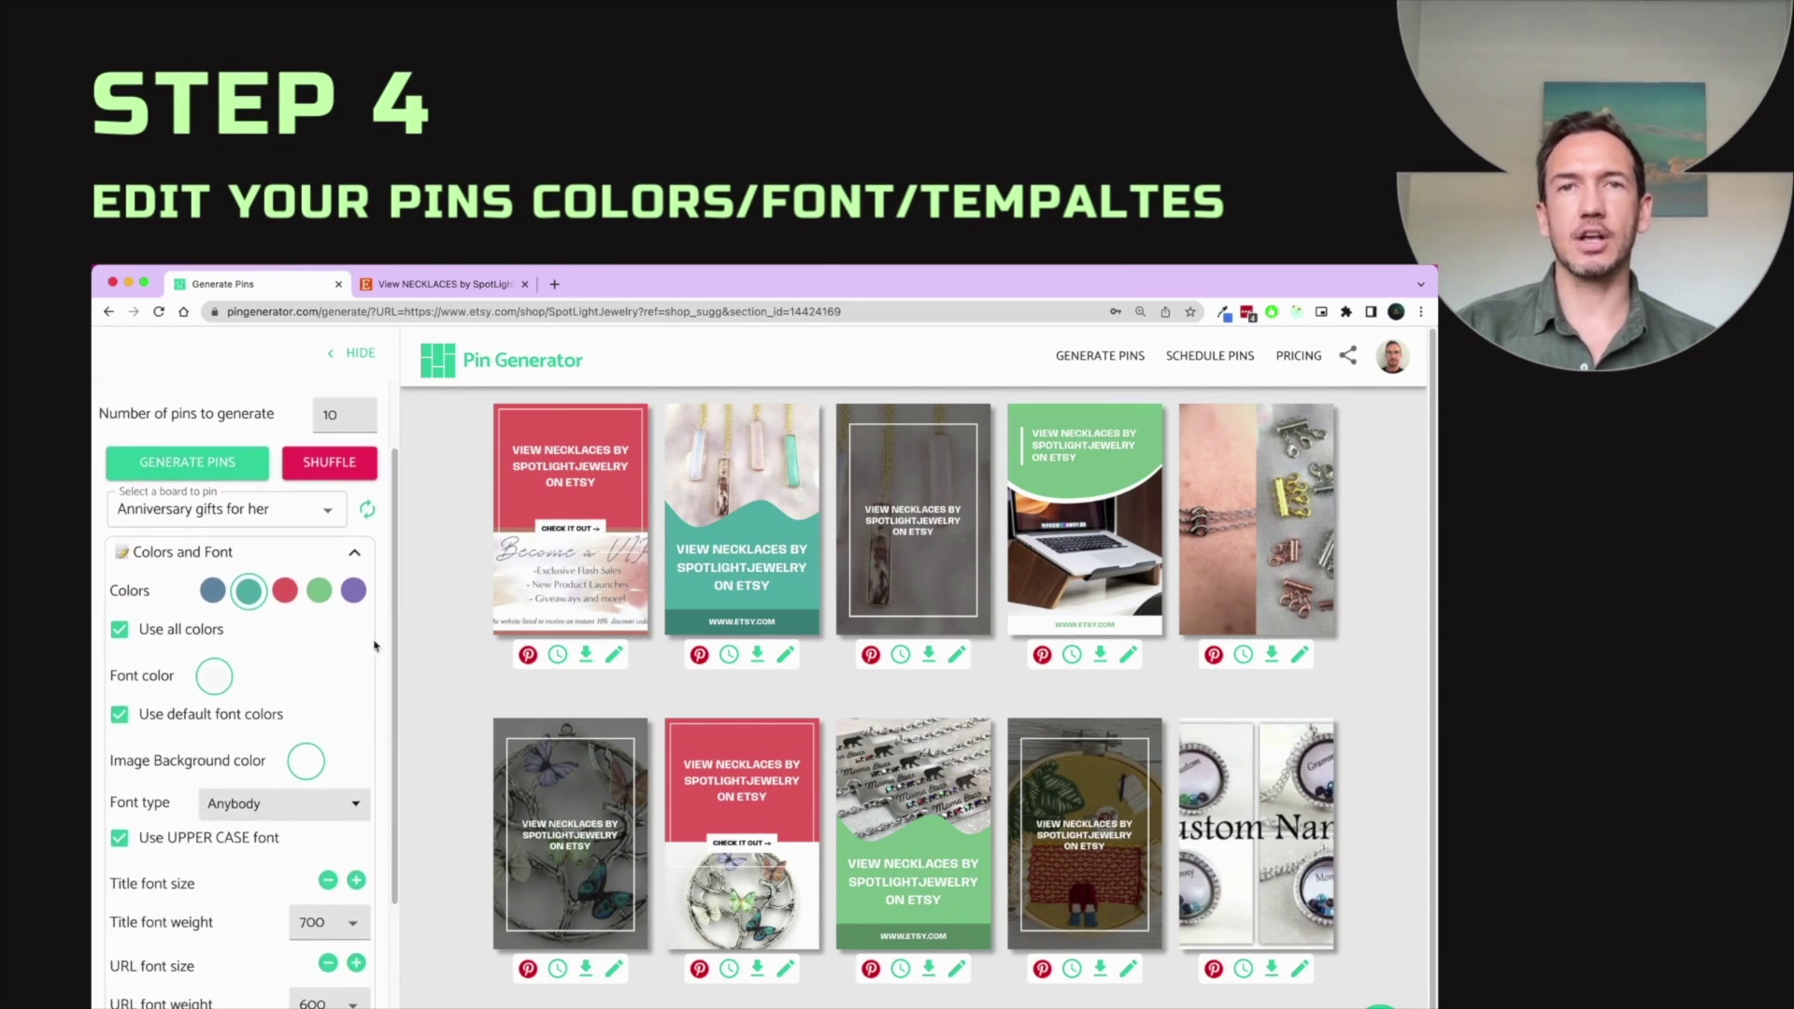
pyautogui.click(349, 654)
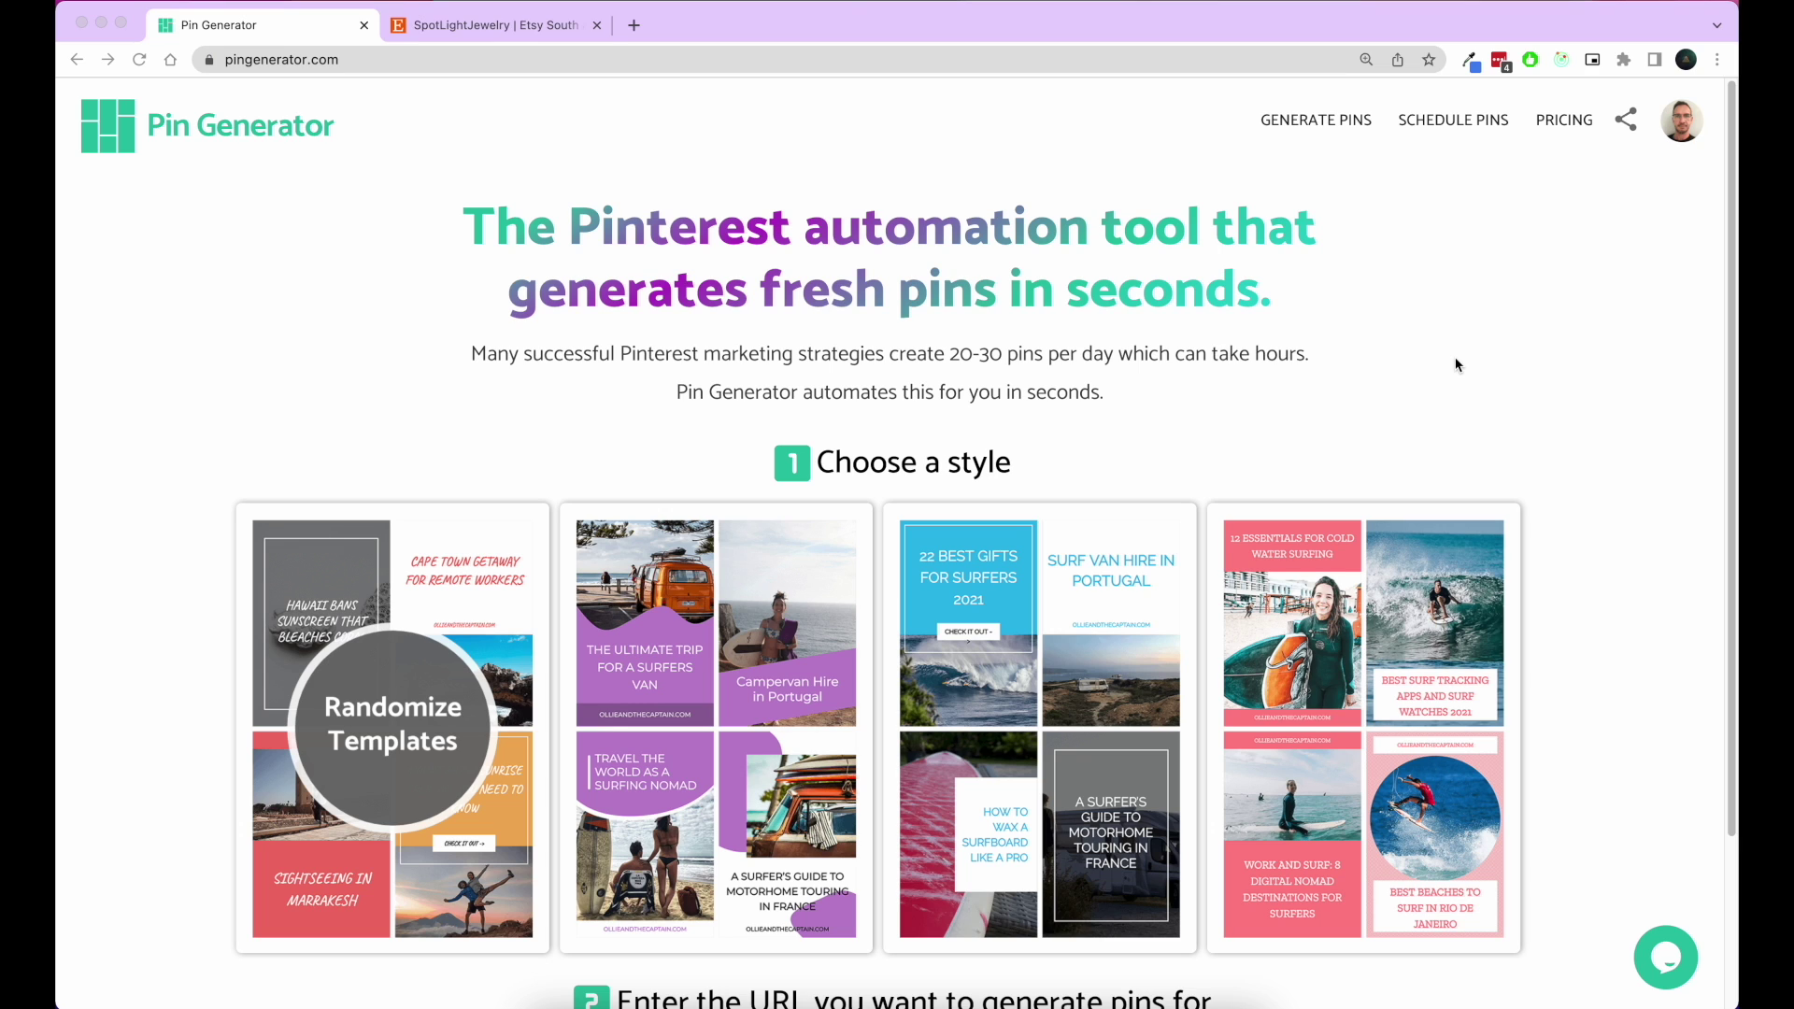
# Show and dismiss the past source-URL suggestions, then return to the SpotLightJewelry Etsy tab.
pyautogui.click(992, 58)
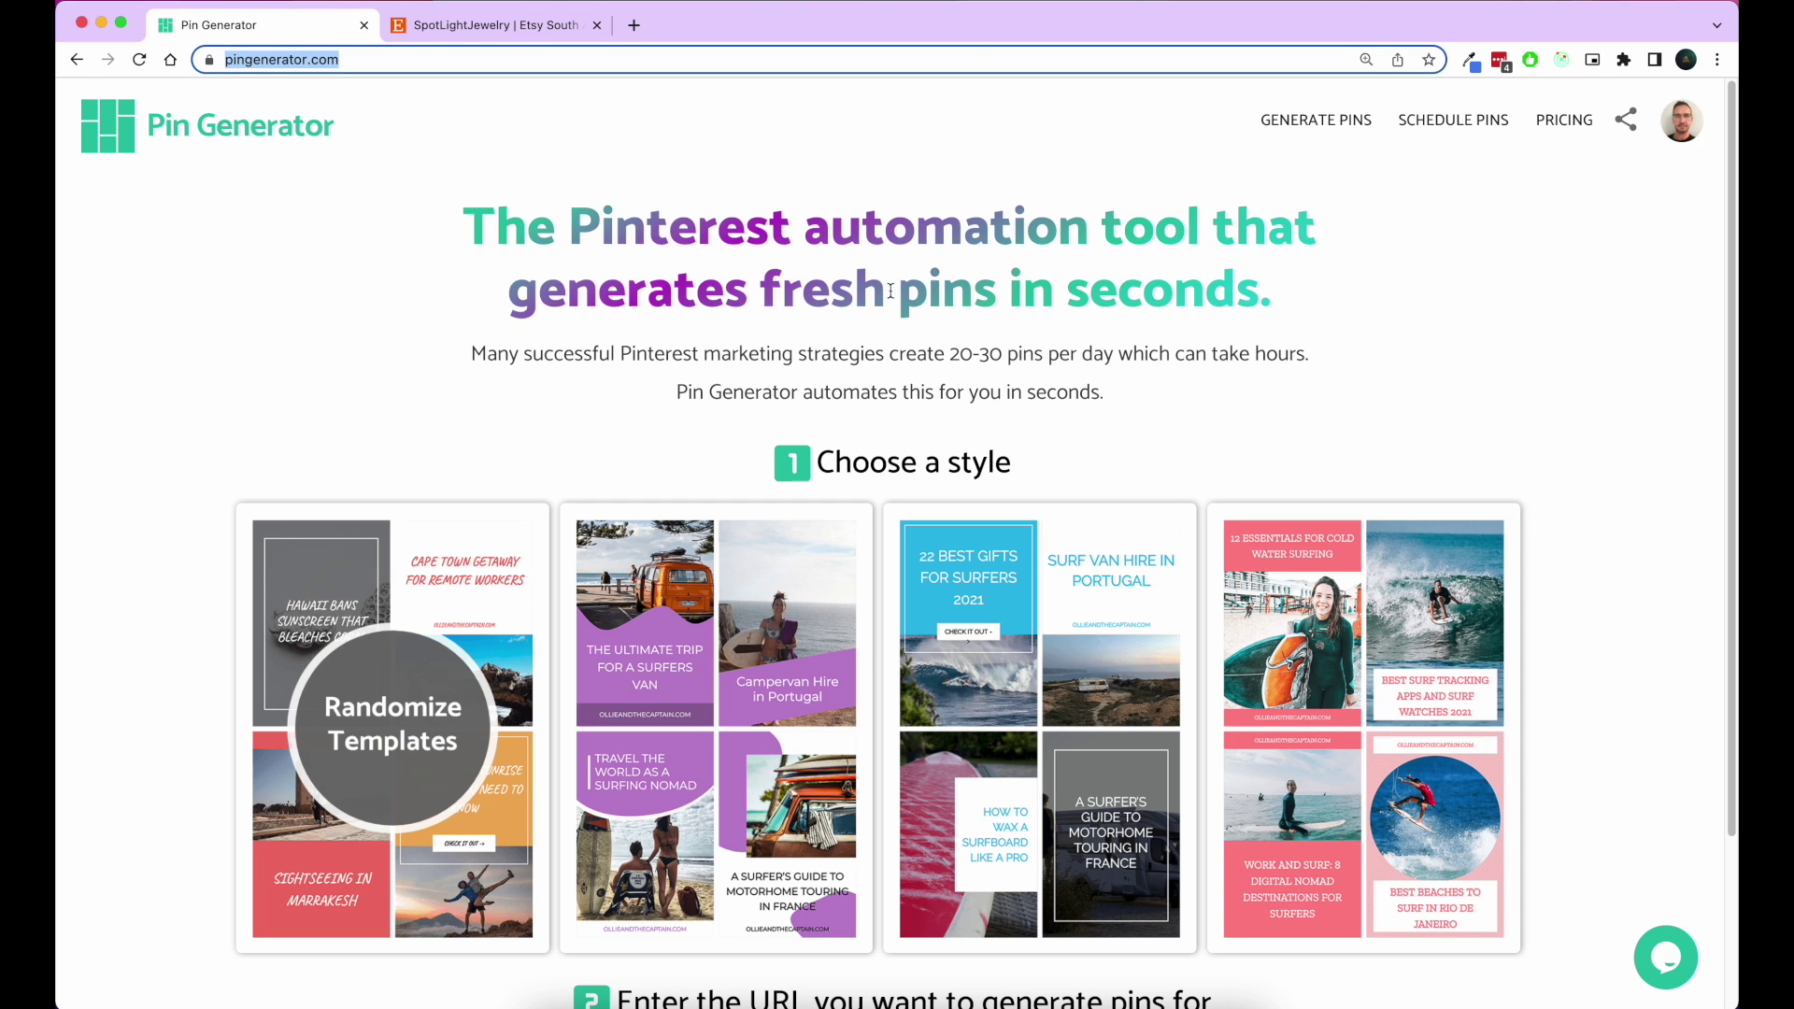
pyautogui.click(575, 253)
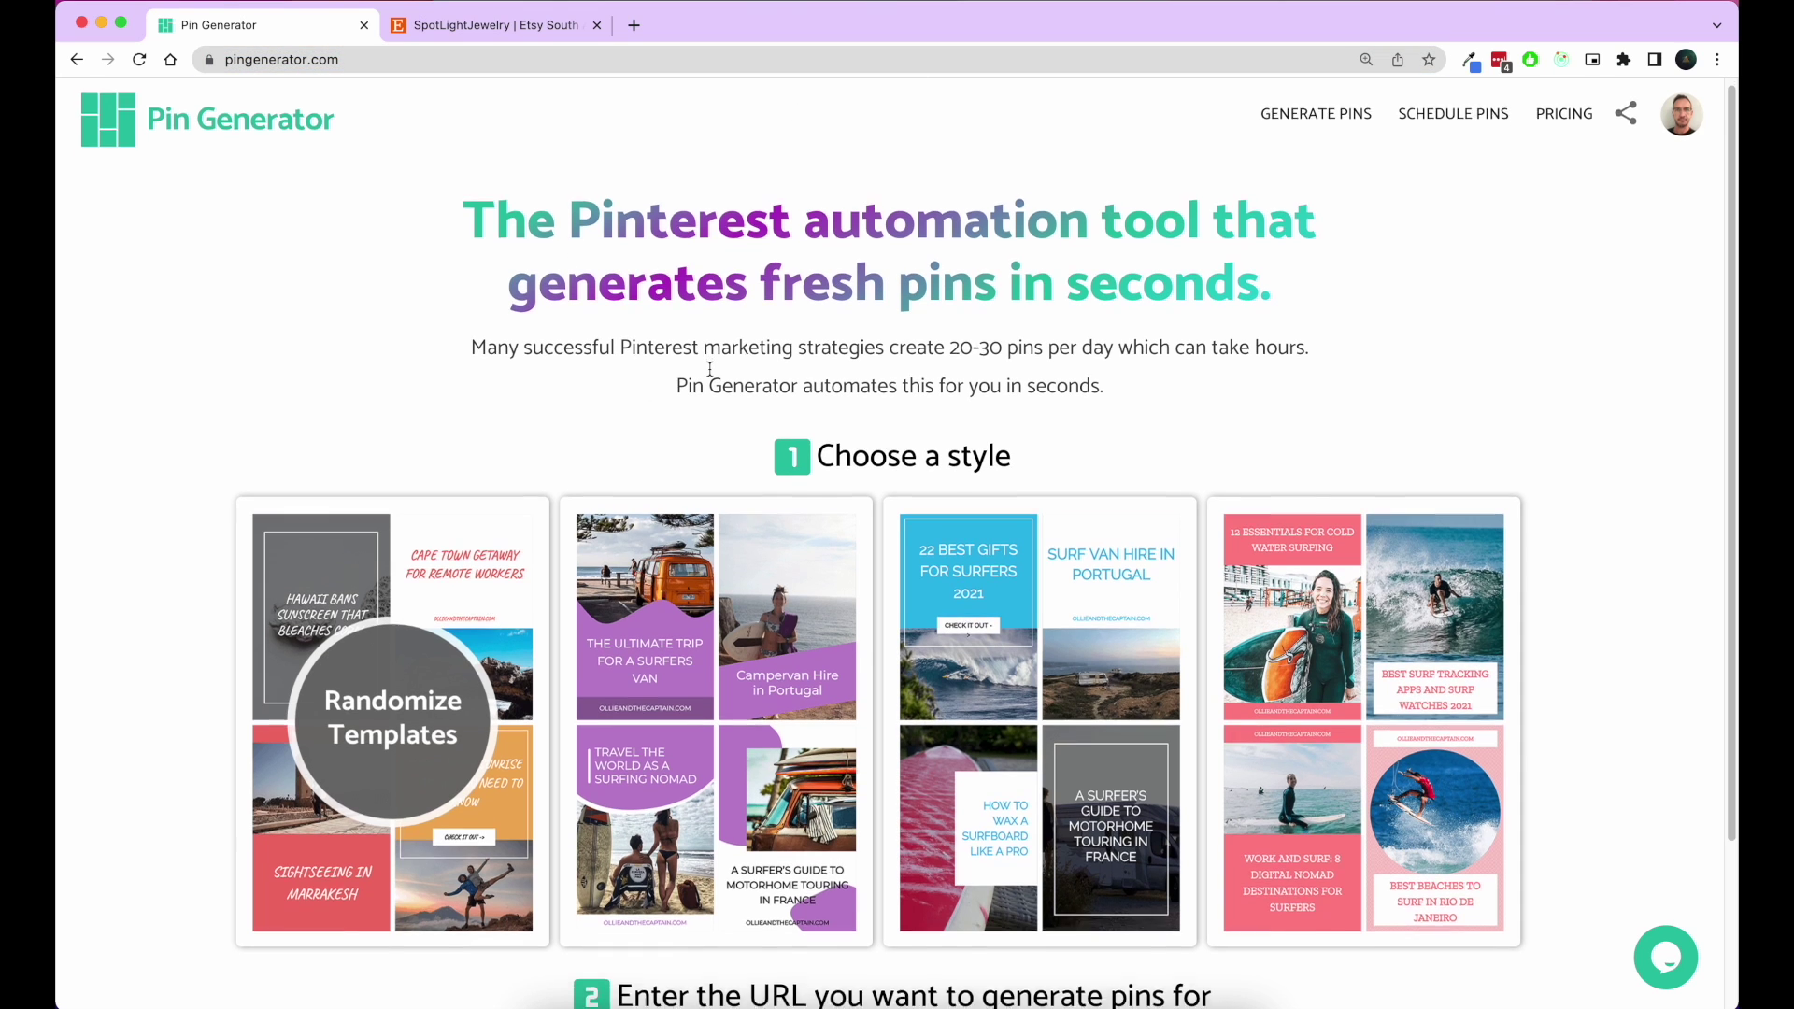
pyautogui.scroll(-3, 873, 701)
pyautogui.click(804, 859)
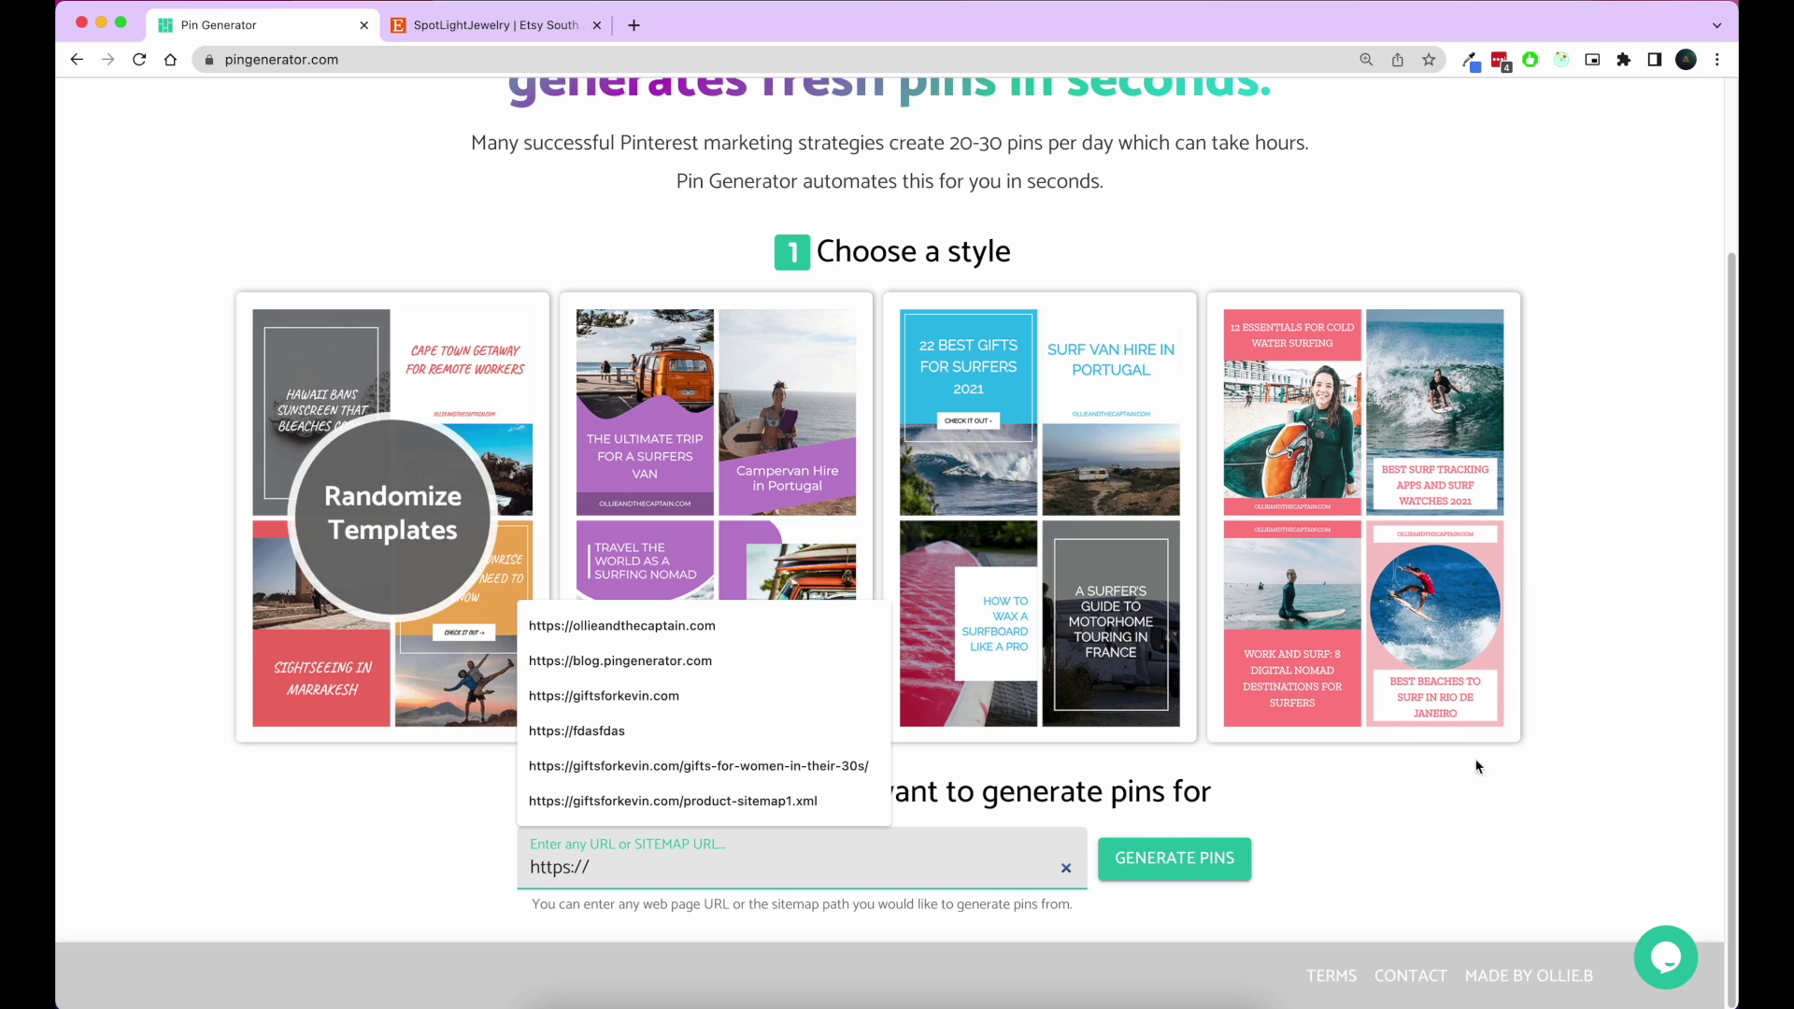
pyautogui.click(1585, 771)
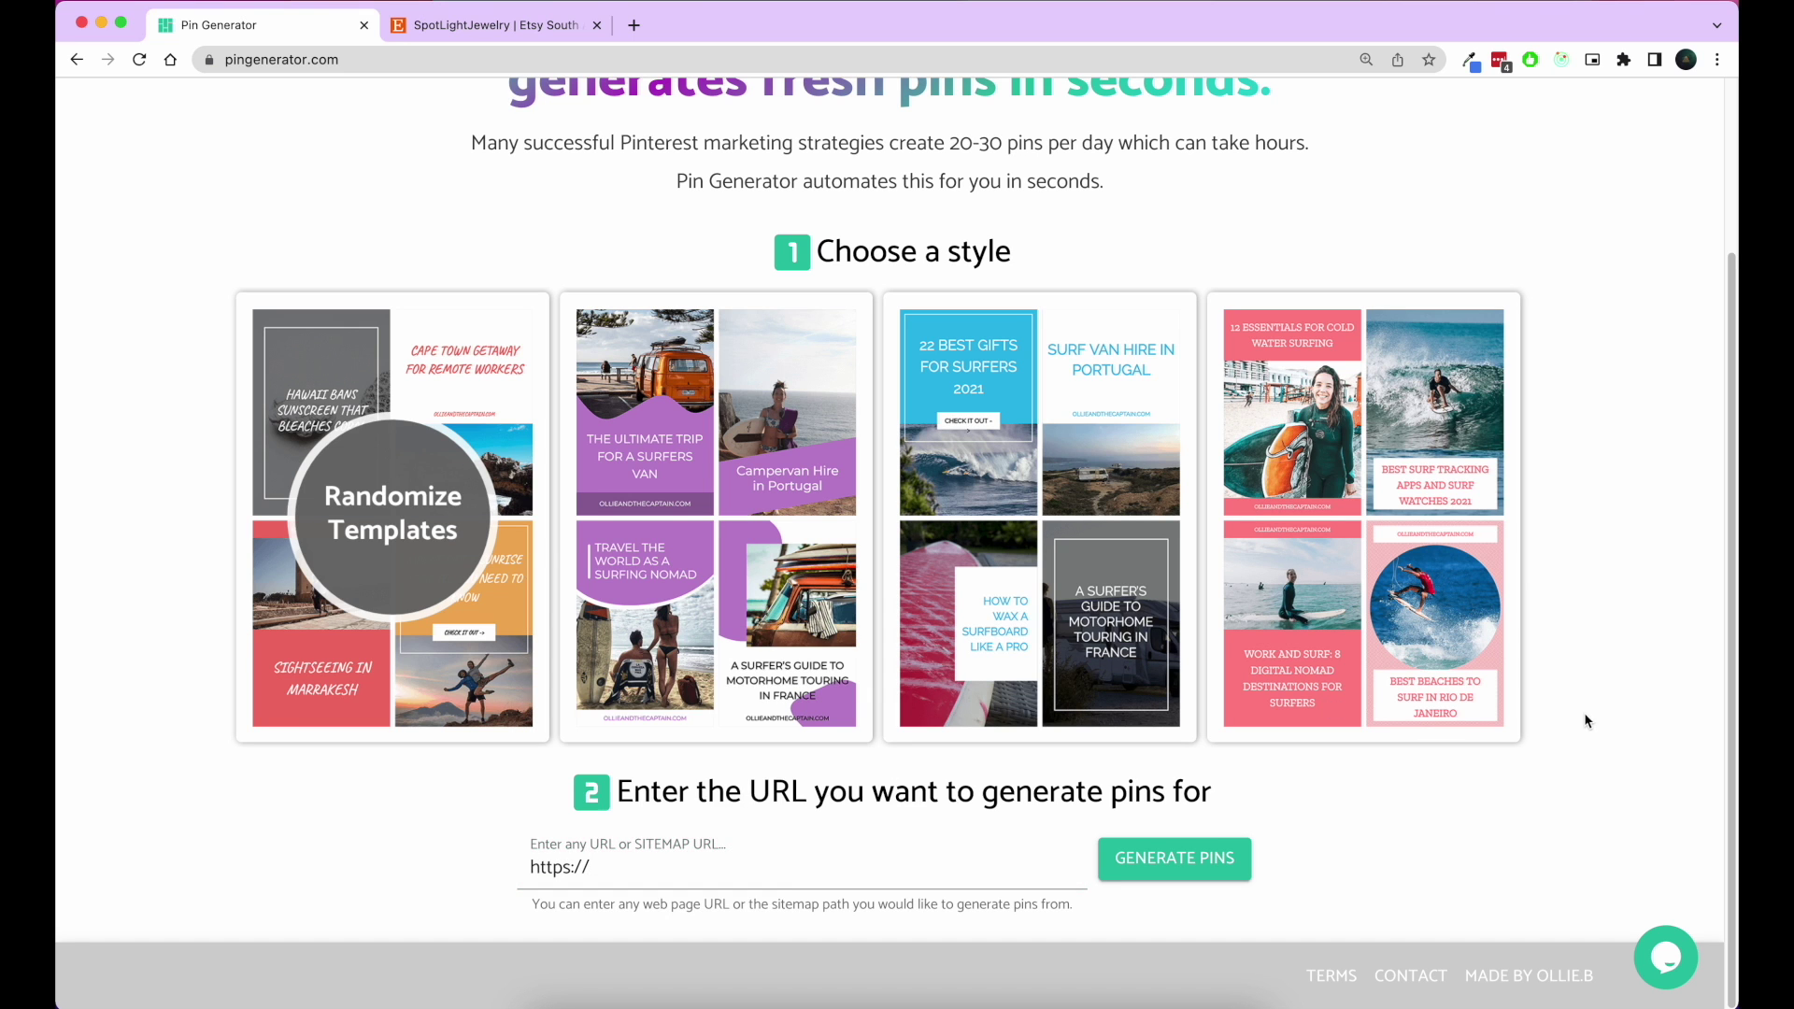
pyautogui.scroll(3, 1589, 733)
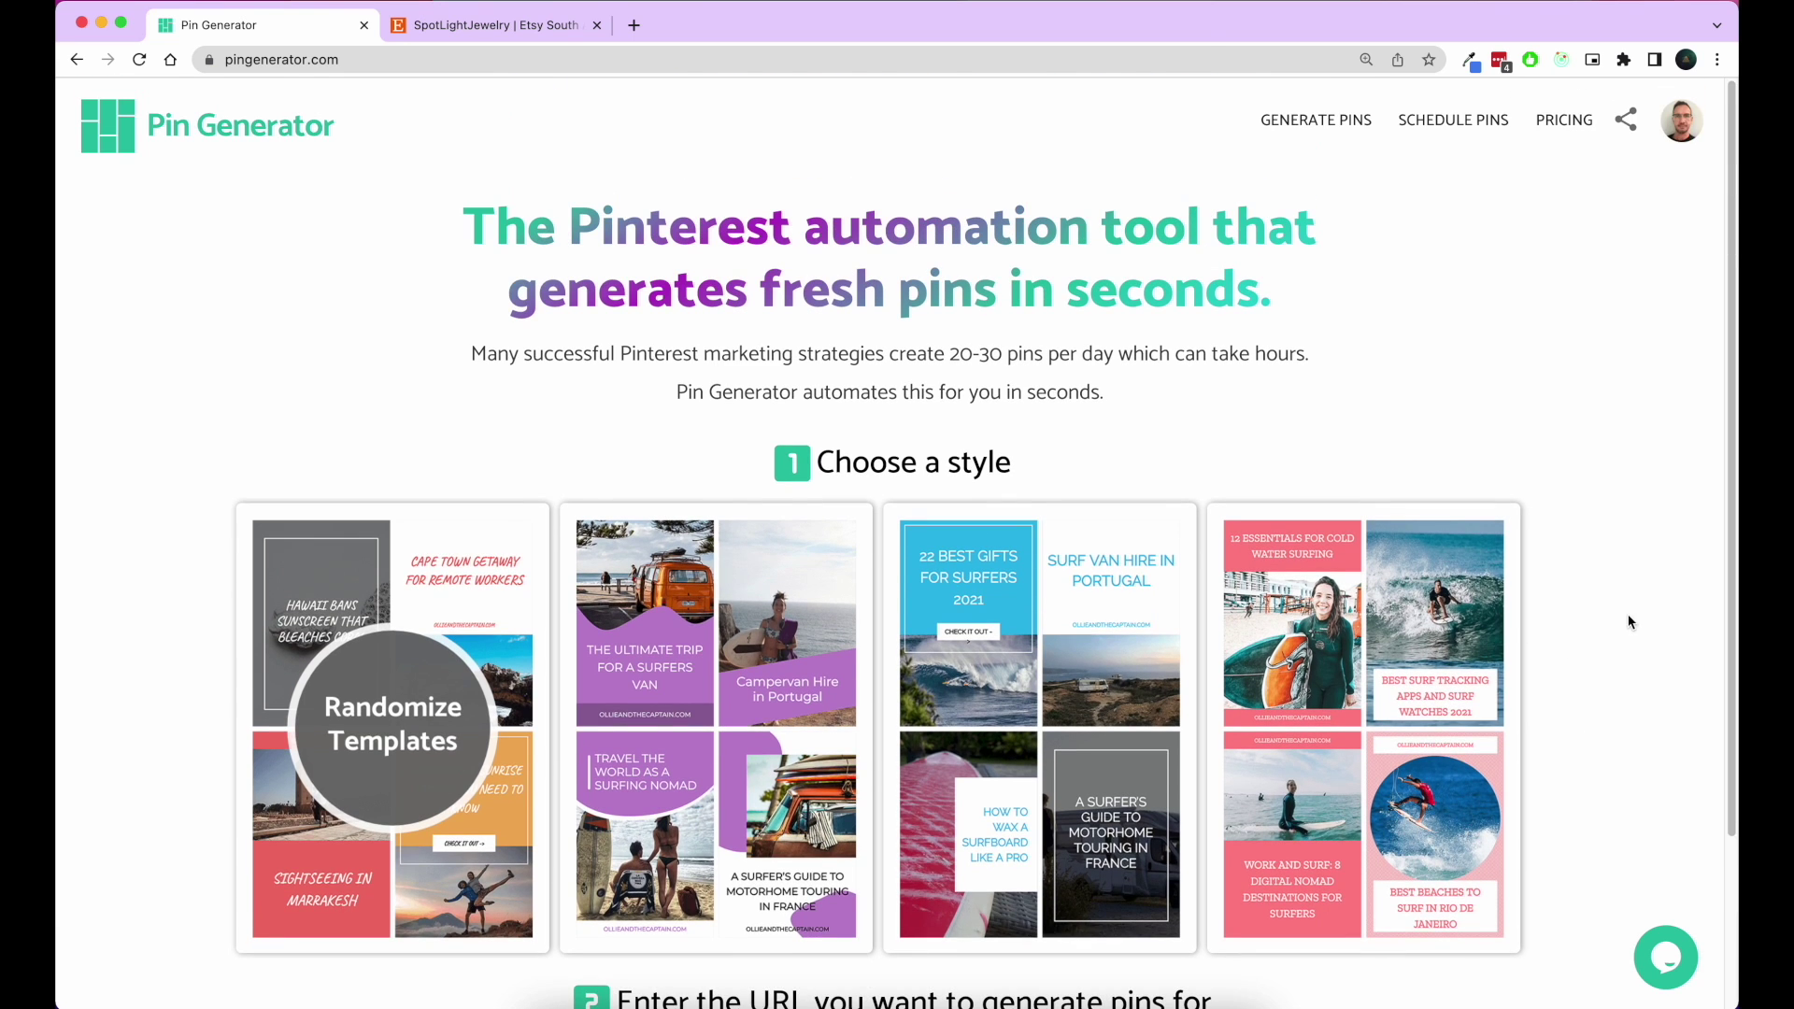
pyautogui.scroll(-3, 1629, 621)
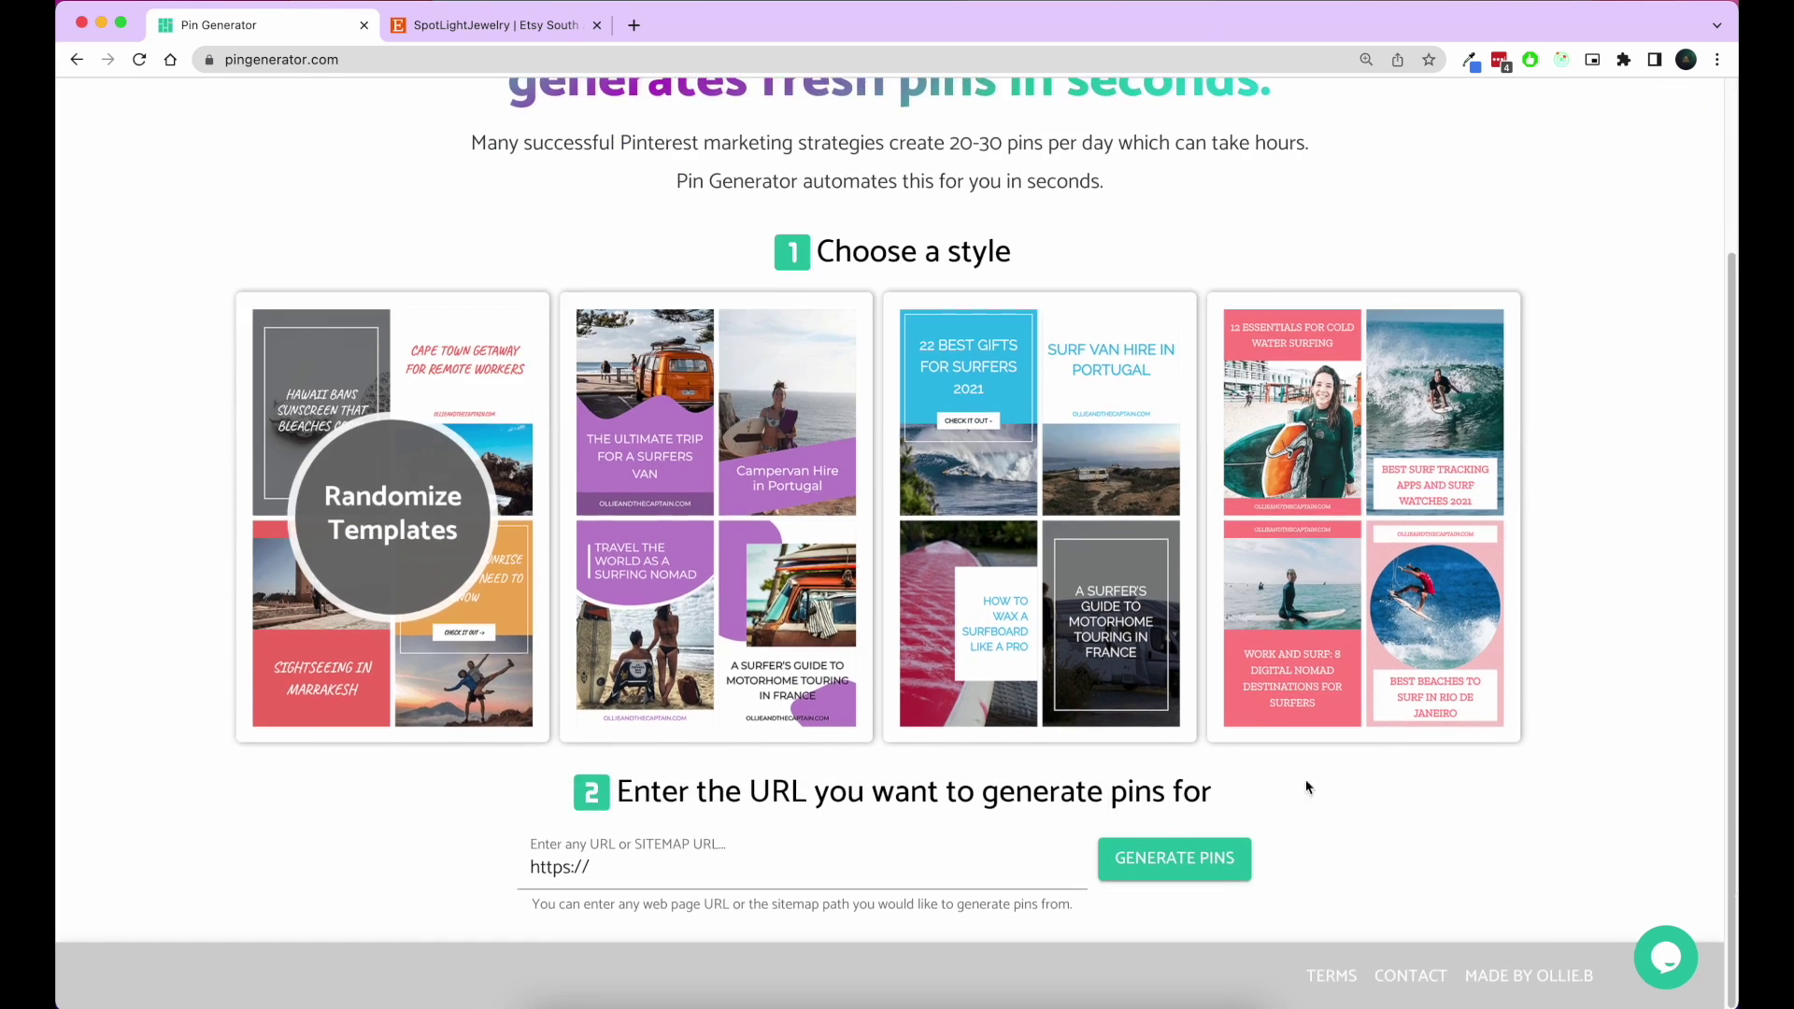
pyautogui.click(988, 874)
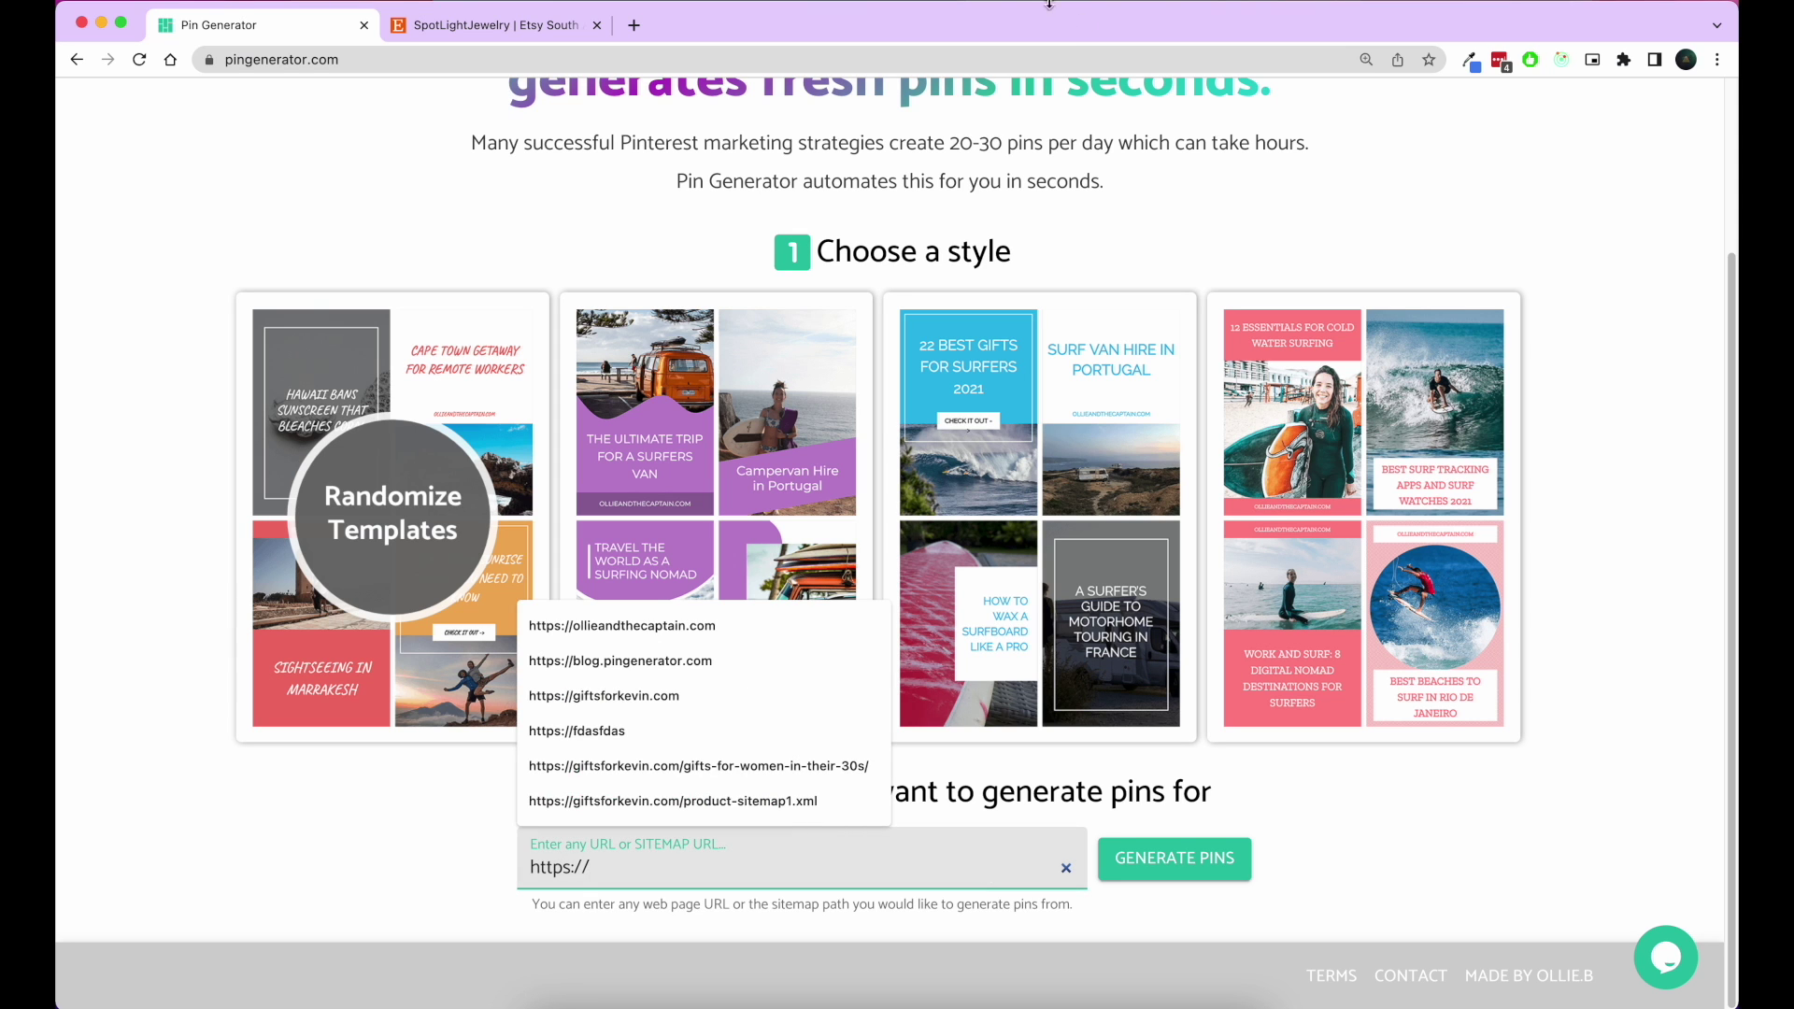
pyautogui.click(495, 25)
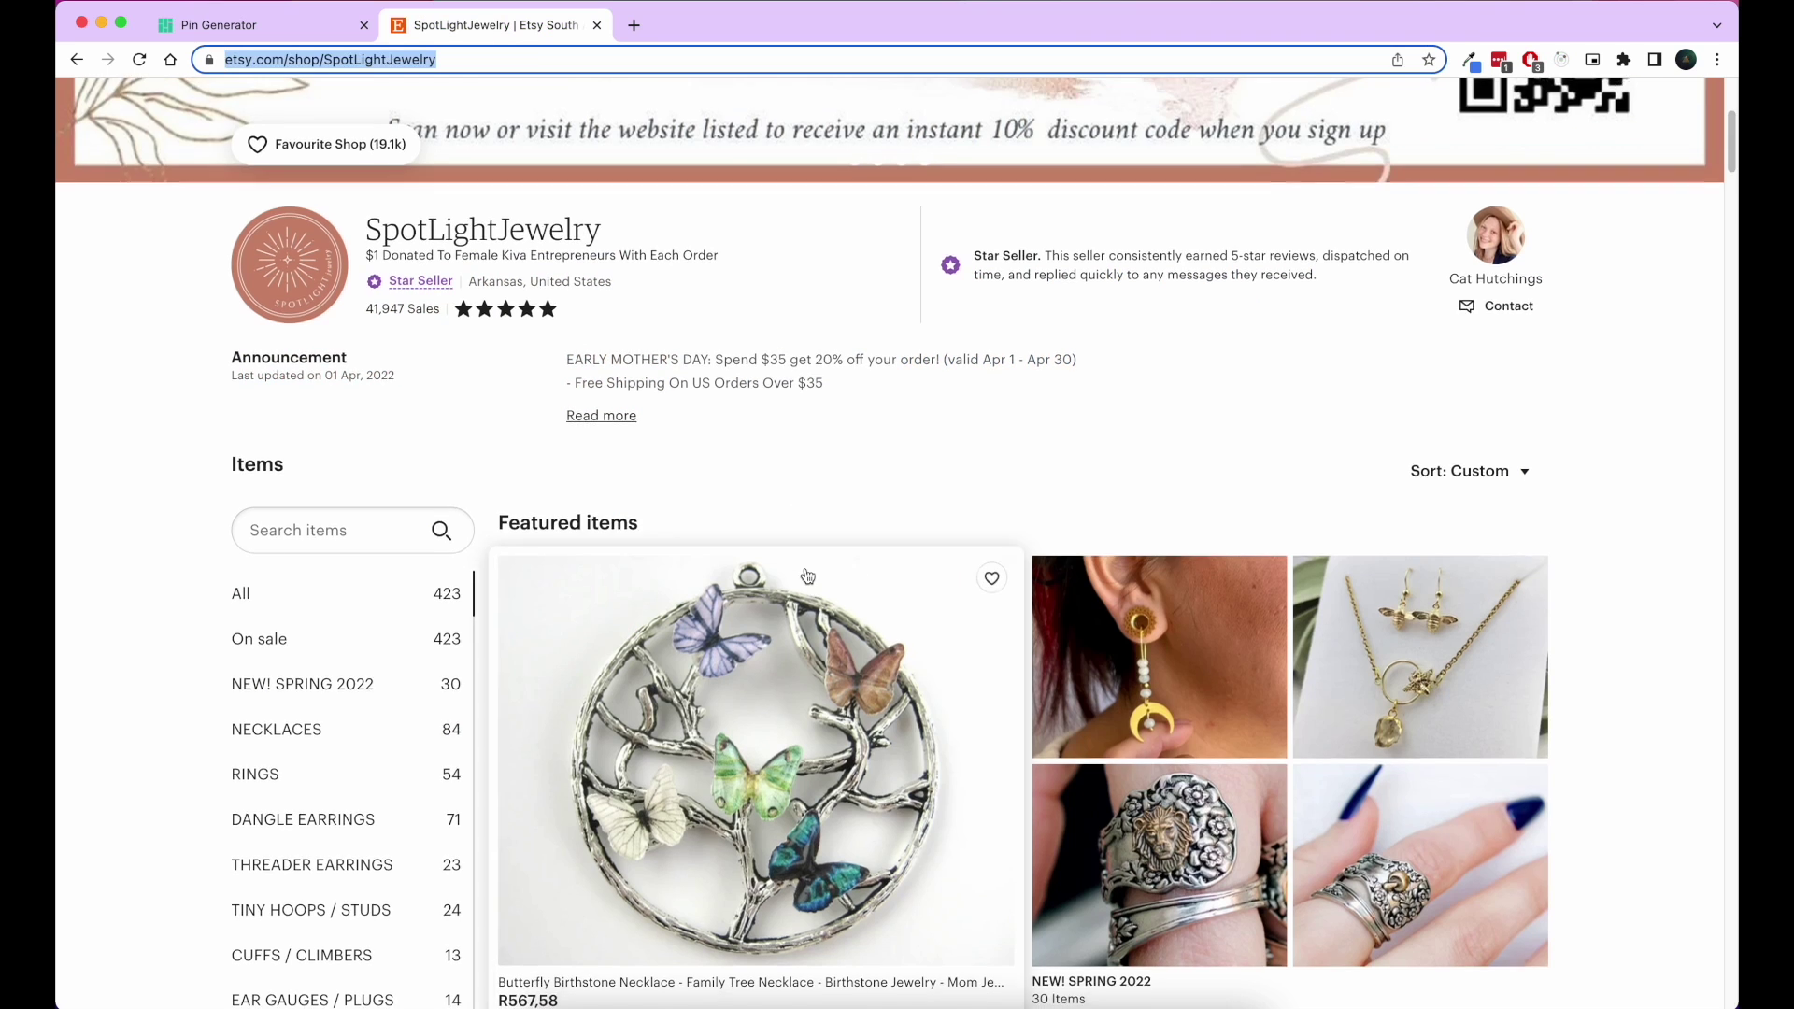
# Scroll through the SpotLightJewelry Etsy shop page.
pyautogui.scroll(-2, 834, 570)
pyautogui.scroll(-2, 835, 570)
pyautogui.scroll(-2, 1081, 599)
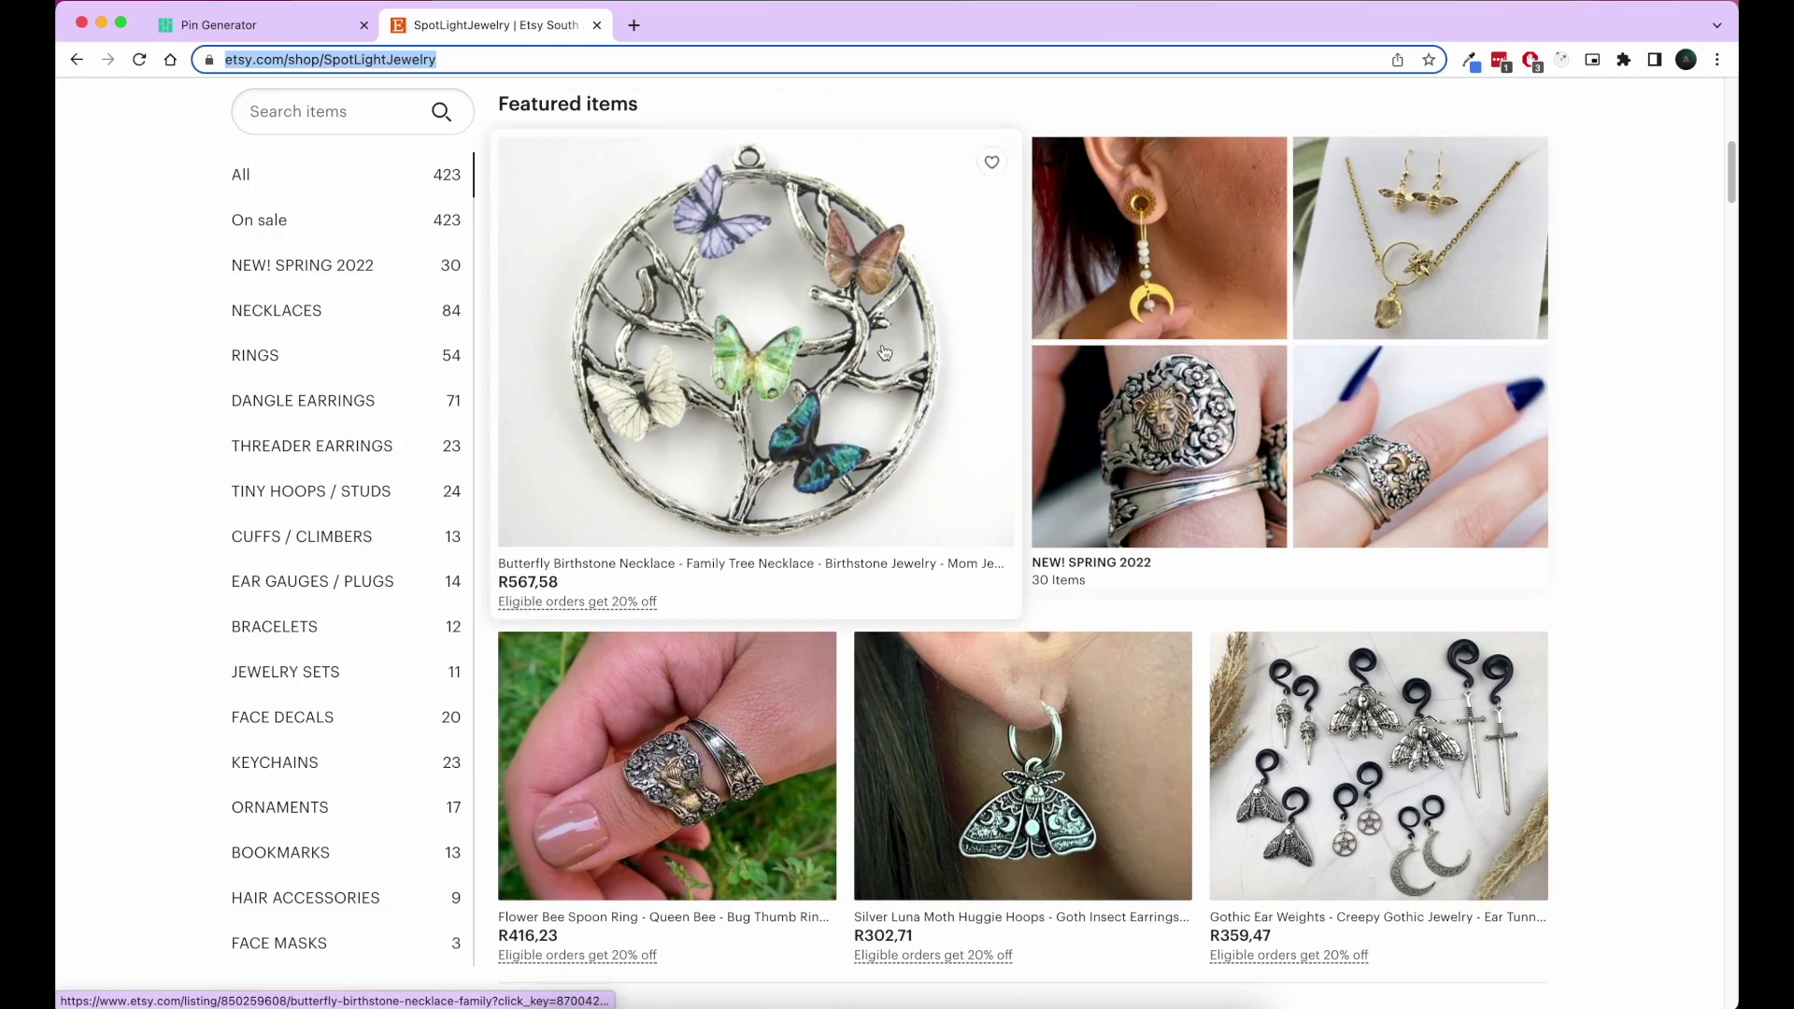
pyautogui.scroll(-3, 1081, 599)
pyautogui.scroll(-1, 935, 607)
pyautogui.scroll(-2, 794, 622)
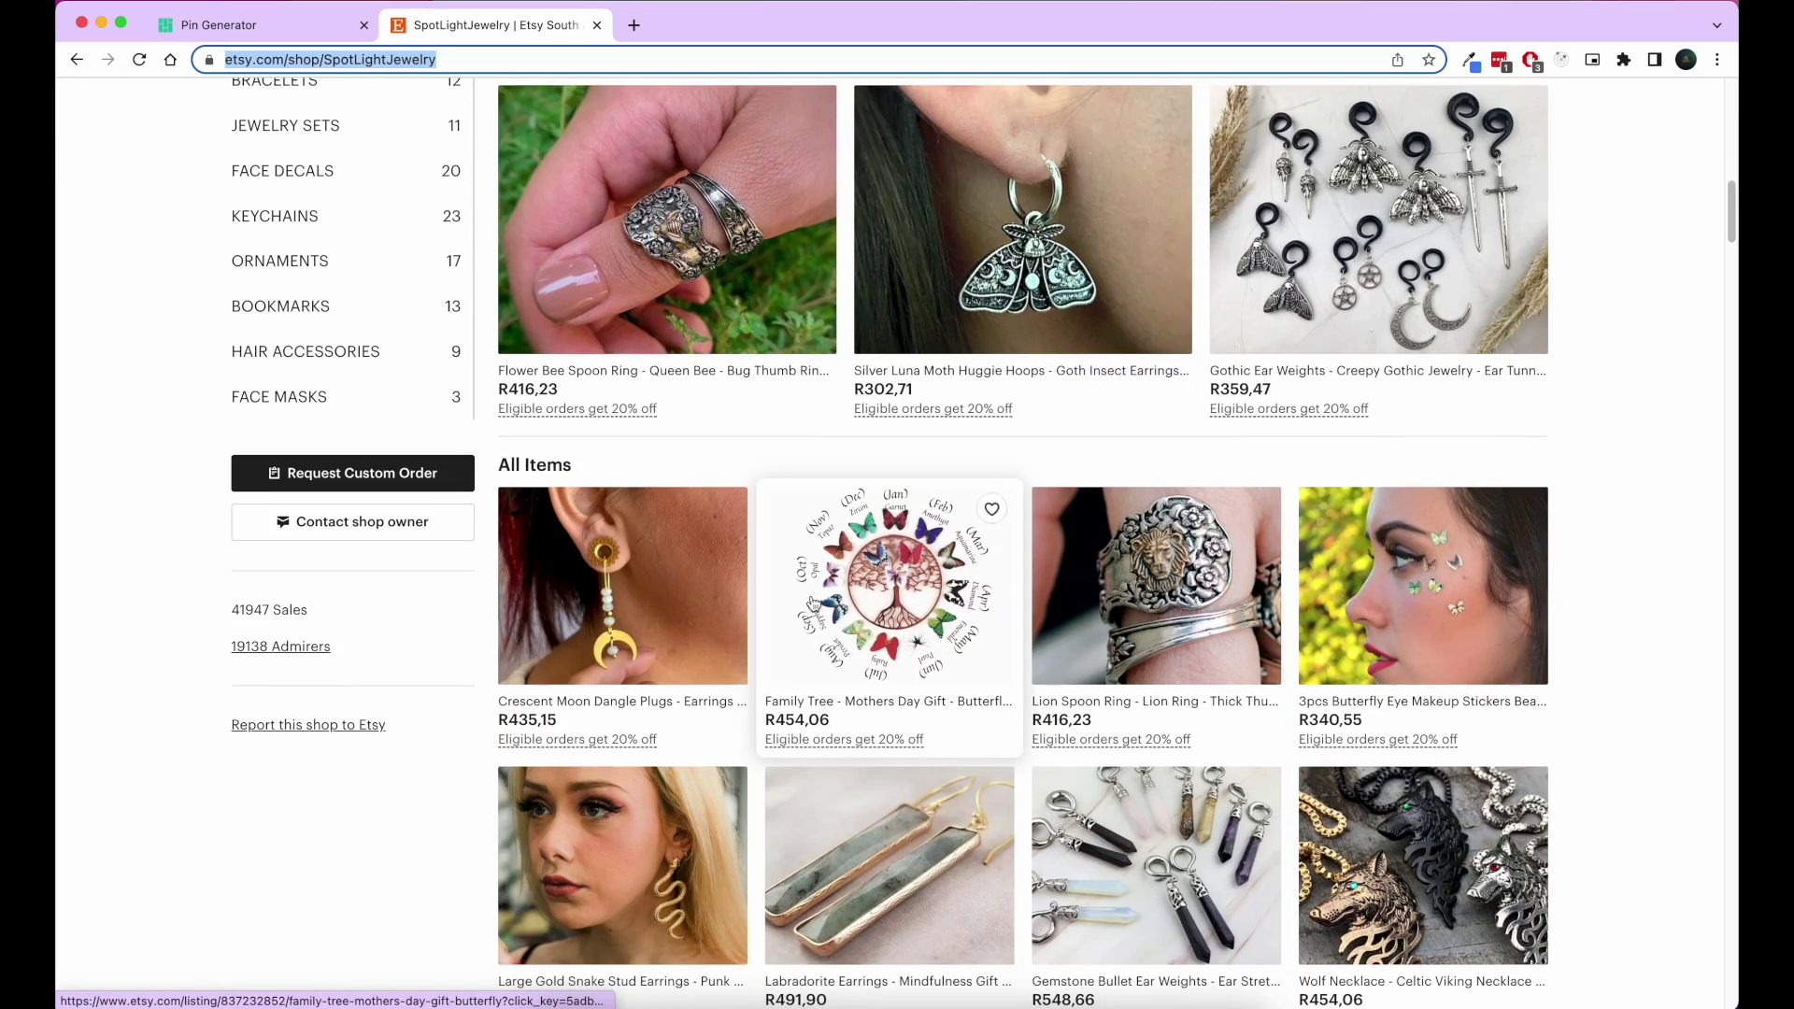
pyautogui.scroll(-2, 708, 630)
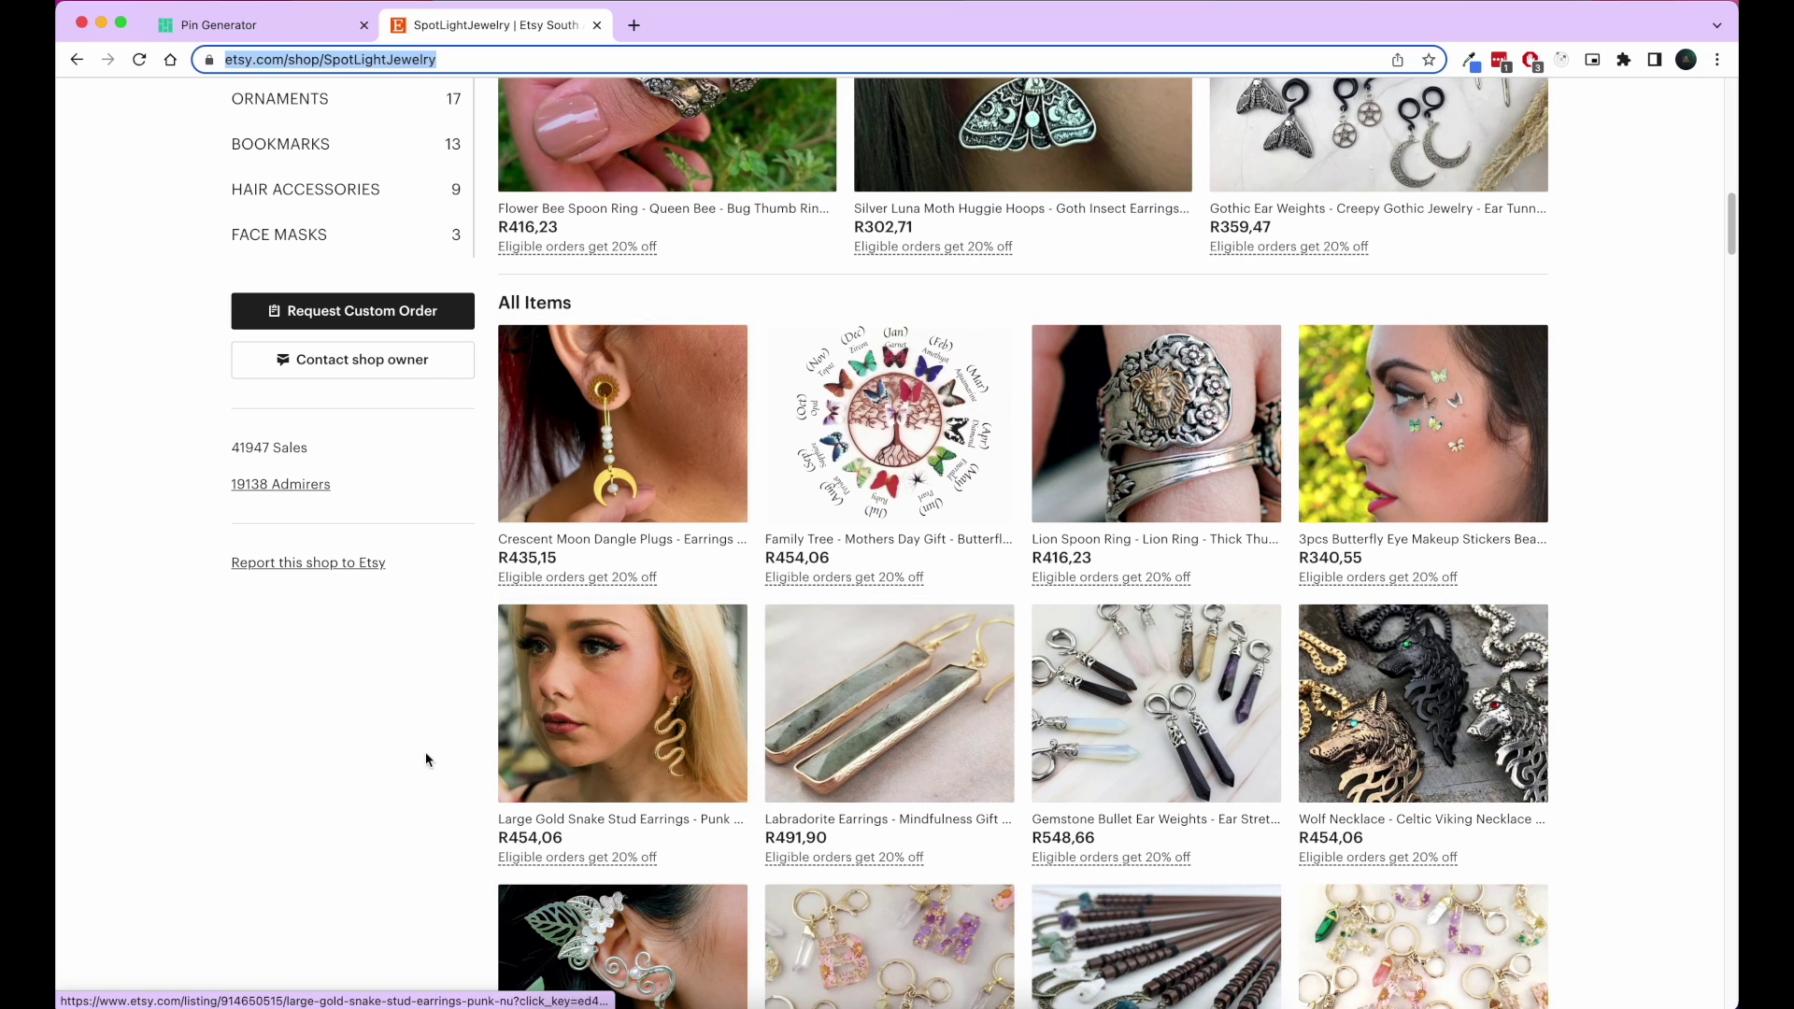
pyautogui.scroll(-1, 468, 708)
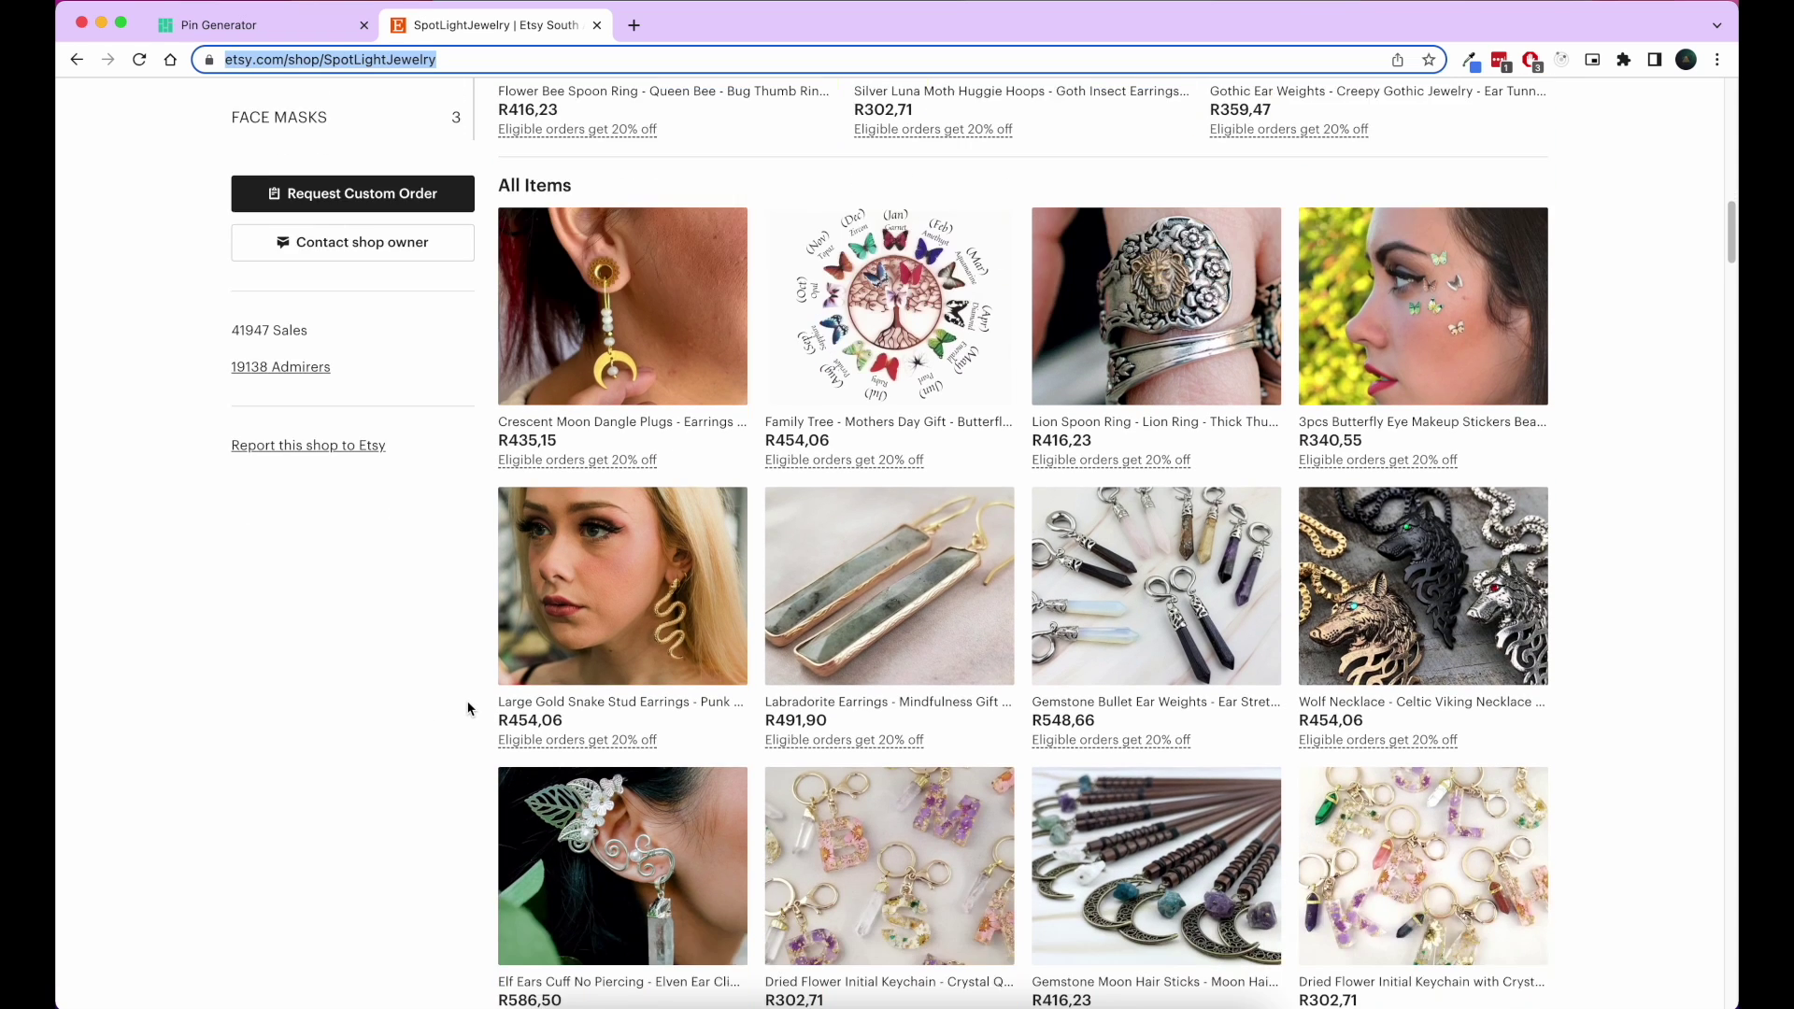
pyautogui.scroll(-3, 468, 708)
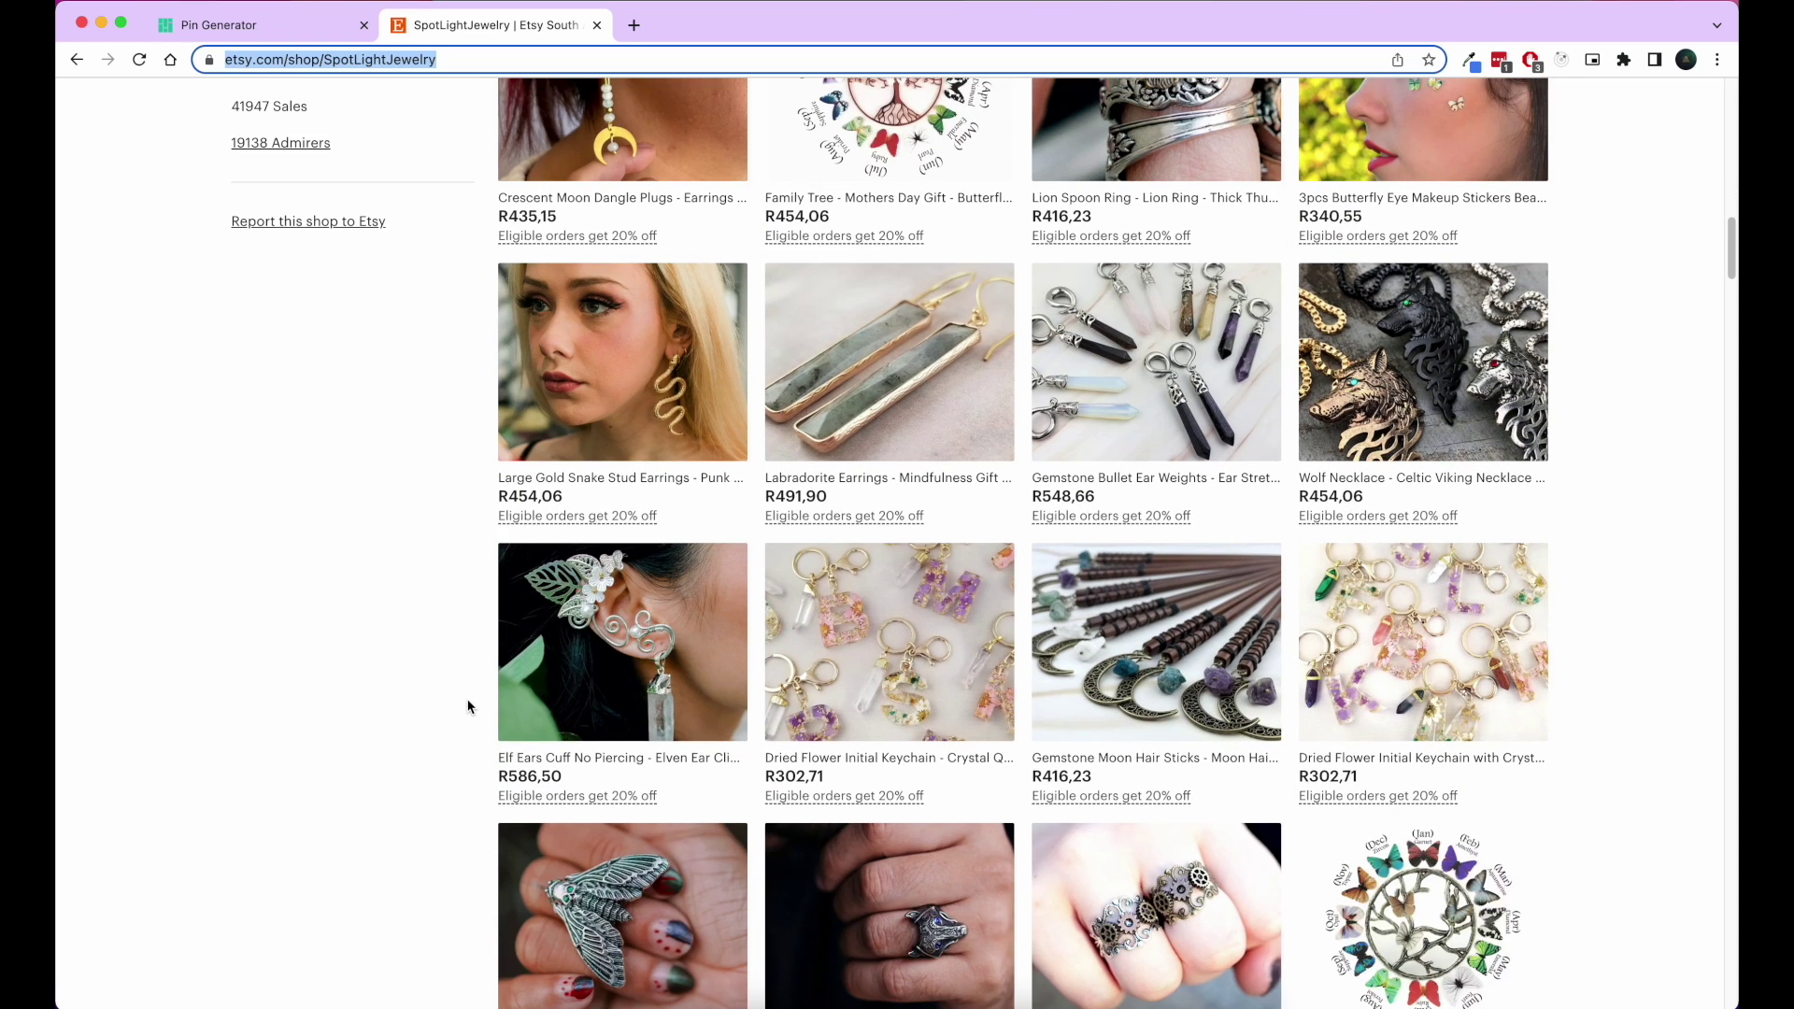
pyautogui.scroll(-1, 468, 705)
pyautogui.scroll(-1, 468, 703)
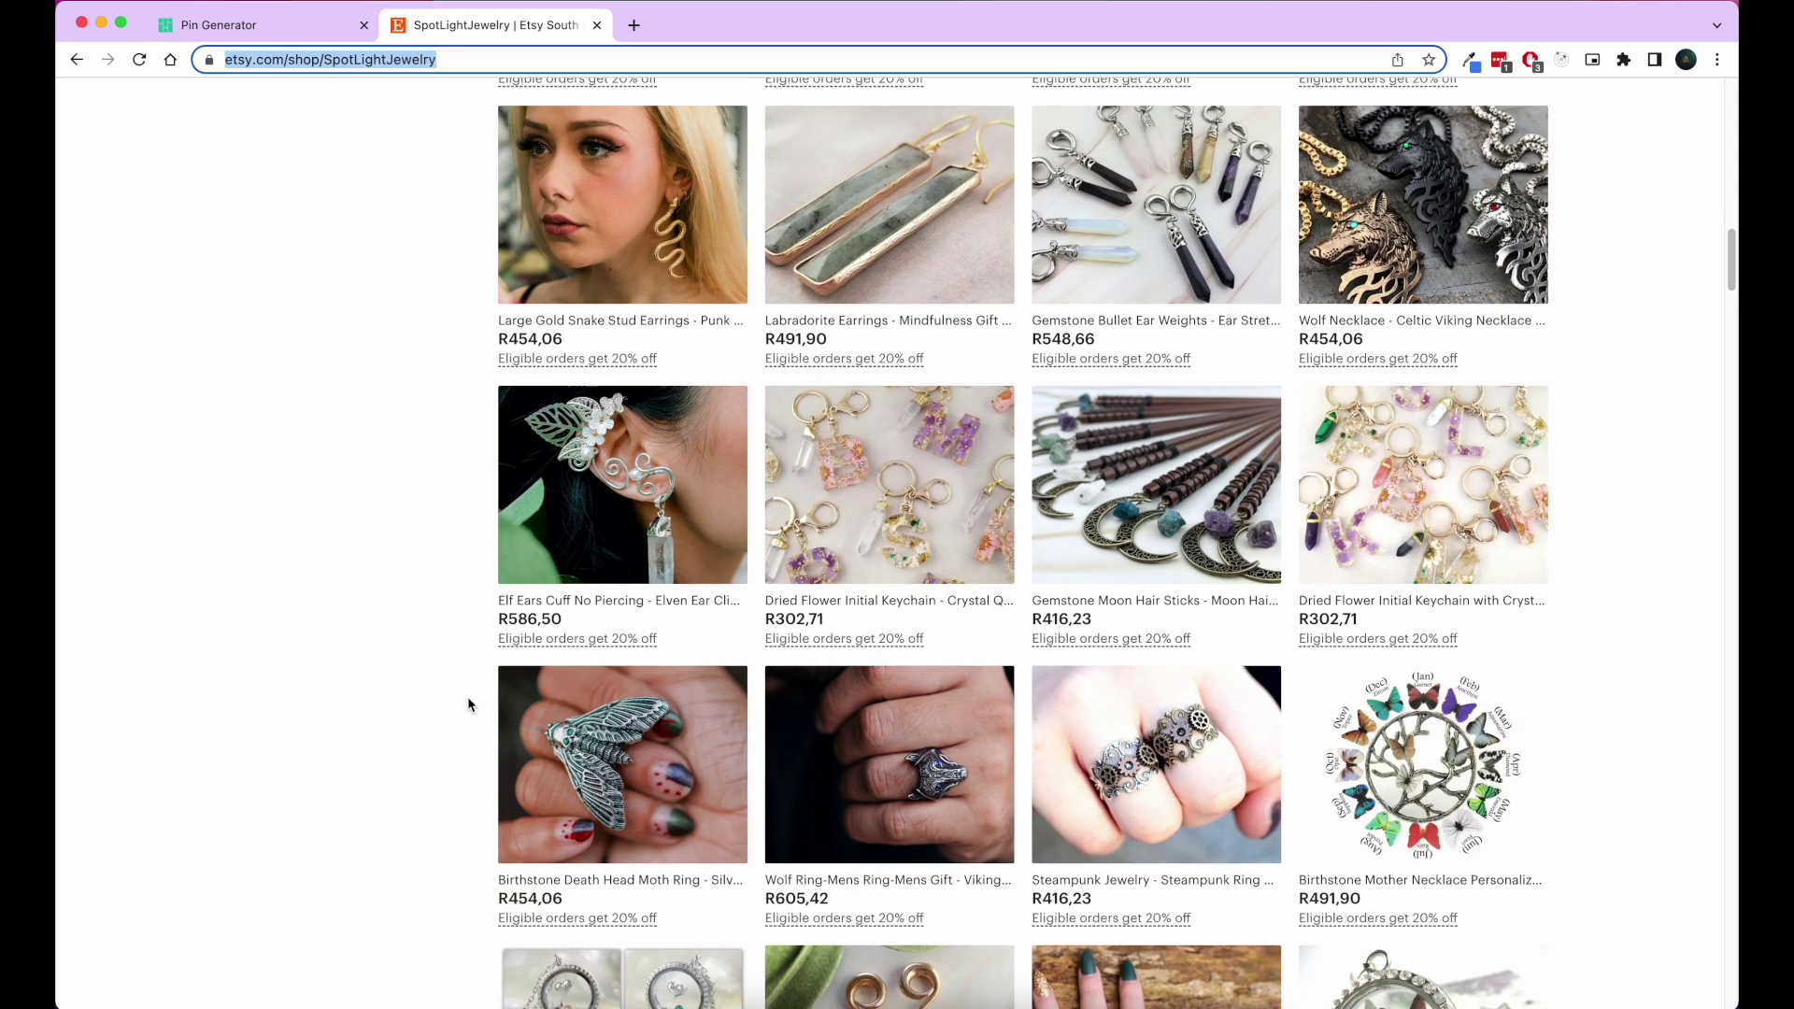
pyautogui.scroll(-1, 468, 703)
pyautogui.scroll(15, 468, 703)
pyautogui.scroll(5, 467, 703)
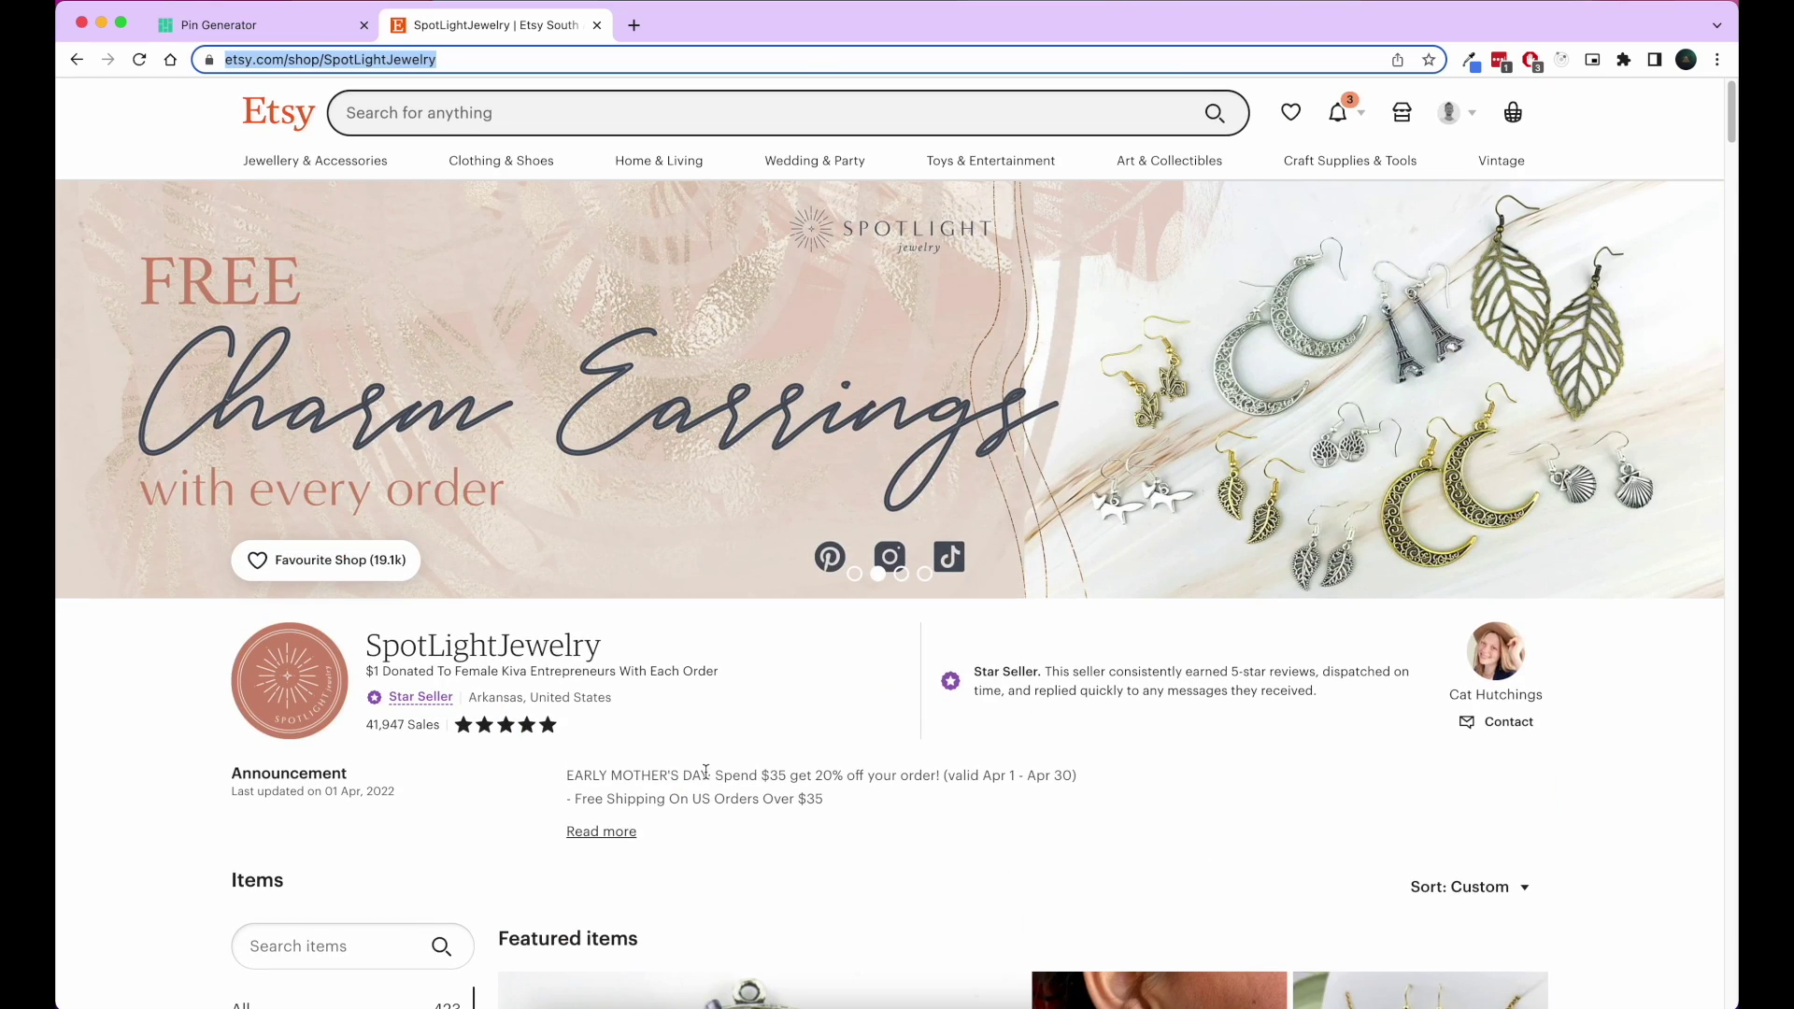
# Select the shop's full web address and go back to Pin Generator.
pyautogui.click(542, 59)
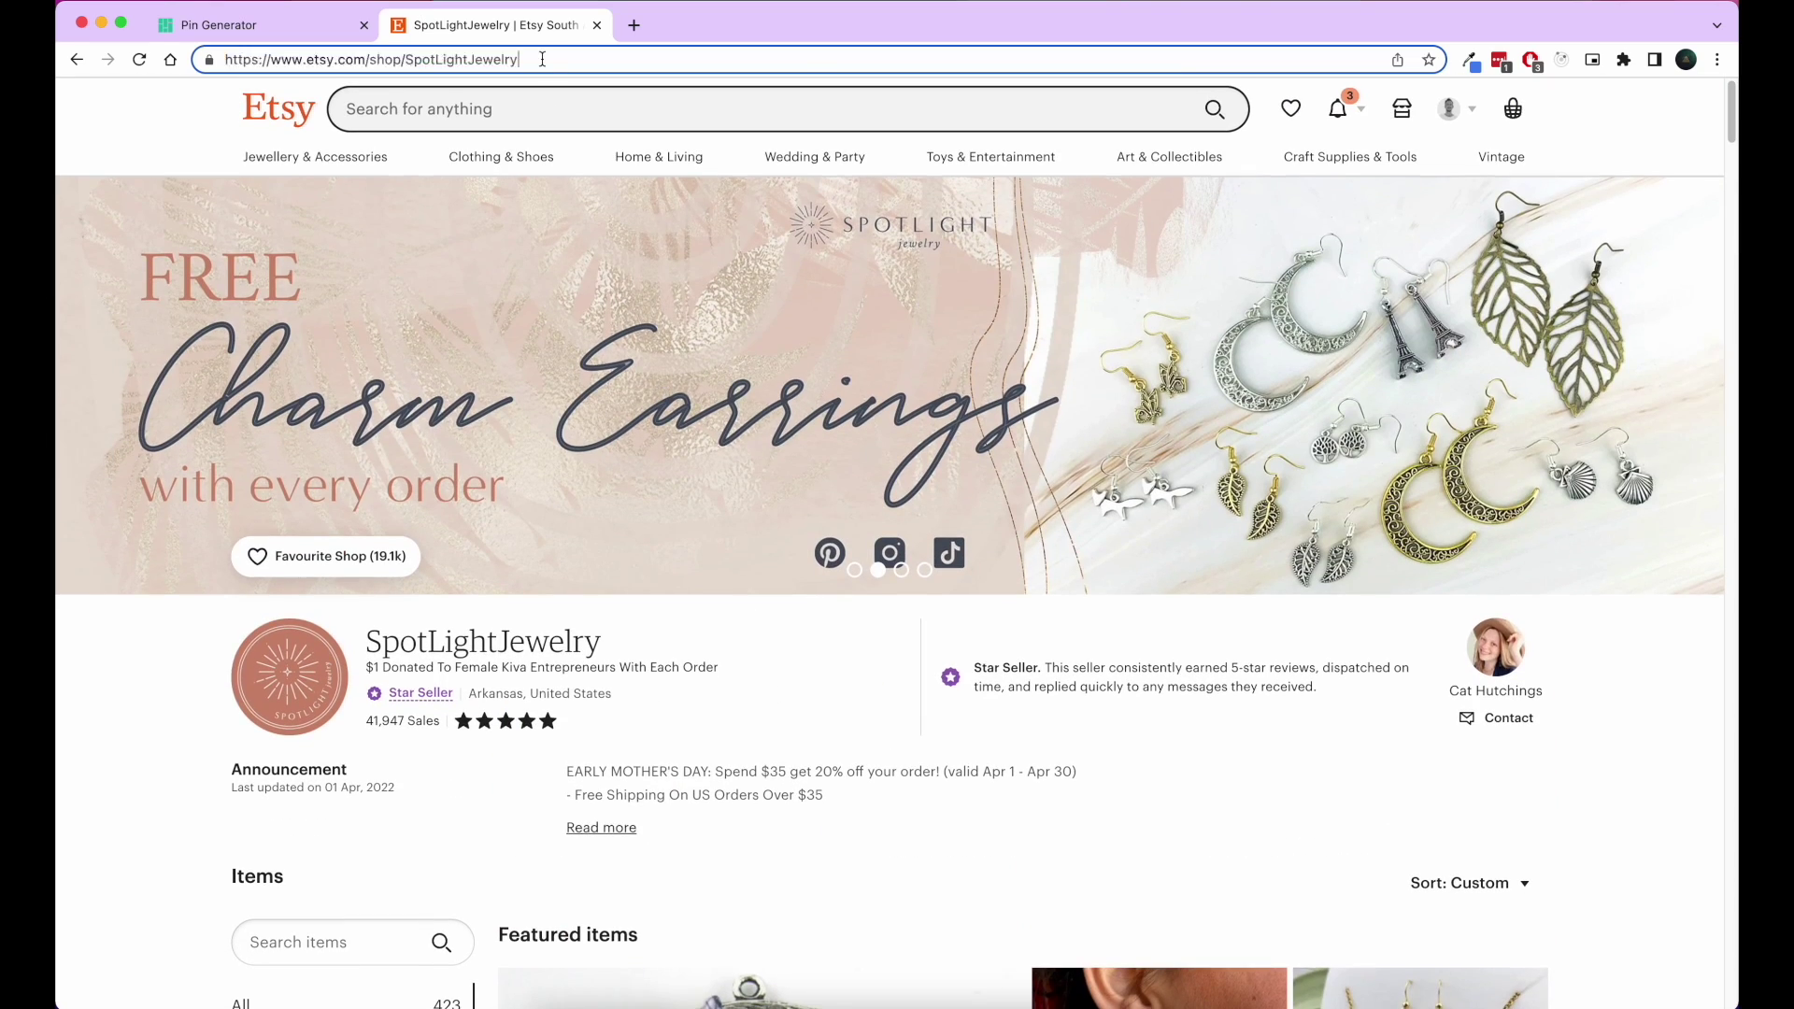
pyautogui.press('super+a')
pyautogui.hotkey('ctrl', 'c')
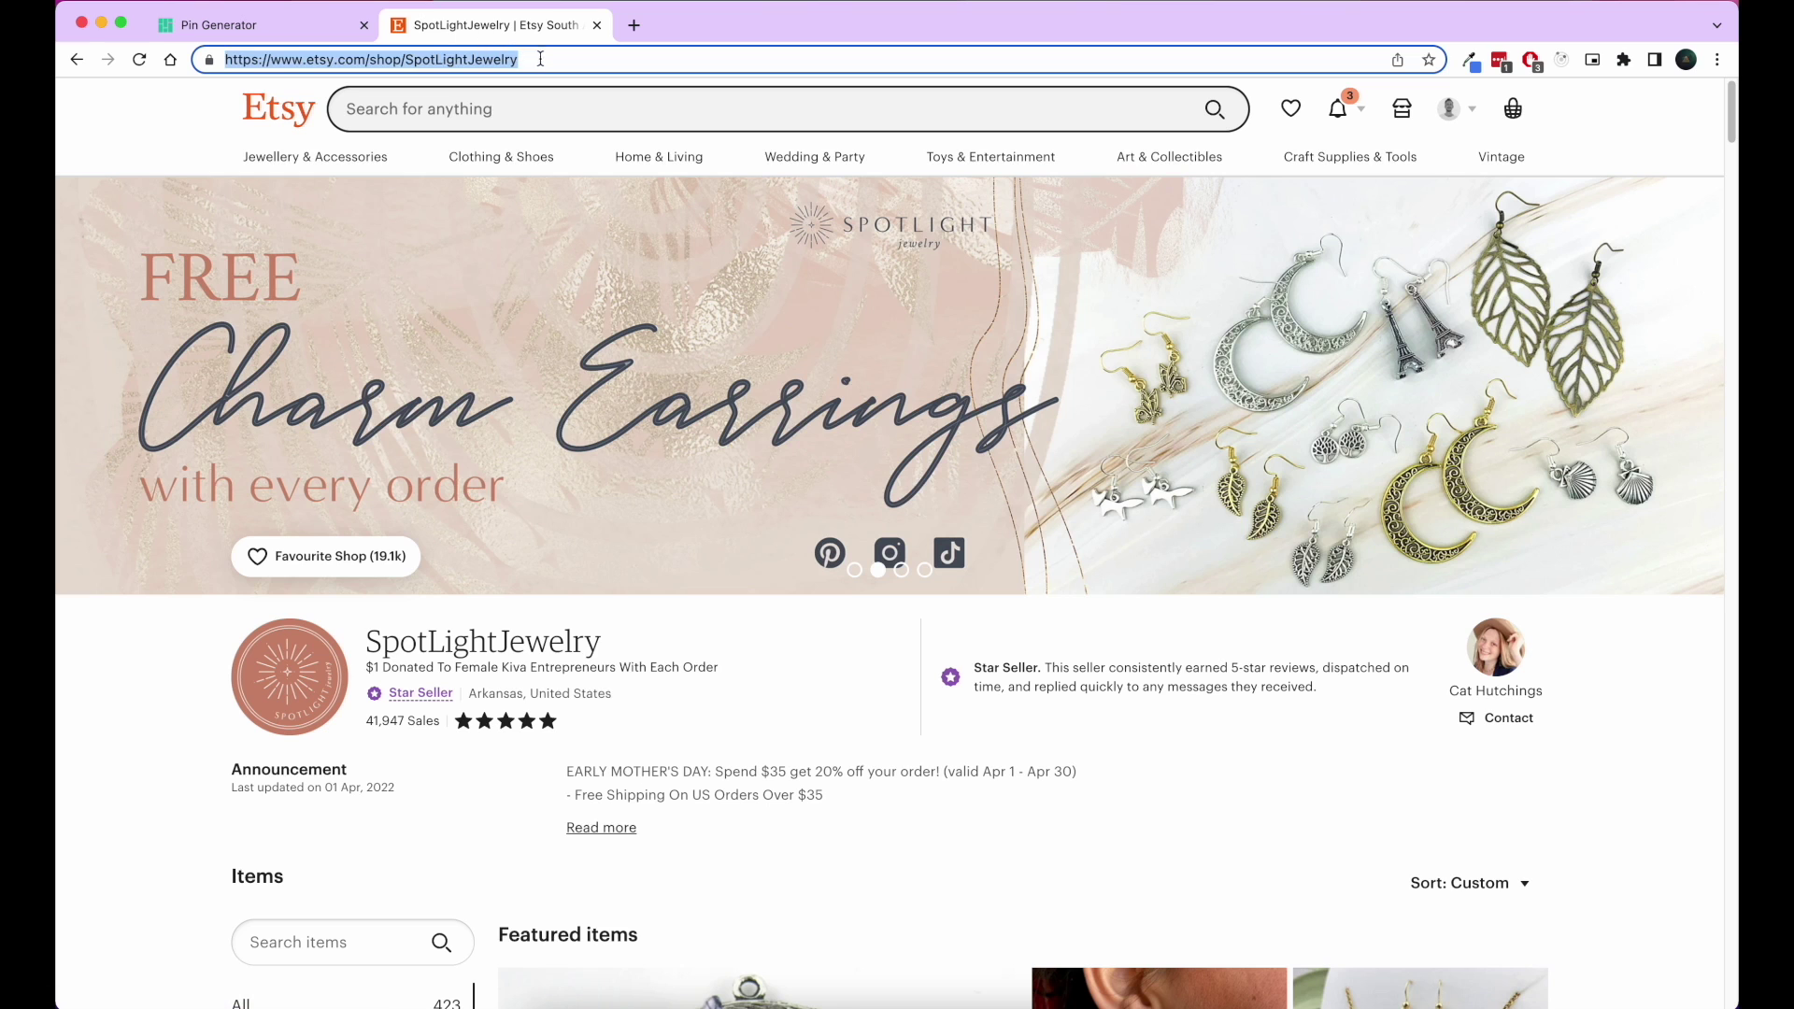
pyautogui.click(289, 33)
# Choose the second pin style and generate pins from the pasted SpotLightJewelry shop URL.
pyautogui.scroll(5, 689, 473)
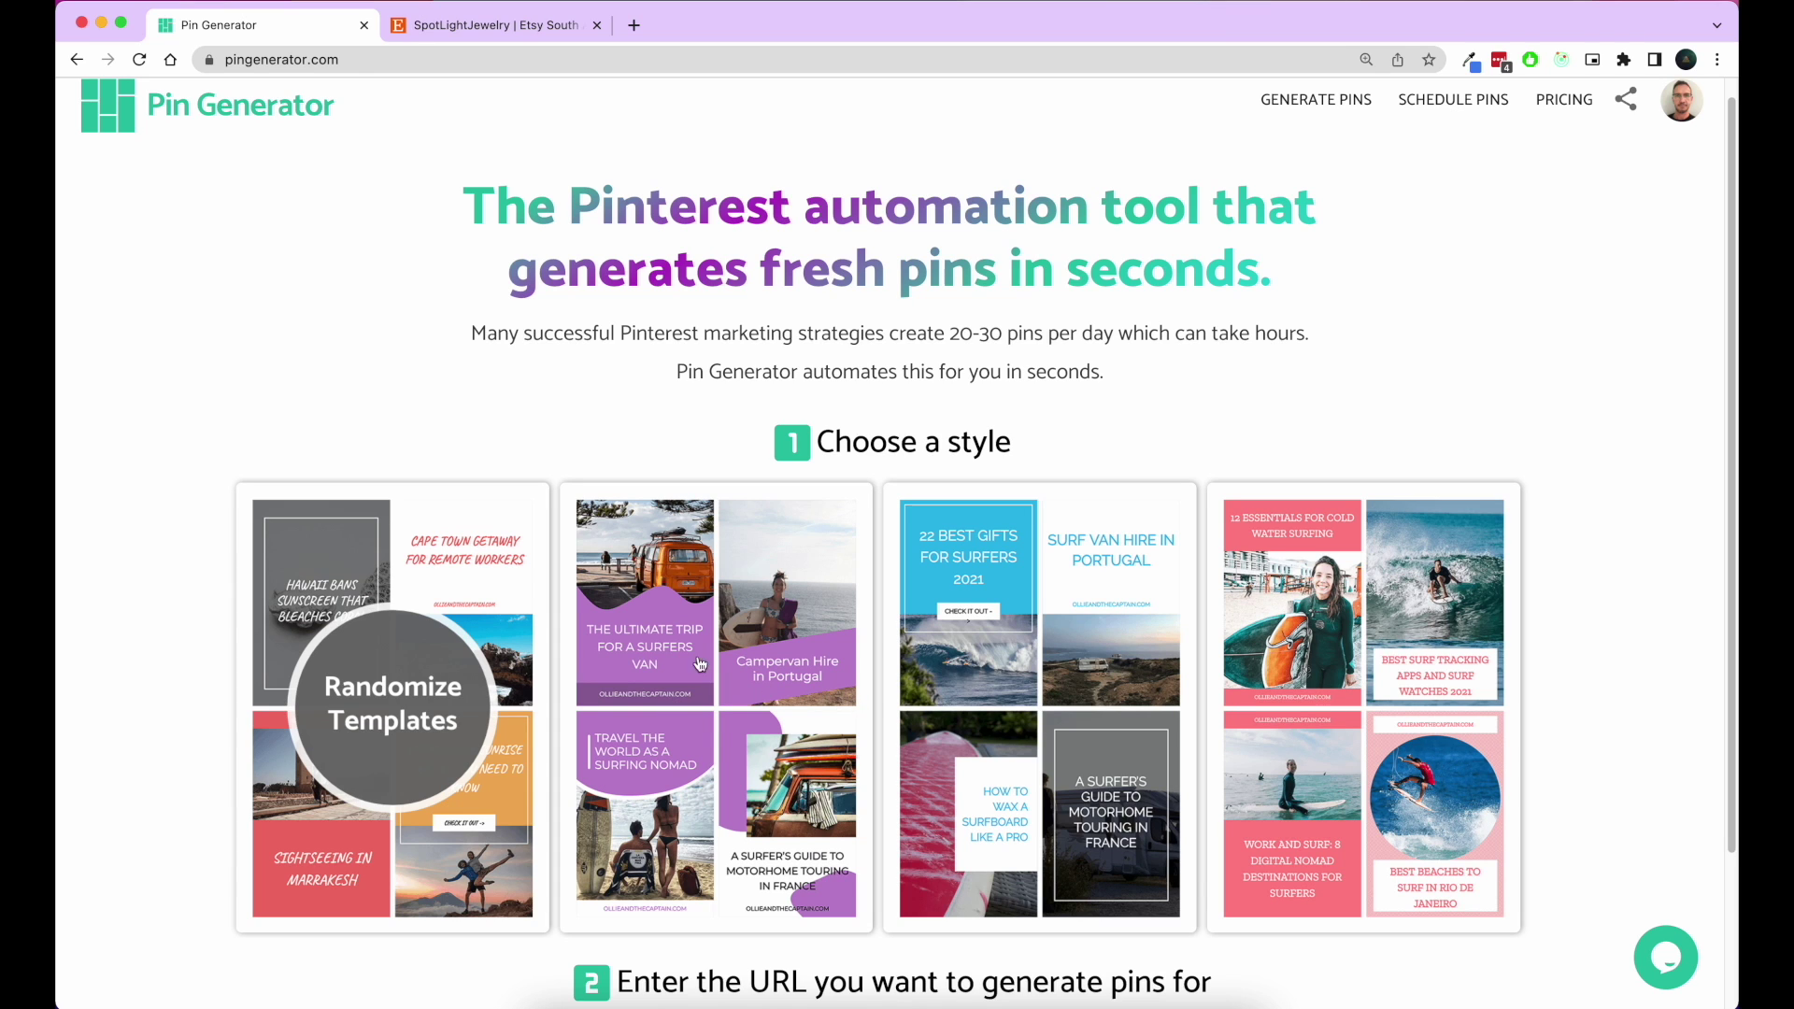
pyautogui.click(699, 664)
pyautogui.scroll(-2, 571, 452)
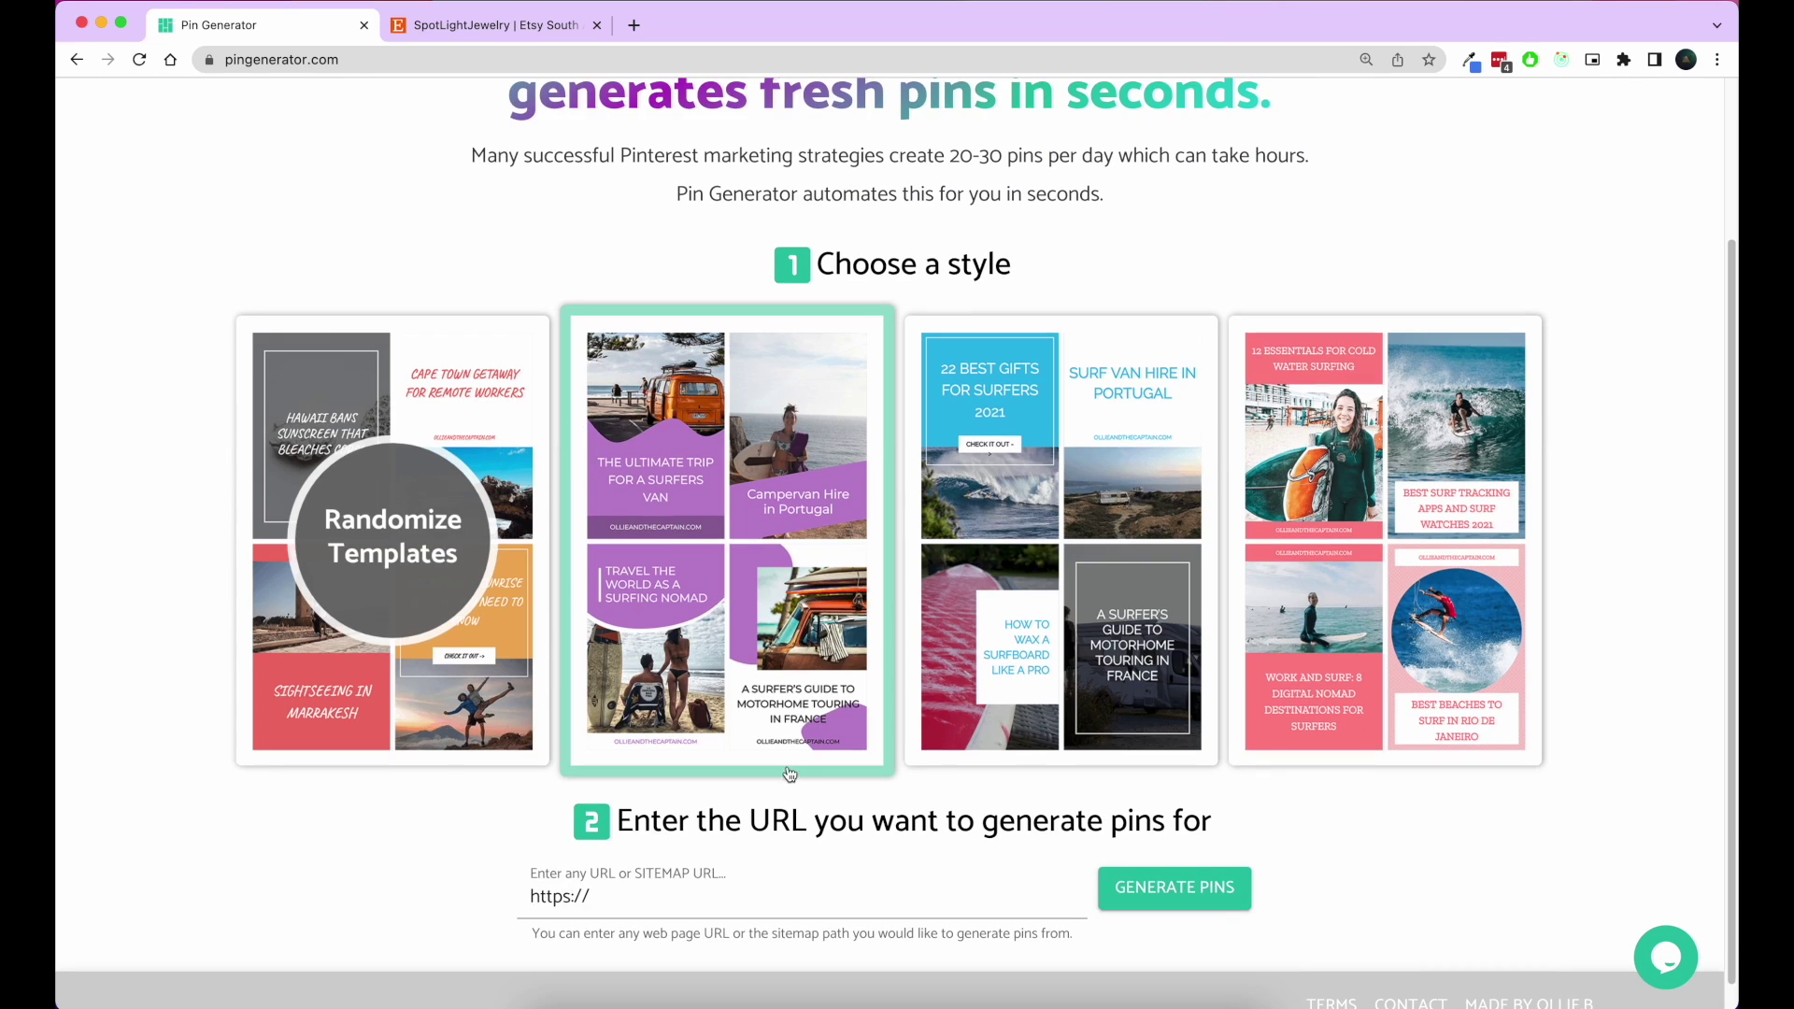
pyautogui.click(745, 878)
pyautogui.hotkey('ctrl', 'v')
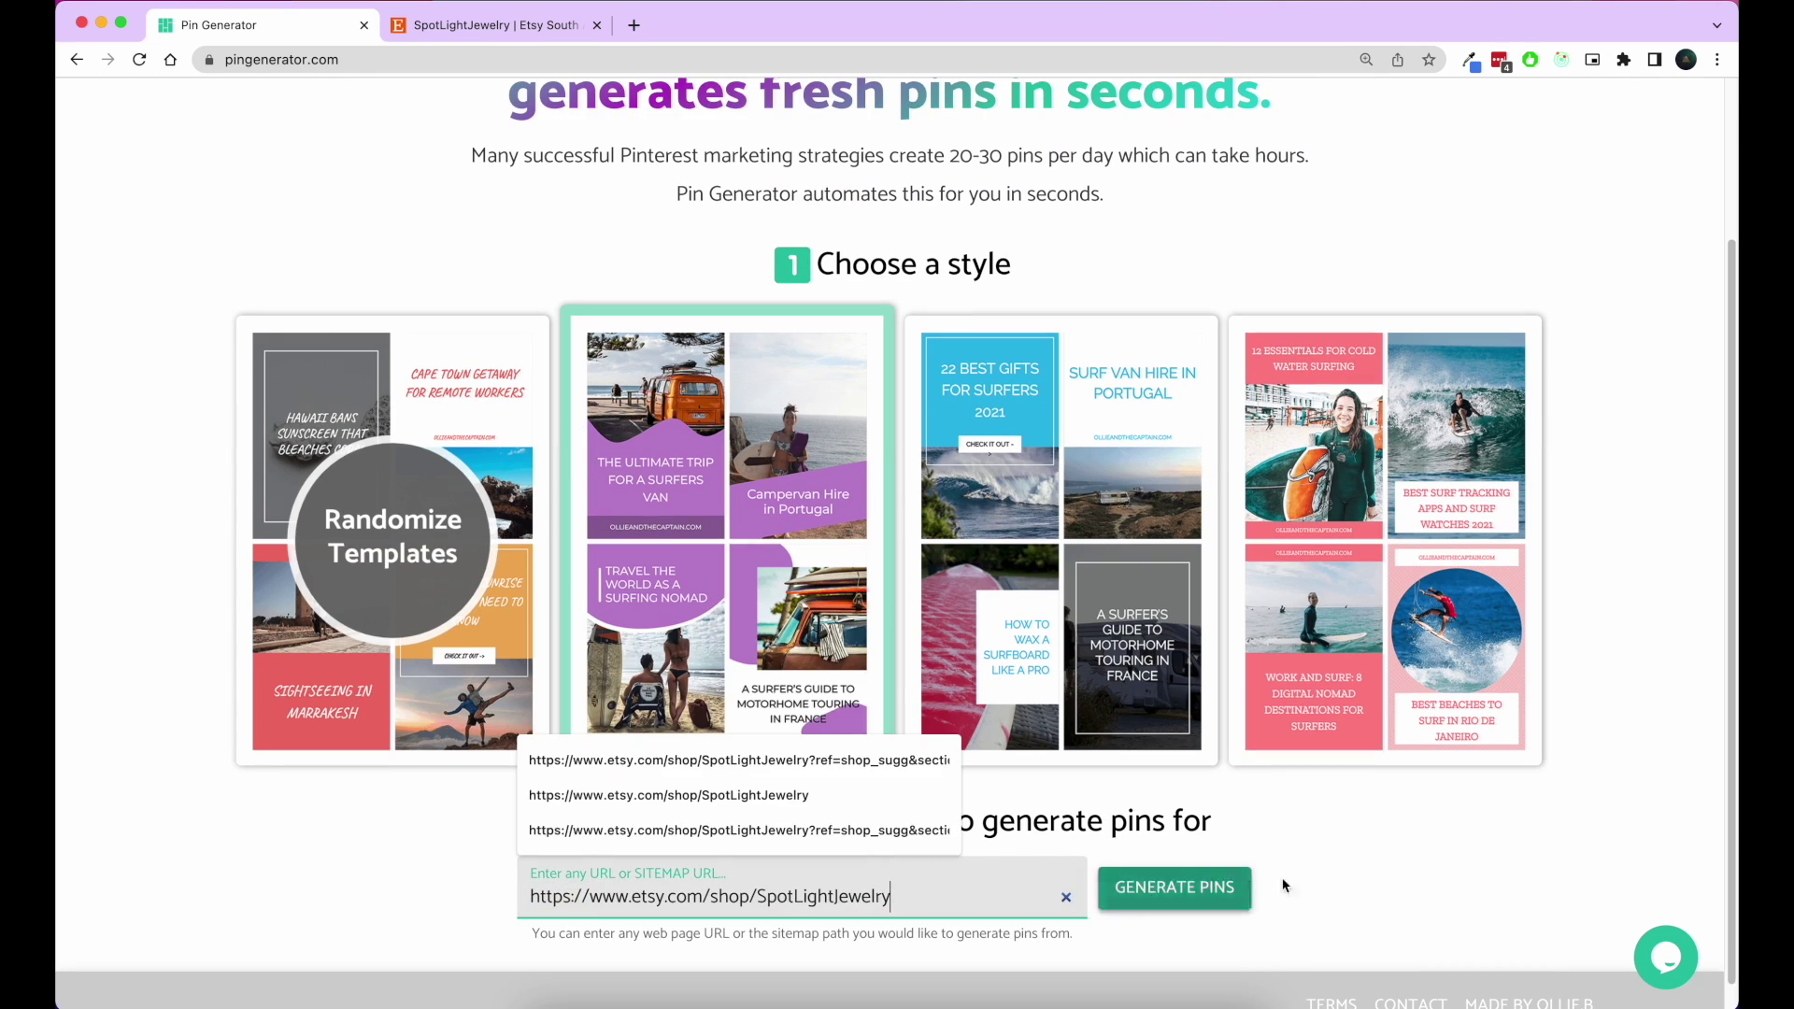
pyautogui.click(1303, 886)
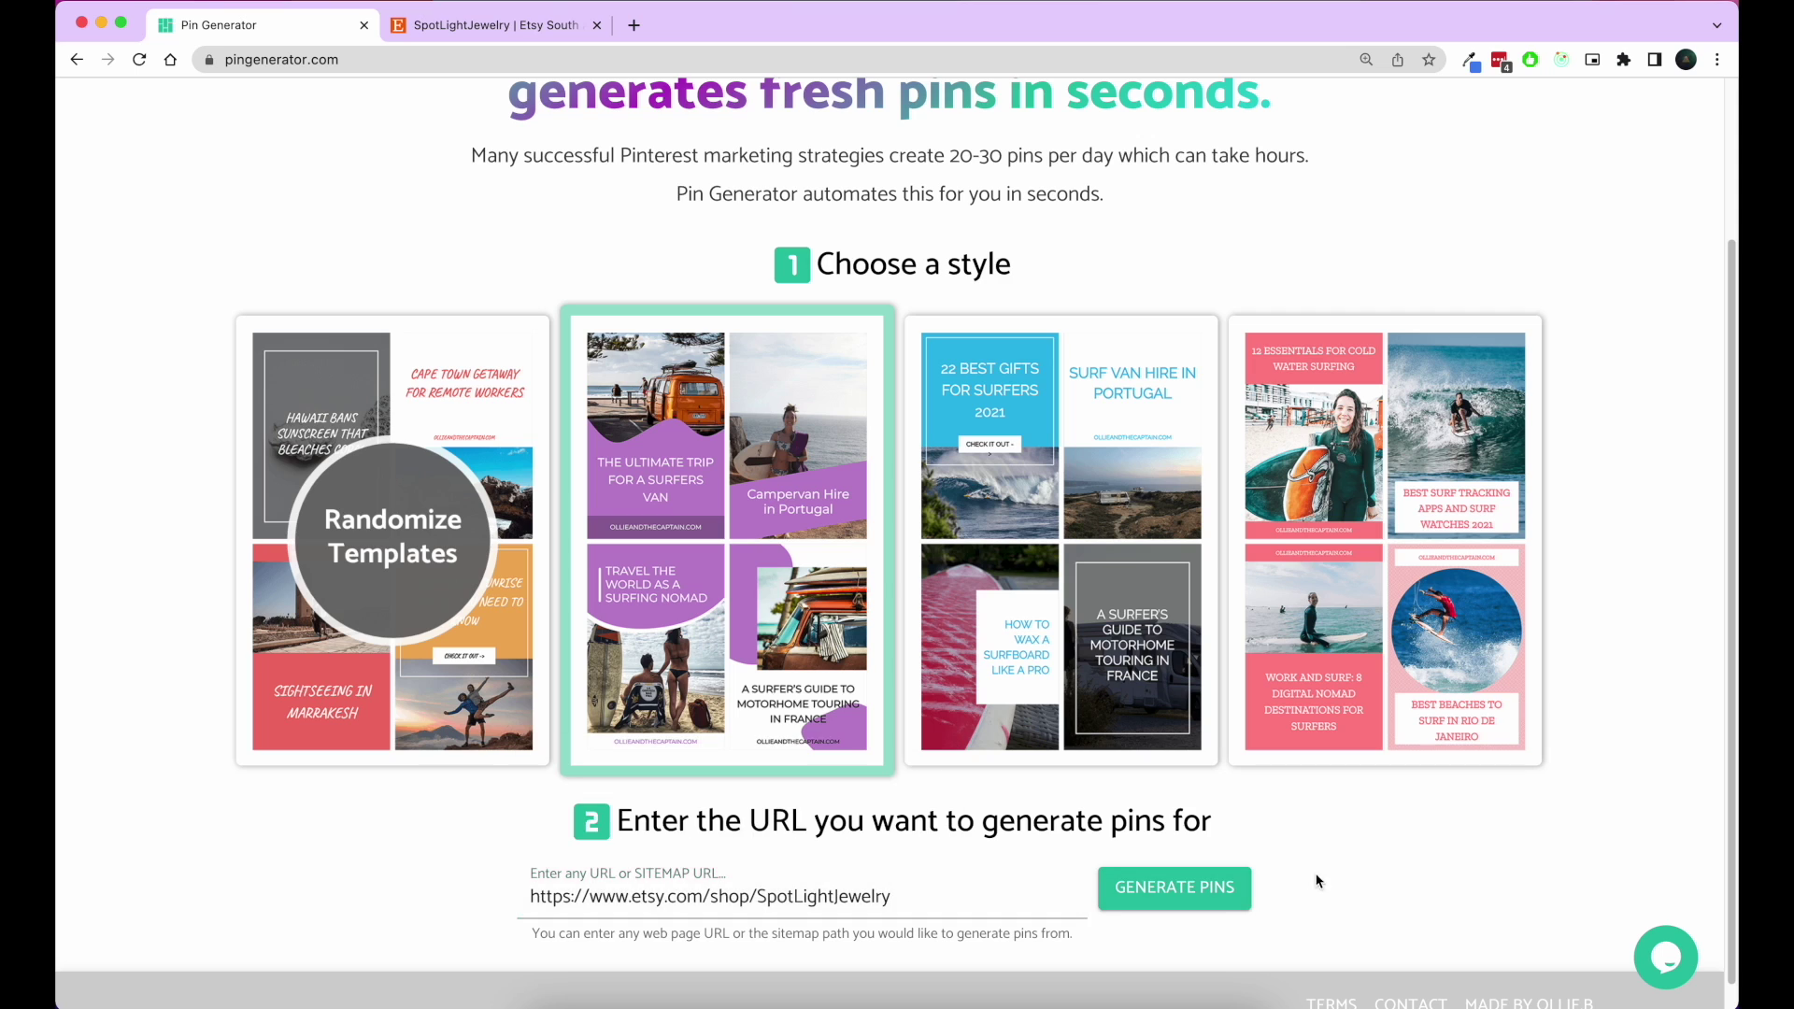
pyautogui.click(1148, 894)
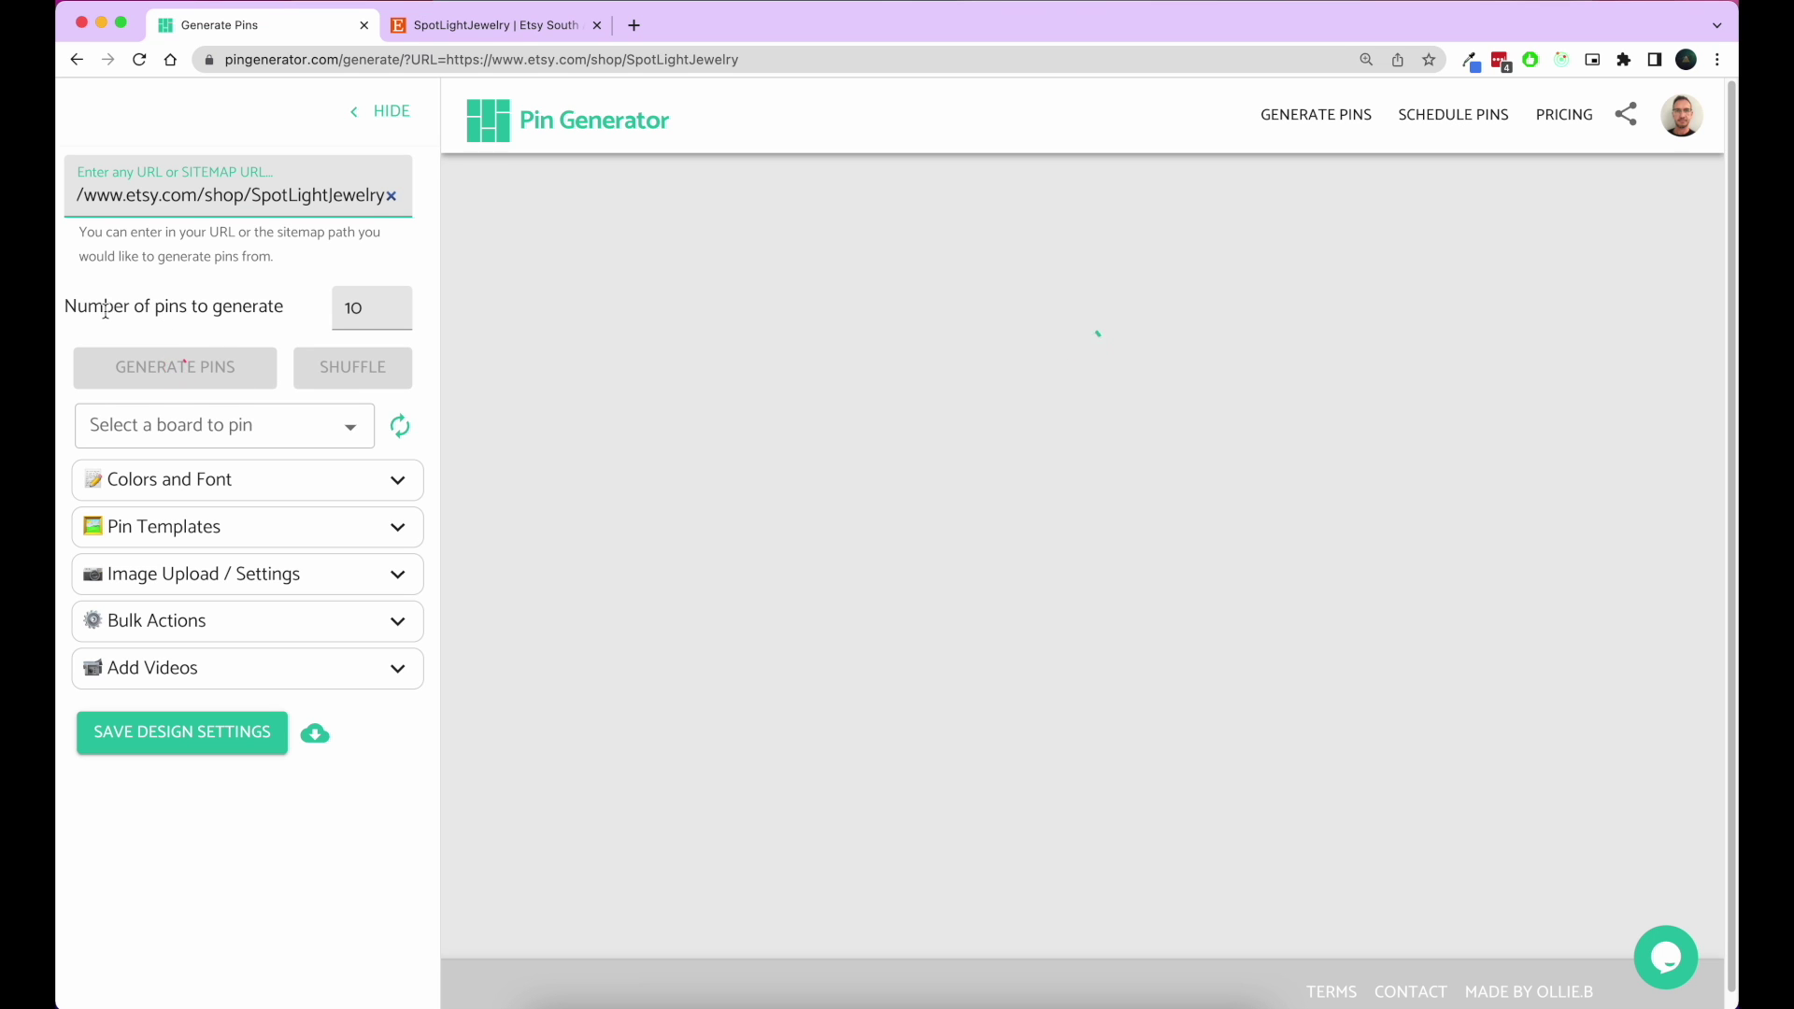
# Compare the ten generated SpotLightJewelry pins against the Etsy shop page.
pyautogui.moveTo(89, 309); pyautogui.dragTo(359, 311)
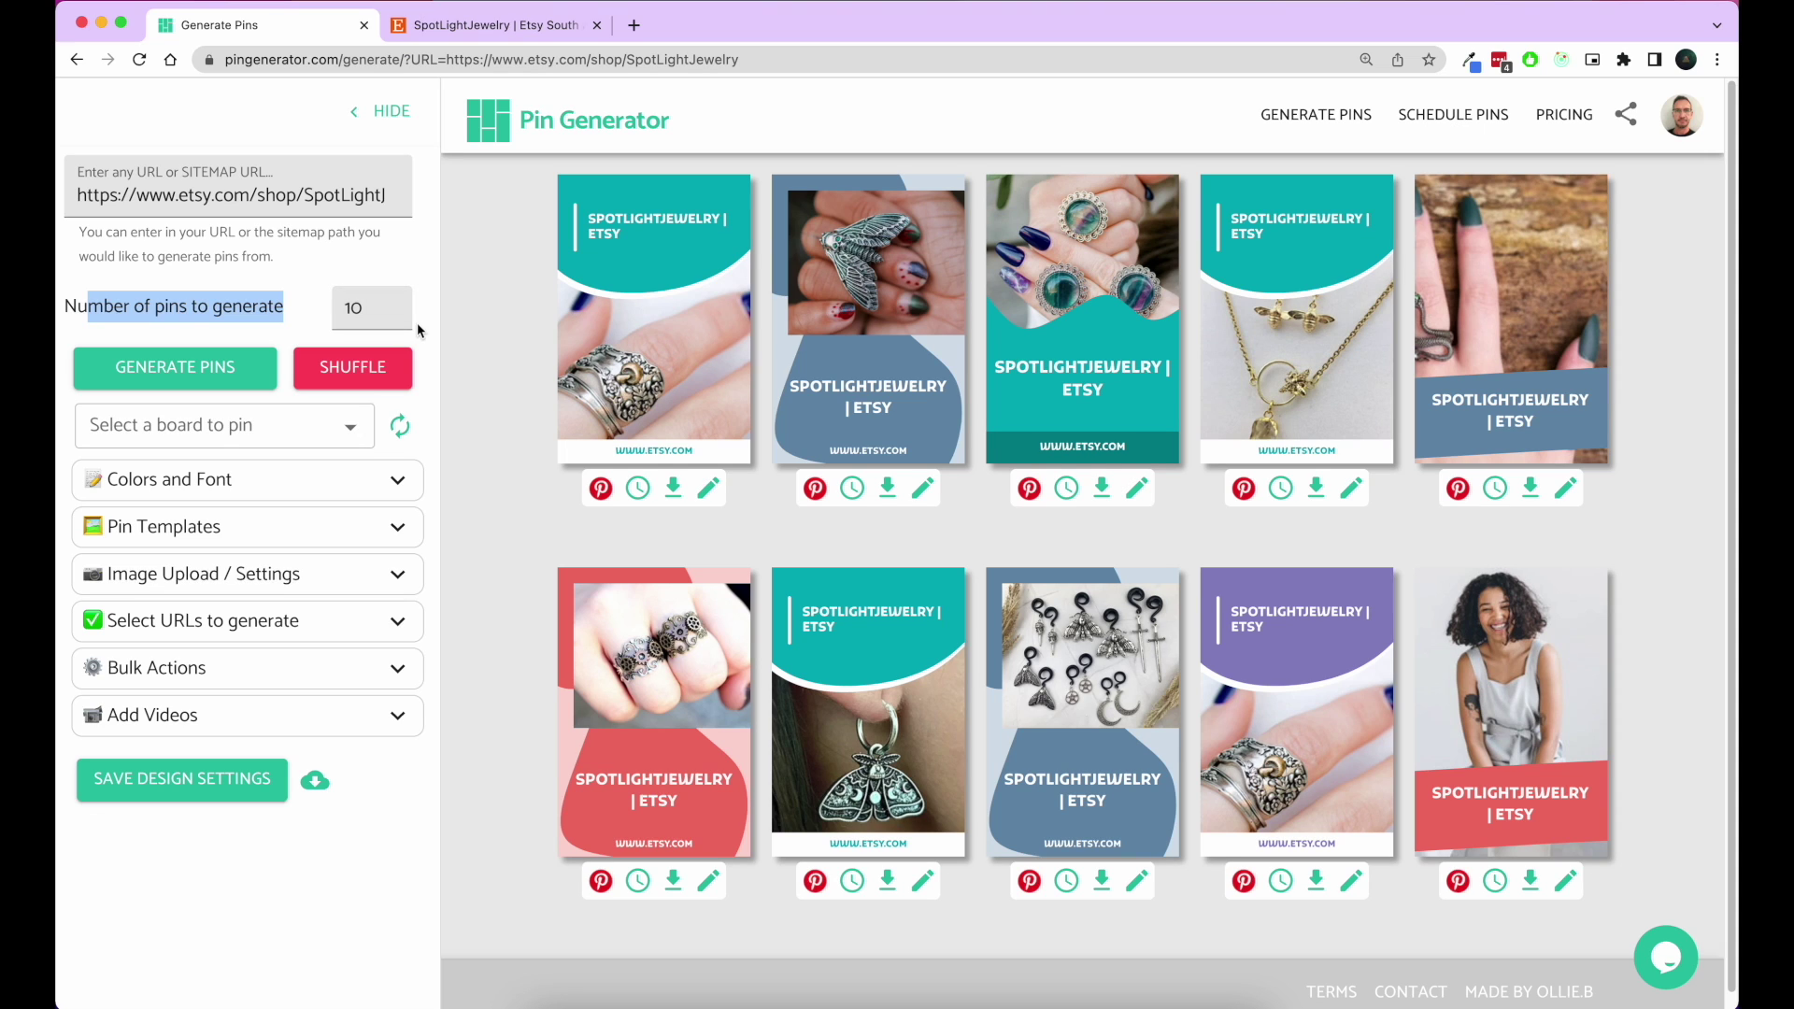
pyautogui.click(462, 312)
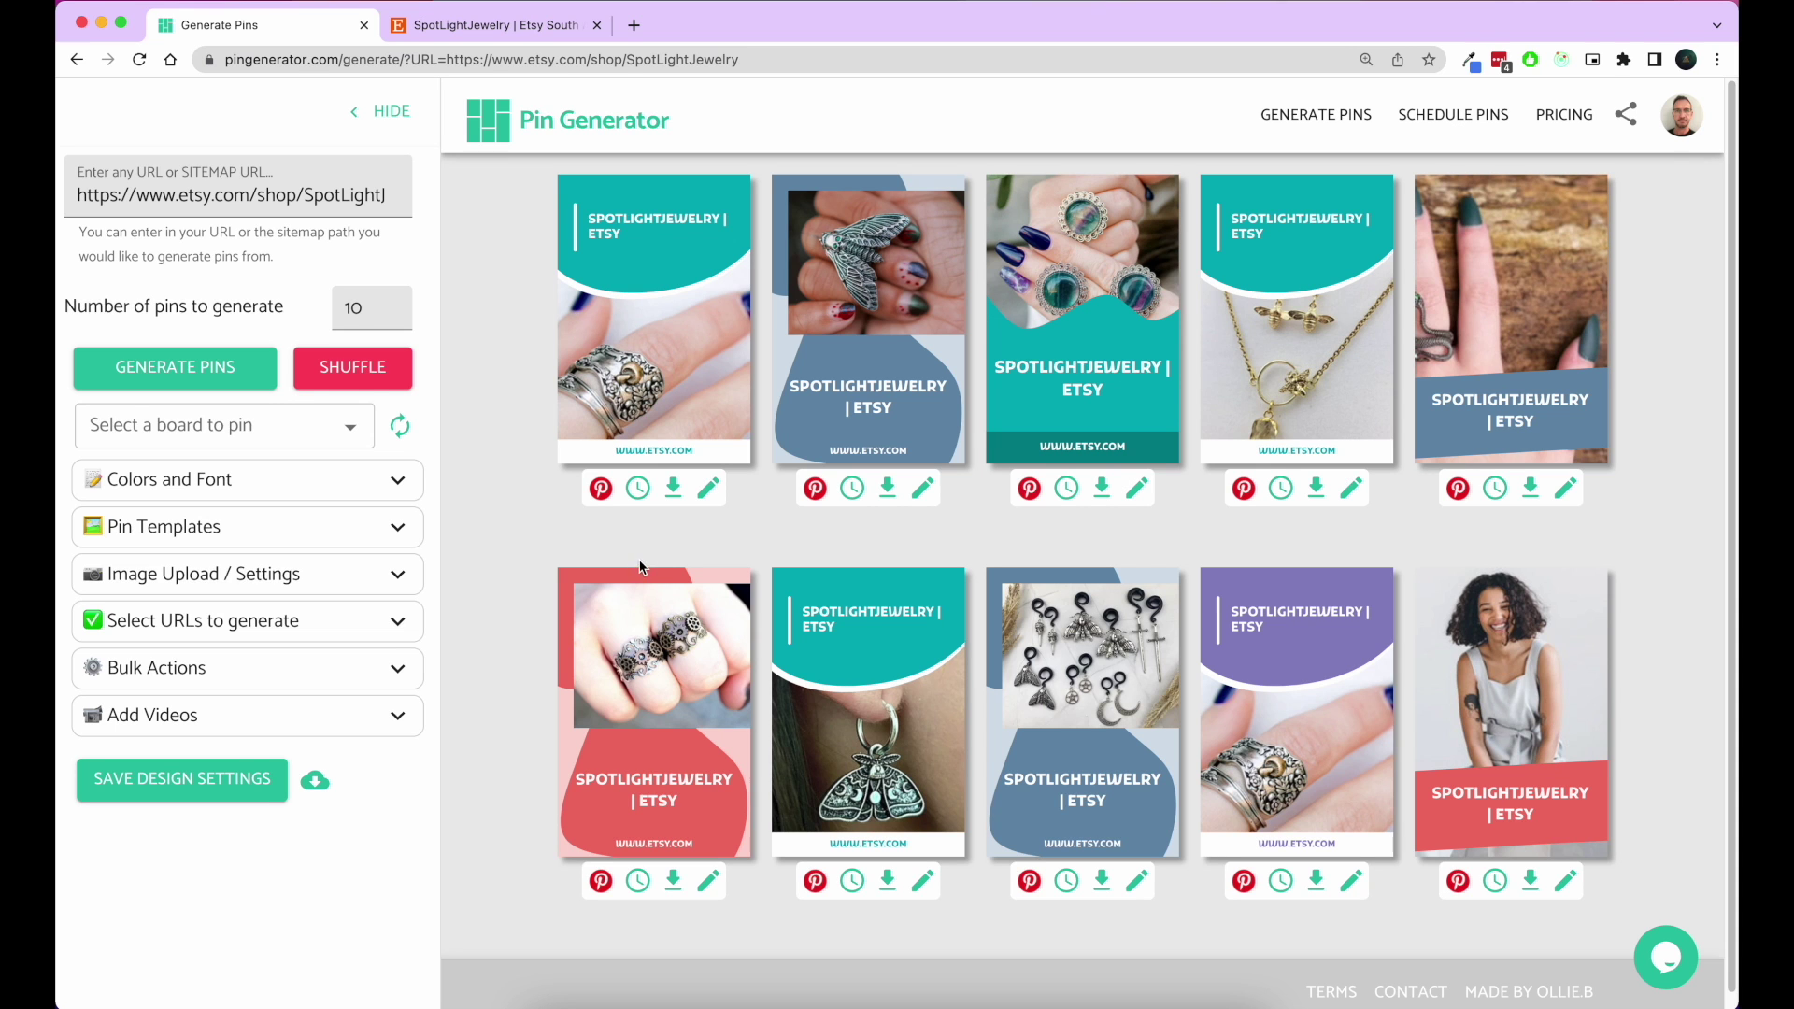
pyautogui.click(547, 33)
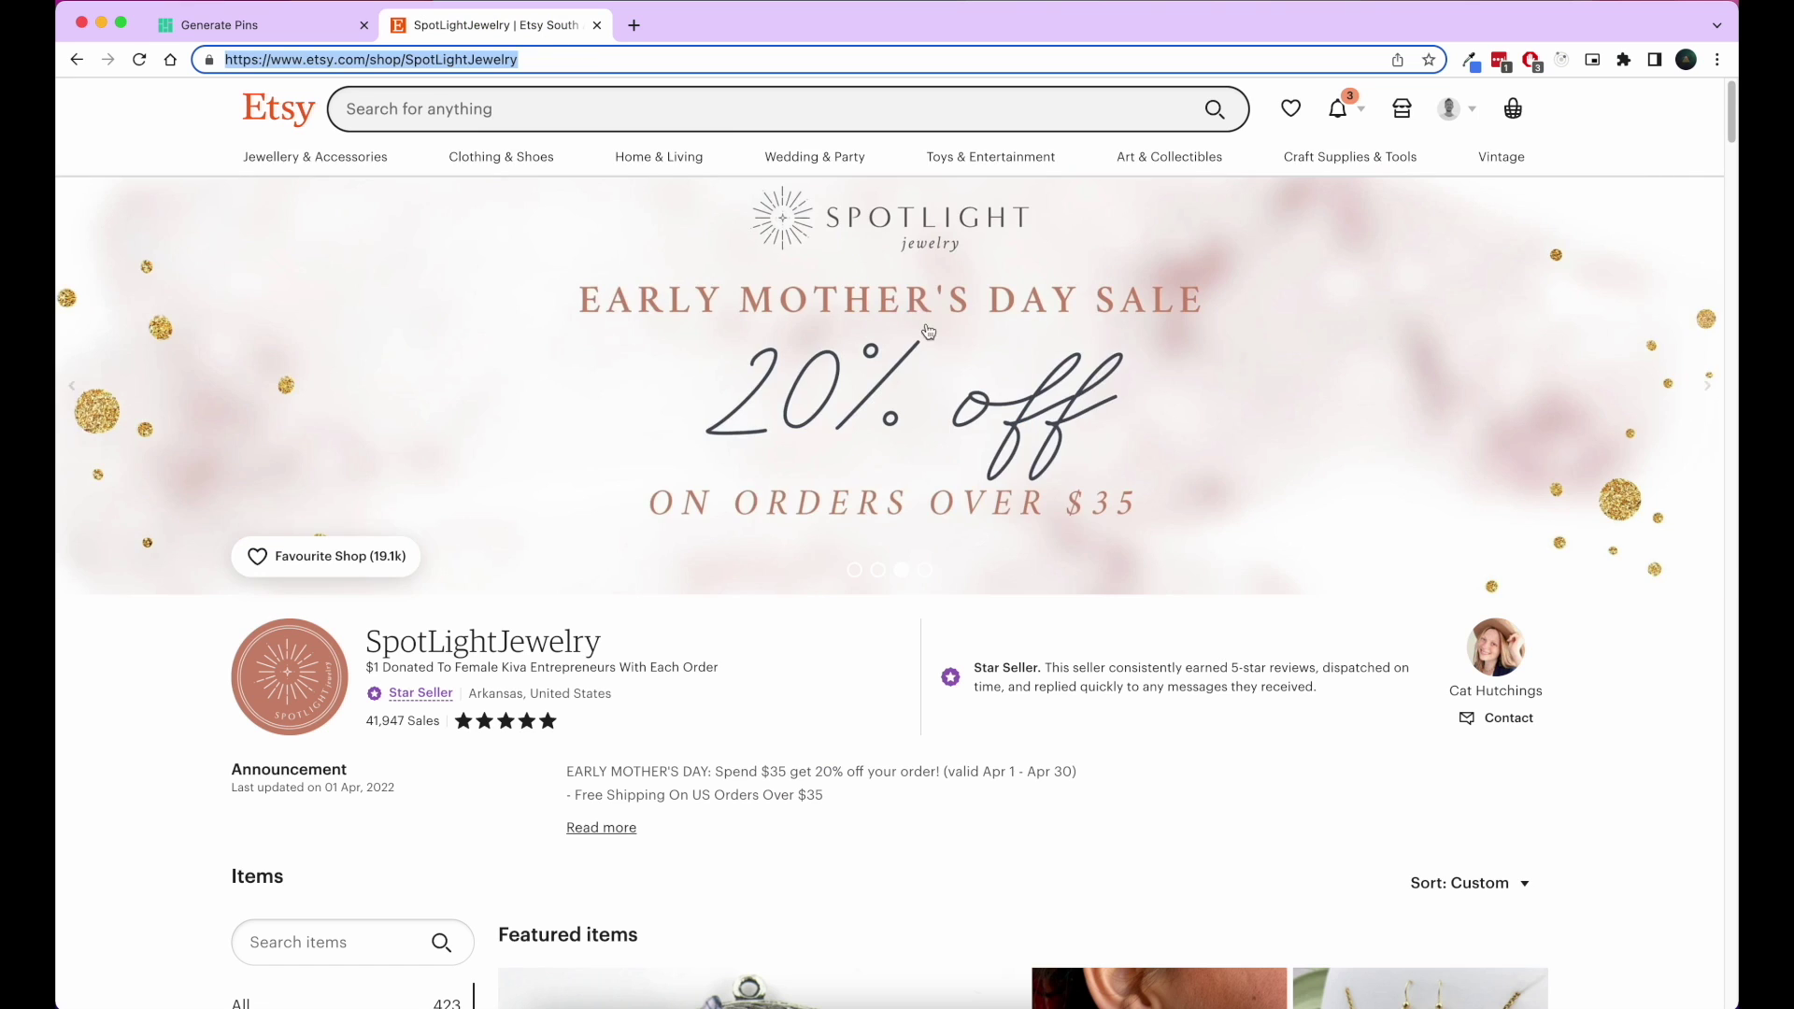
pyautogui.scroll(-5, 1038, 542)
pyautogui.scroll(-5, 1038, 542)
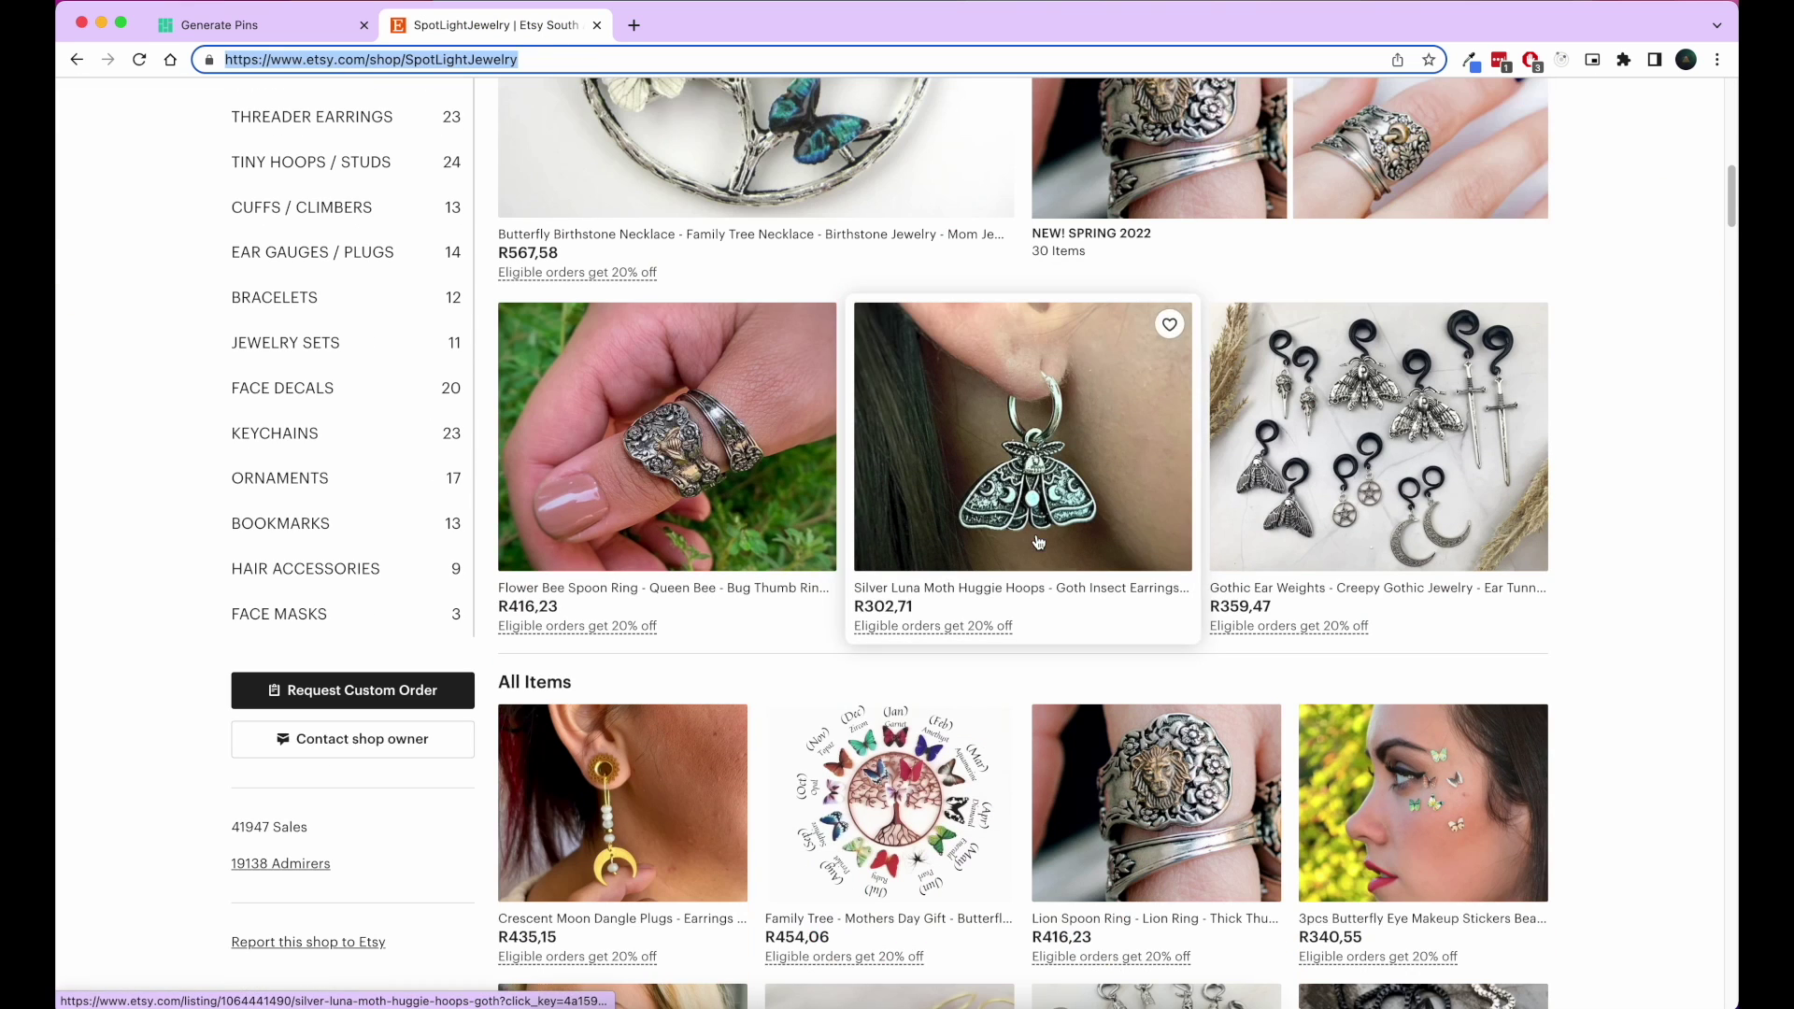
pyautogui.click(297, 32)
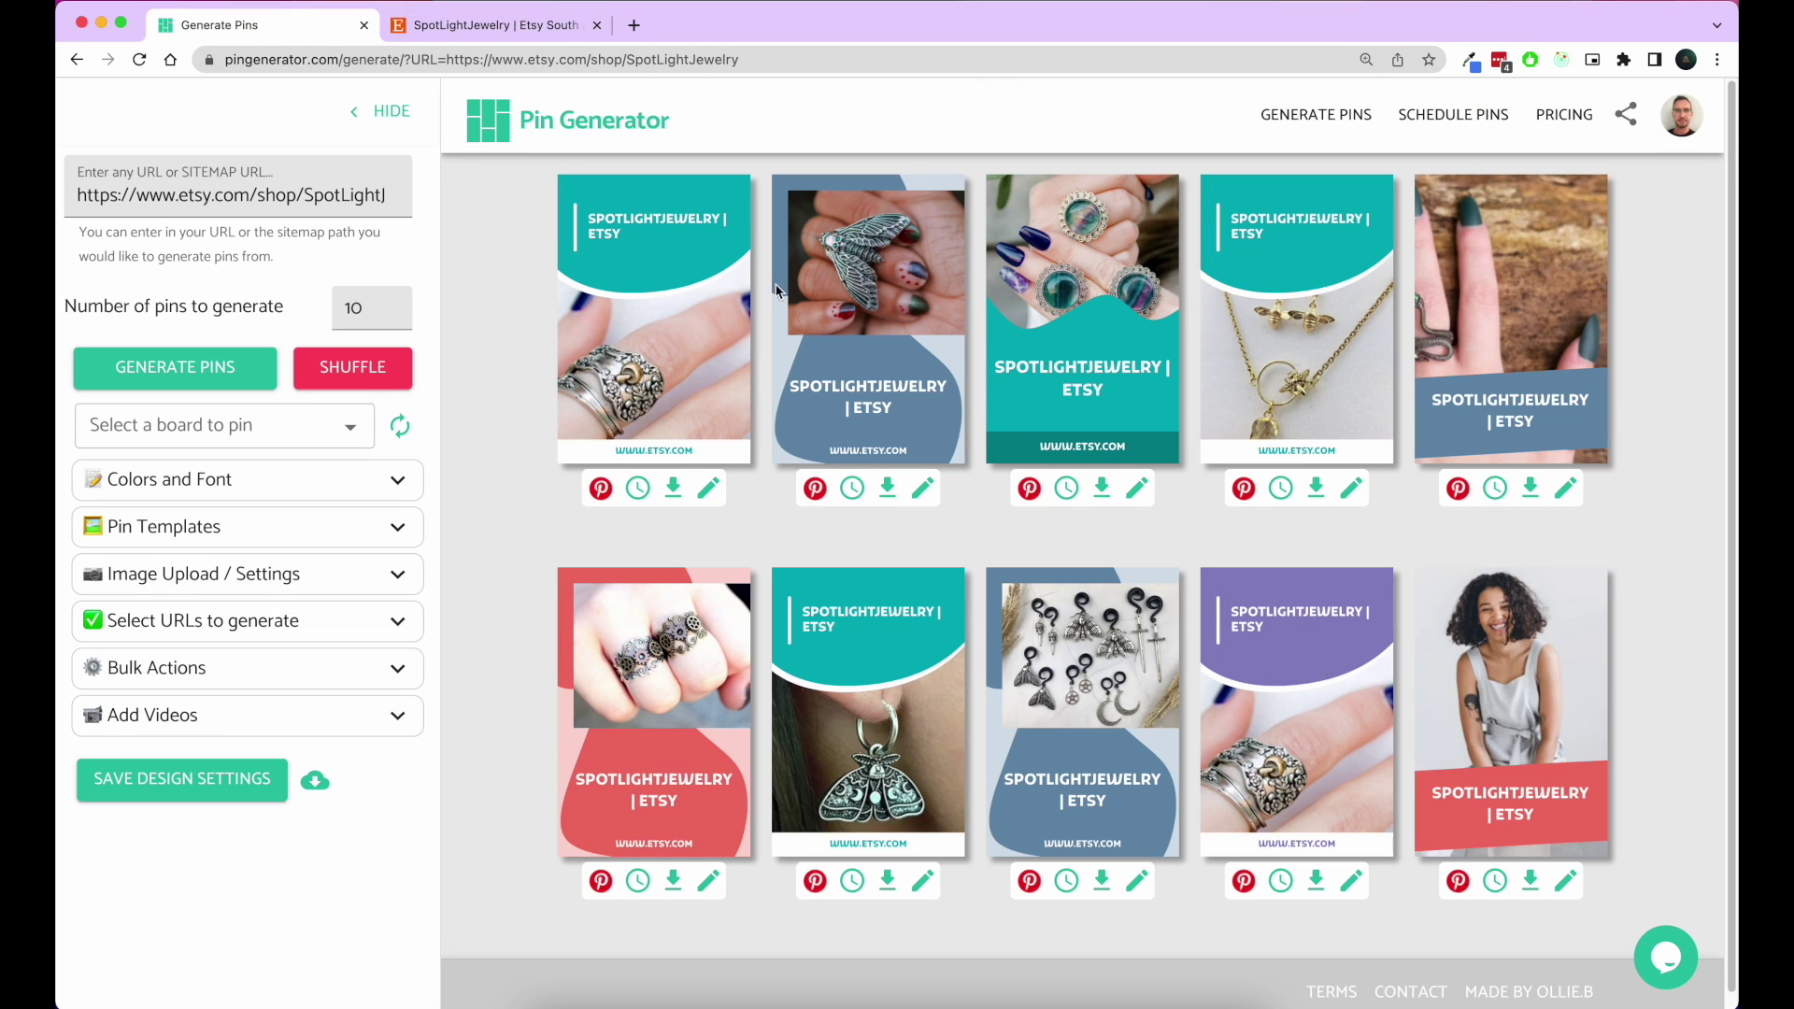
pyautogui.moveTo(590, 217); pyautogui.dragTo(644, 245)
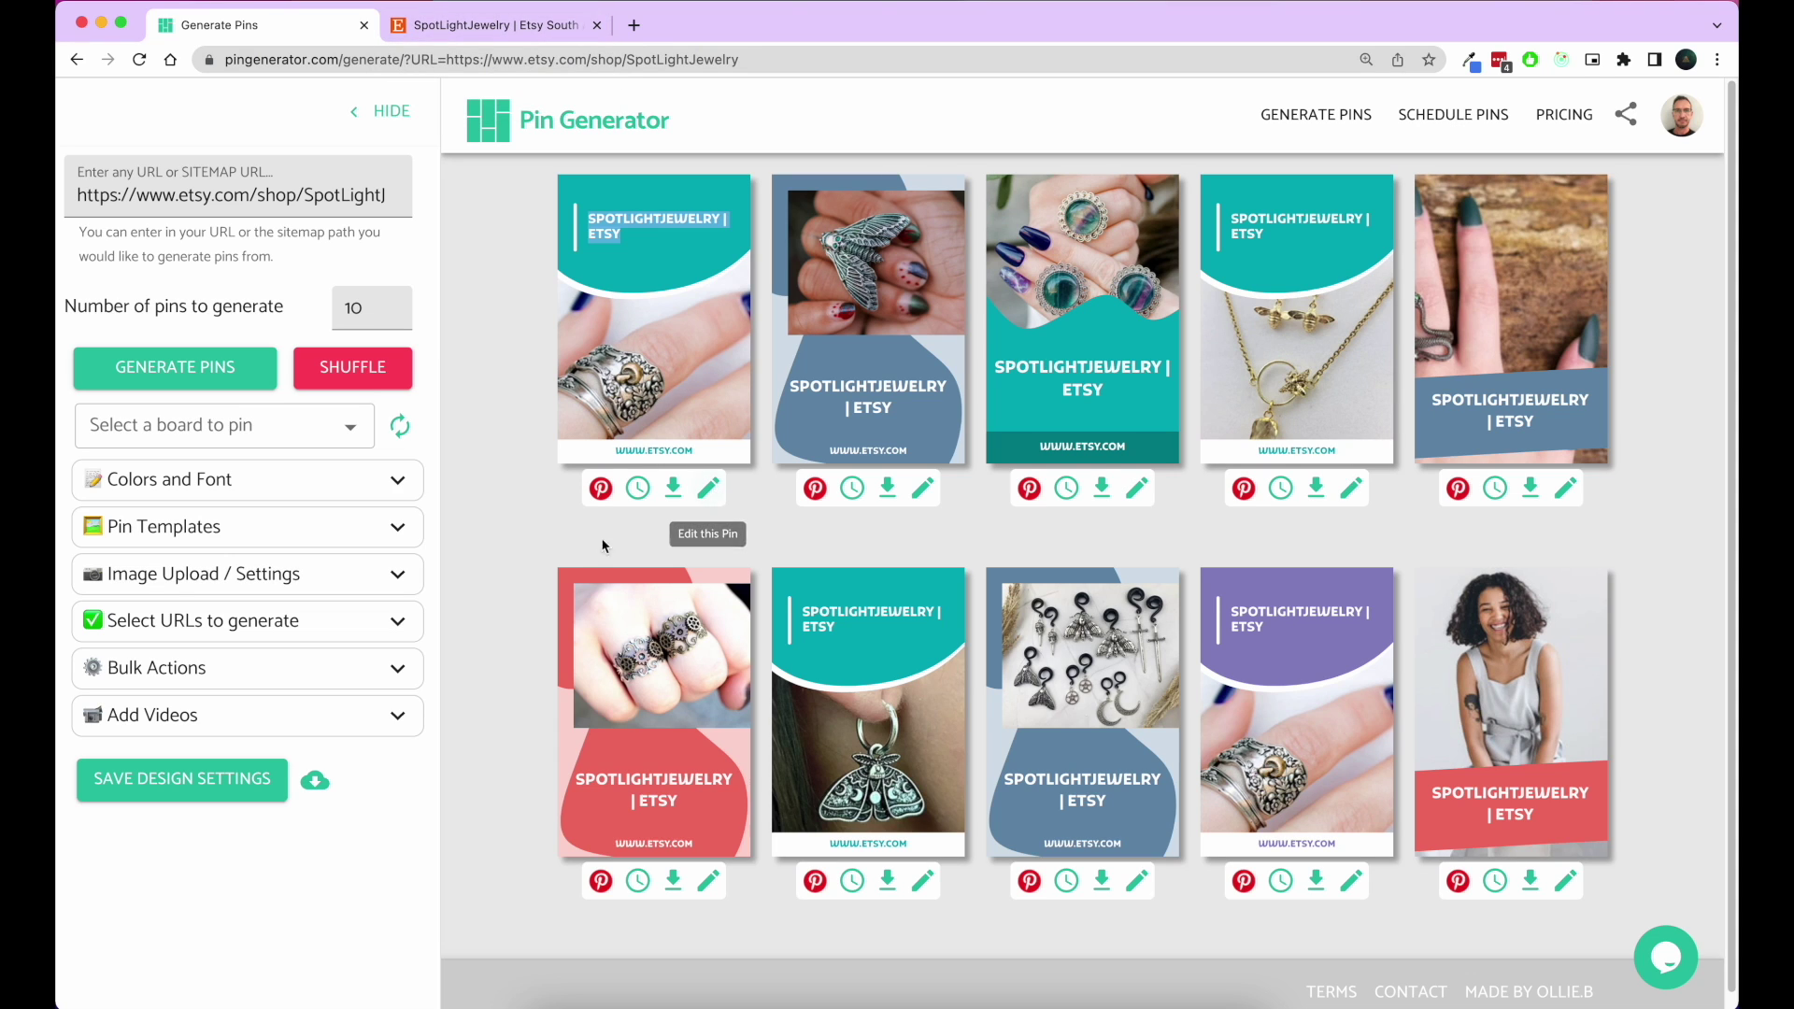
# Retitle the first pin 'Cool jewerly' and change its on-image text to 'Spotlight jewerly'.
pyautogui.click(709, 488)
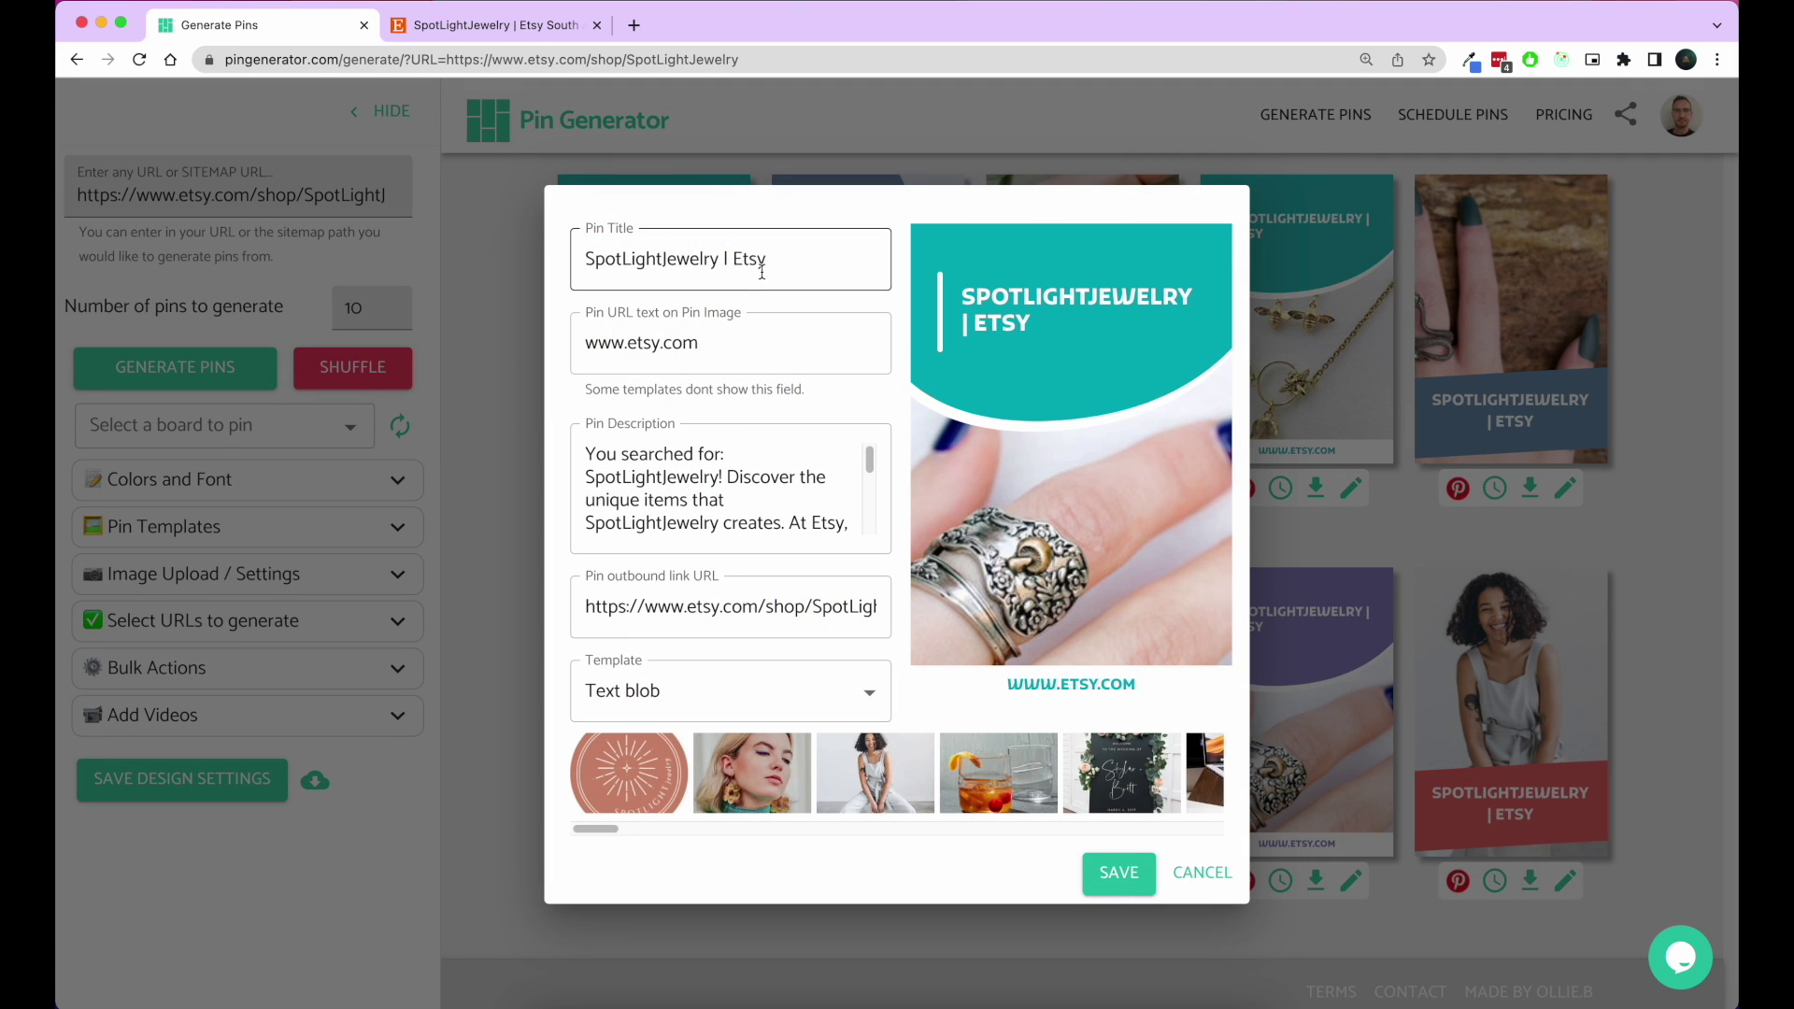
pyautogui.write('Te')
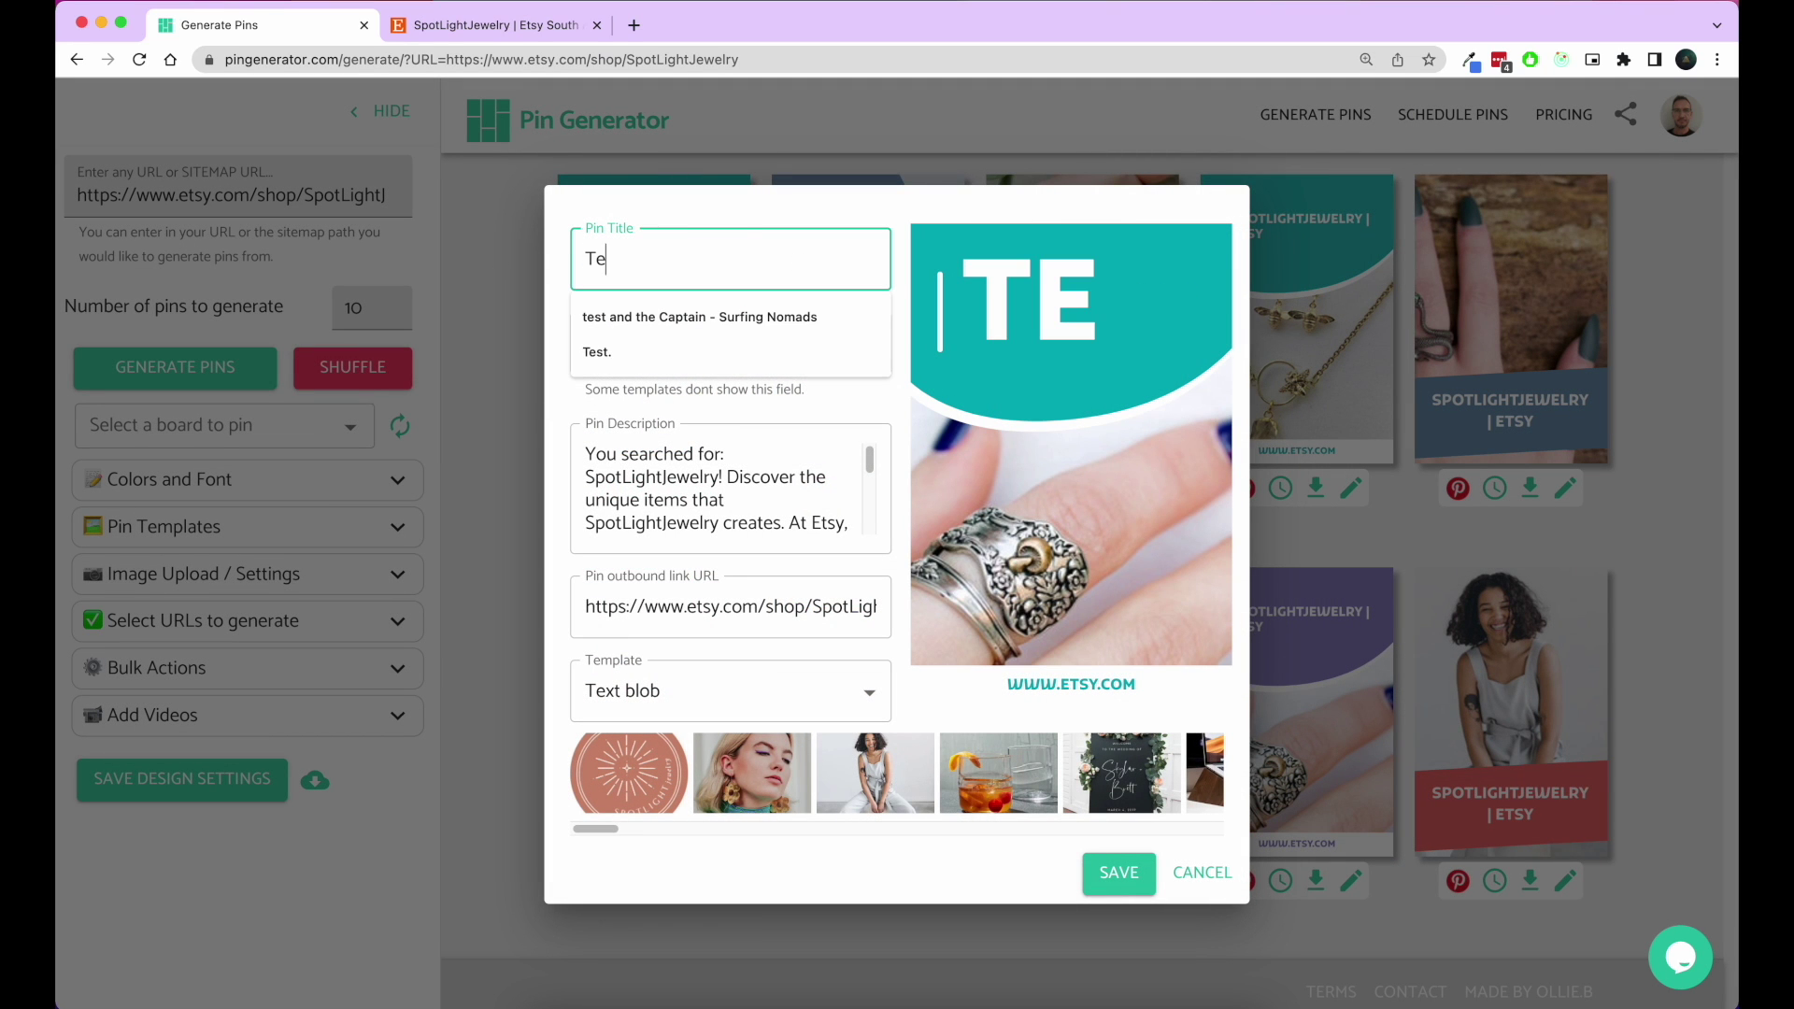
pyautogui.write('st tes')
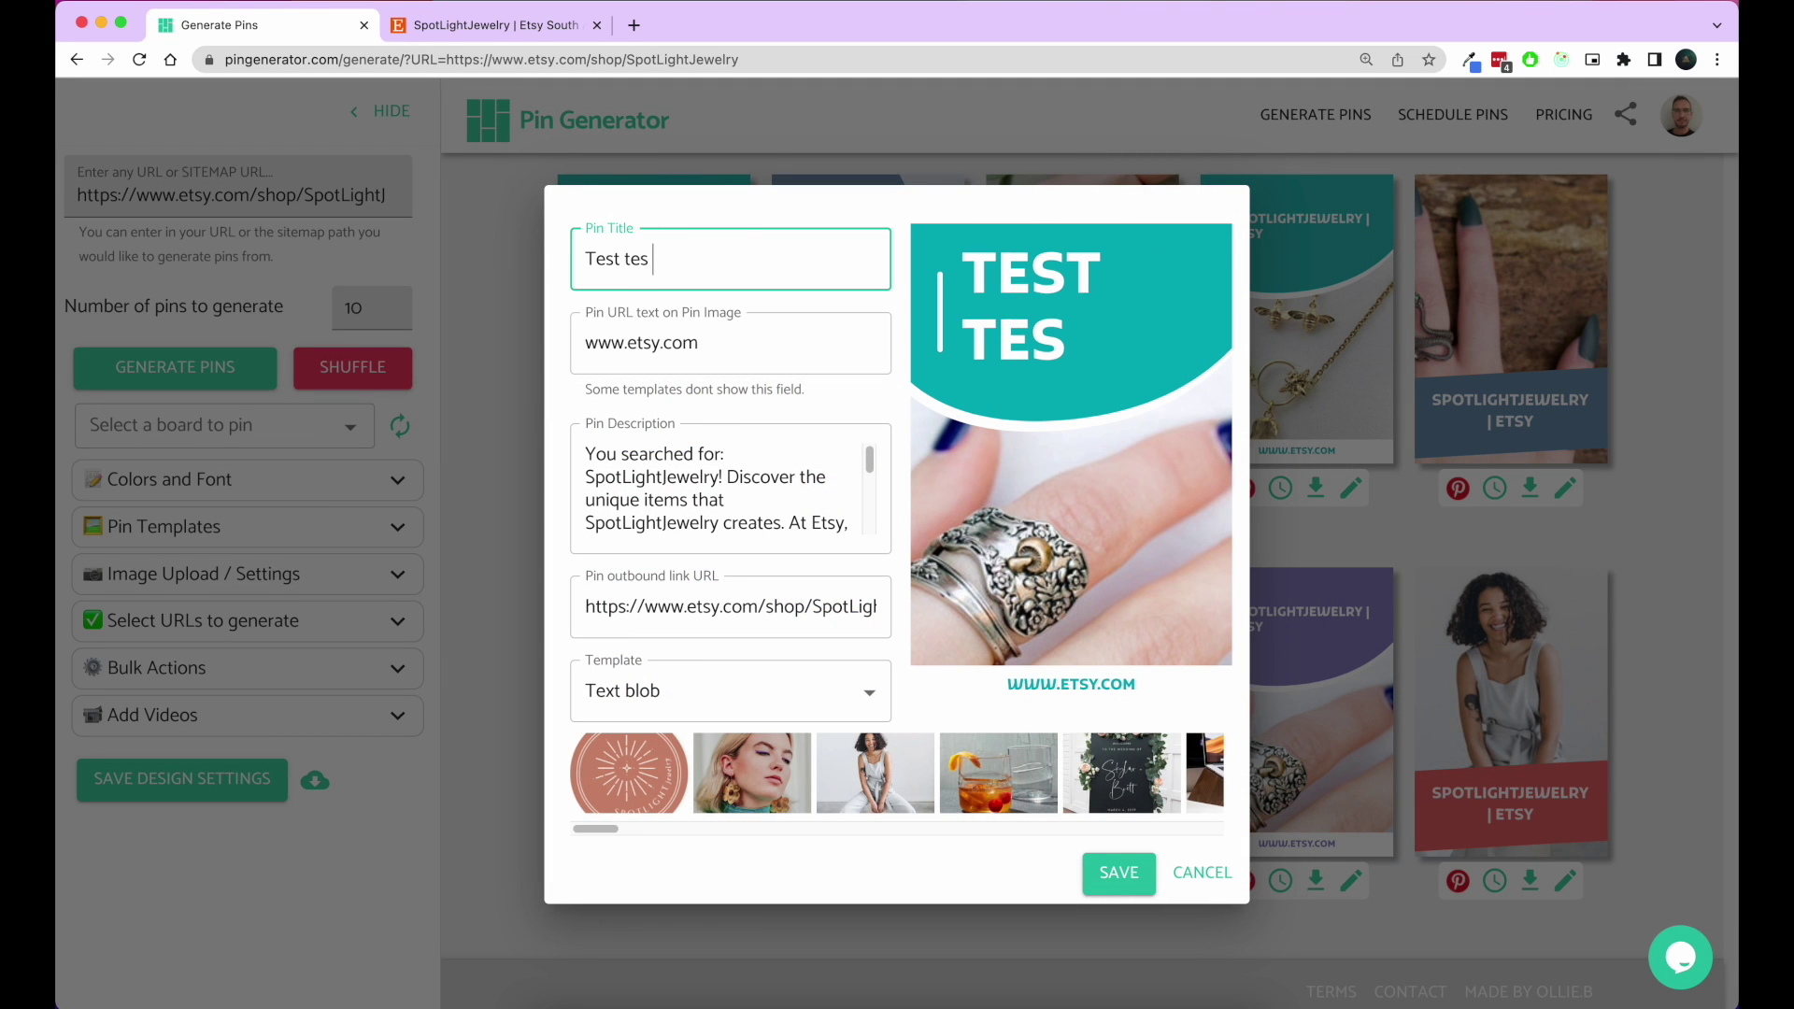
pyautogui.write('t test')
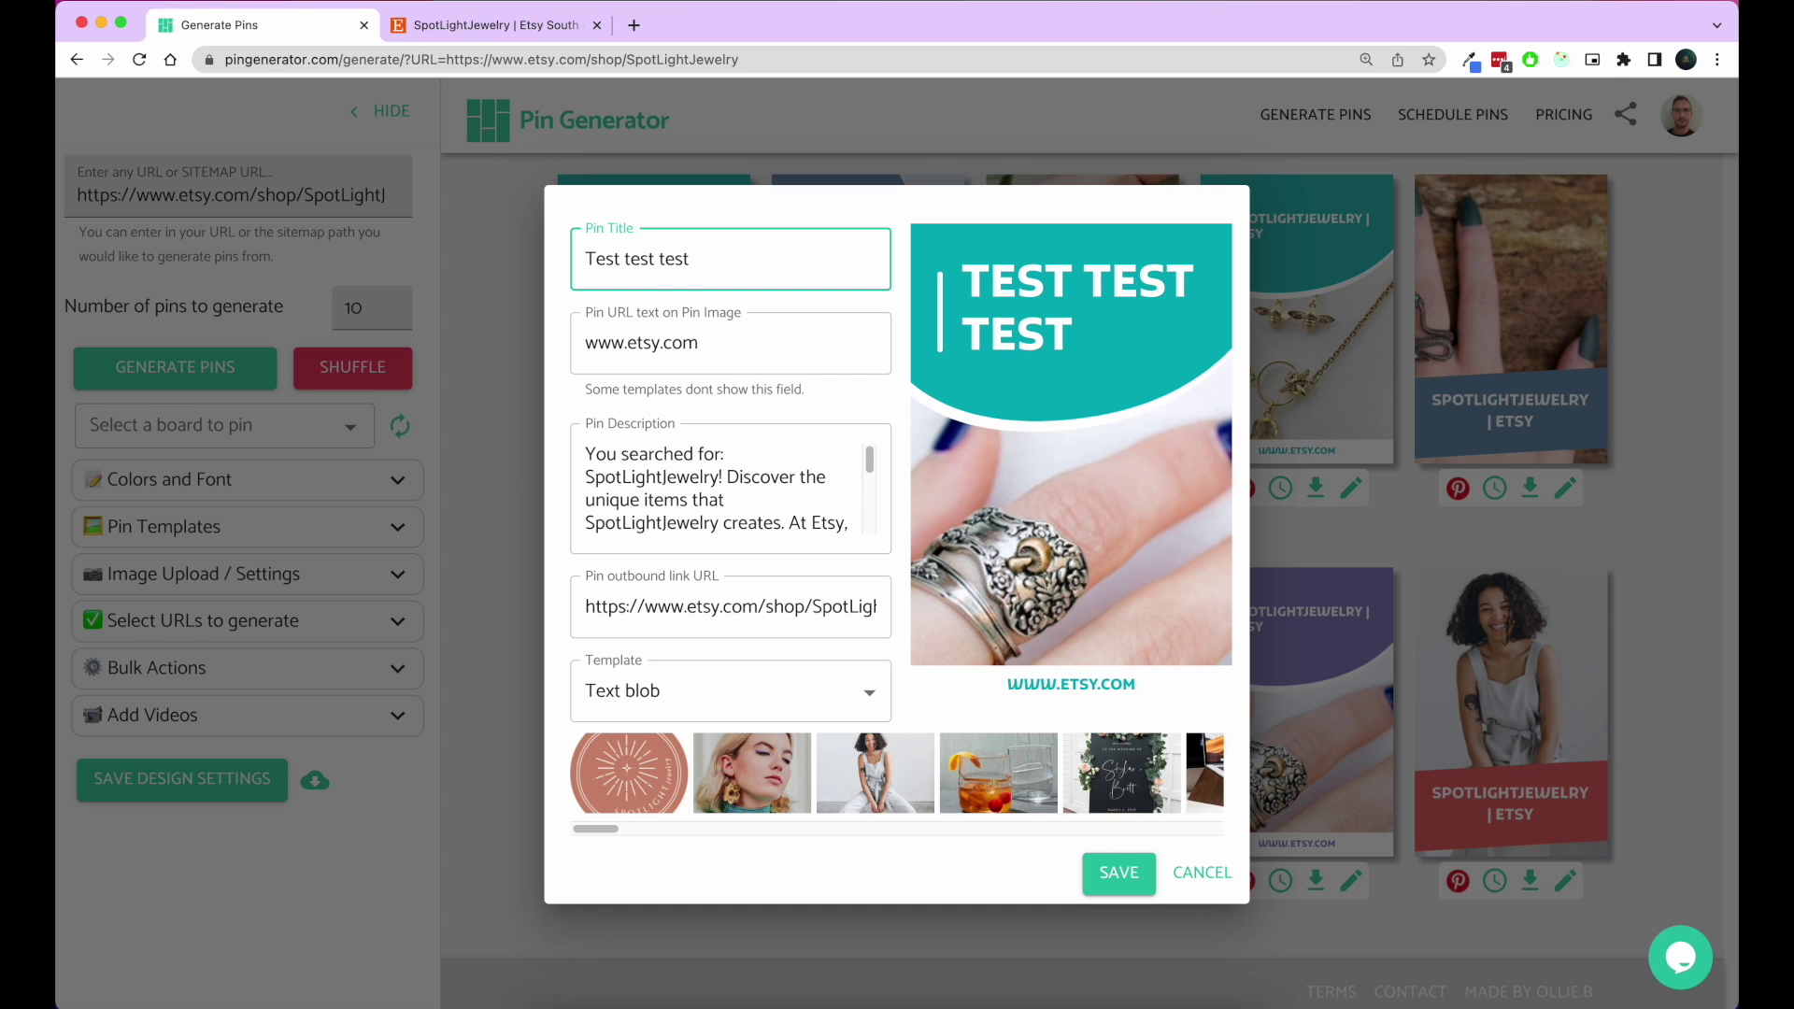
pyautogui.hotkey('ctrl', 'a')
pyautogui.write('Cool j')
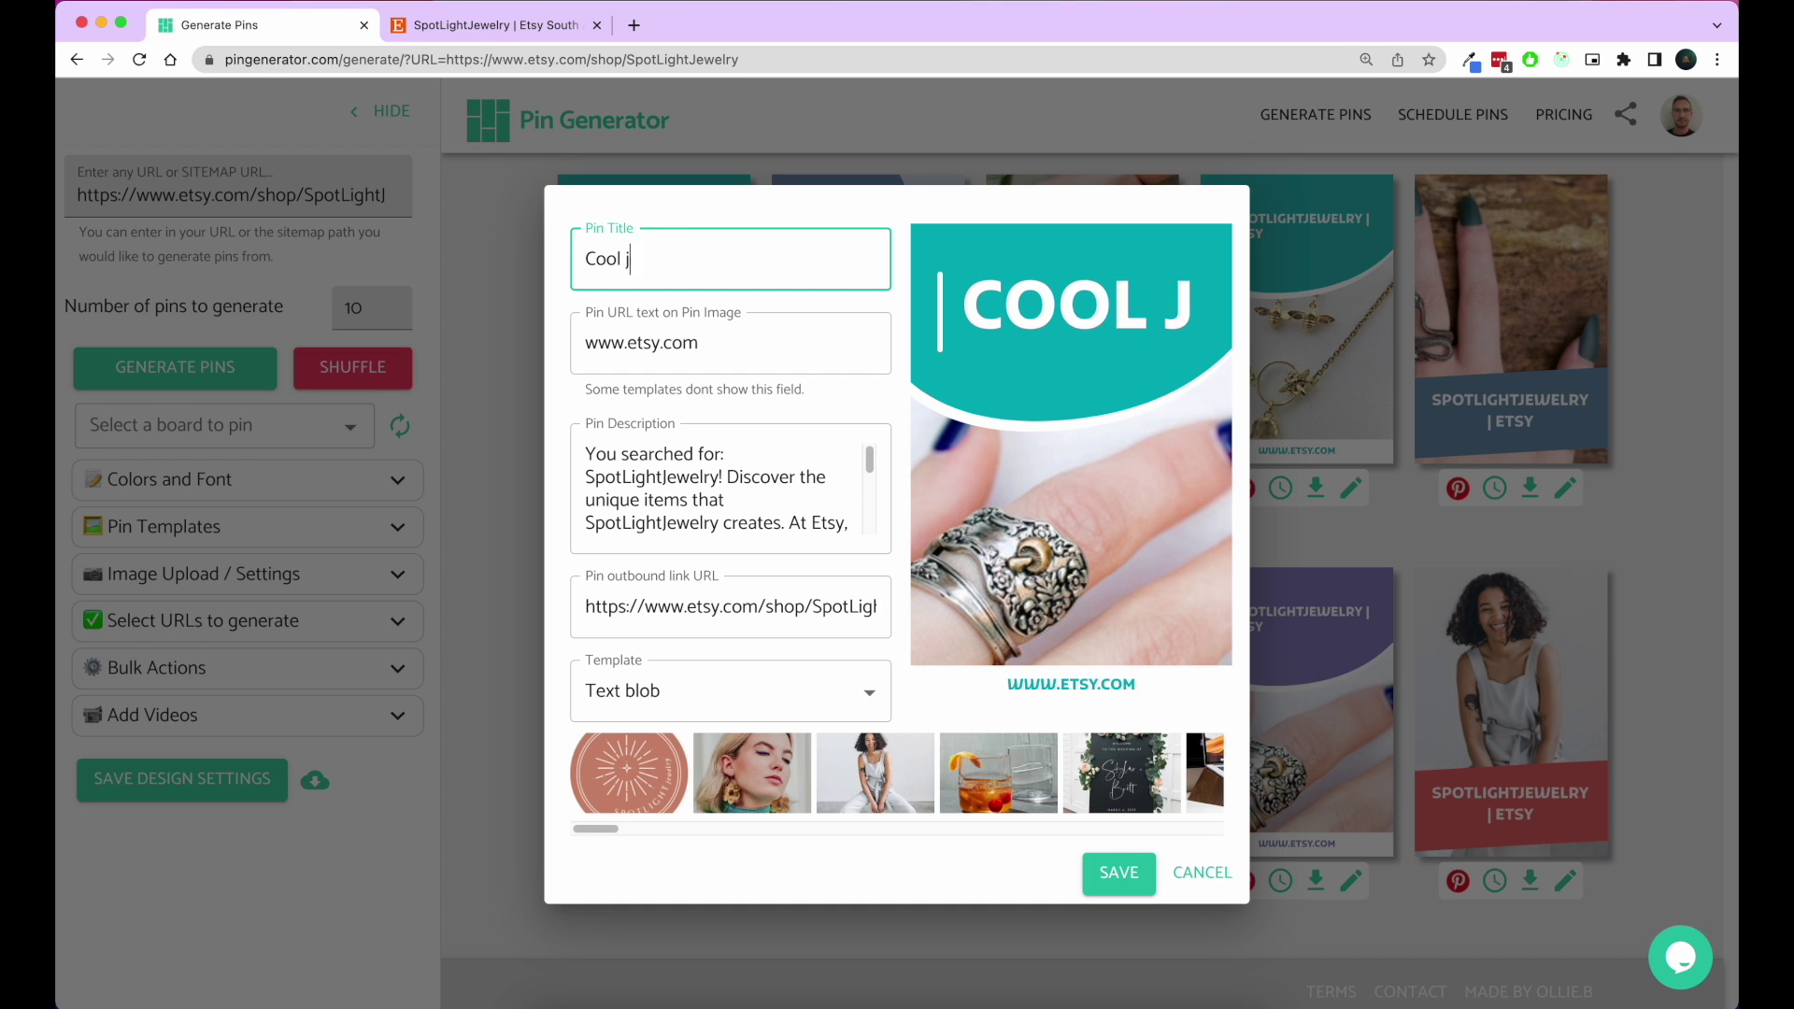
pyautogui.write('ewerly')
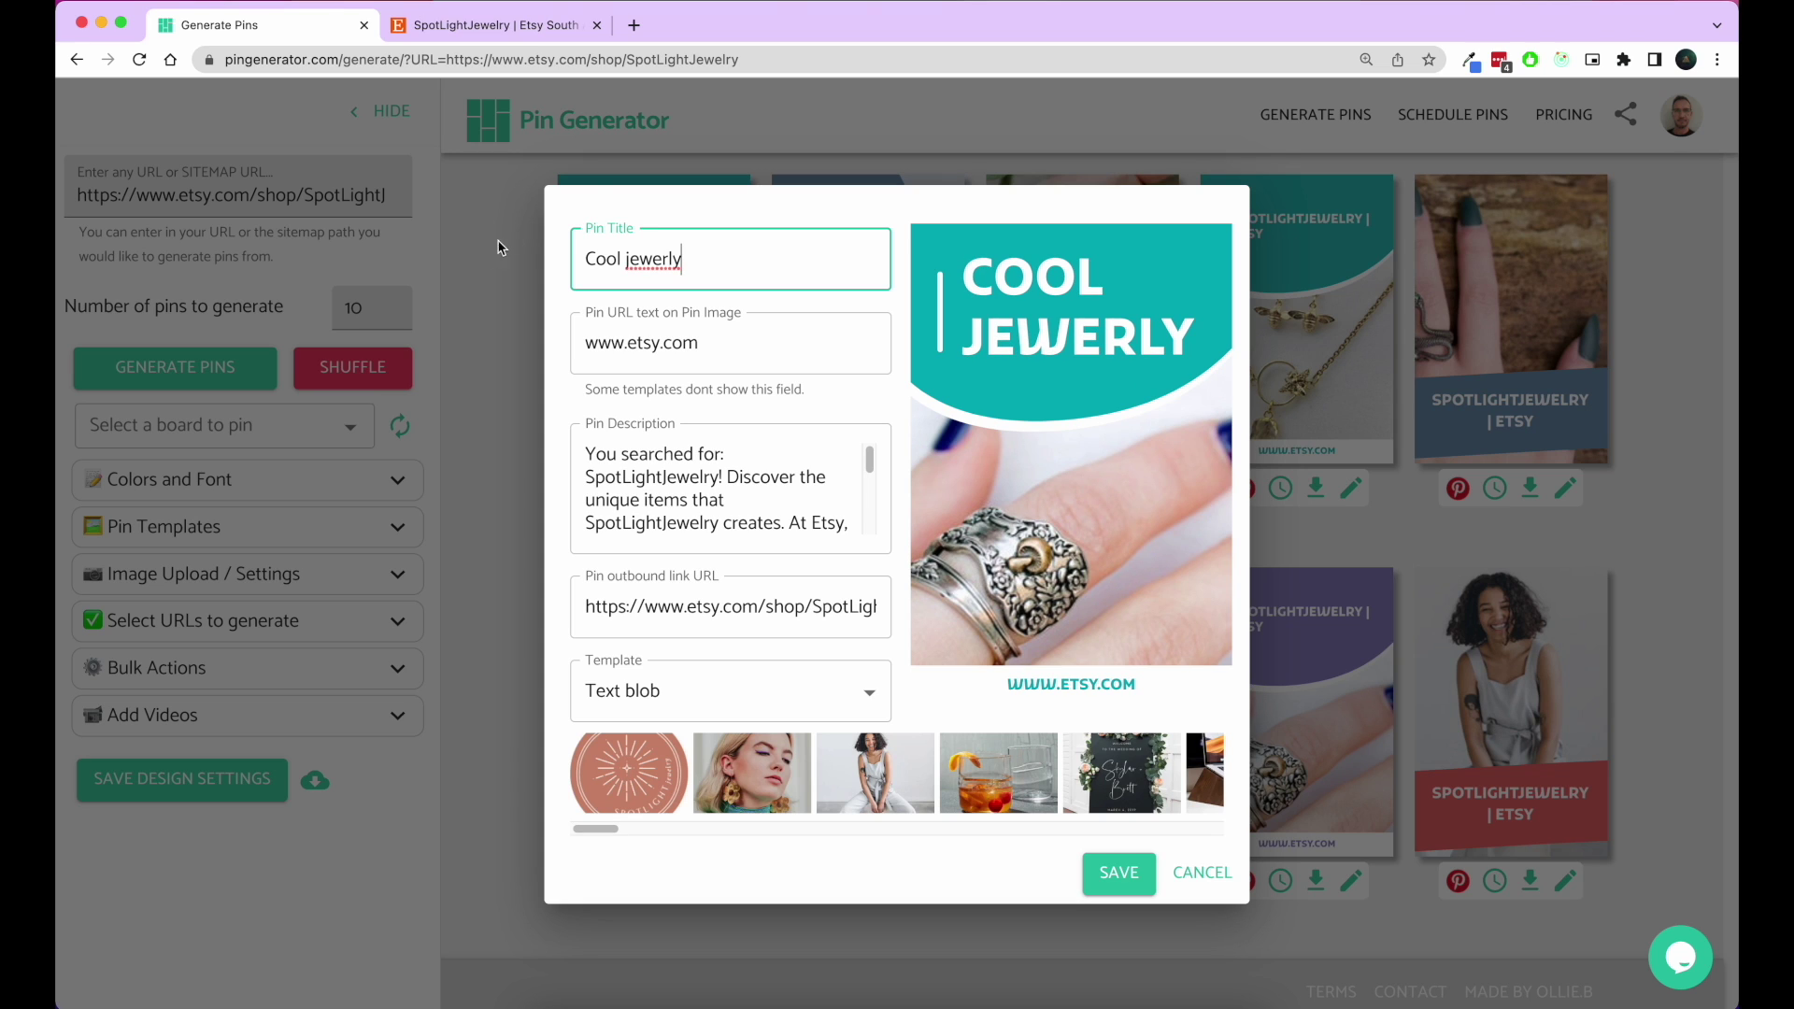
pyautogui.click(779, 344)
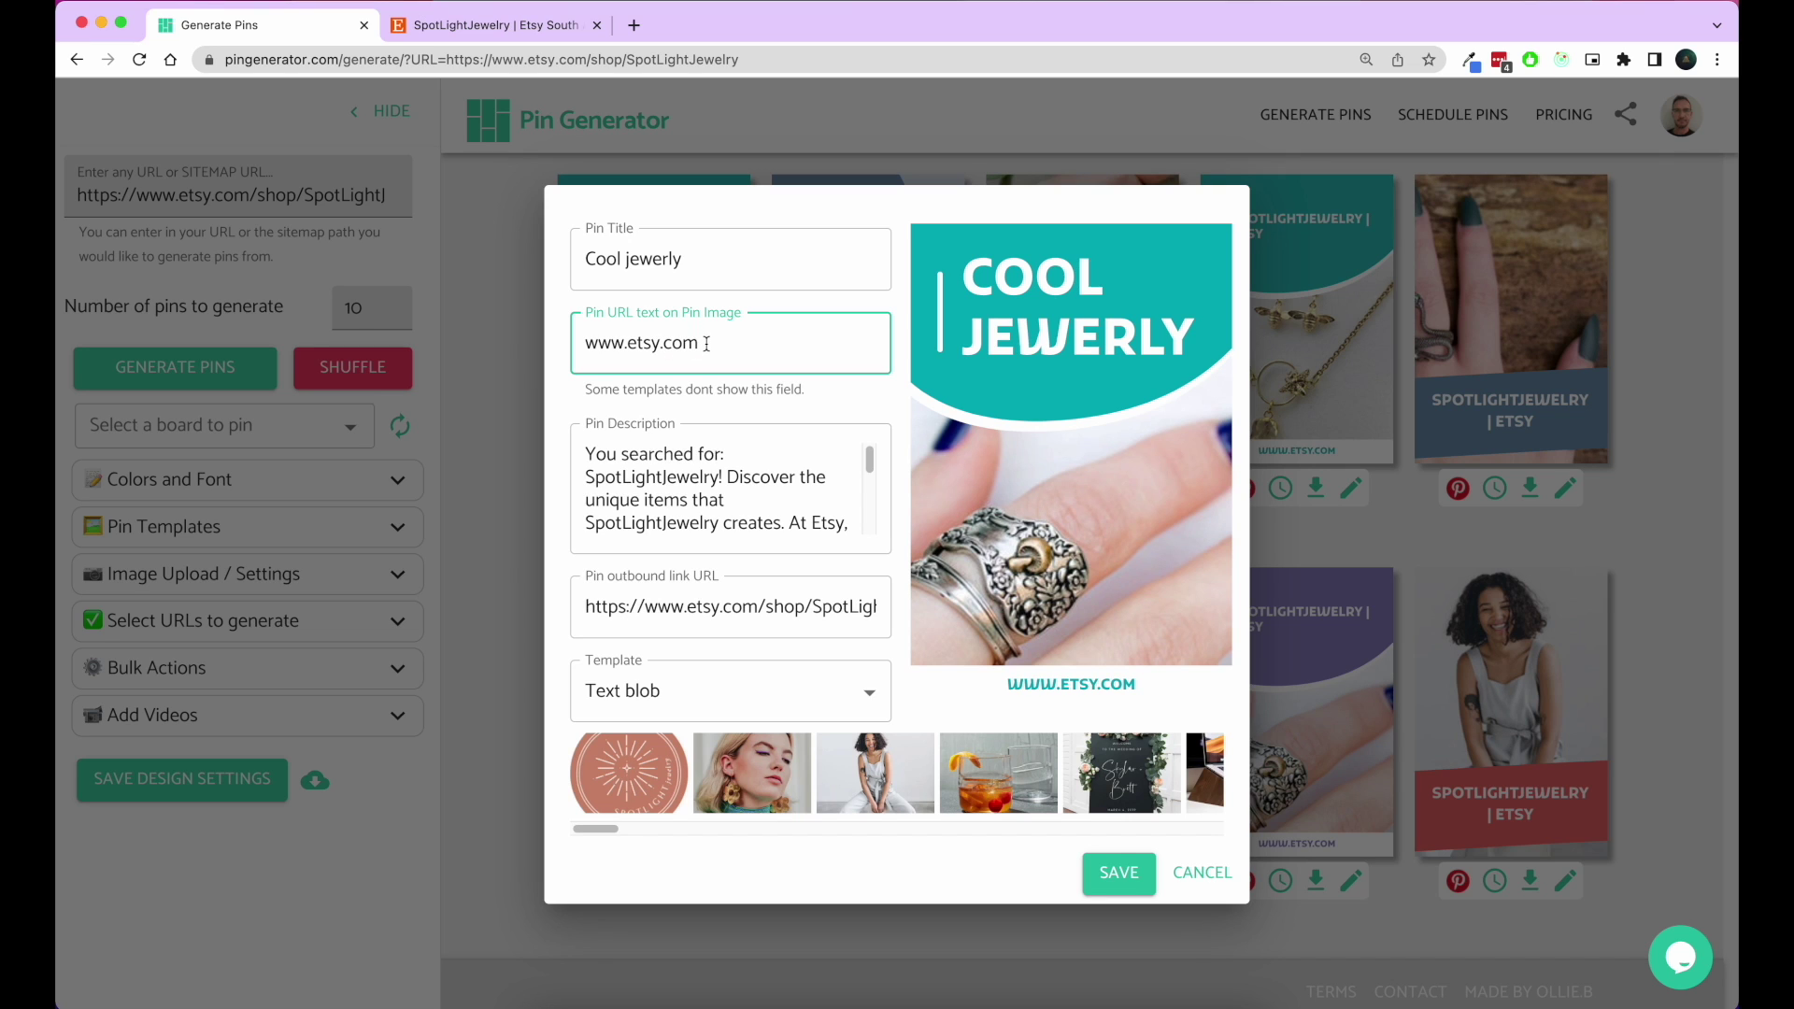
pyautogui.moveTo(769, 344); pyautogui.dragTo(486, 345)
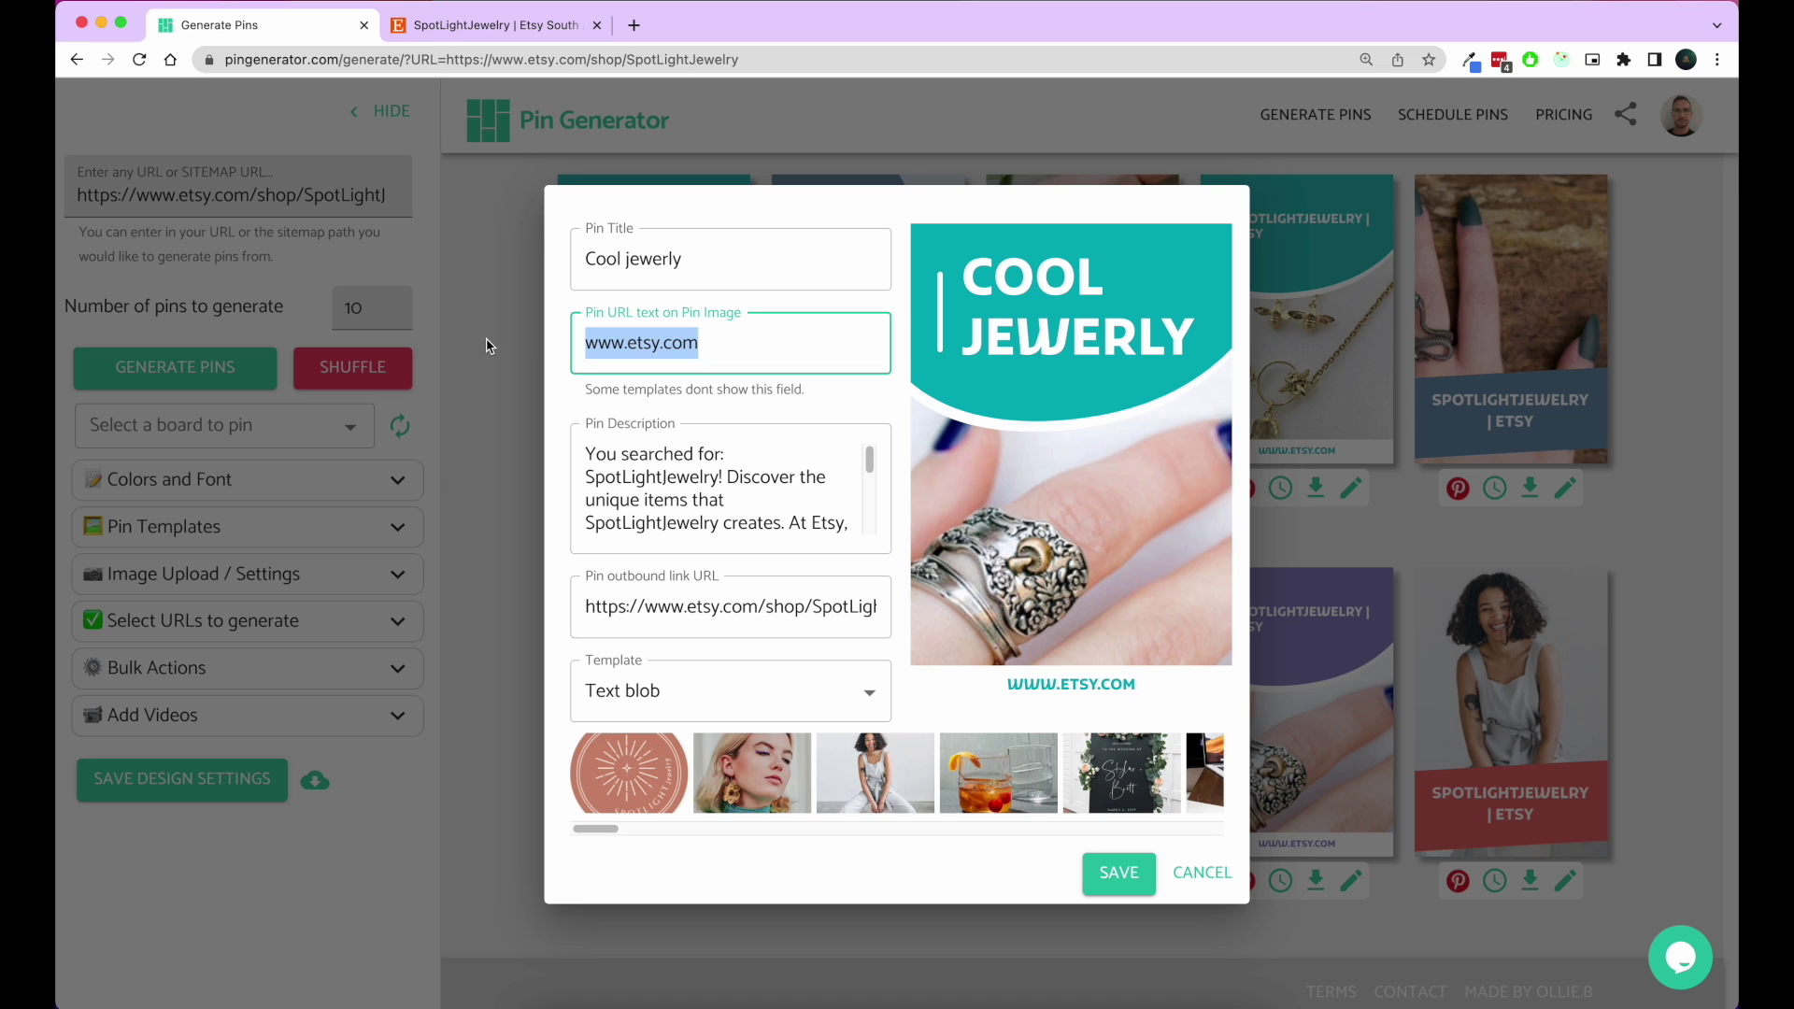
pyautogui.write('Spotli')
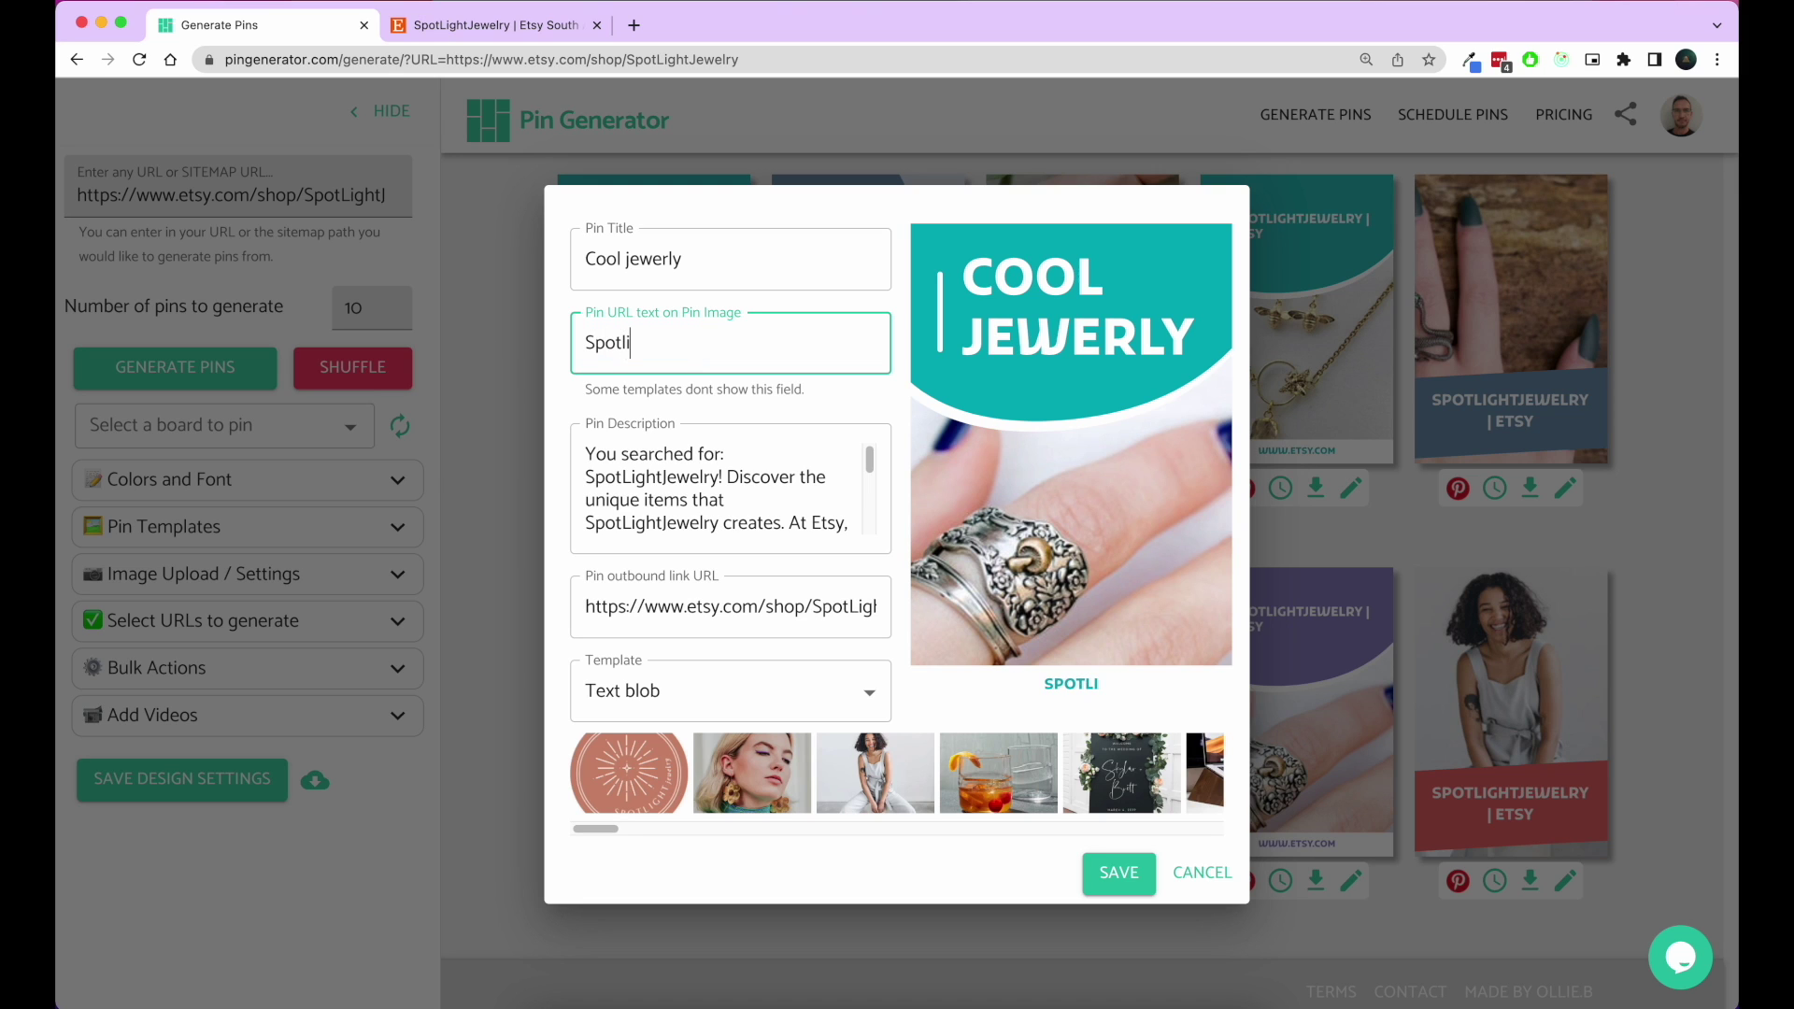
pyautogui.write('ght')
pyautogui.write(' jewerly')
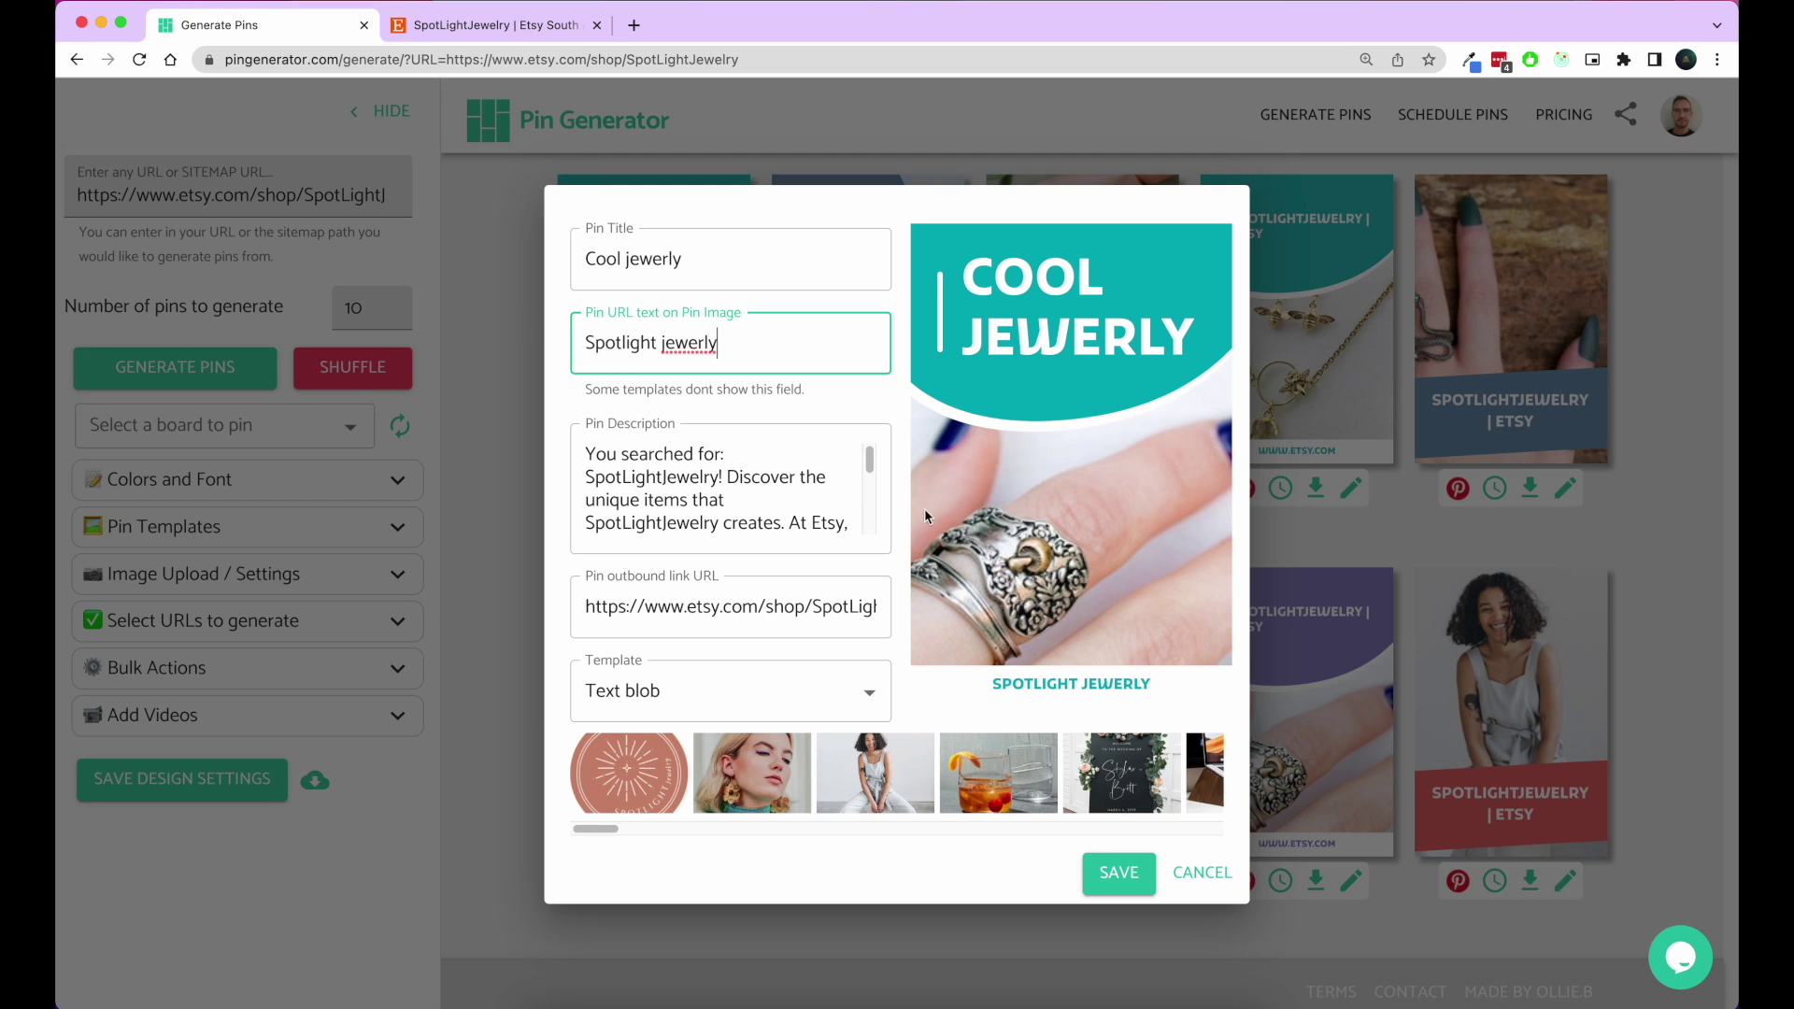
# Review the pin's title, on-image text and description fields.
pyautogui.moveTo(869, 459)
pyautogui.mouseDown()
pyautogui.moveTo(869, 492)
pyautogui.moveTo(866, 458)
pyautogui.mouseUp()
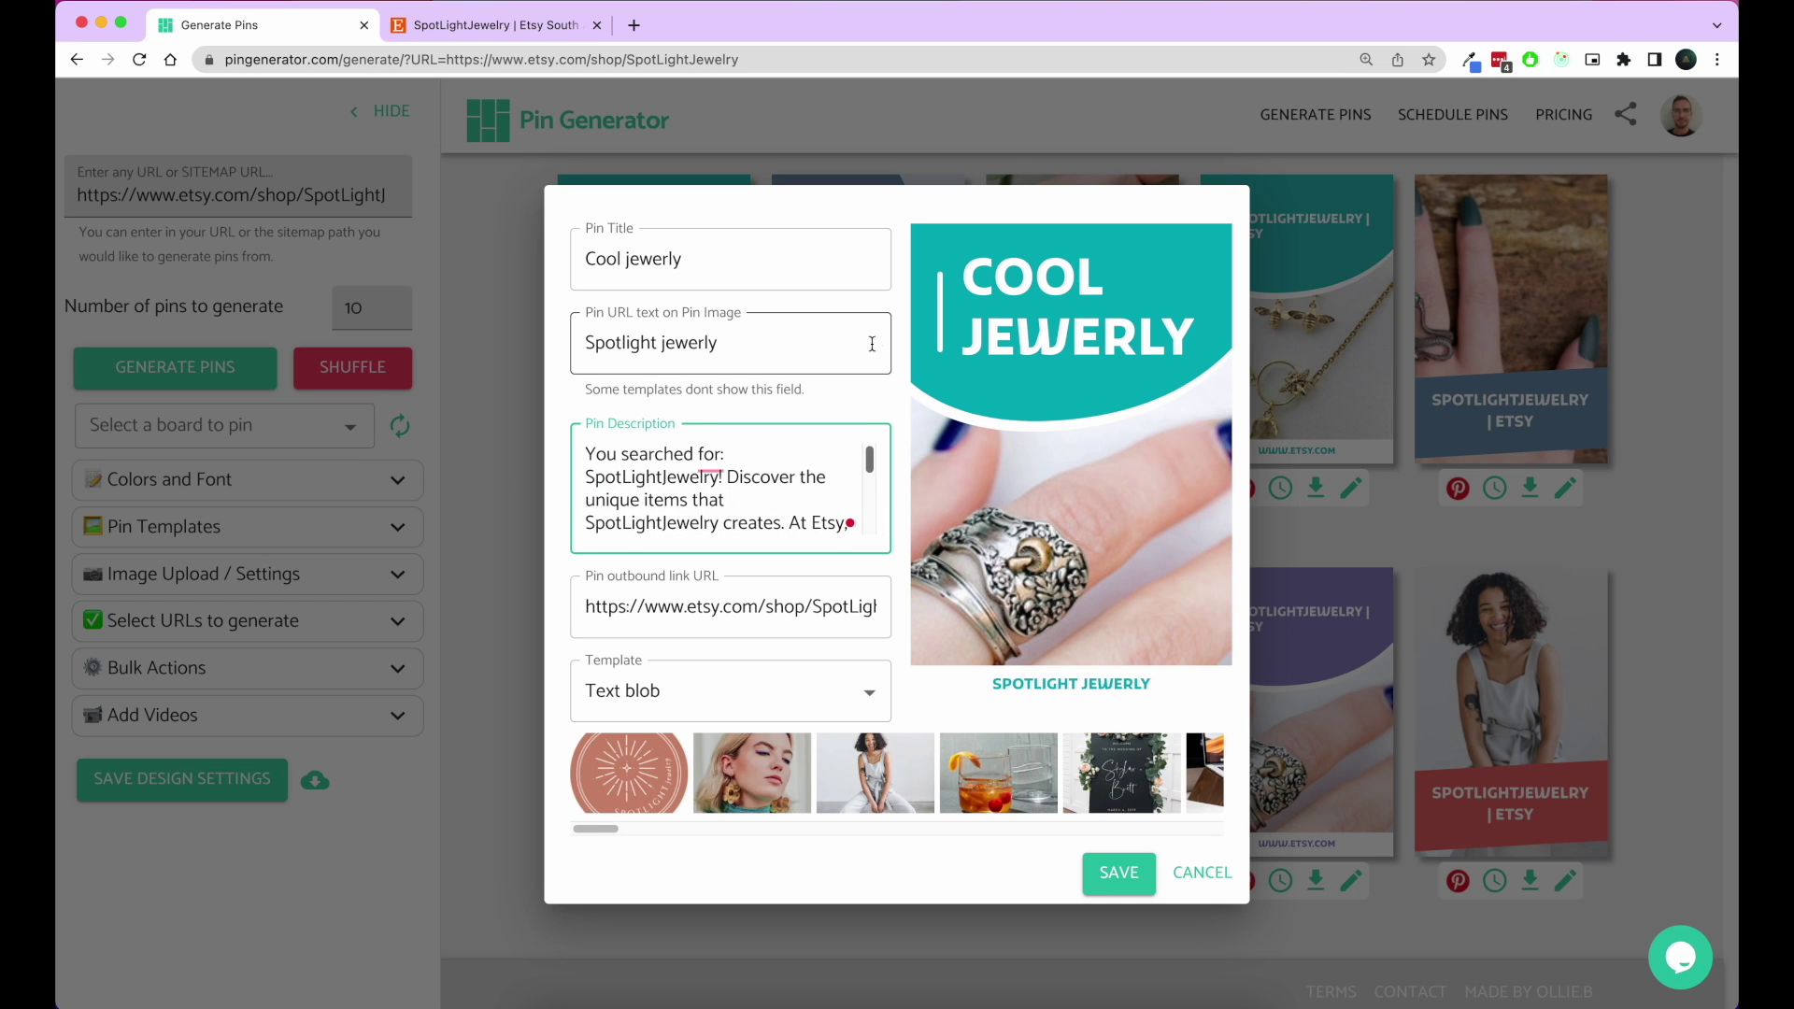
pyautogui.click(753, 480)
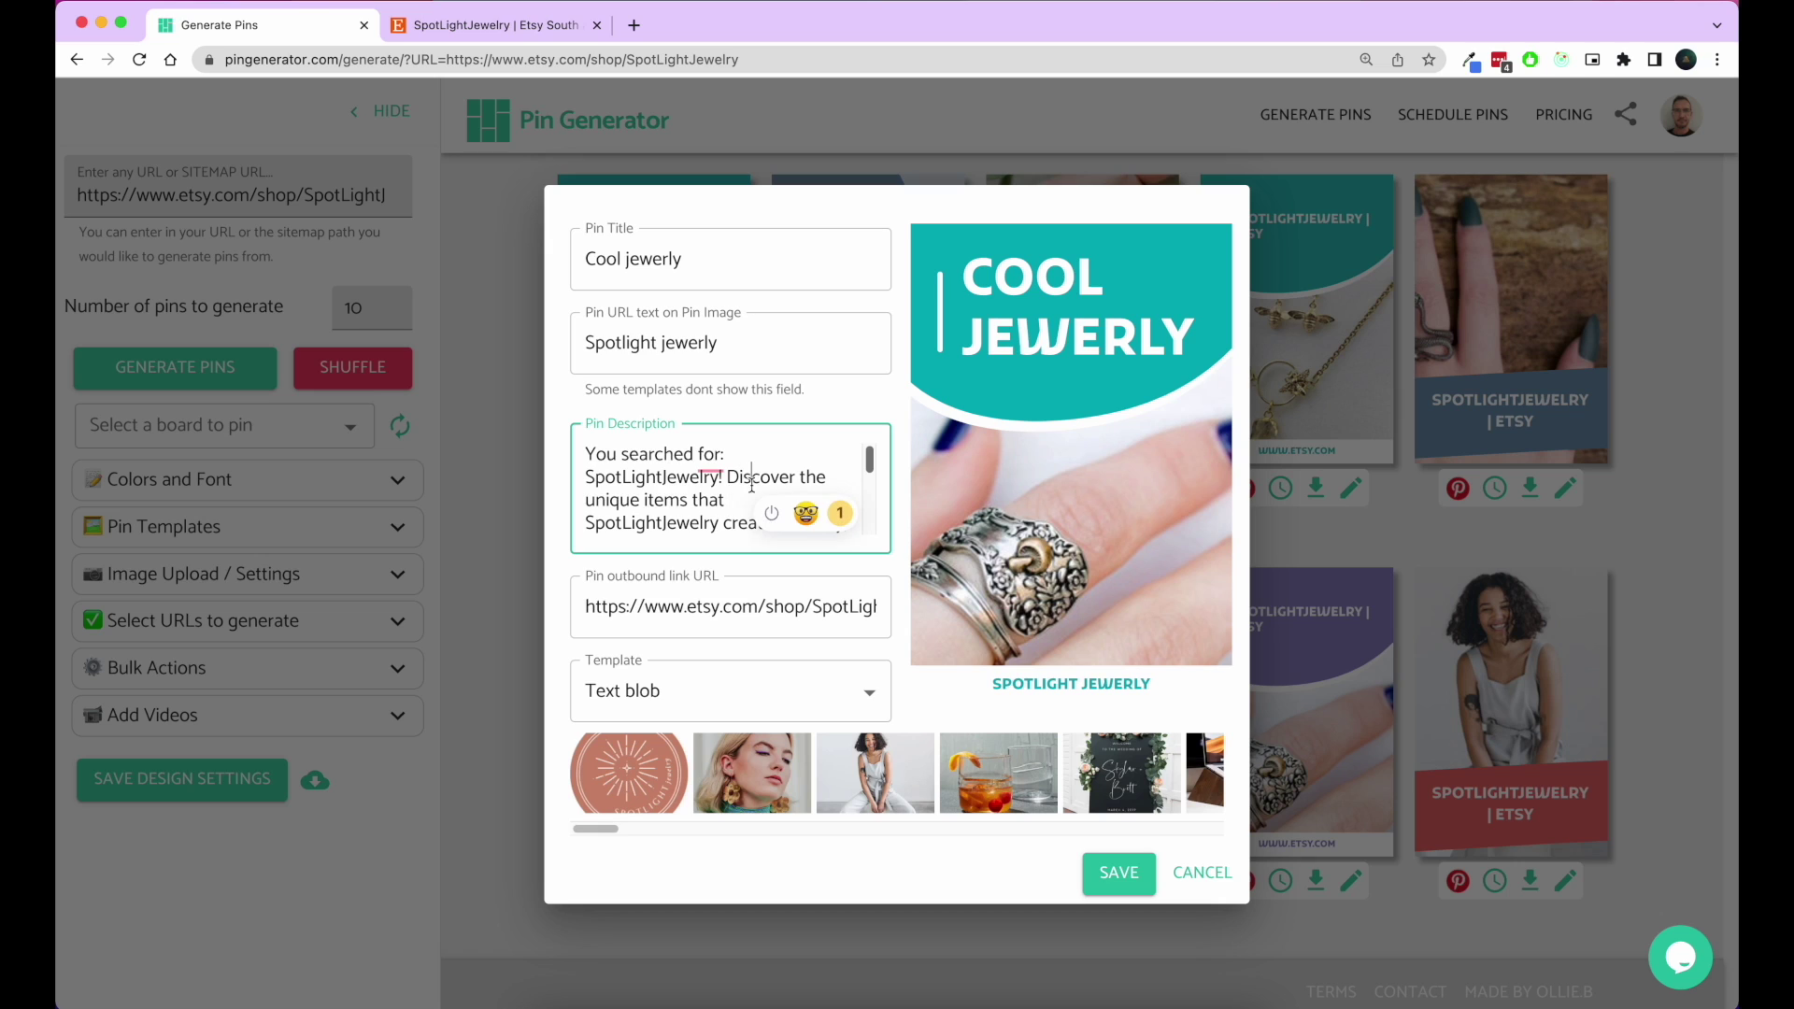
pyautogui.click(901, 396)
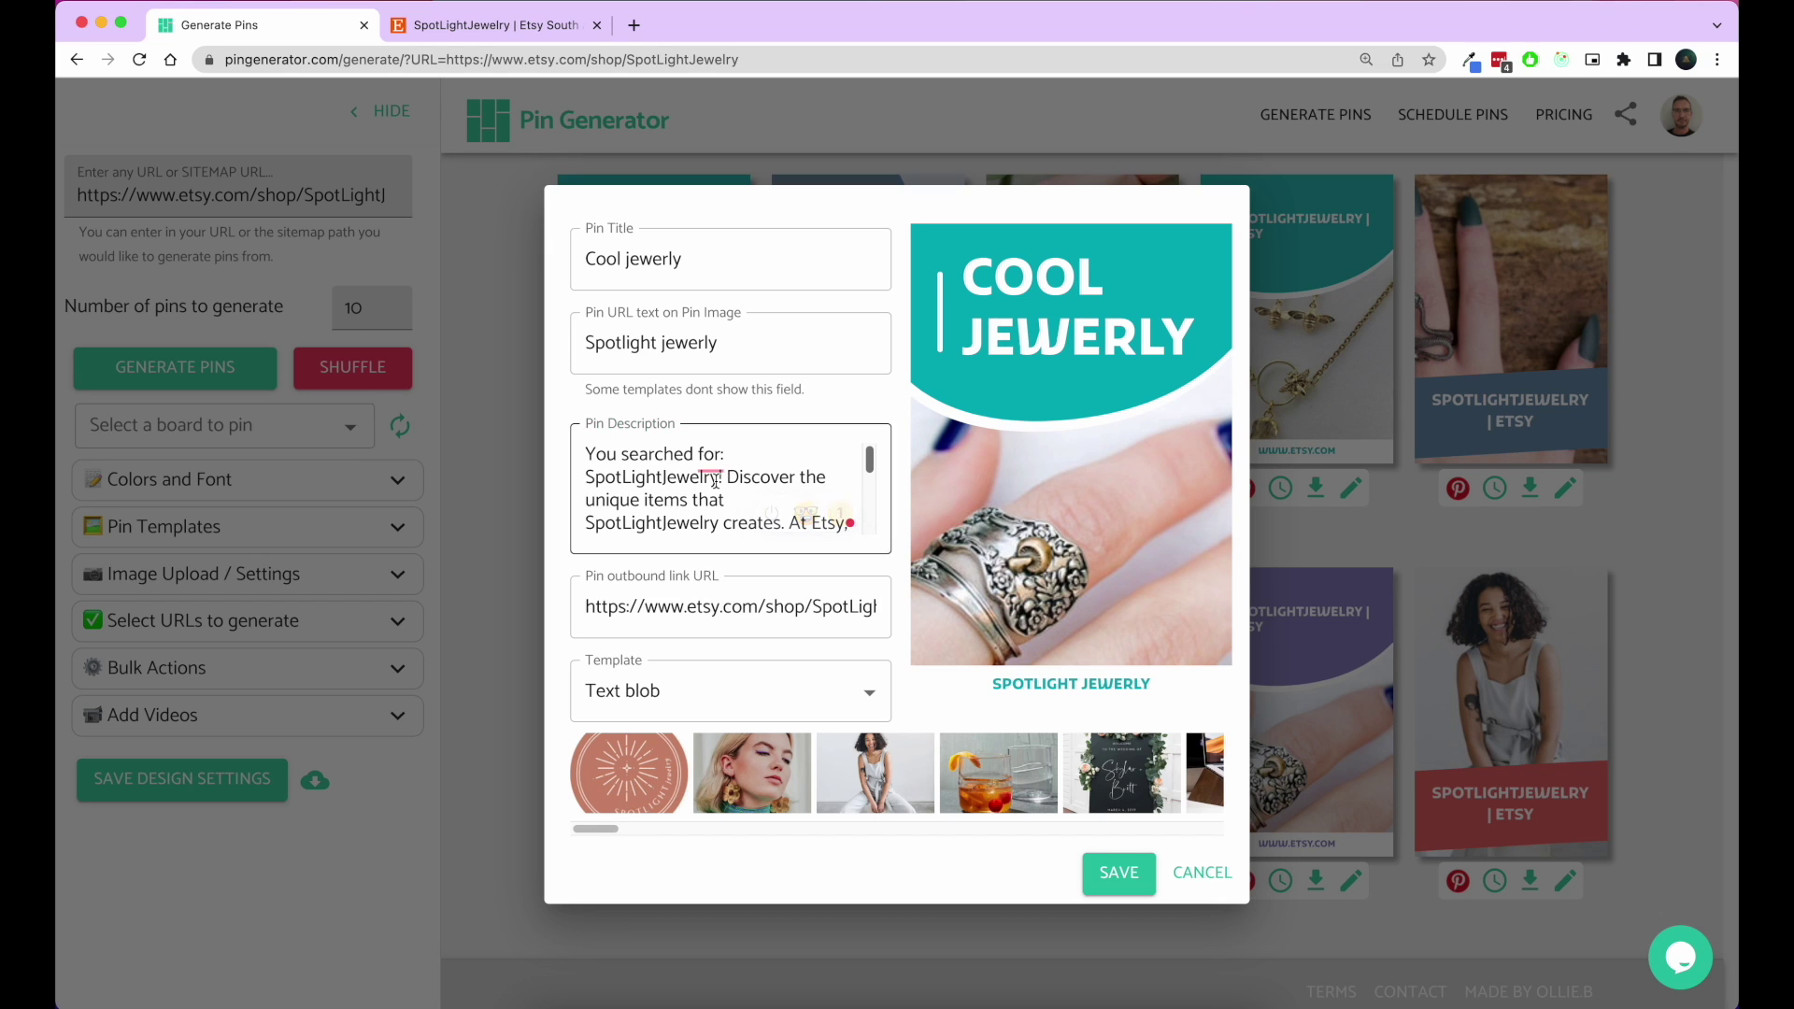
pyautogui.click(757, 347)
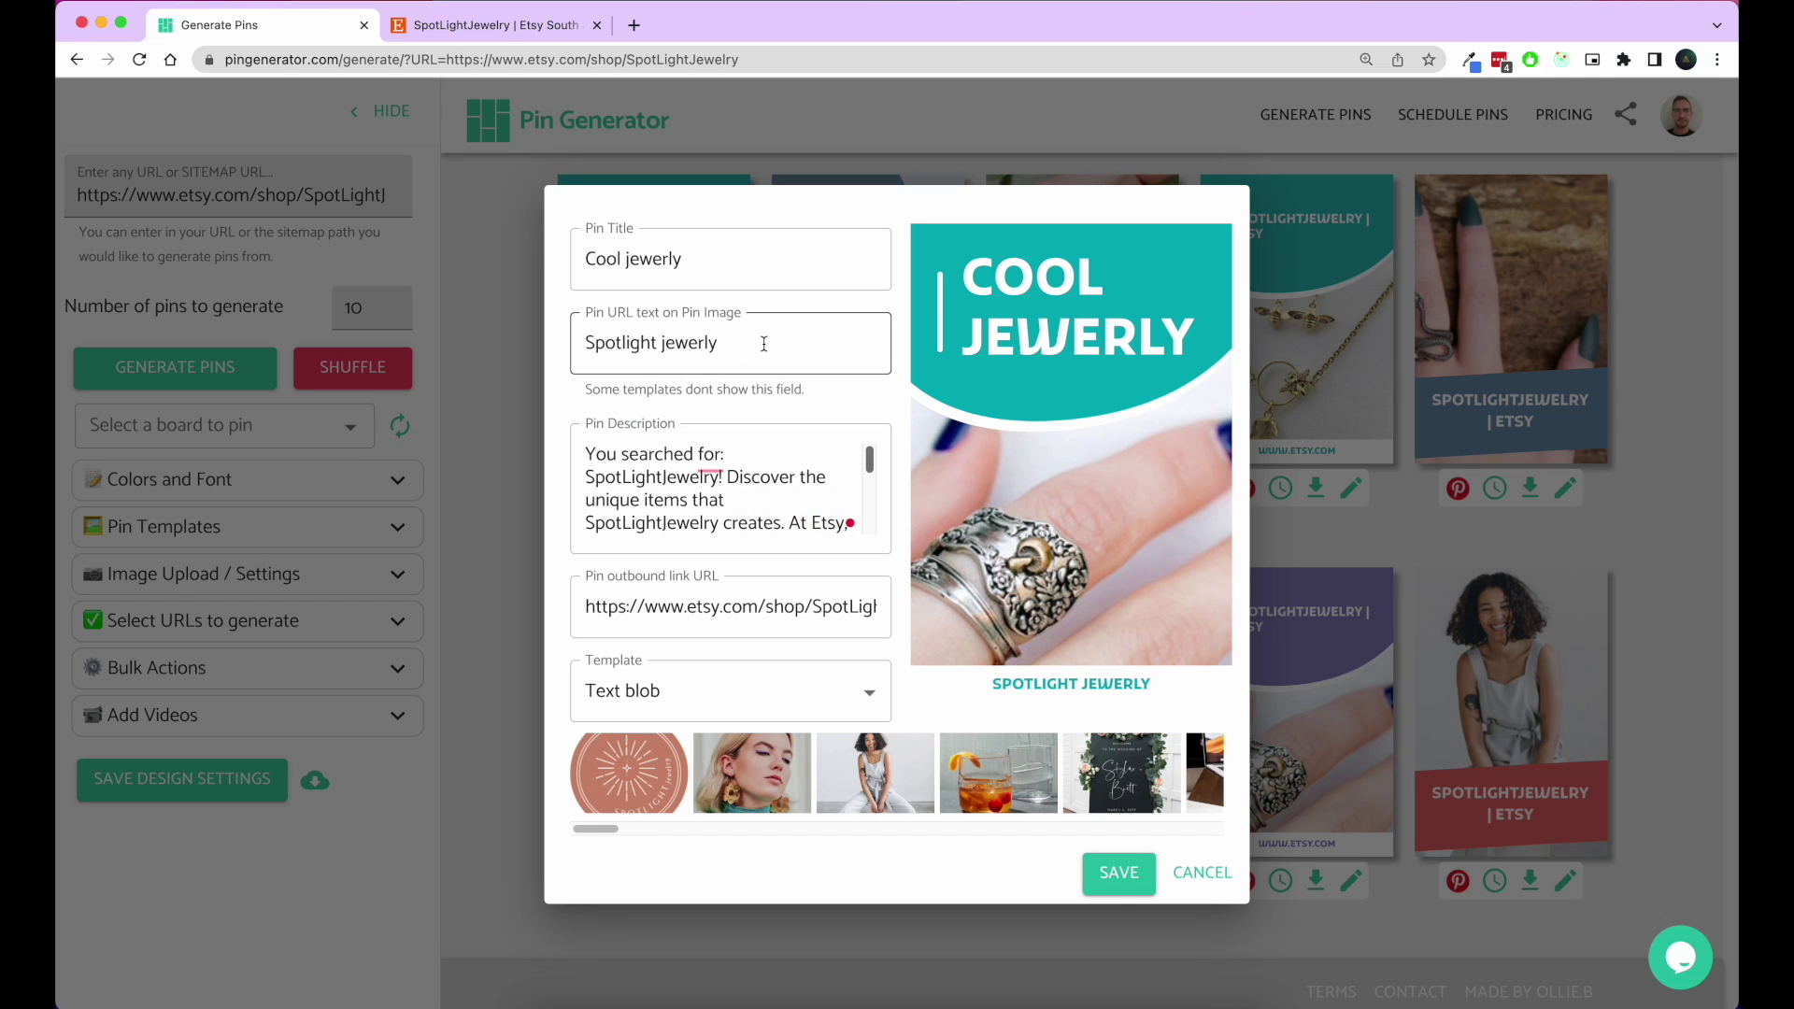
pyautogui.moveTo(763, 343); pyautogui.dragTo(564, 350)
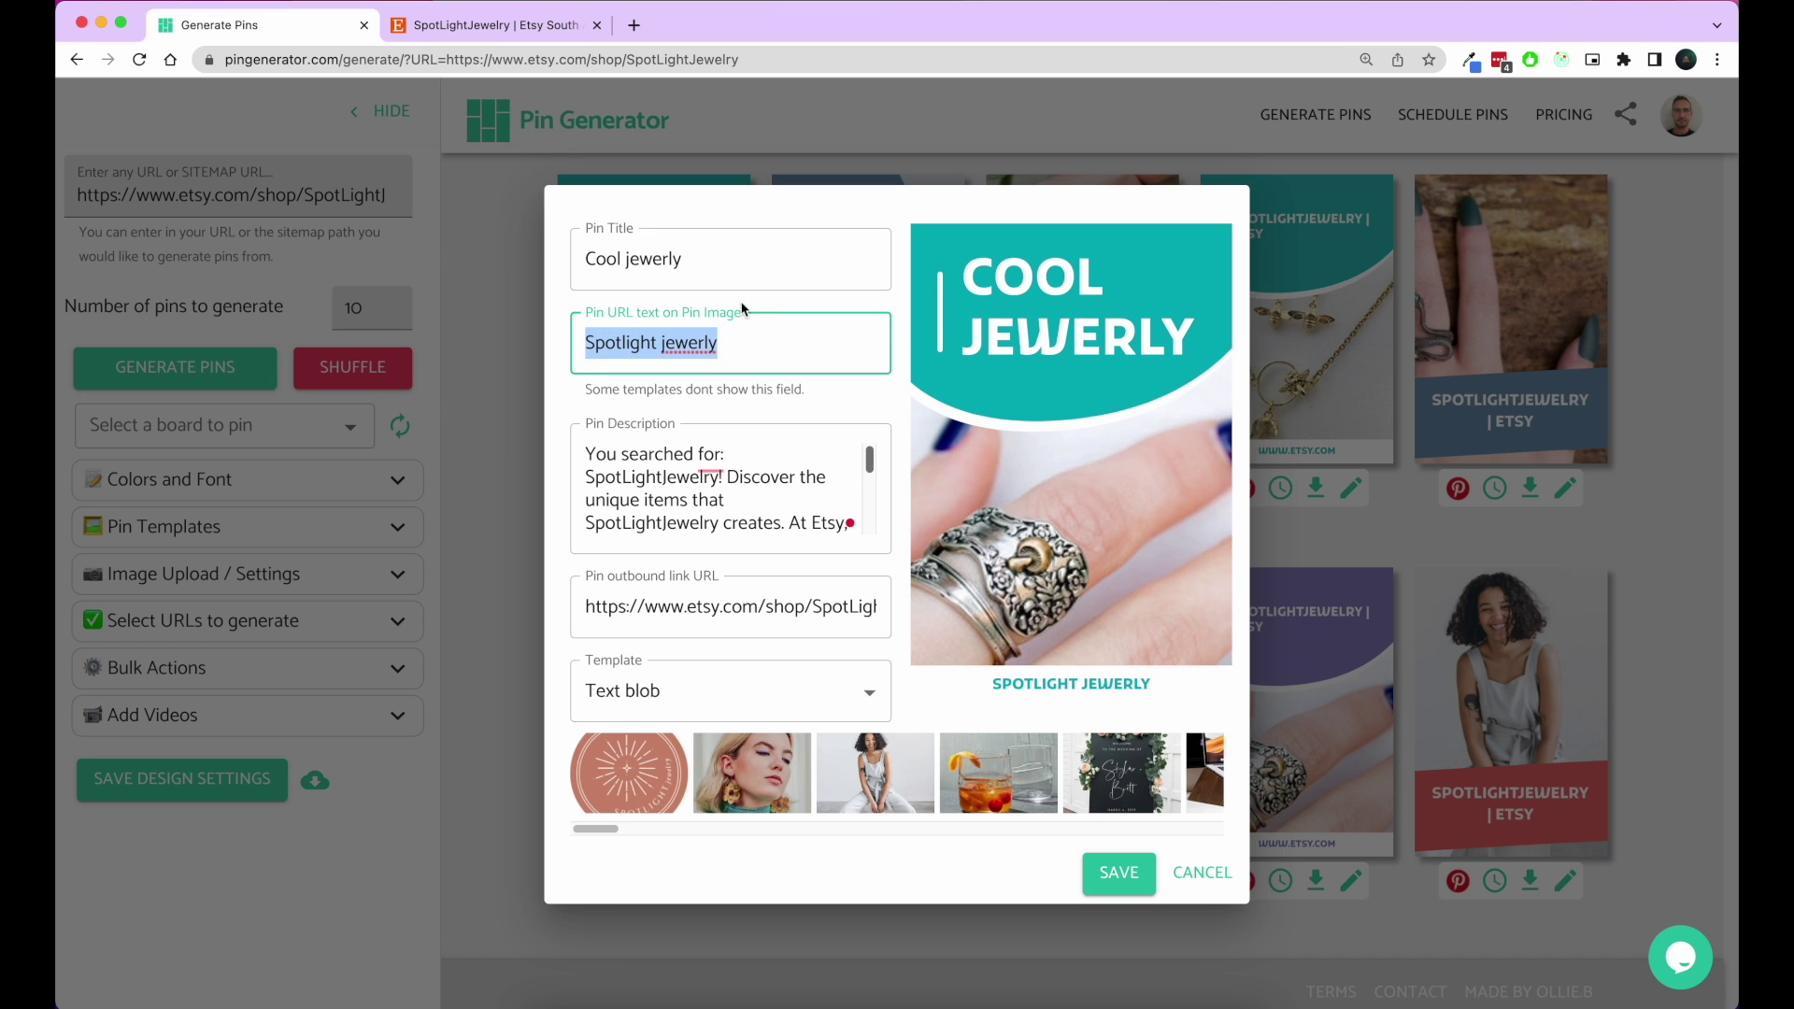
pyautogui.moveTo(687, 259); pyautogui.dragTo(579, 259)
pyautogui.click(617, 477)
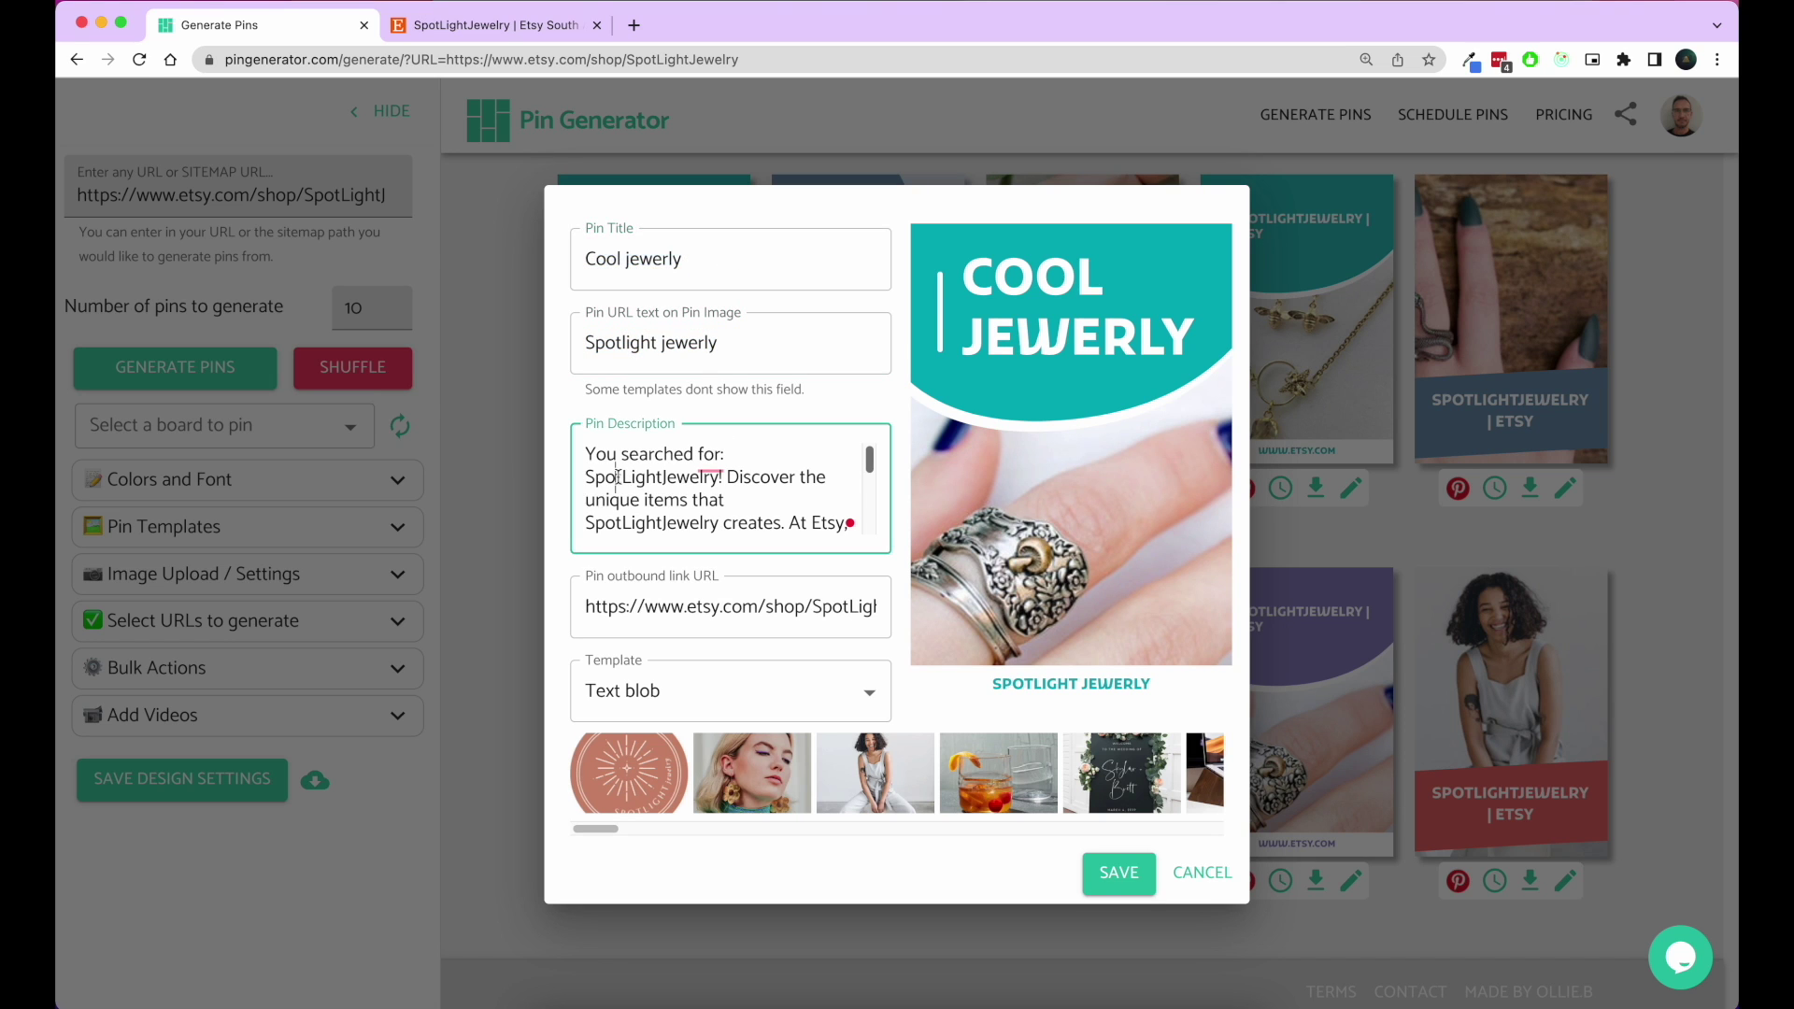
pyautogui.doubleClick(617, 476)
pyautogui.scroll(-2, 710, 495)
pyautogui.click(679, 610)
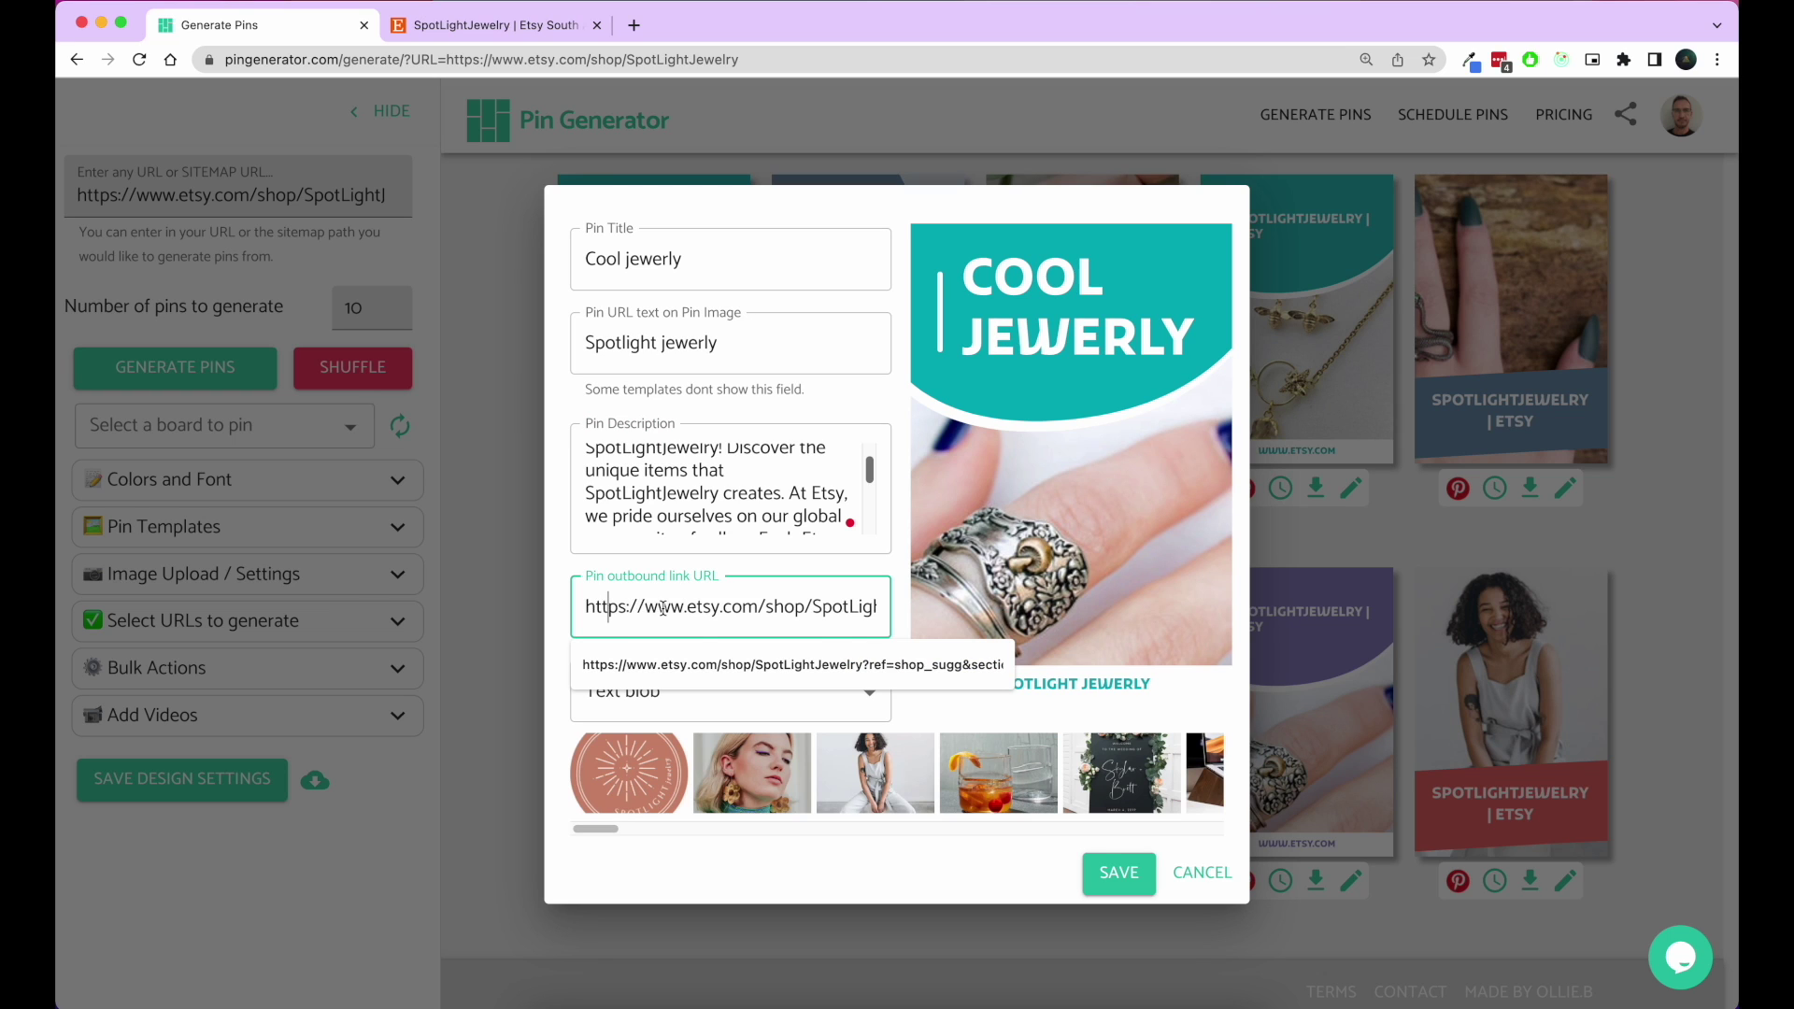
# Check the pin's outbound link and description.
pyautogui.press('End')
pyautogui.press('Home')
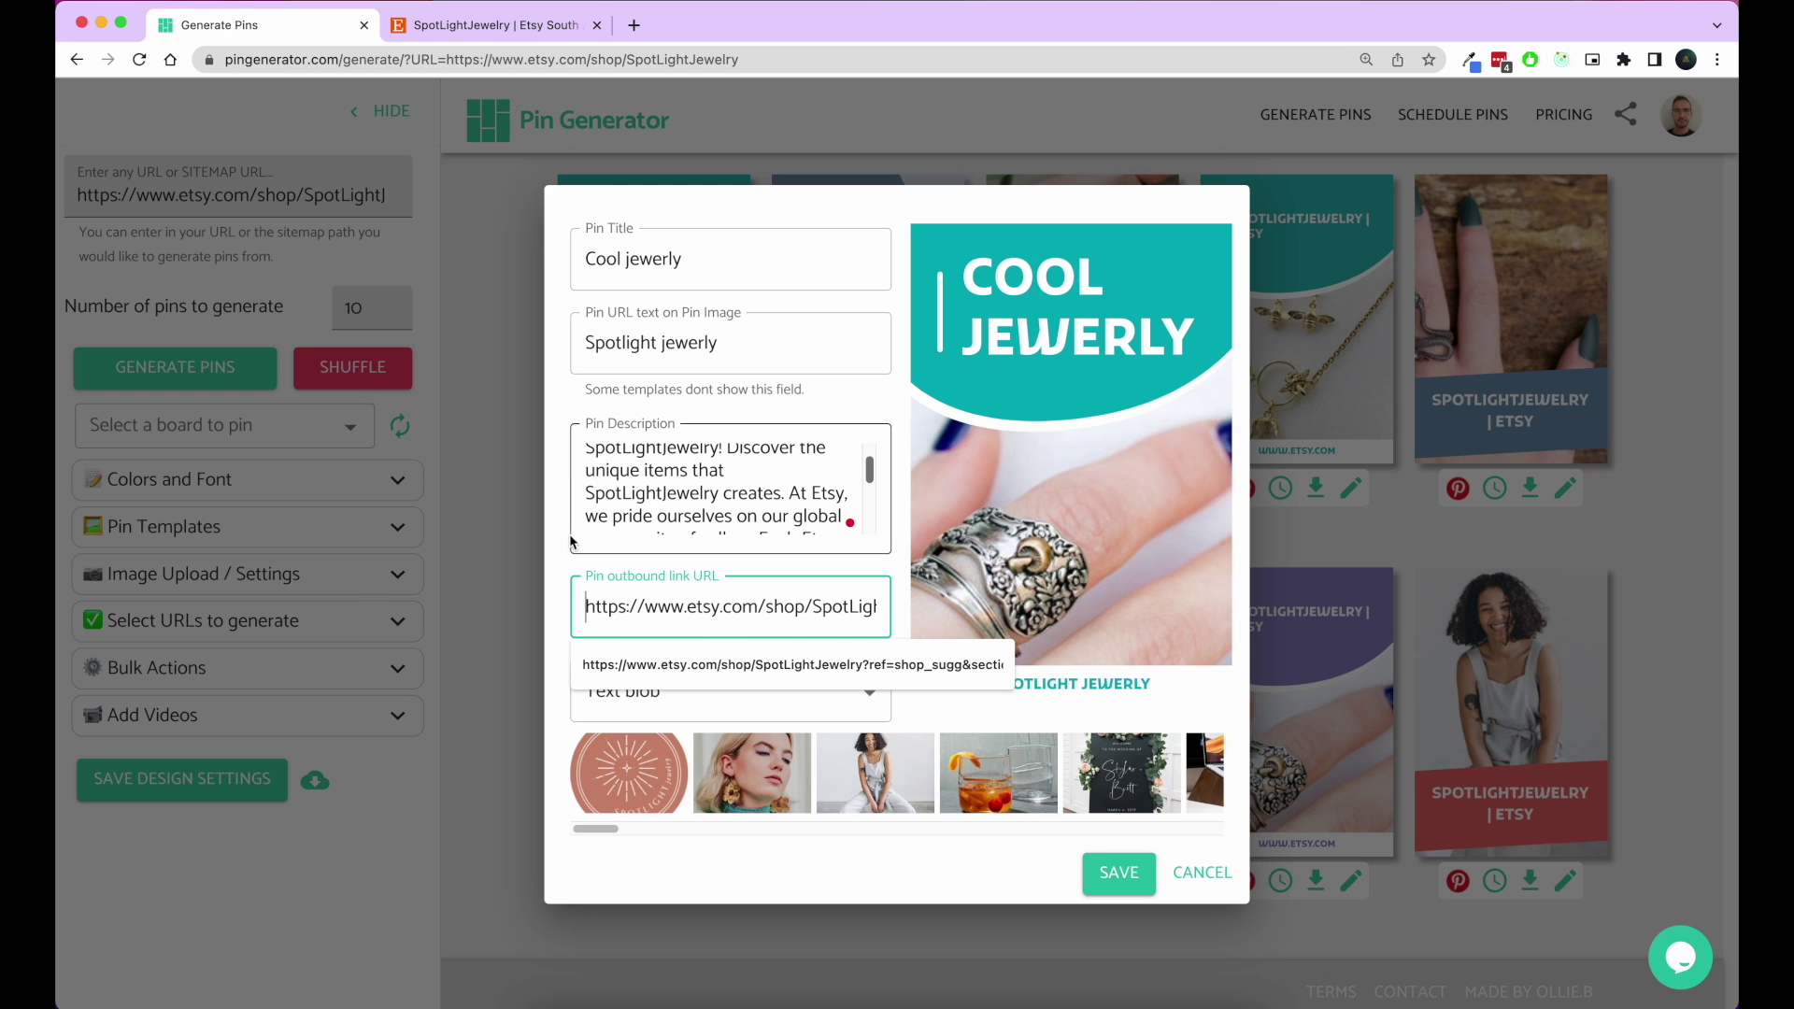
pyautogui.click(592, 568)
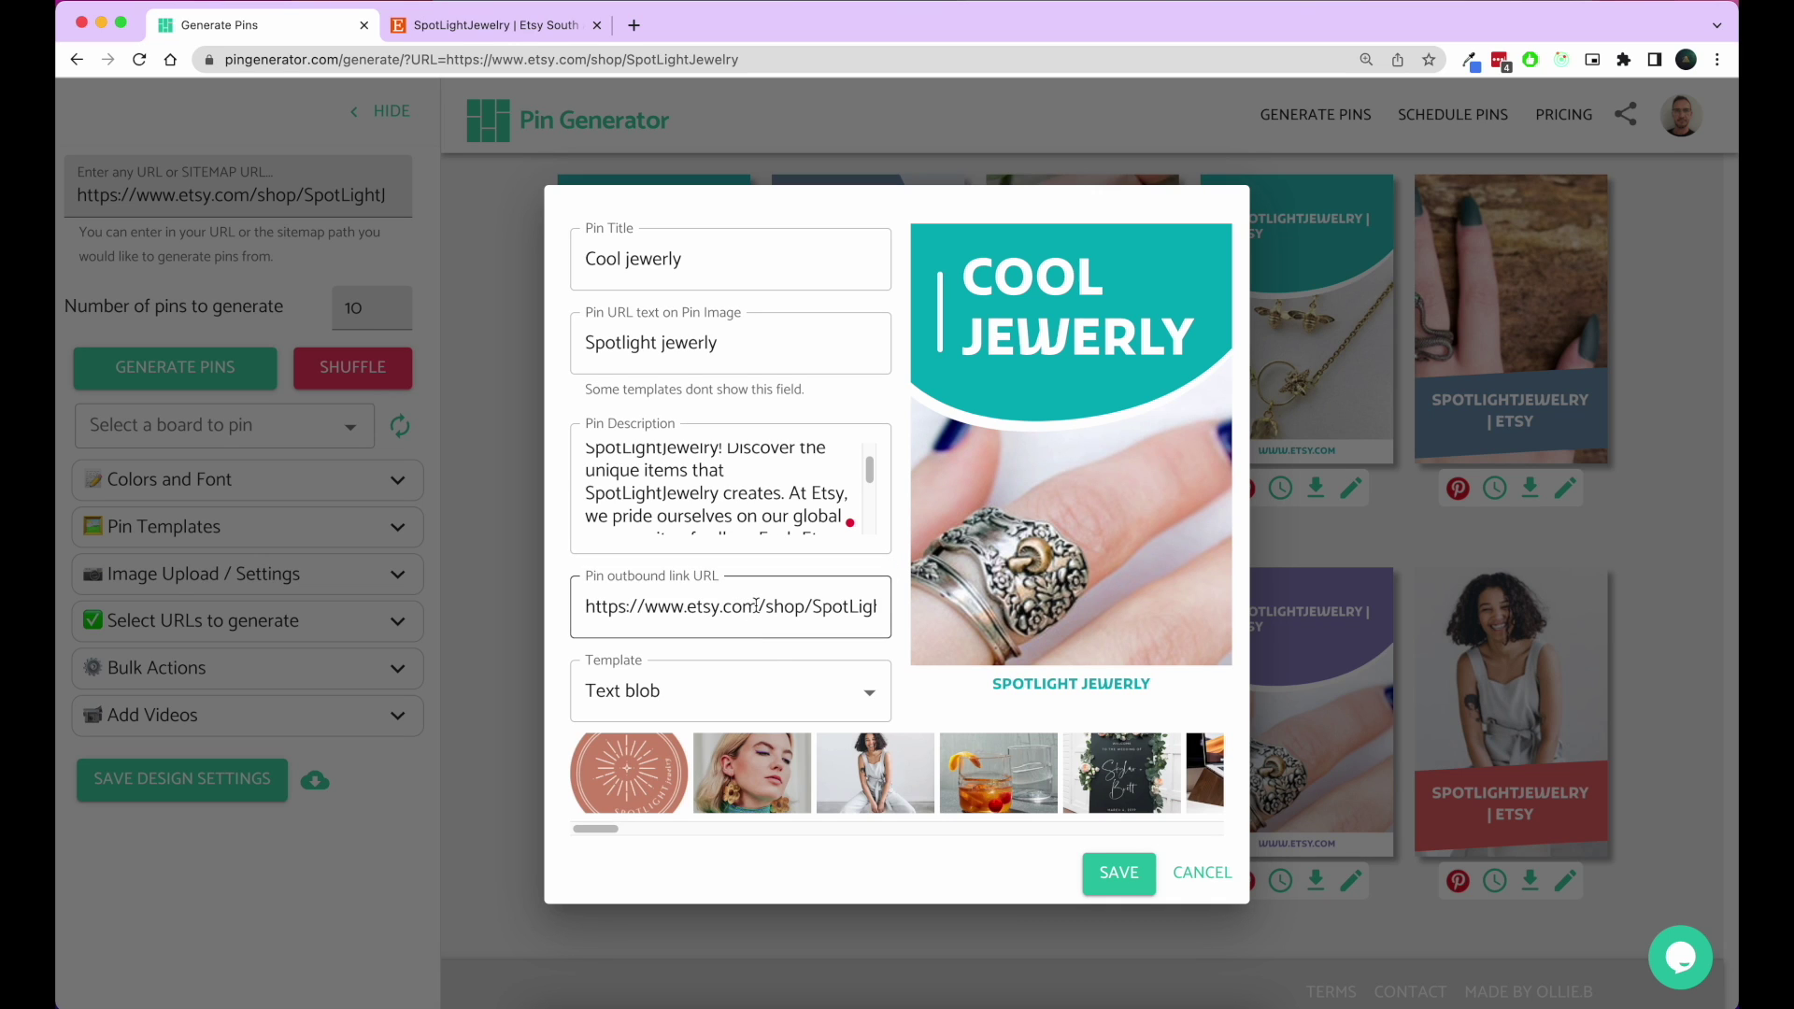
pyautogui.click(754, 605)
pyautogui.click(677, 539)
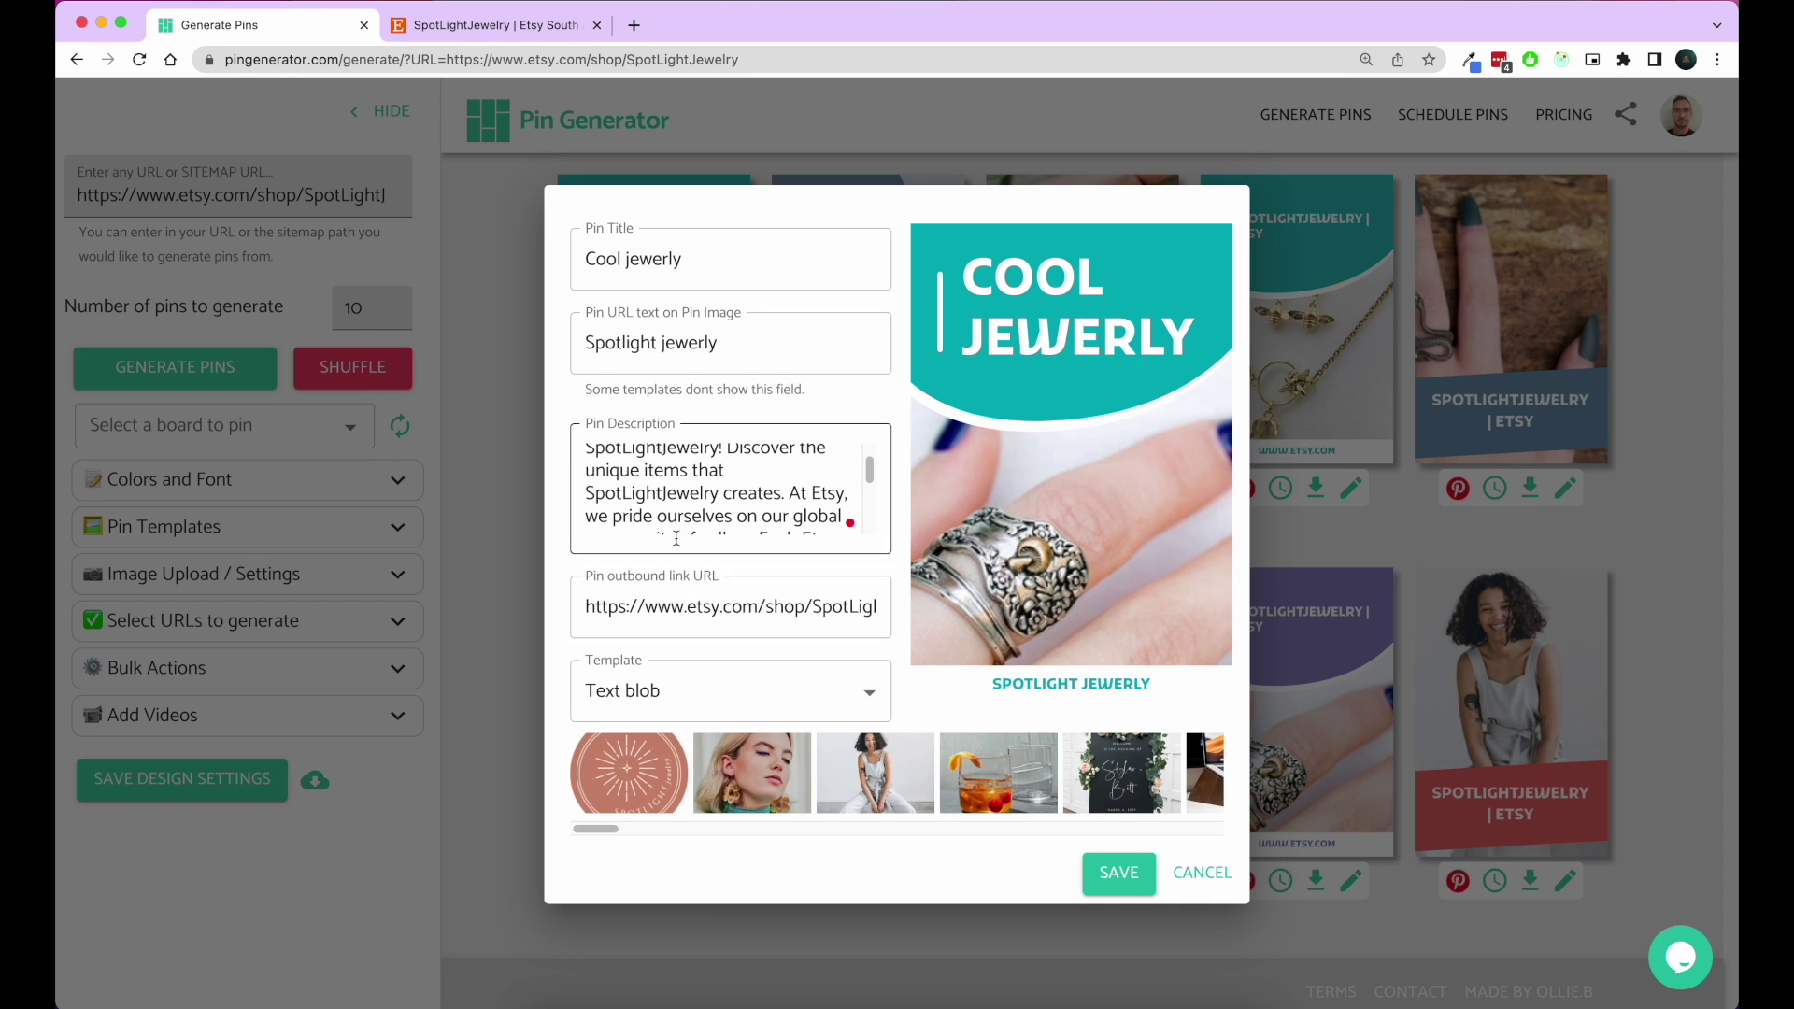
# Apply the Big text with landscape image template and blue vase picture, then save the pin.
pyautogui.click(873, 702)
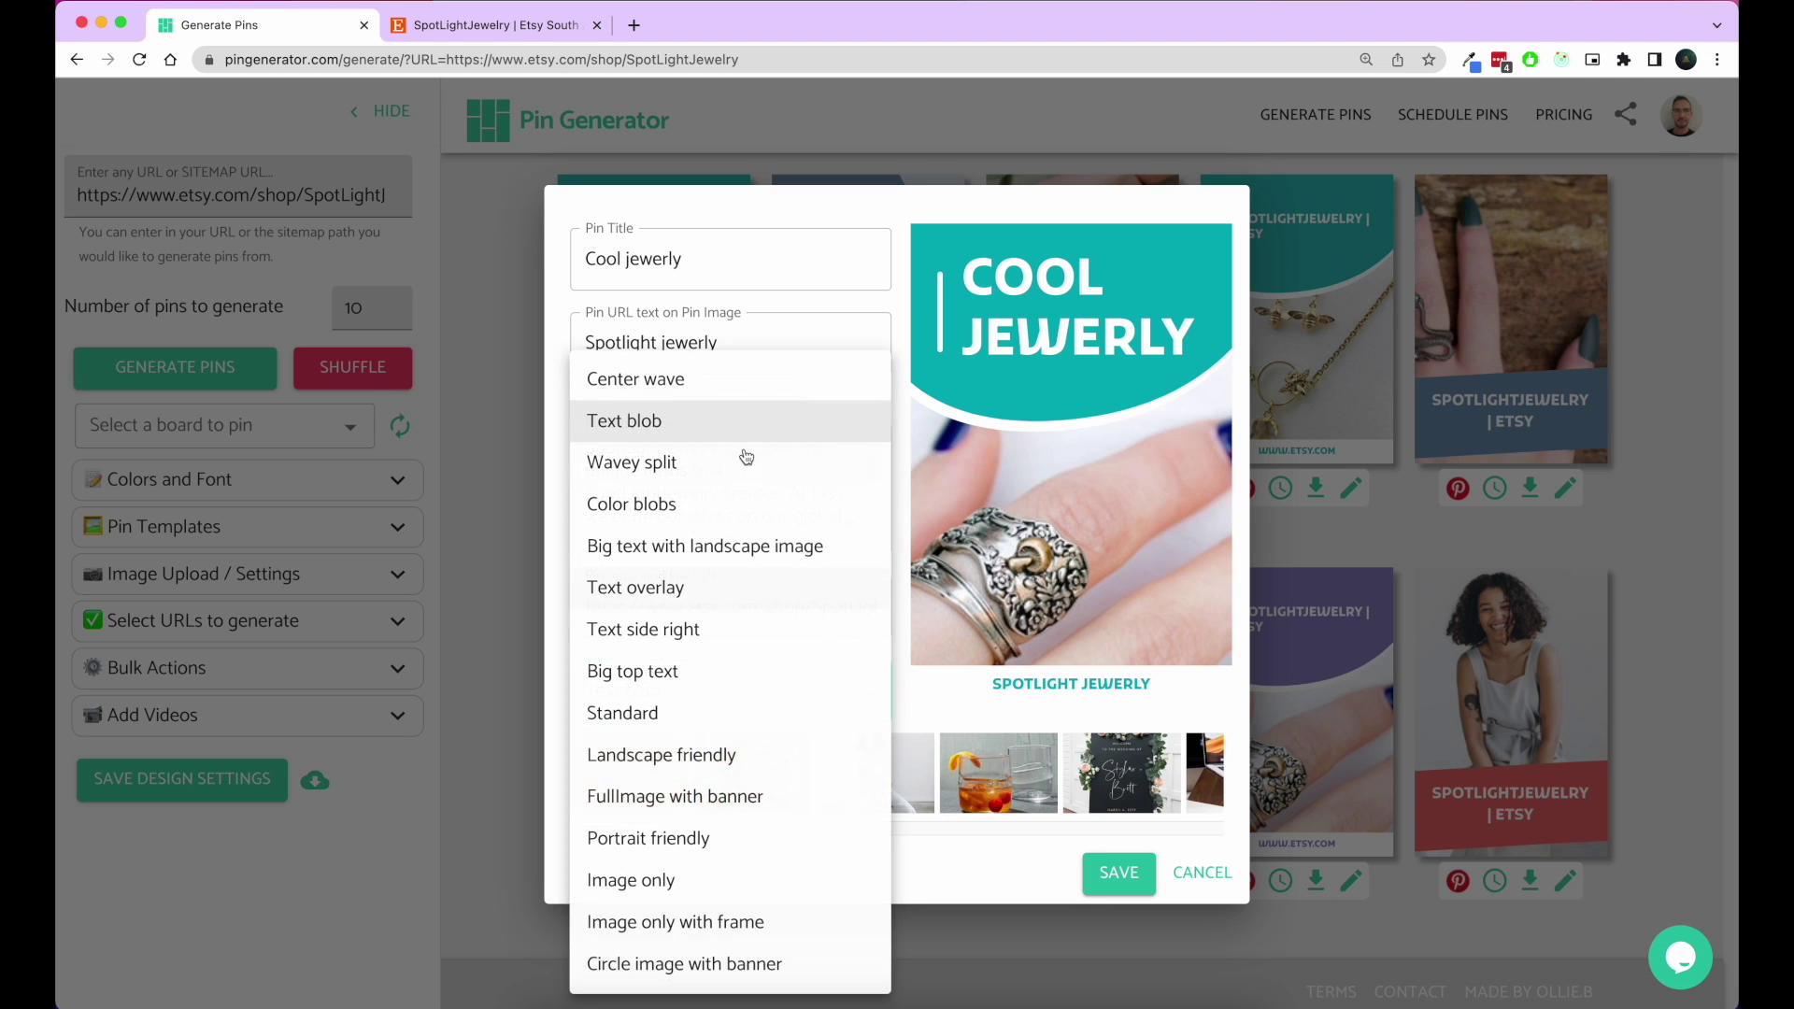
pyautogui.click(715, 545)
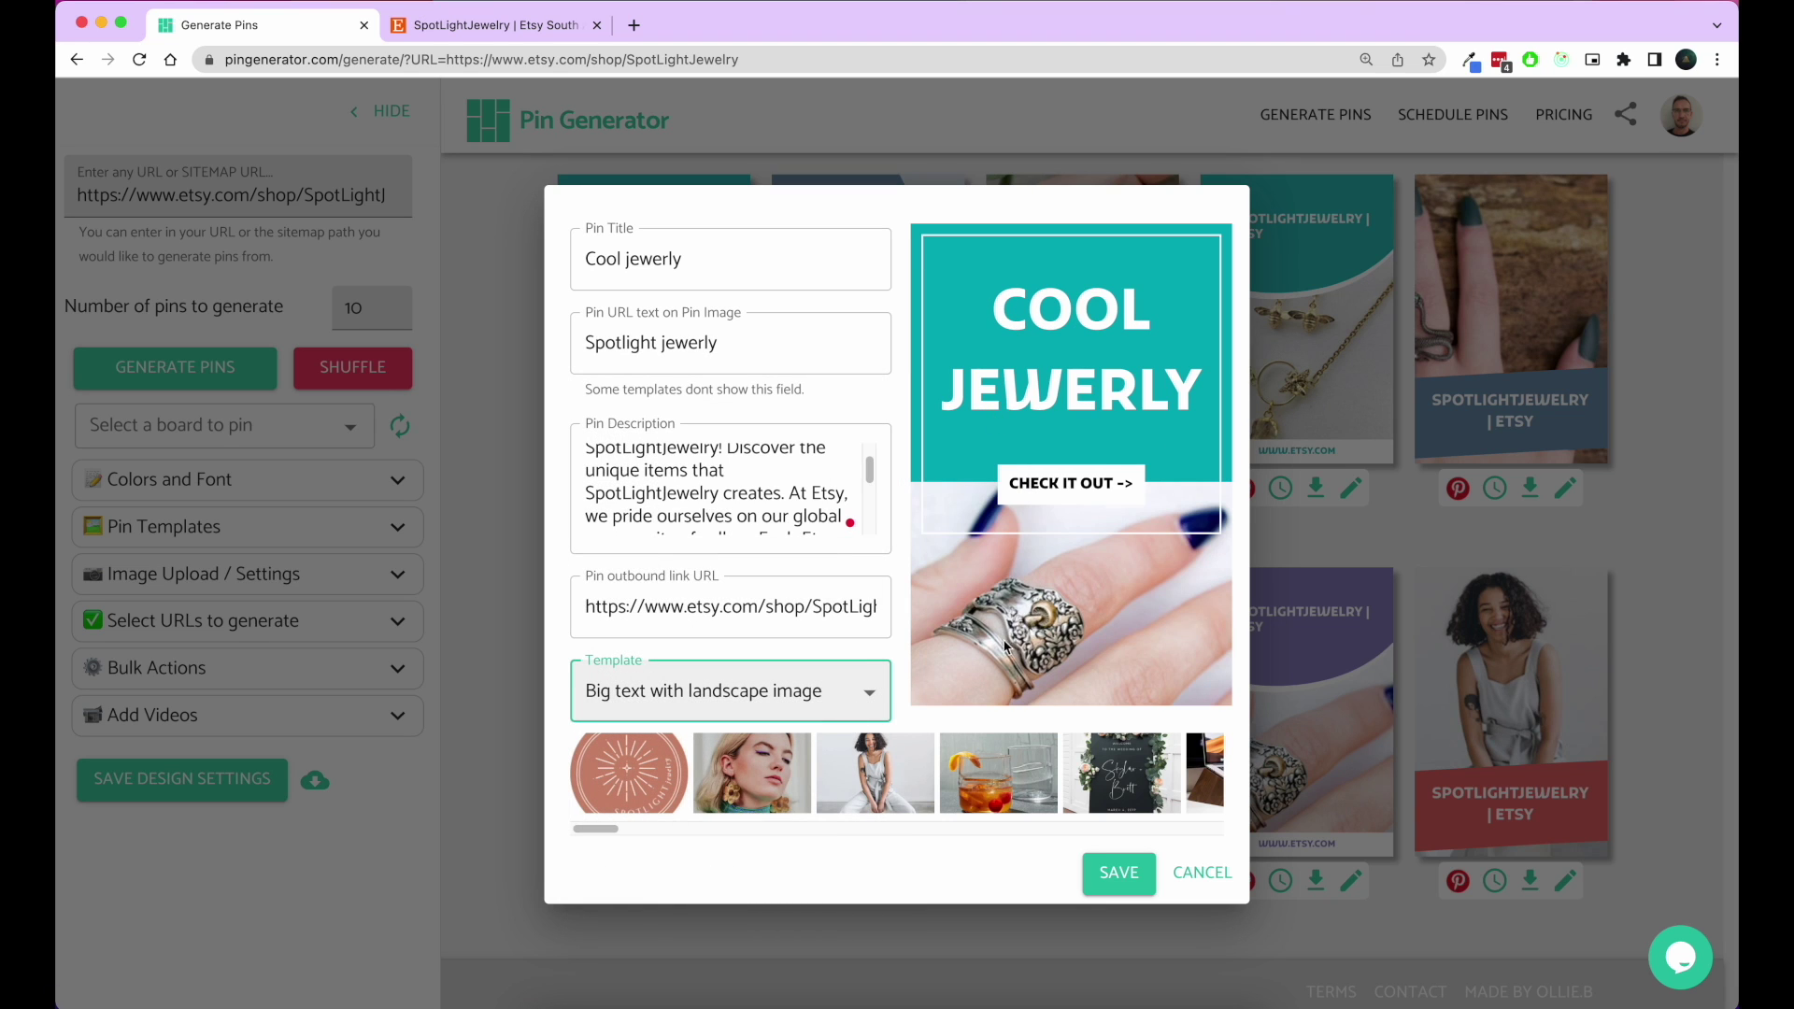
pyautogui.moveTo(606, 836); pyautogui.dragTo(653, 835)
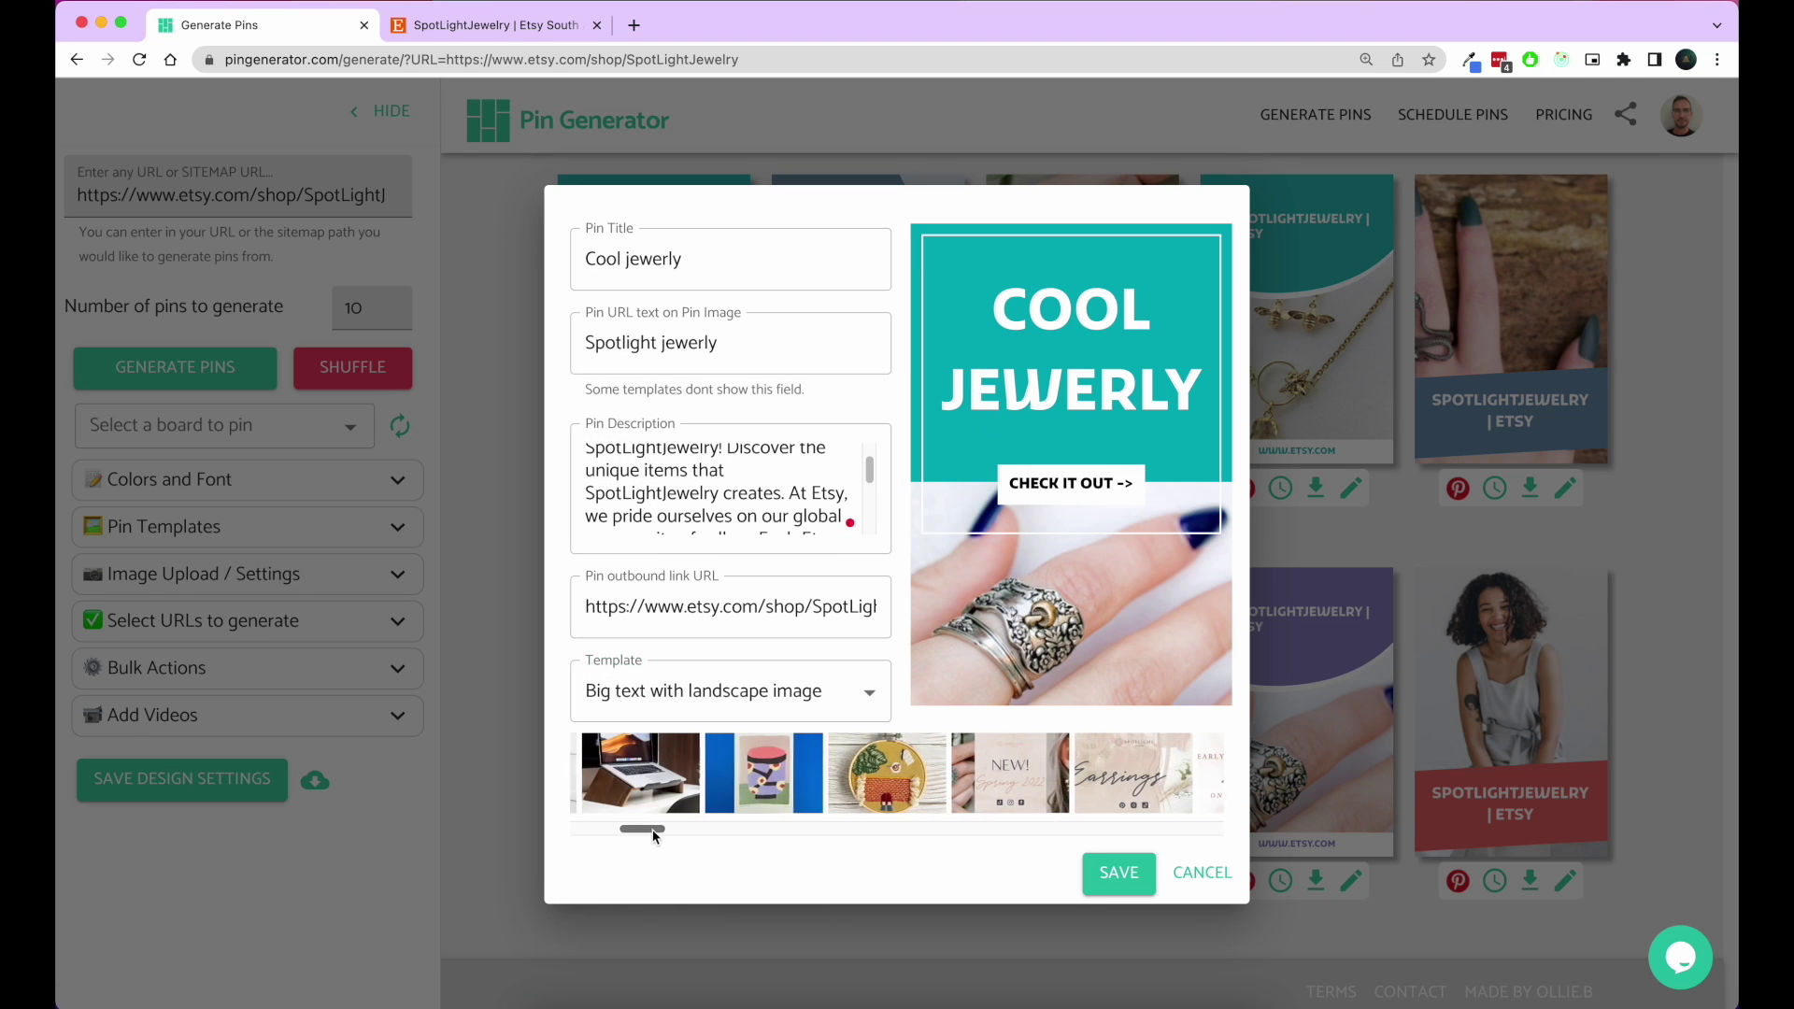
pyautogui.click(840, 778)
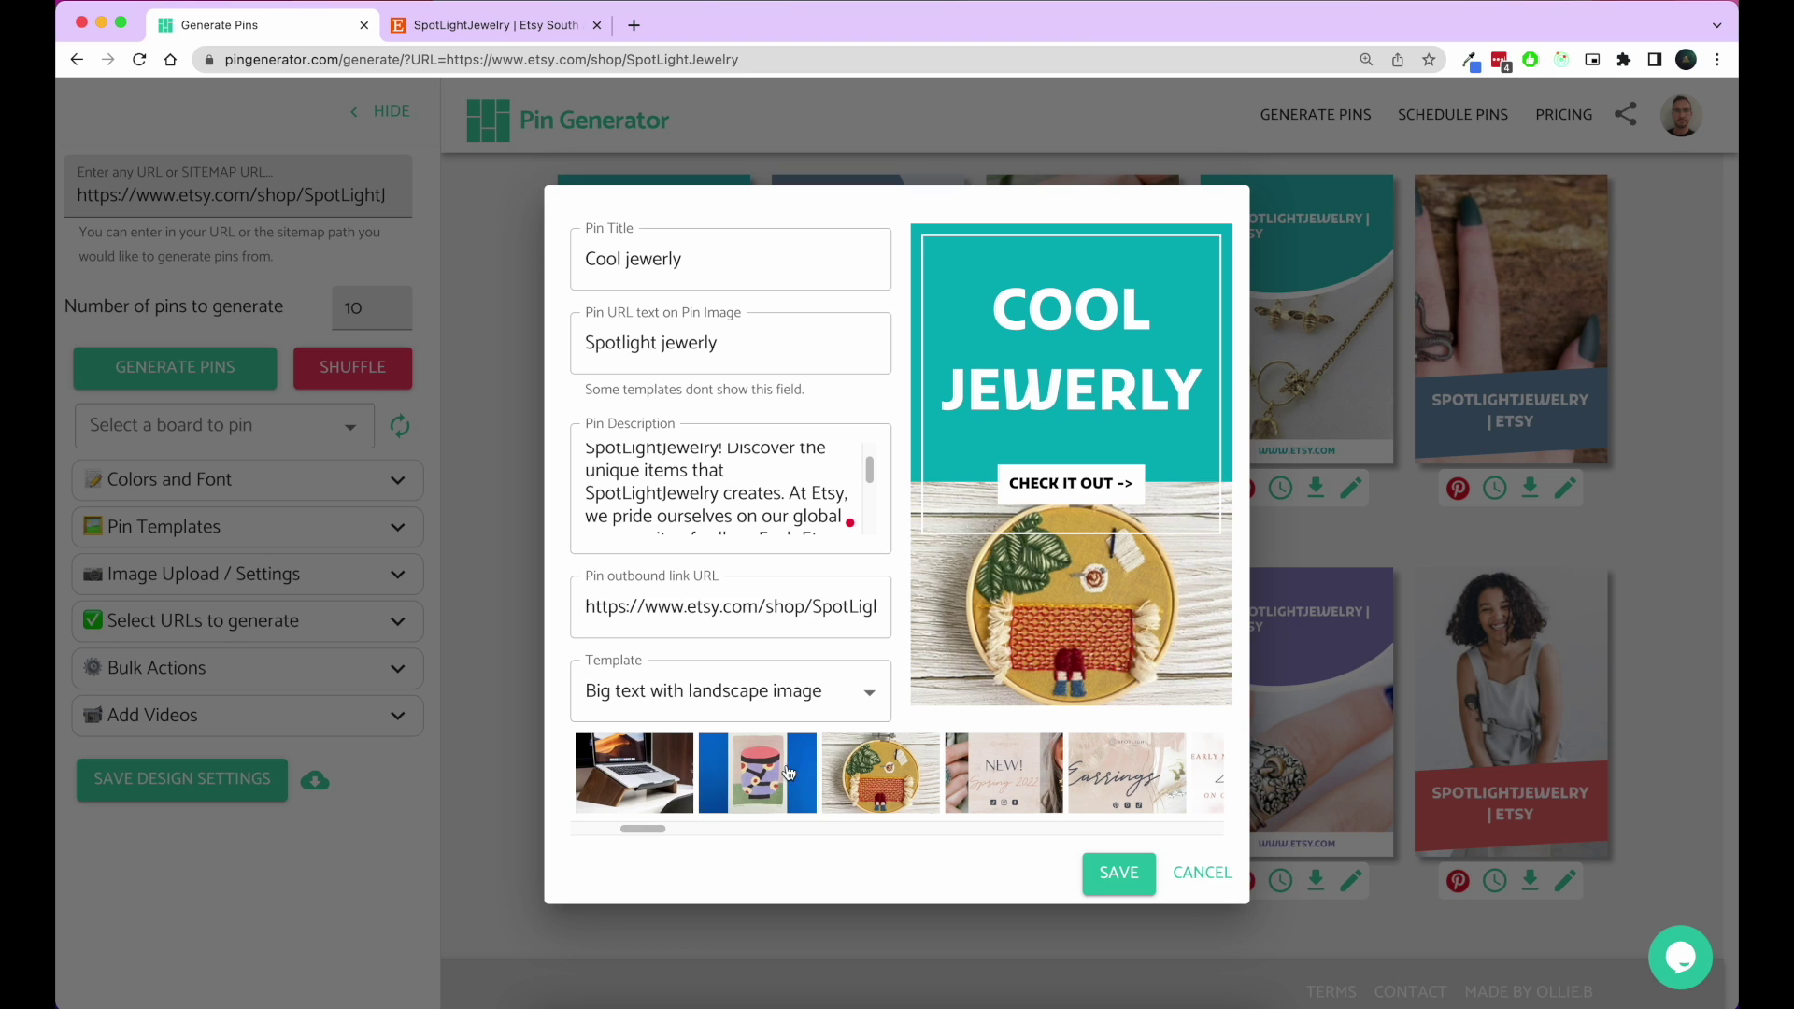
pyautogui.click(774, 768)
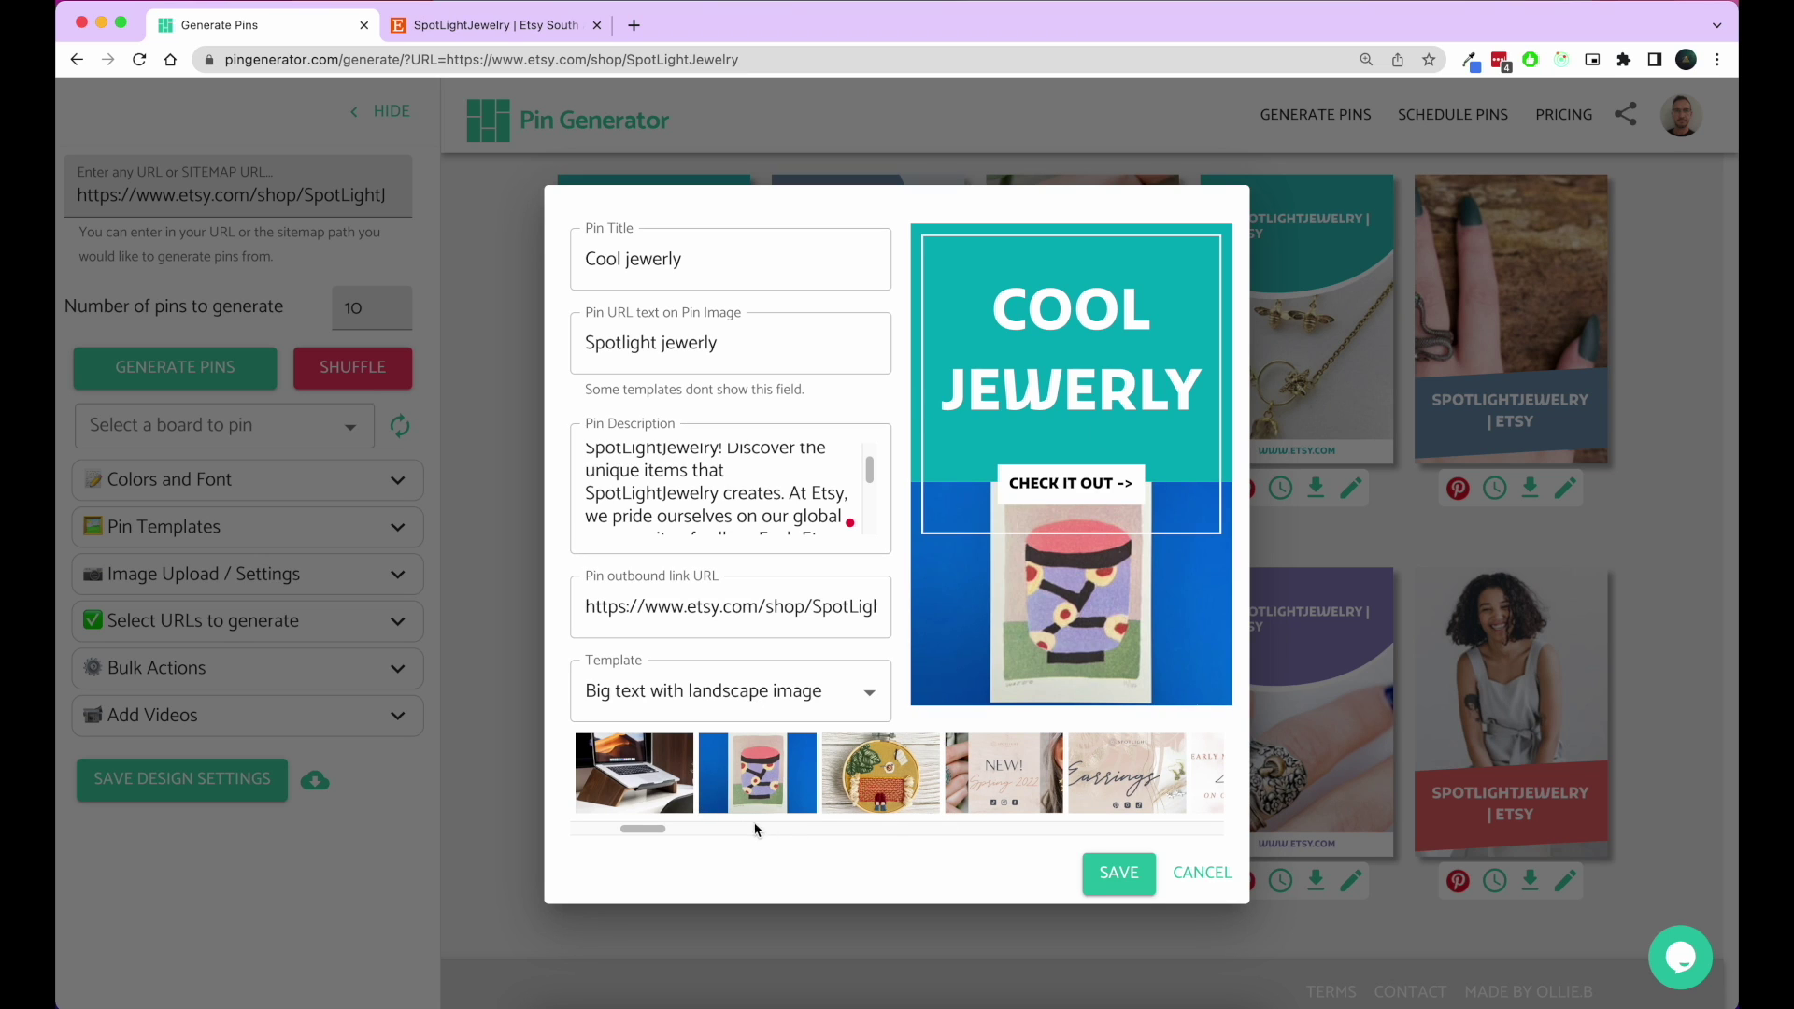
pyautogui.moveTo(656, 829); pyautogui.dragTo(674, 832)
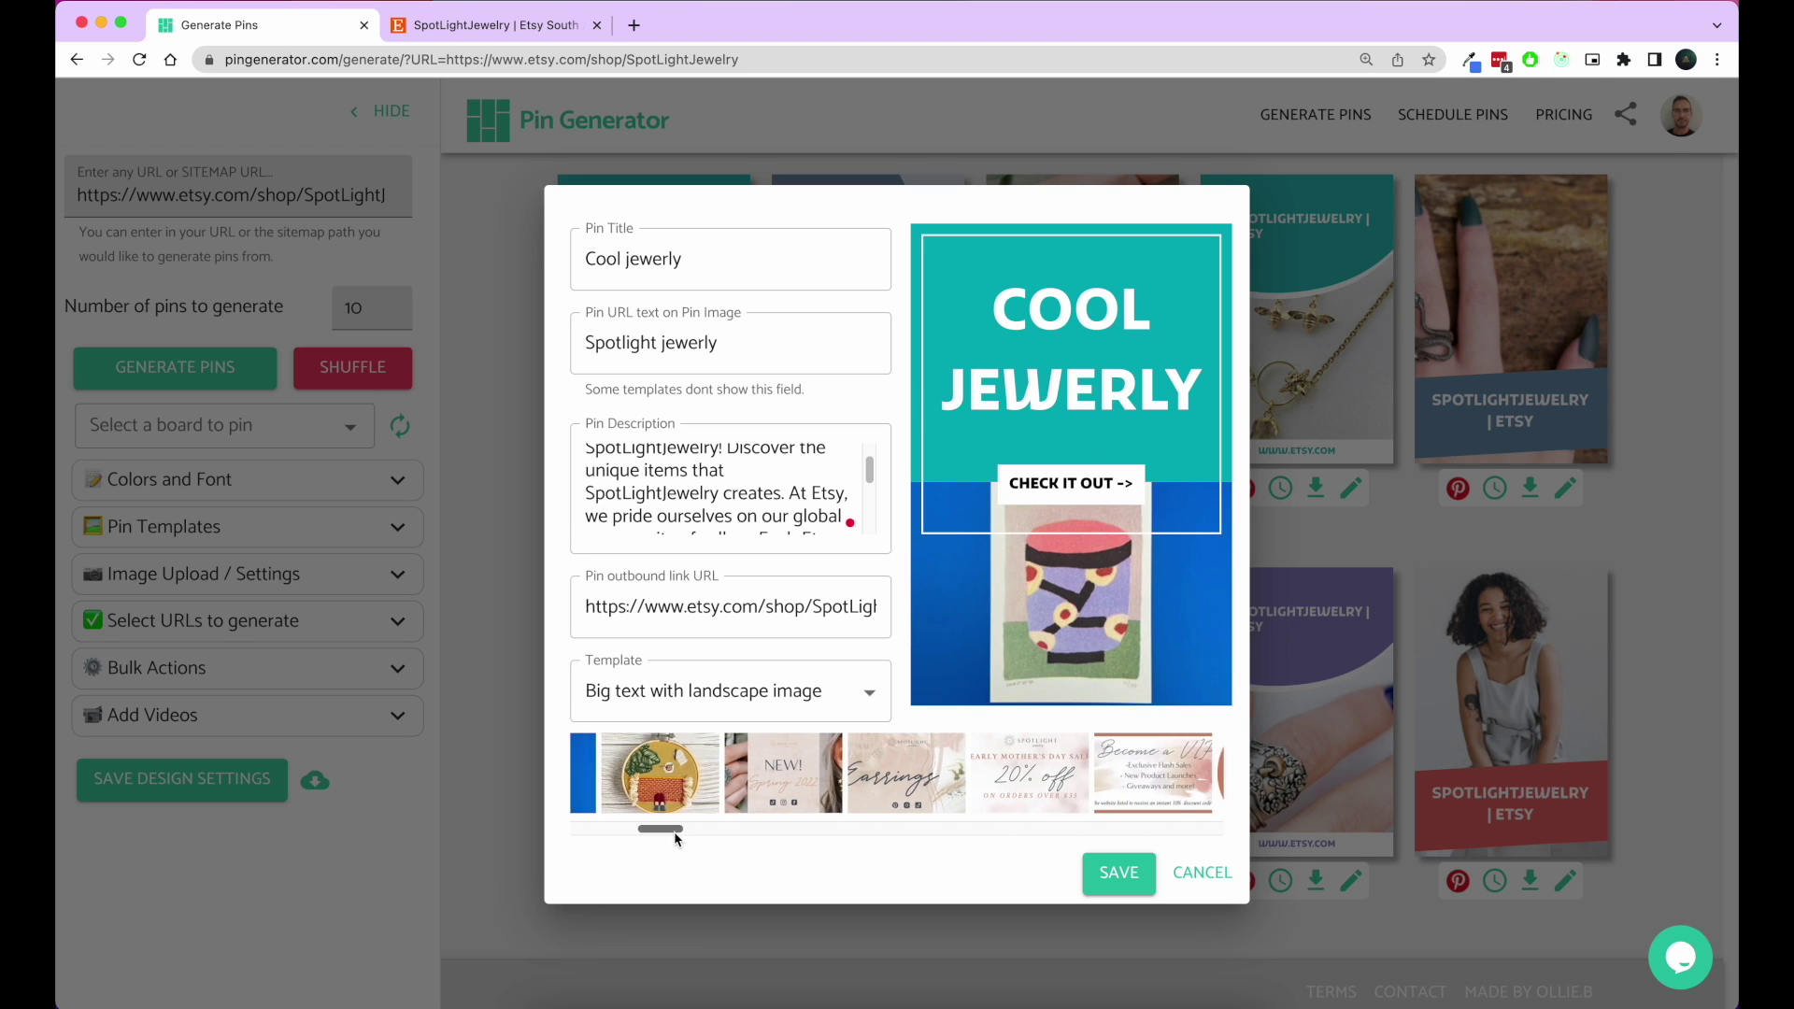
pyautogui.click(1125, 873)
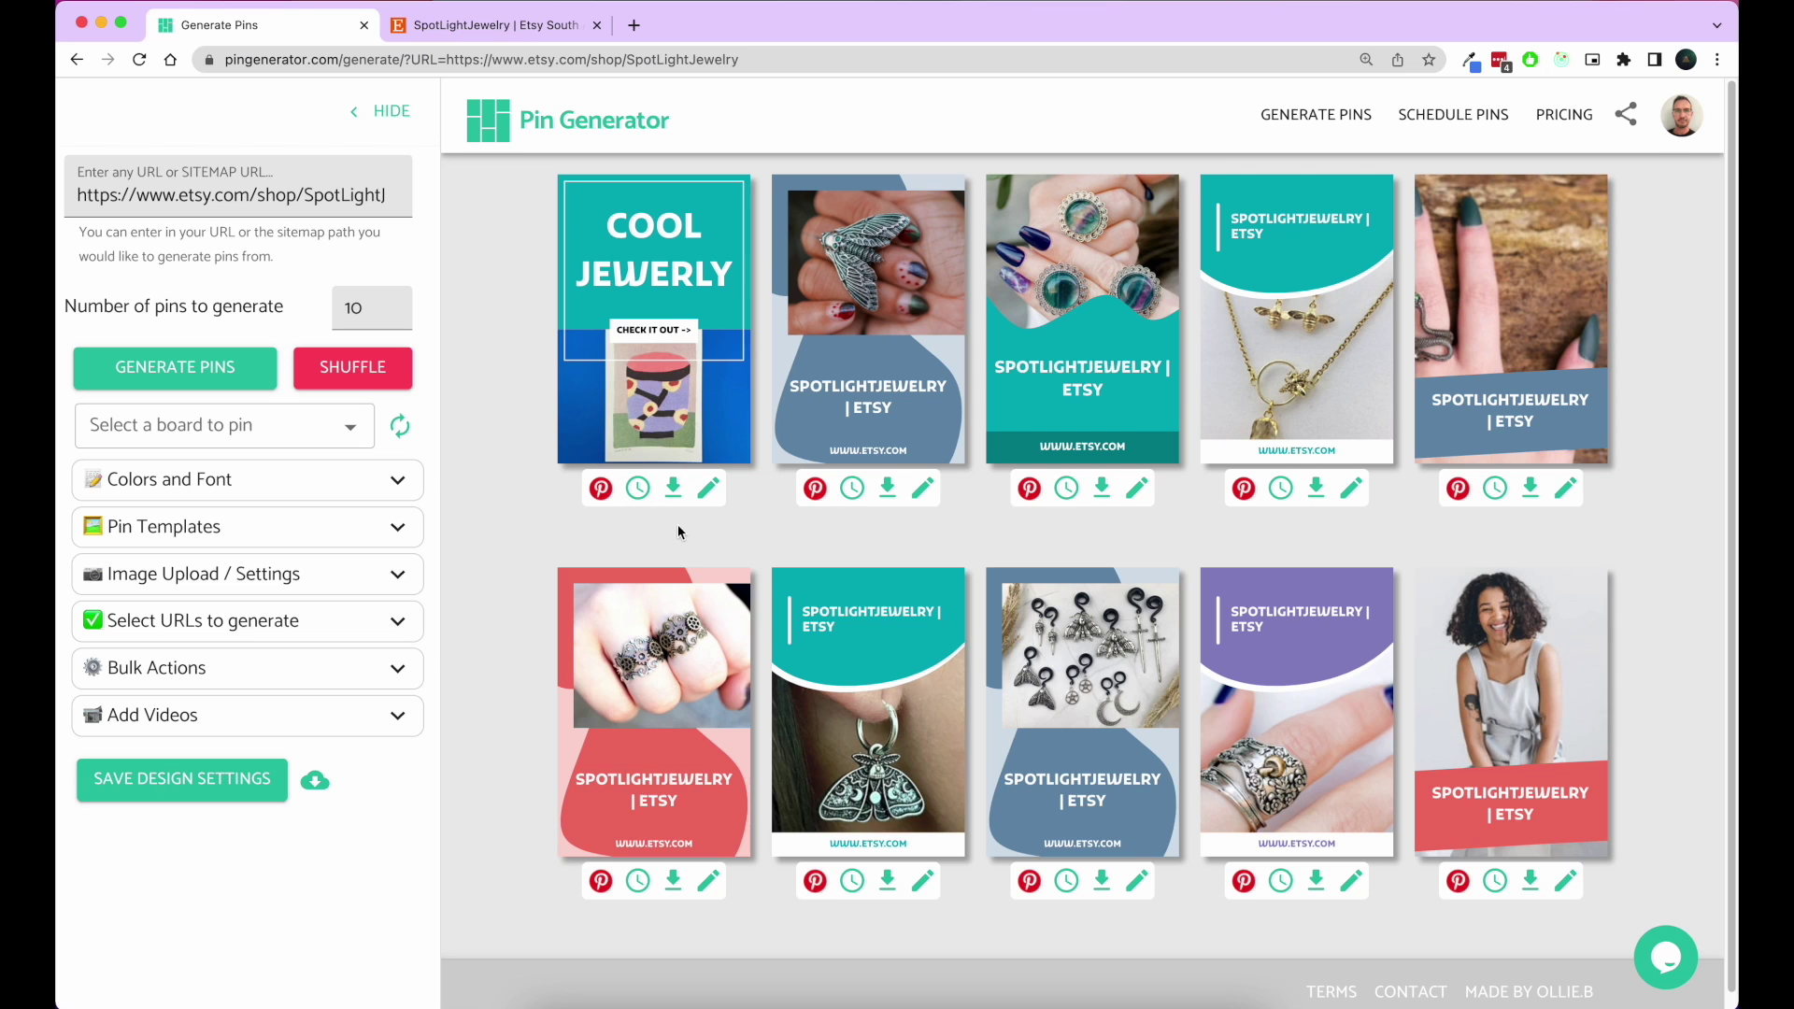
# Nudge the Cool Jewerly pin's image upward and shrink it within the pin.
pyautogui.moveTo(675, 404)
pyautogui.mouseDown()
pyautogui.moveTo(654, 388)
pyautogui.moveTo(675, 398)
pyautogui.mouseUp()
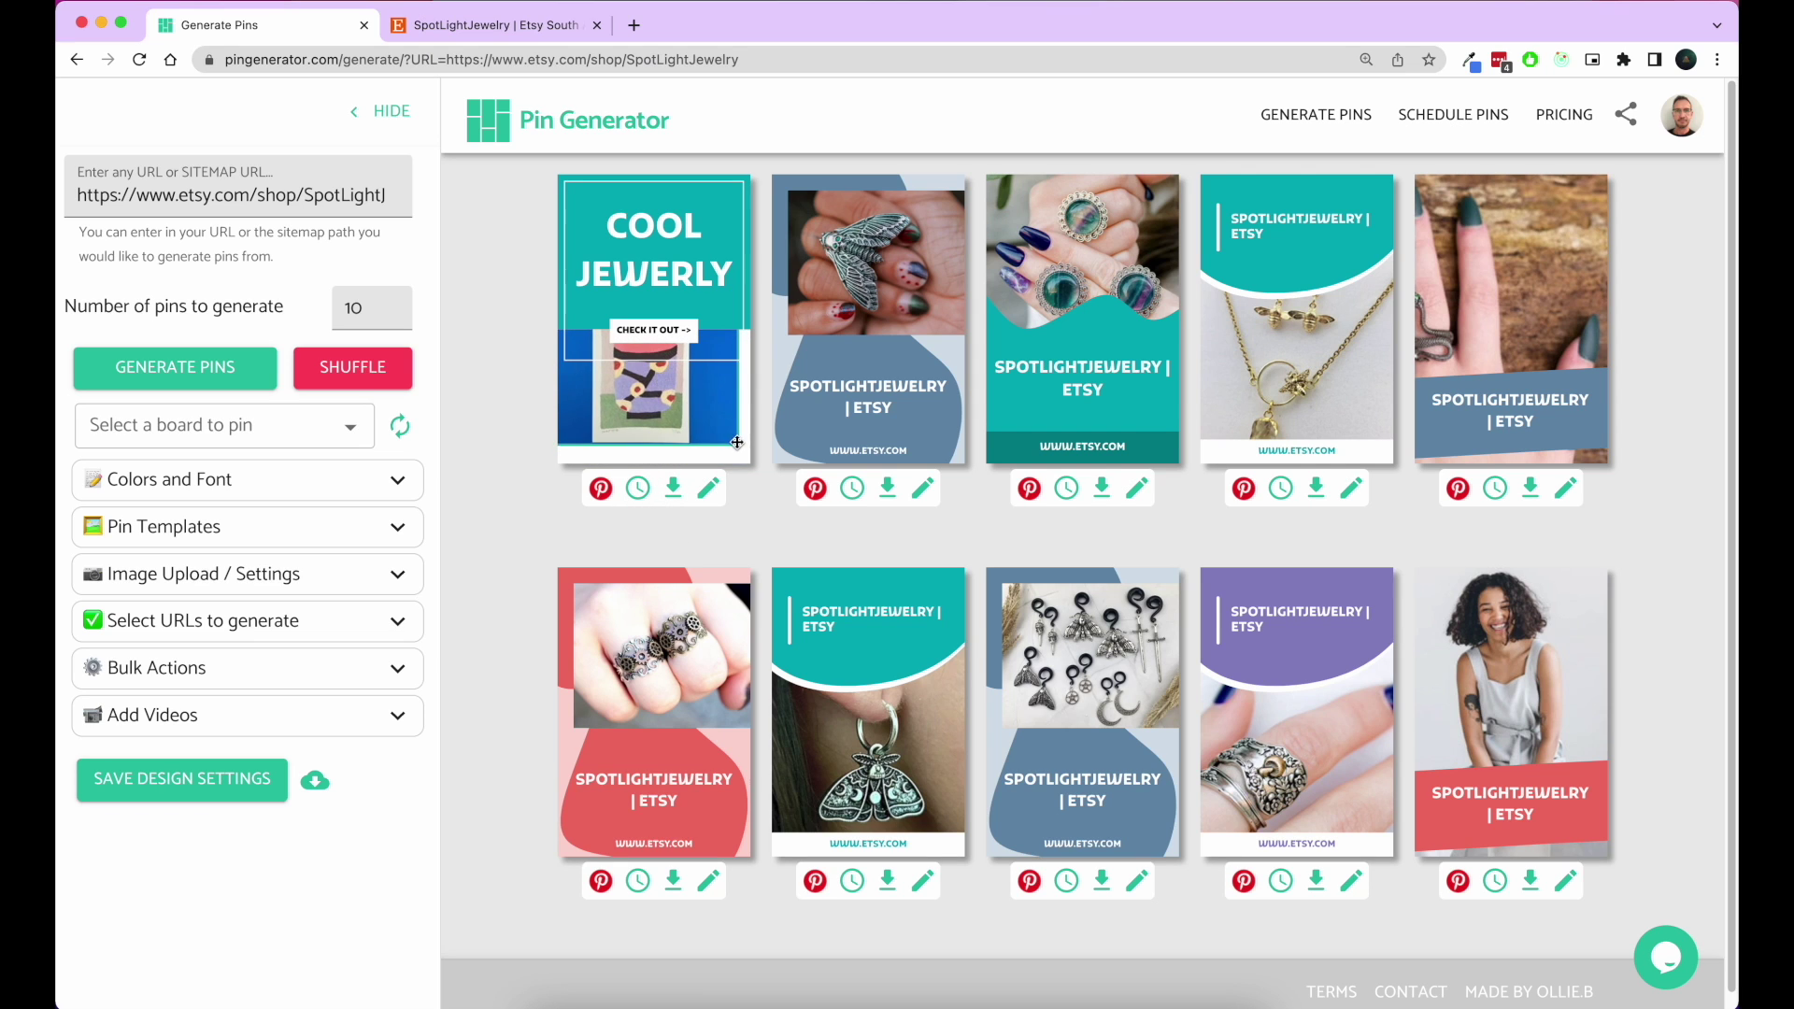
pyautogui.moveTo(739, 448)
pyautogui.mouseDown()
pyautogui.moveTo(666, 398)
pyautogui.moveTo(684, 425)
pyautogui.mouseUp()
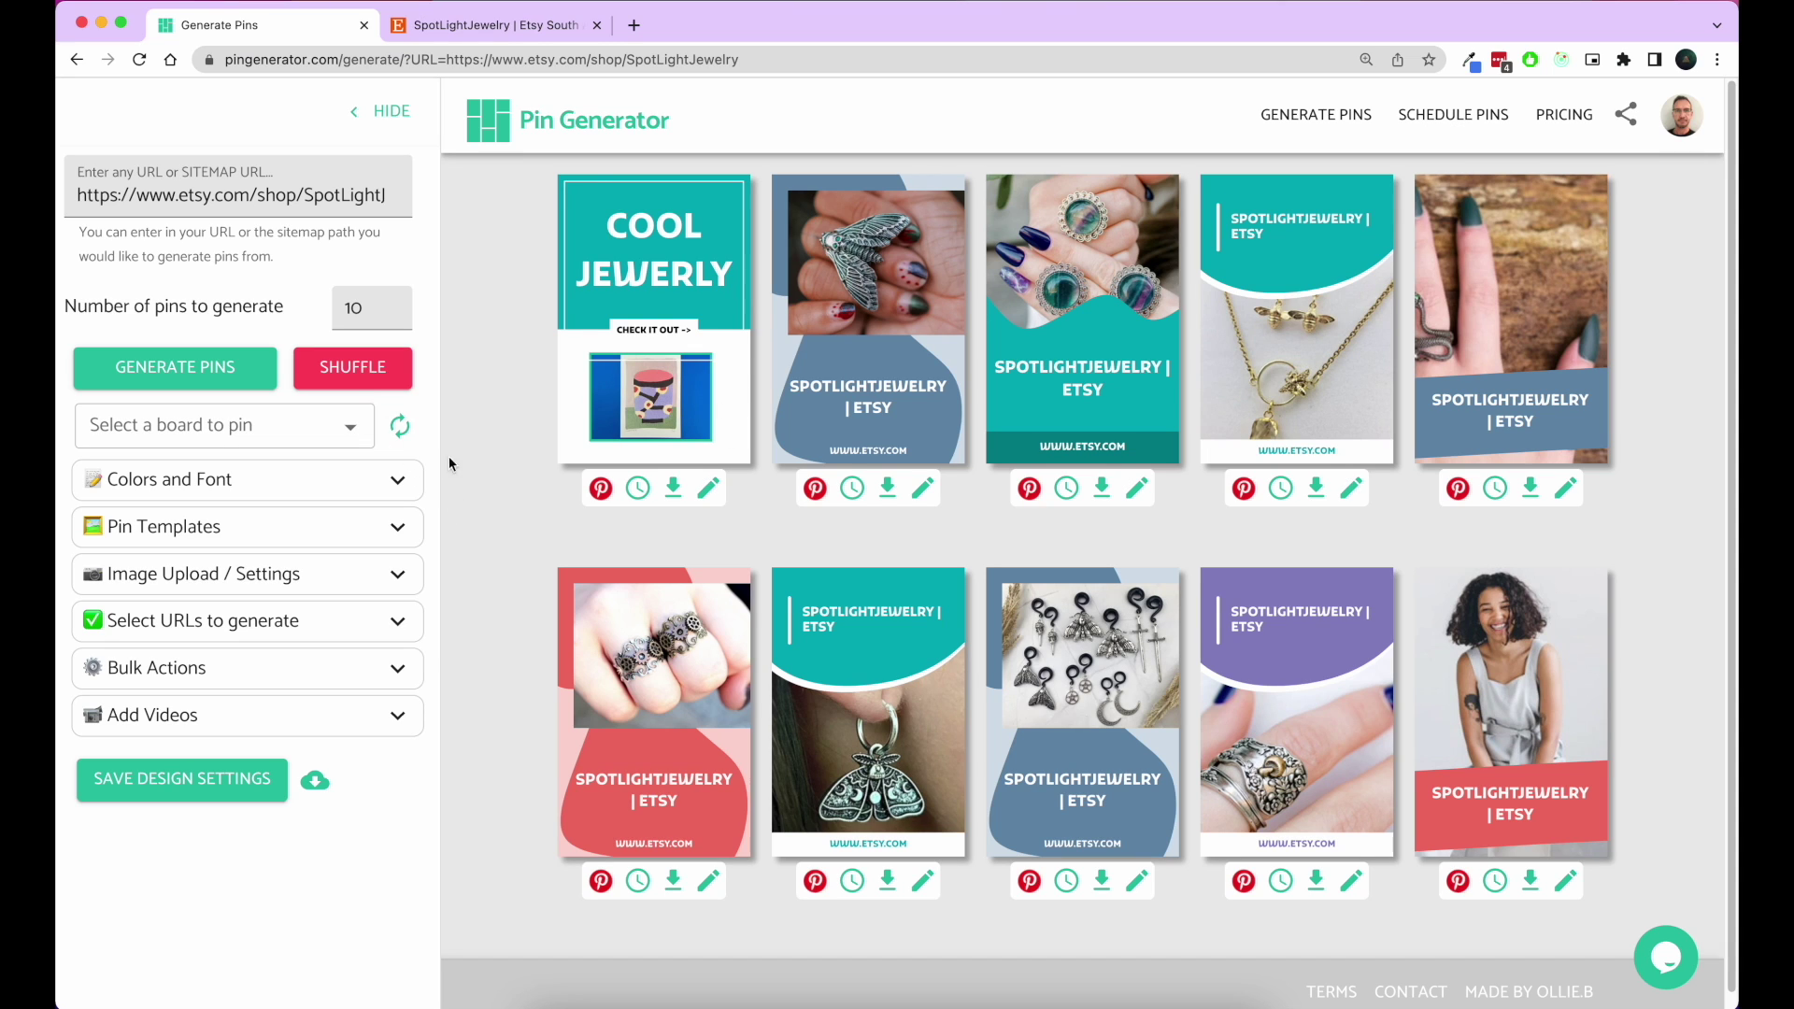
pyautogui.click(396, 576)
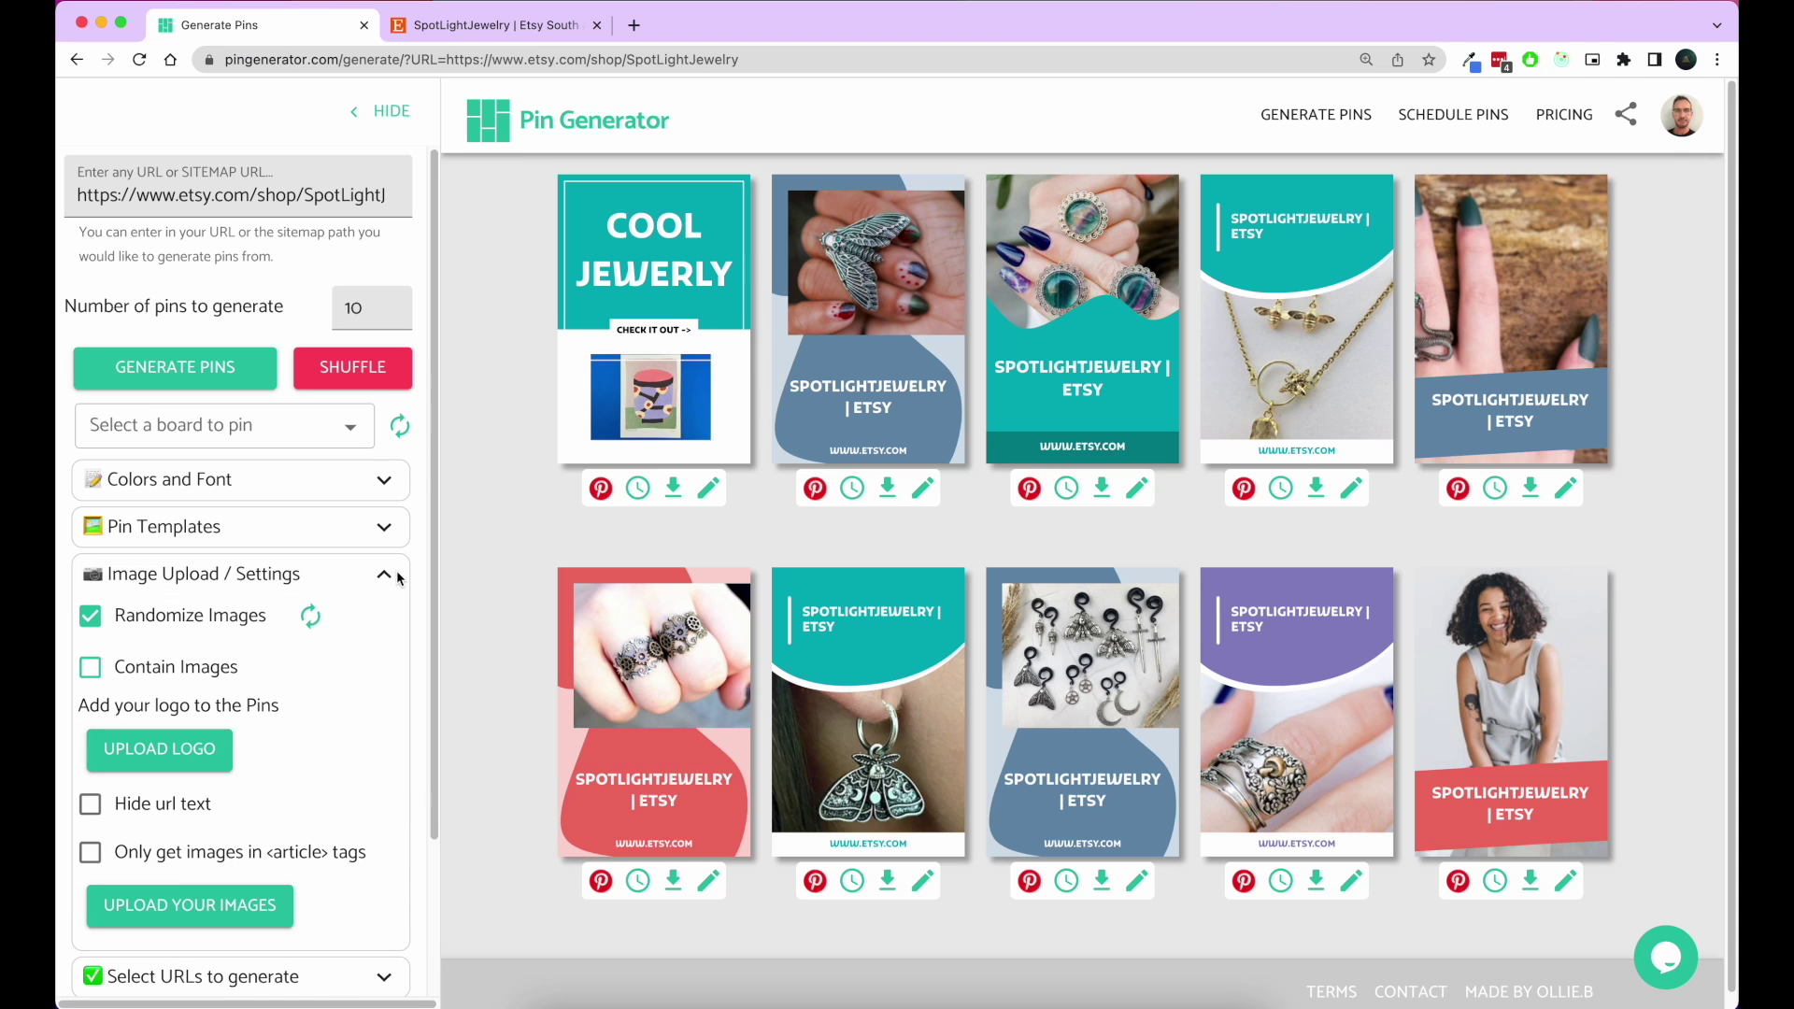
pyautogui.click(387, 577)
pyautogui.click(383, 479)
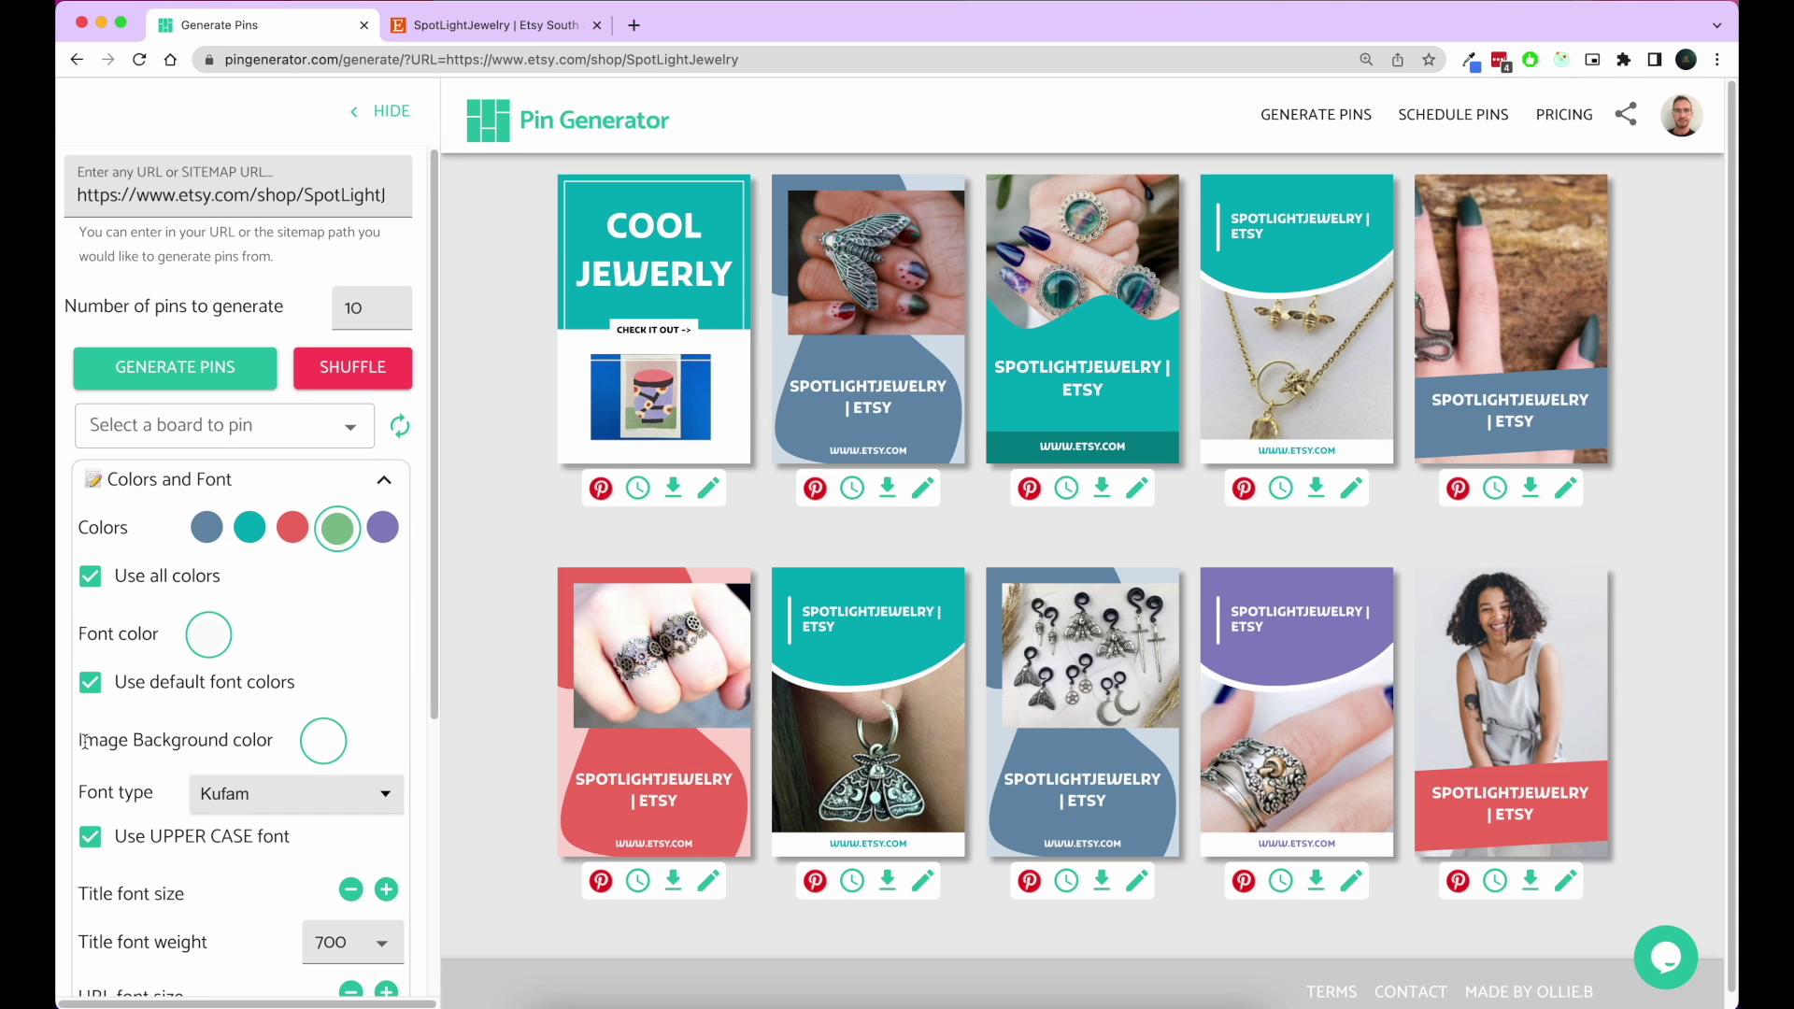
pyautogui.moveTo(81, 740); pyautogui.dragTo(266, 741)
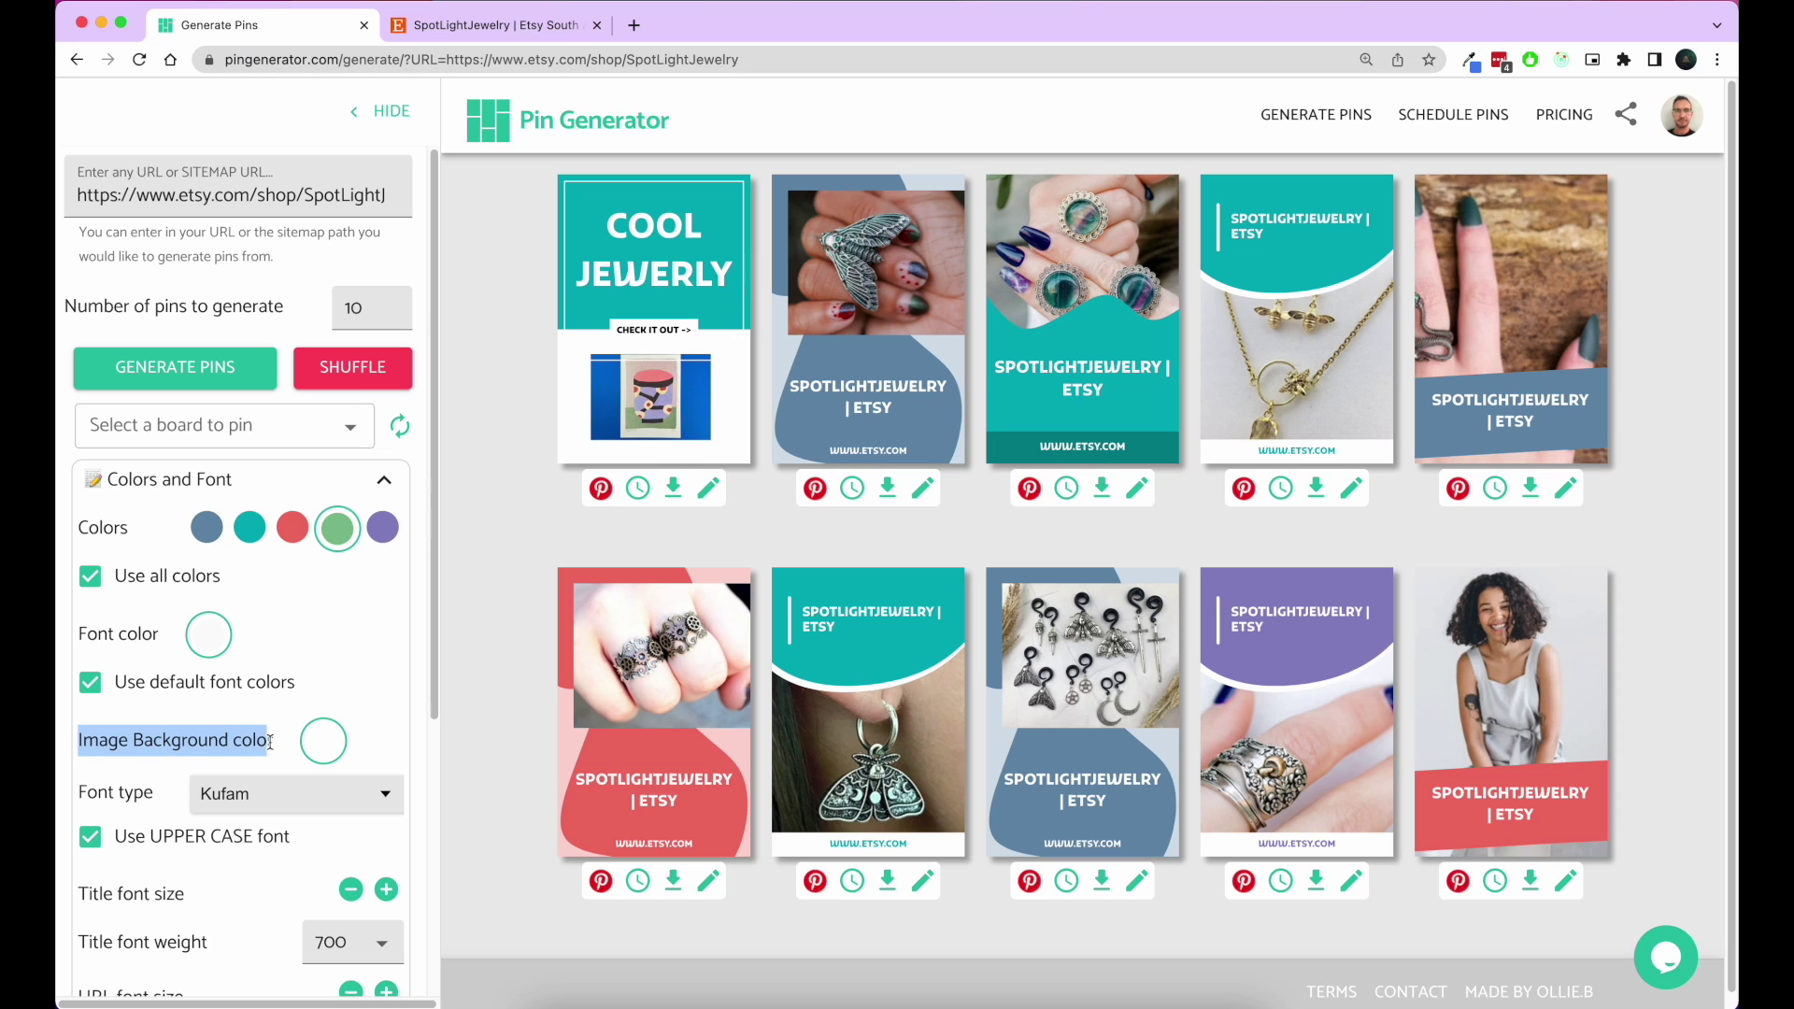
pyautogui.click(322, 741)
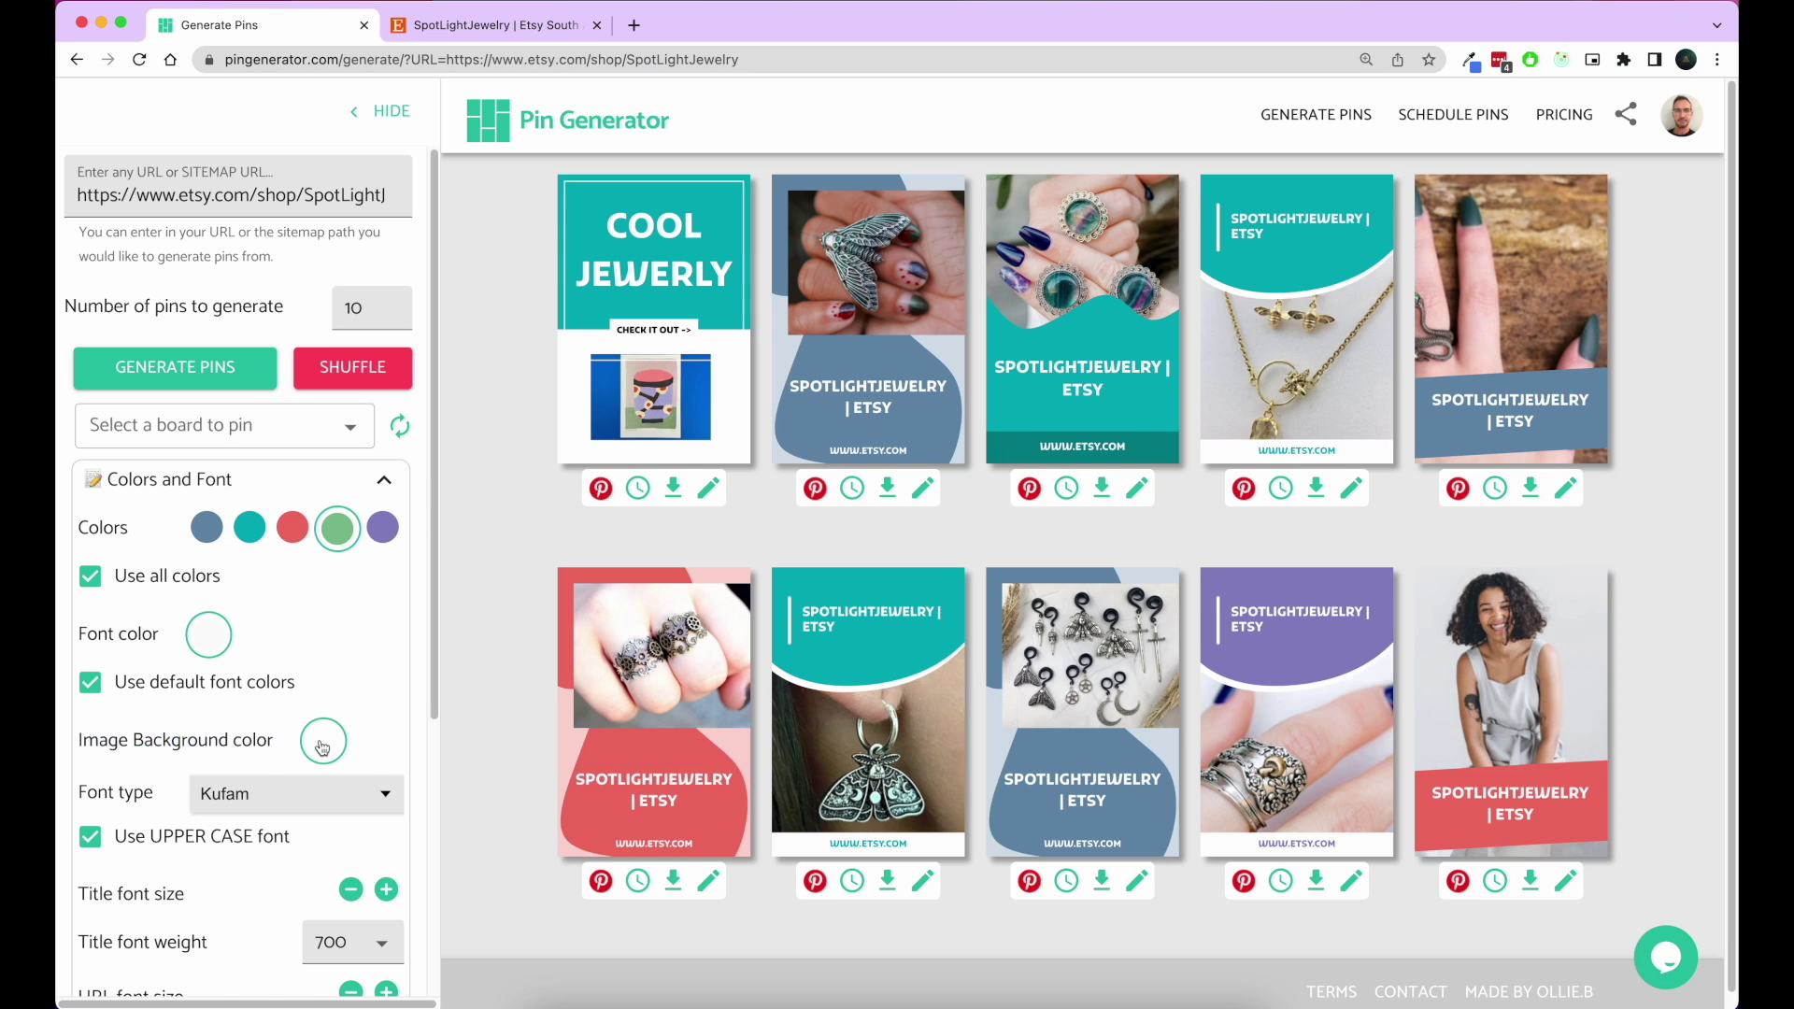
pyautogui.moveTo(307, 946); pyautogui.dragTo(296, 952)
pyautogui.moveTo(332, 822); pyautogui.dragTo(347, 811)
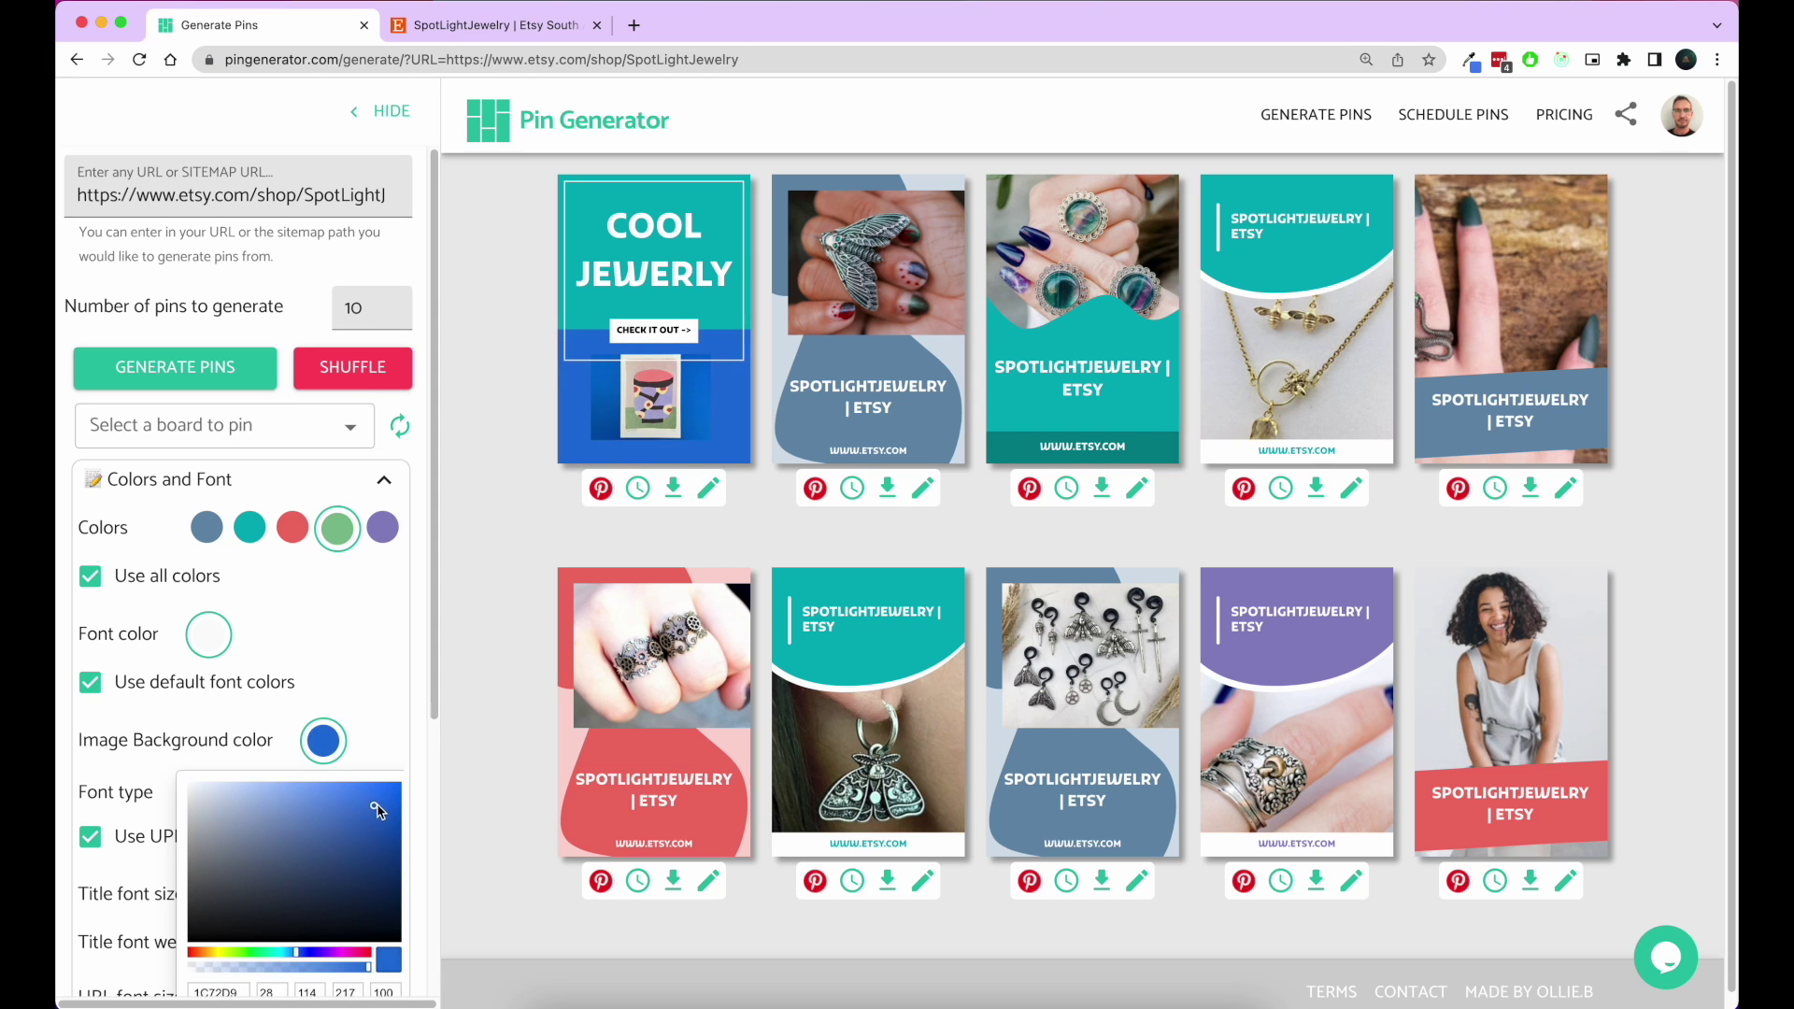
pyautogui.moveTo(347, 811); pyautogui.dragTo(193, 783)
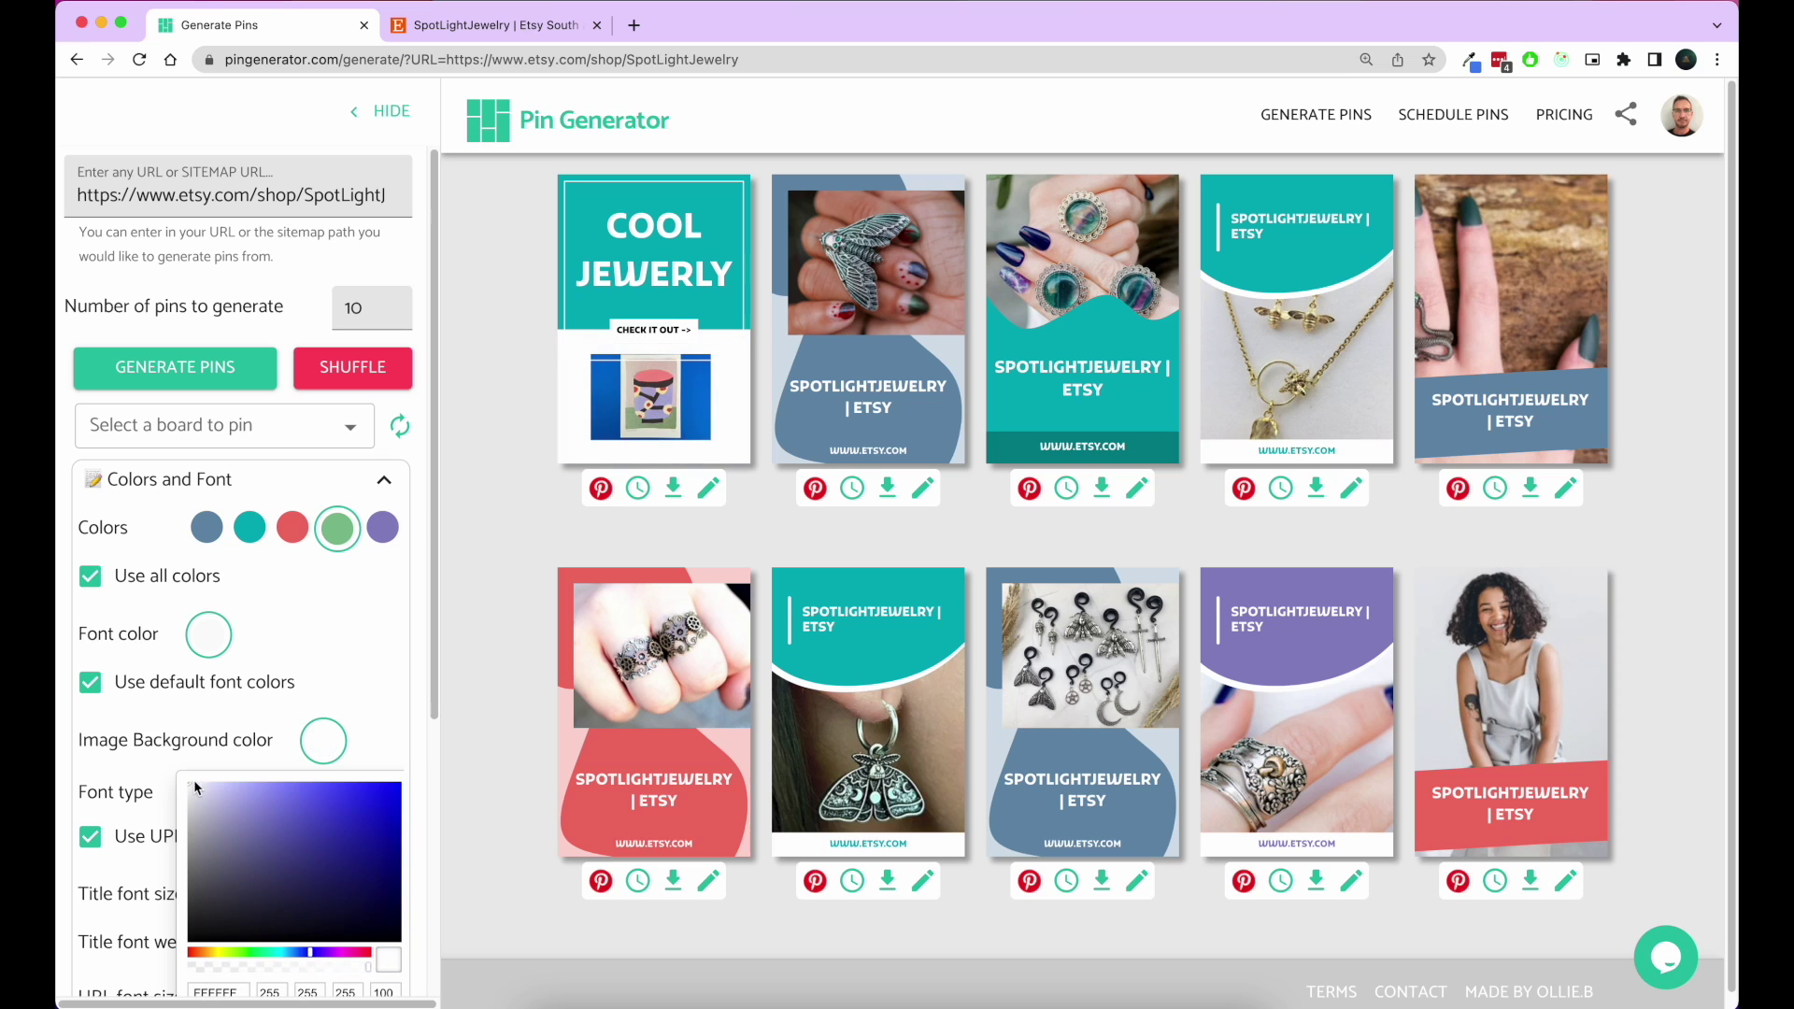
pyautogui.click(479, 752)
pyautogui.click(387, 486)
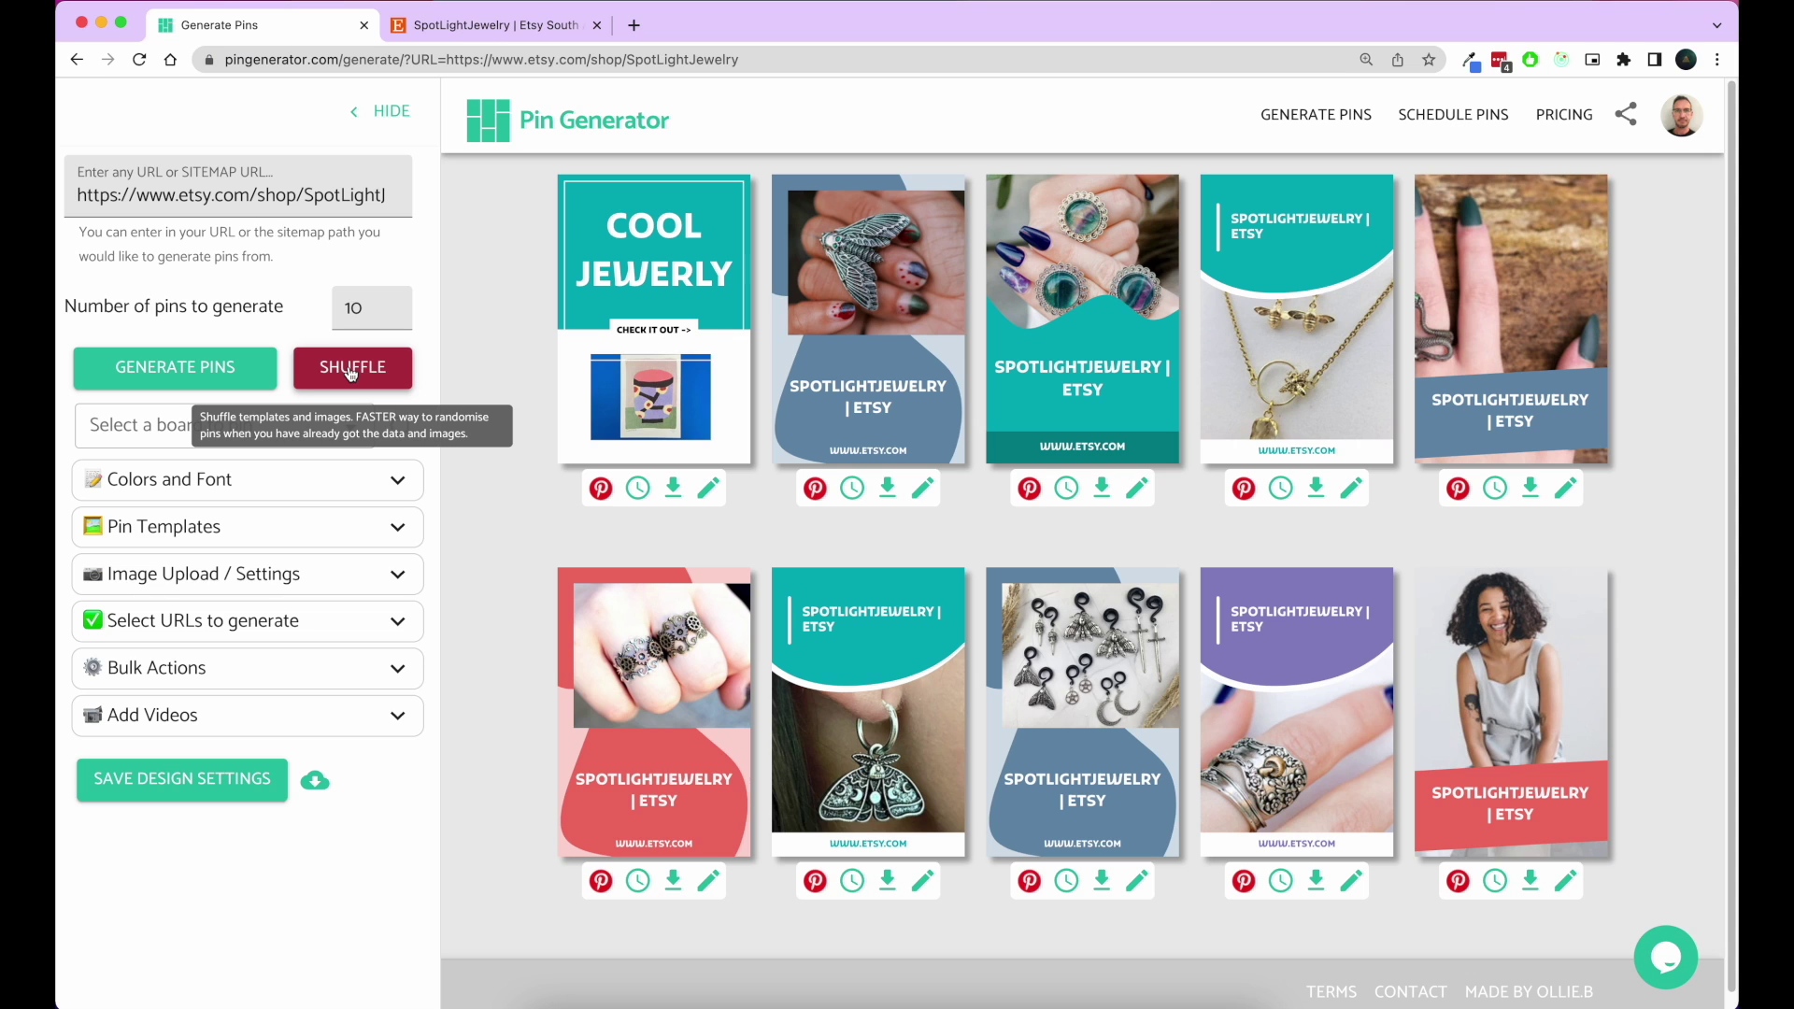
# Shuffle the pin templates twice, then select the Etsy shop's RINGS section address.
pyautogui.click(351, 370)
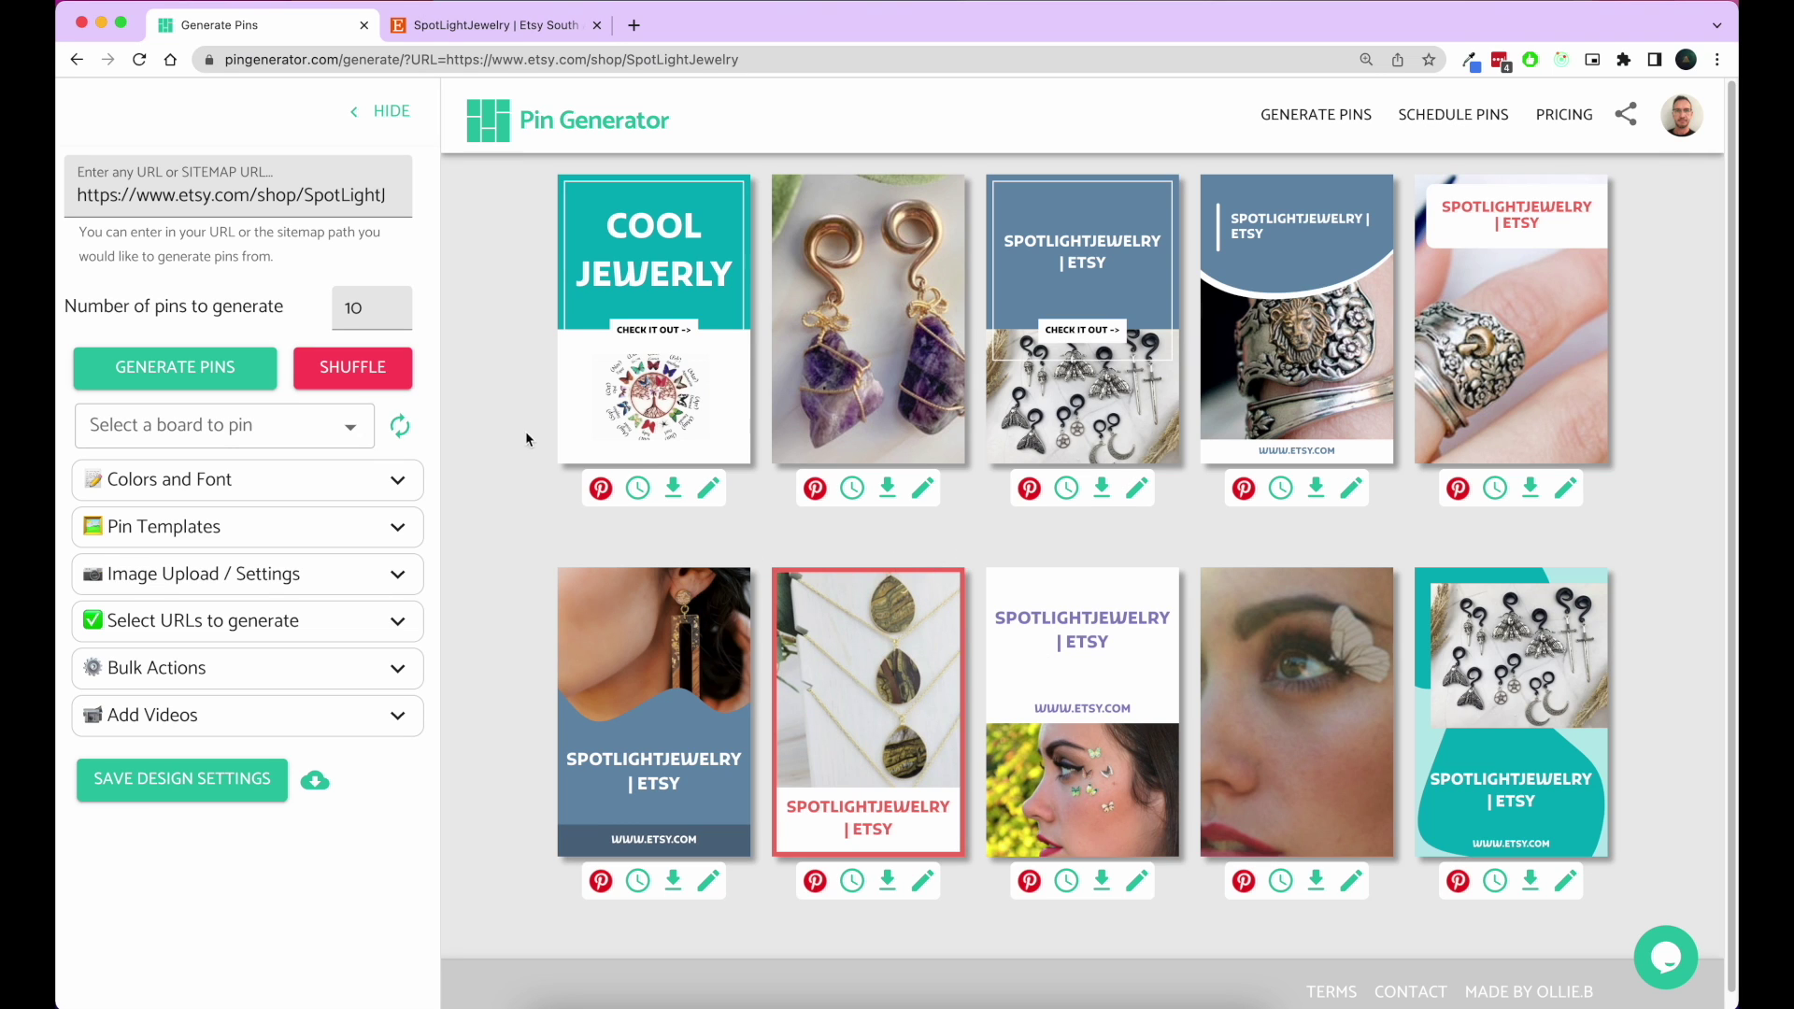
pyautogui.click(353, 368)
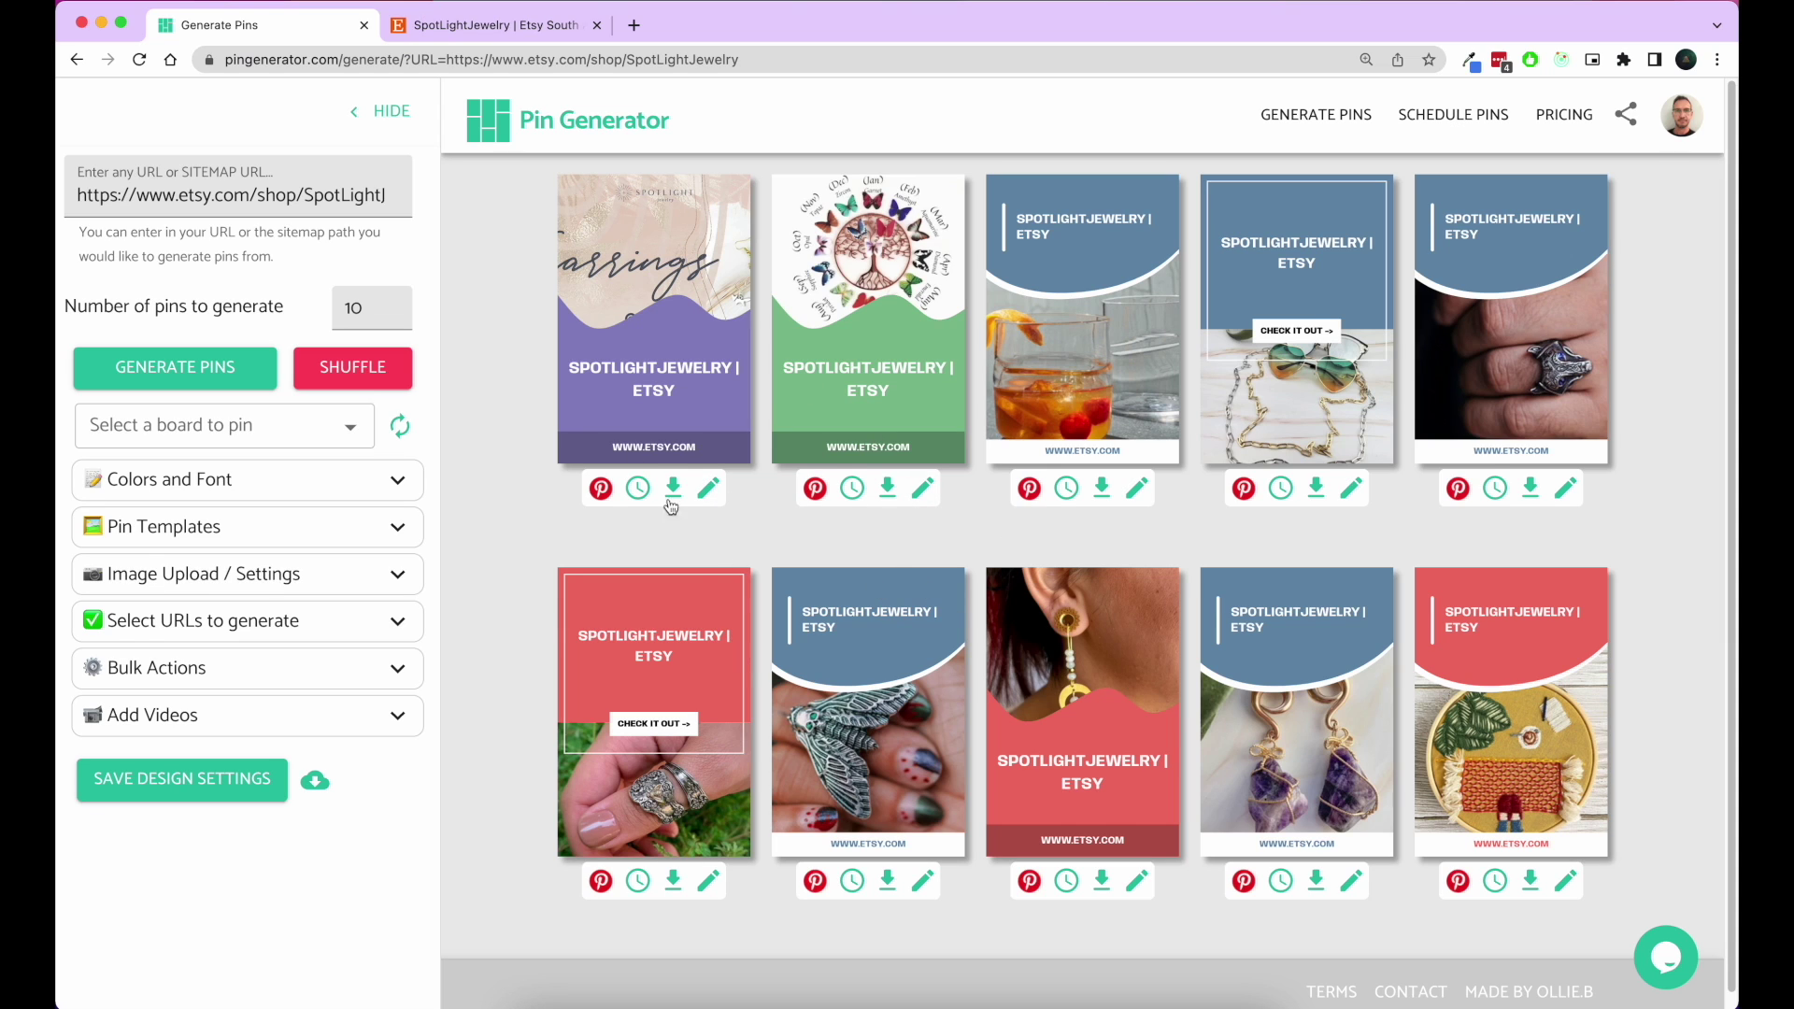
pyautogui.click(502, 28)
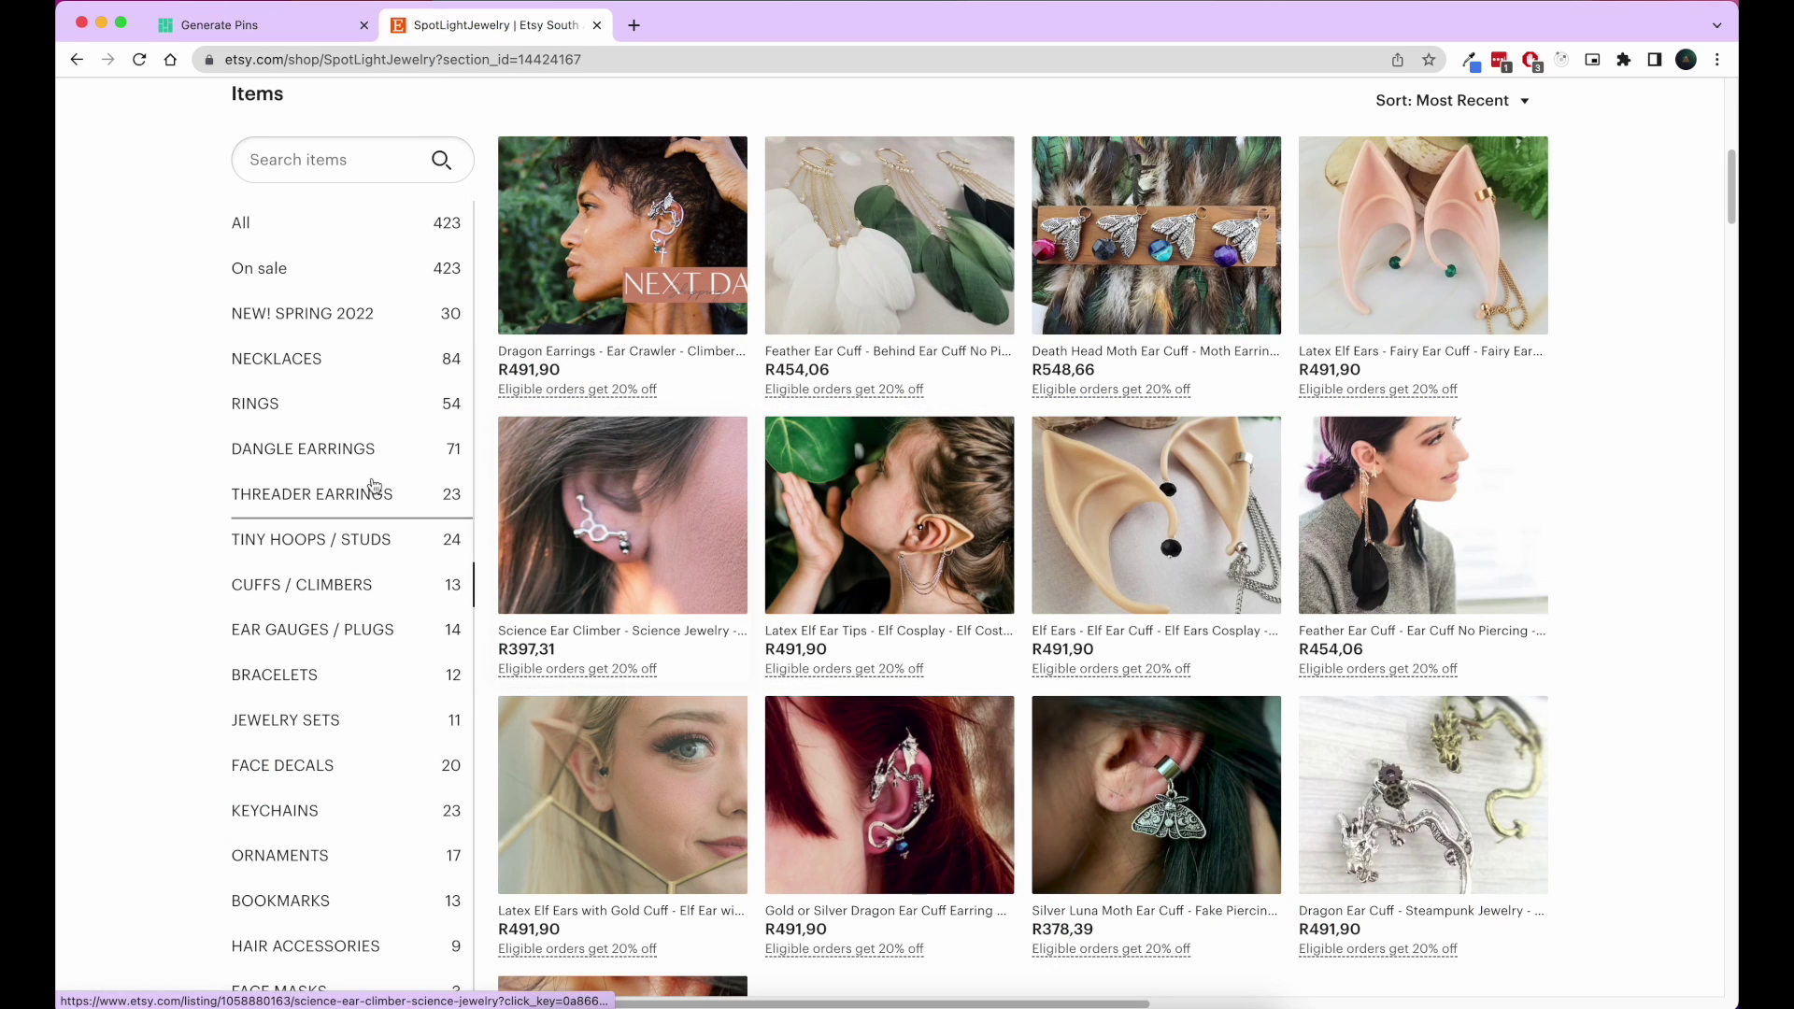
pyautogui.click(270, 407)
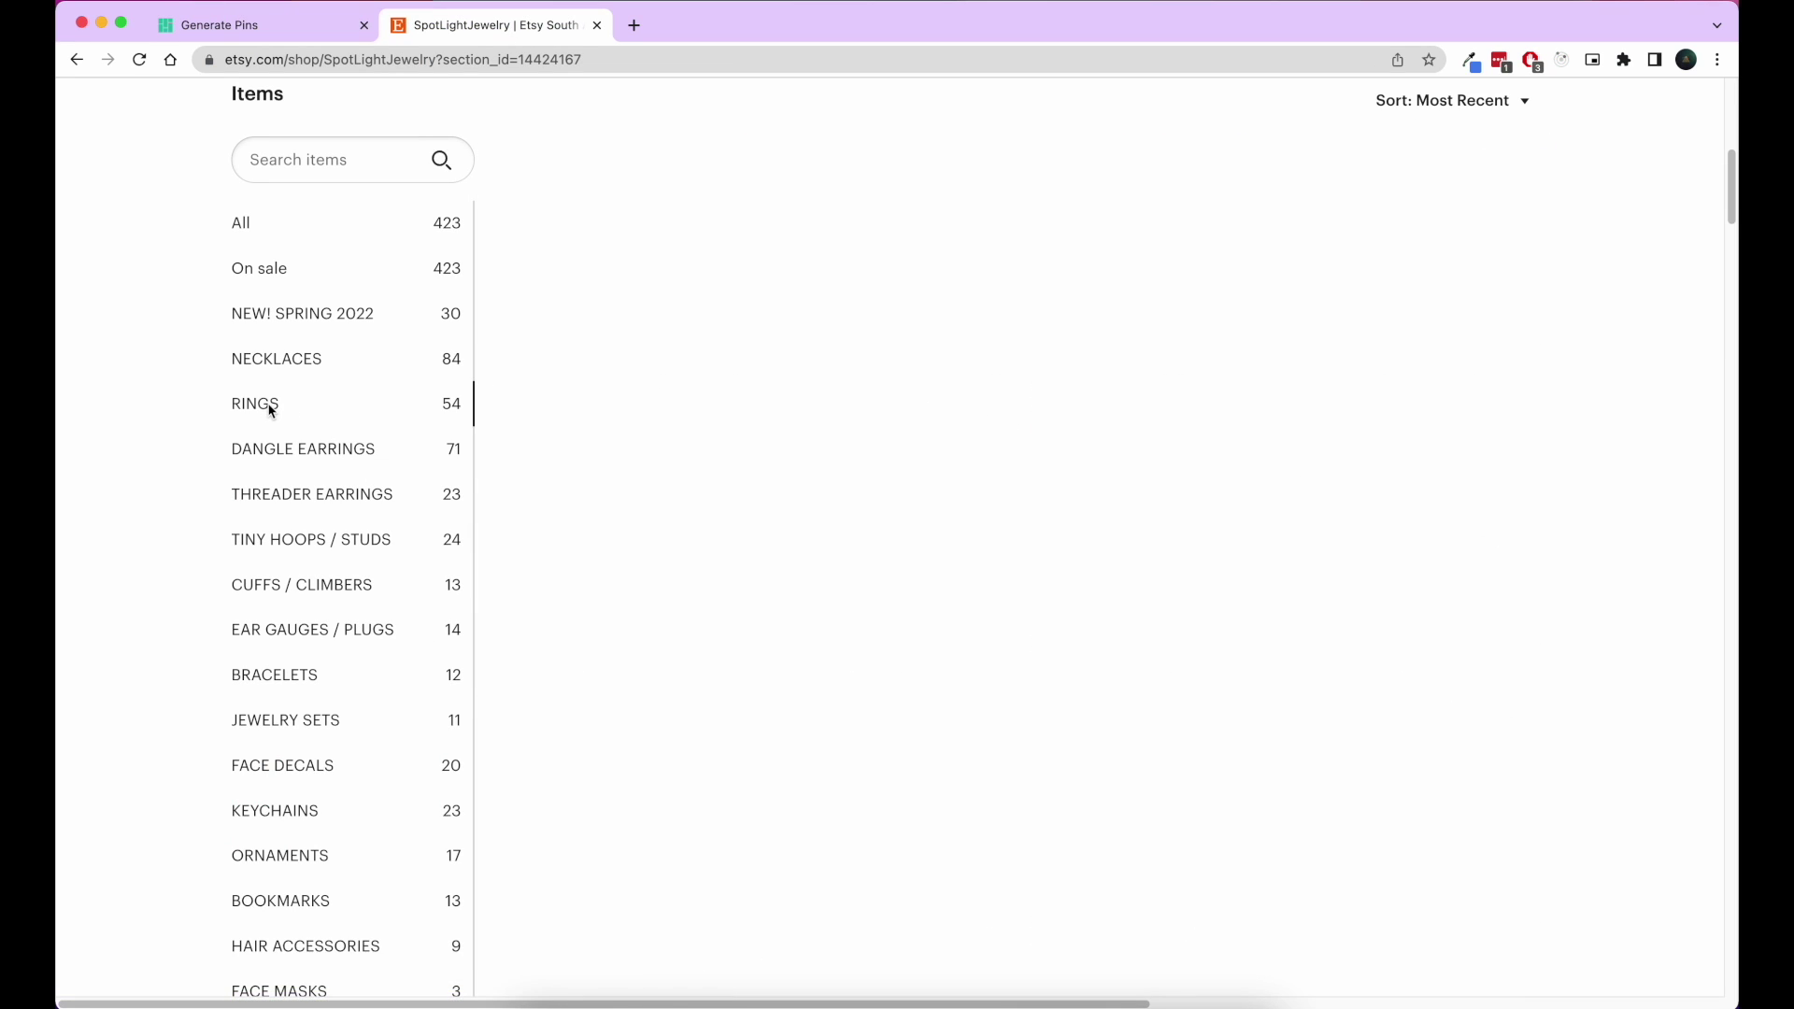
pyautogui.click(626, 58)
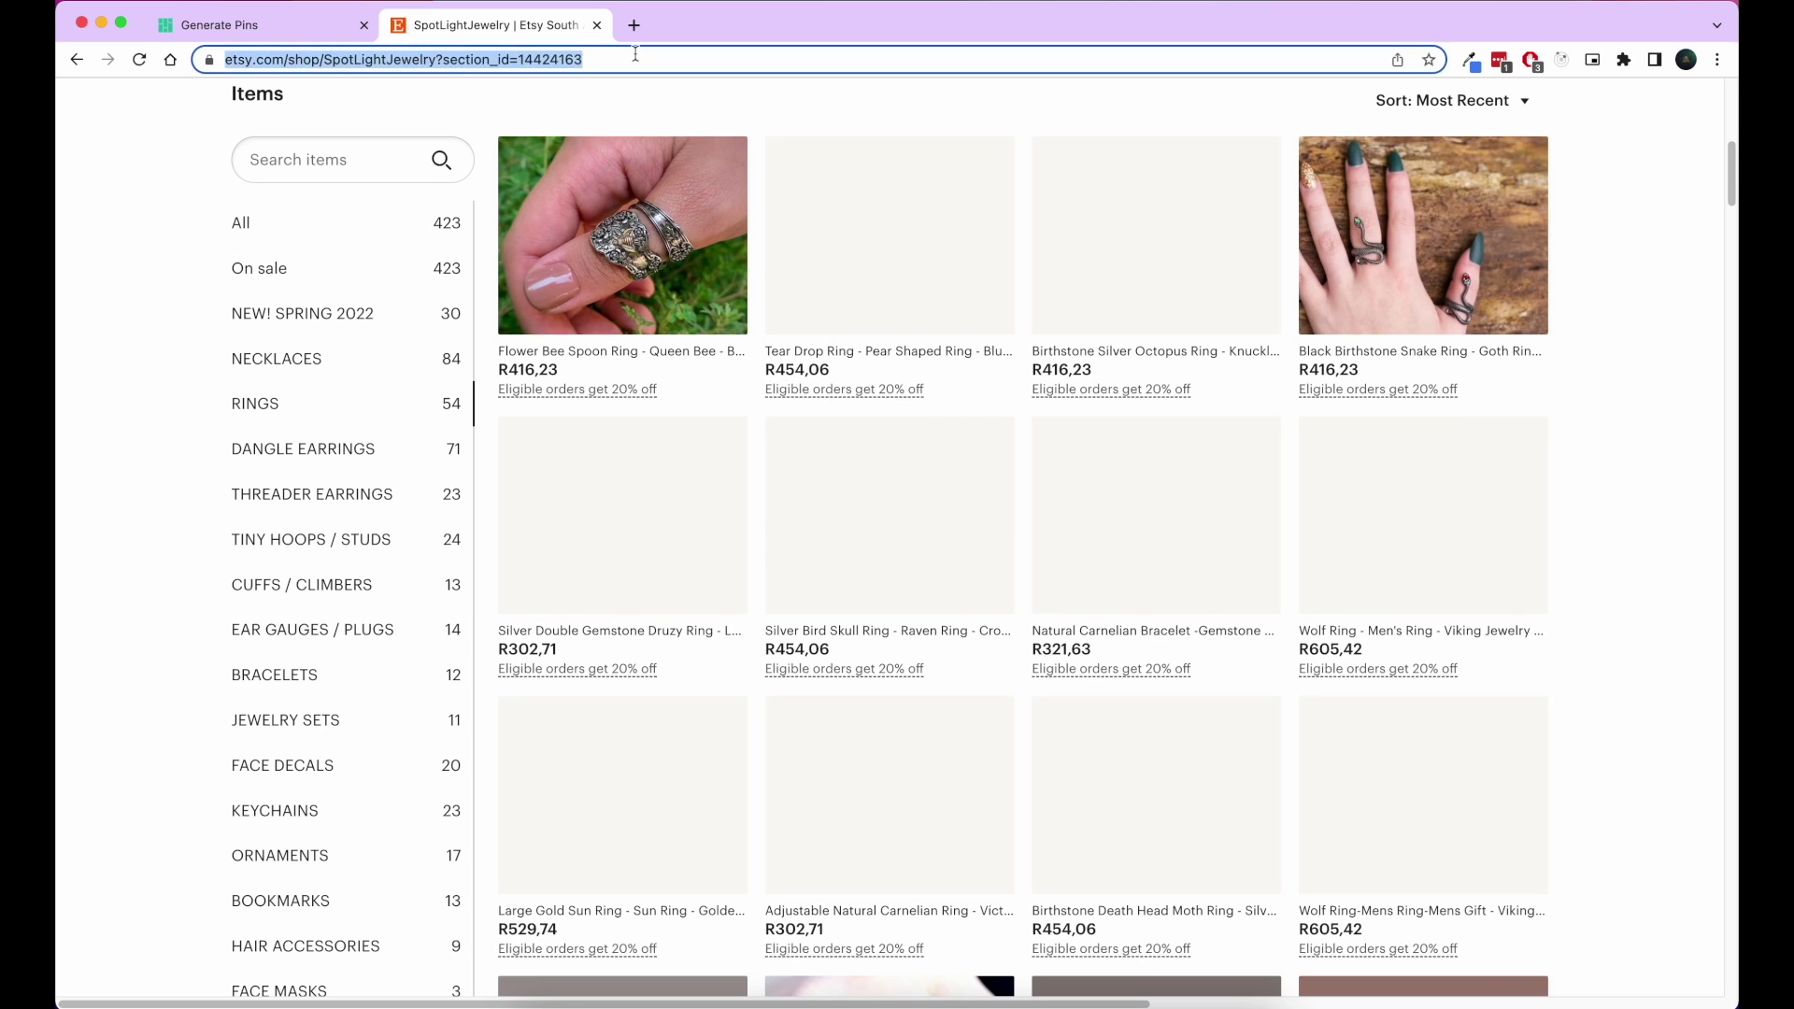
pyautogui.hotkey('ctrl', 'shift', 'Tab')
# Generate pins from the pasted SpotLightJewelry Rings section URL.
pyautogui.click(233, 195)
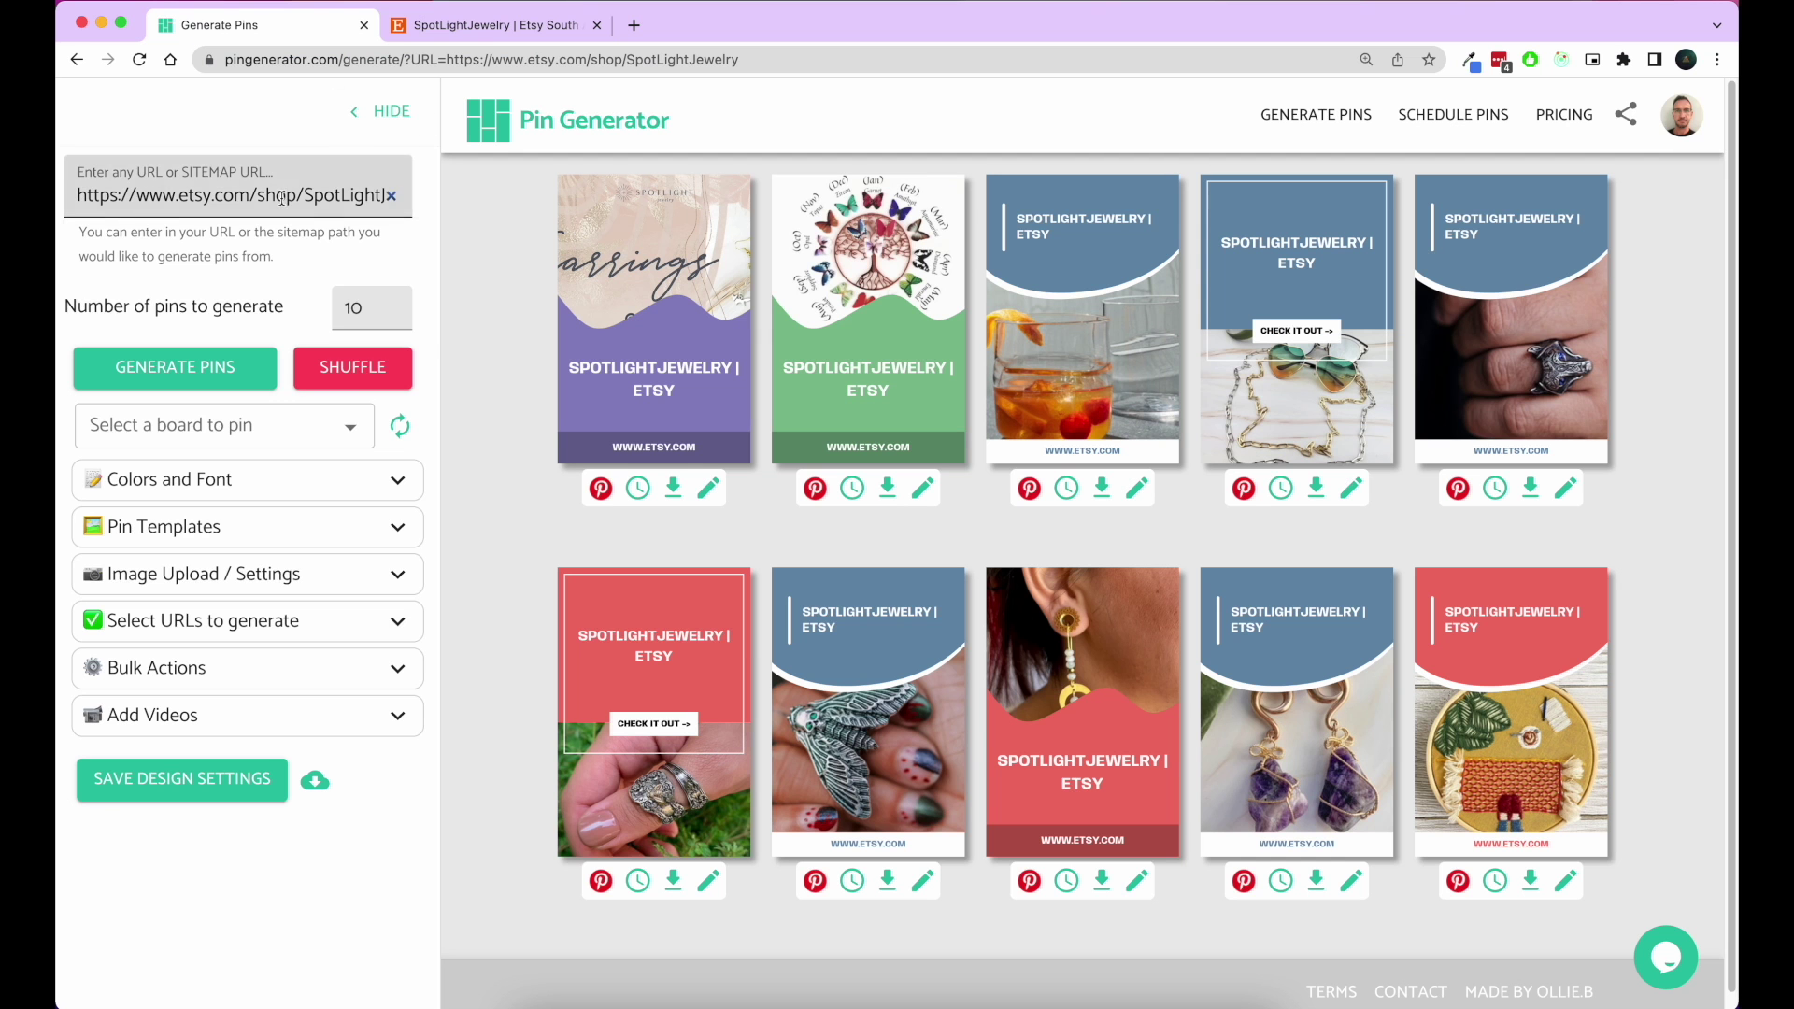
pyautogui.hotkey('ctrl', 'a')
pyautogui.hotkey('ctrl', 'v')
pyautogui.click(223, 373)
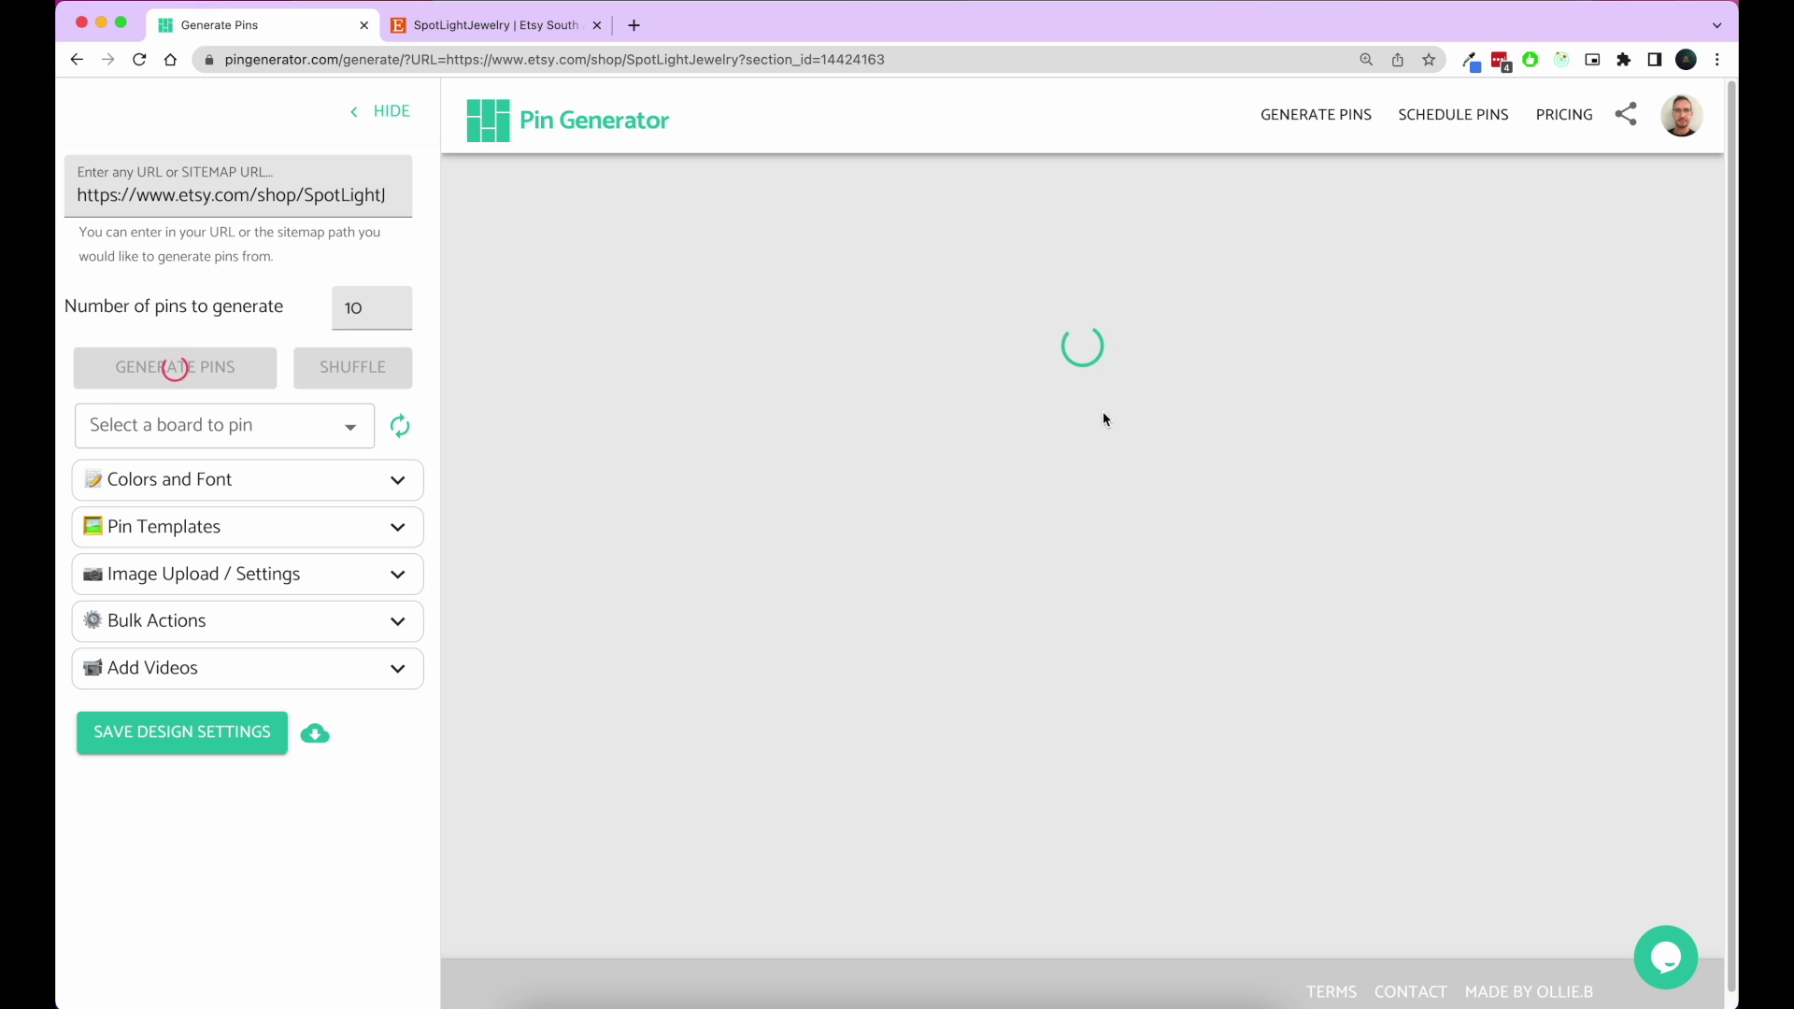
# Check the Etsy shop tab, look at the new ring pins, then return to Etsy.
pyautogui.click(484, 28)
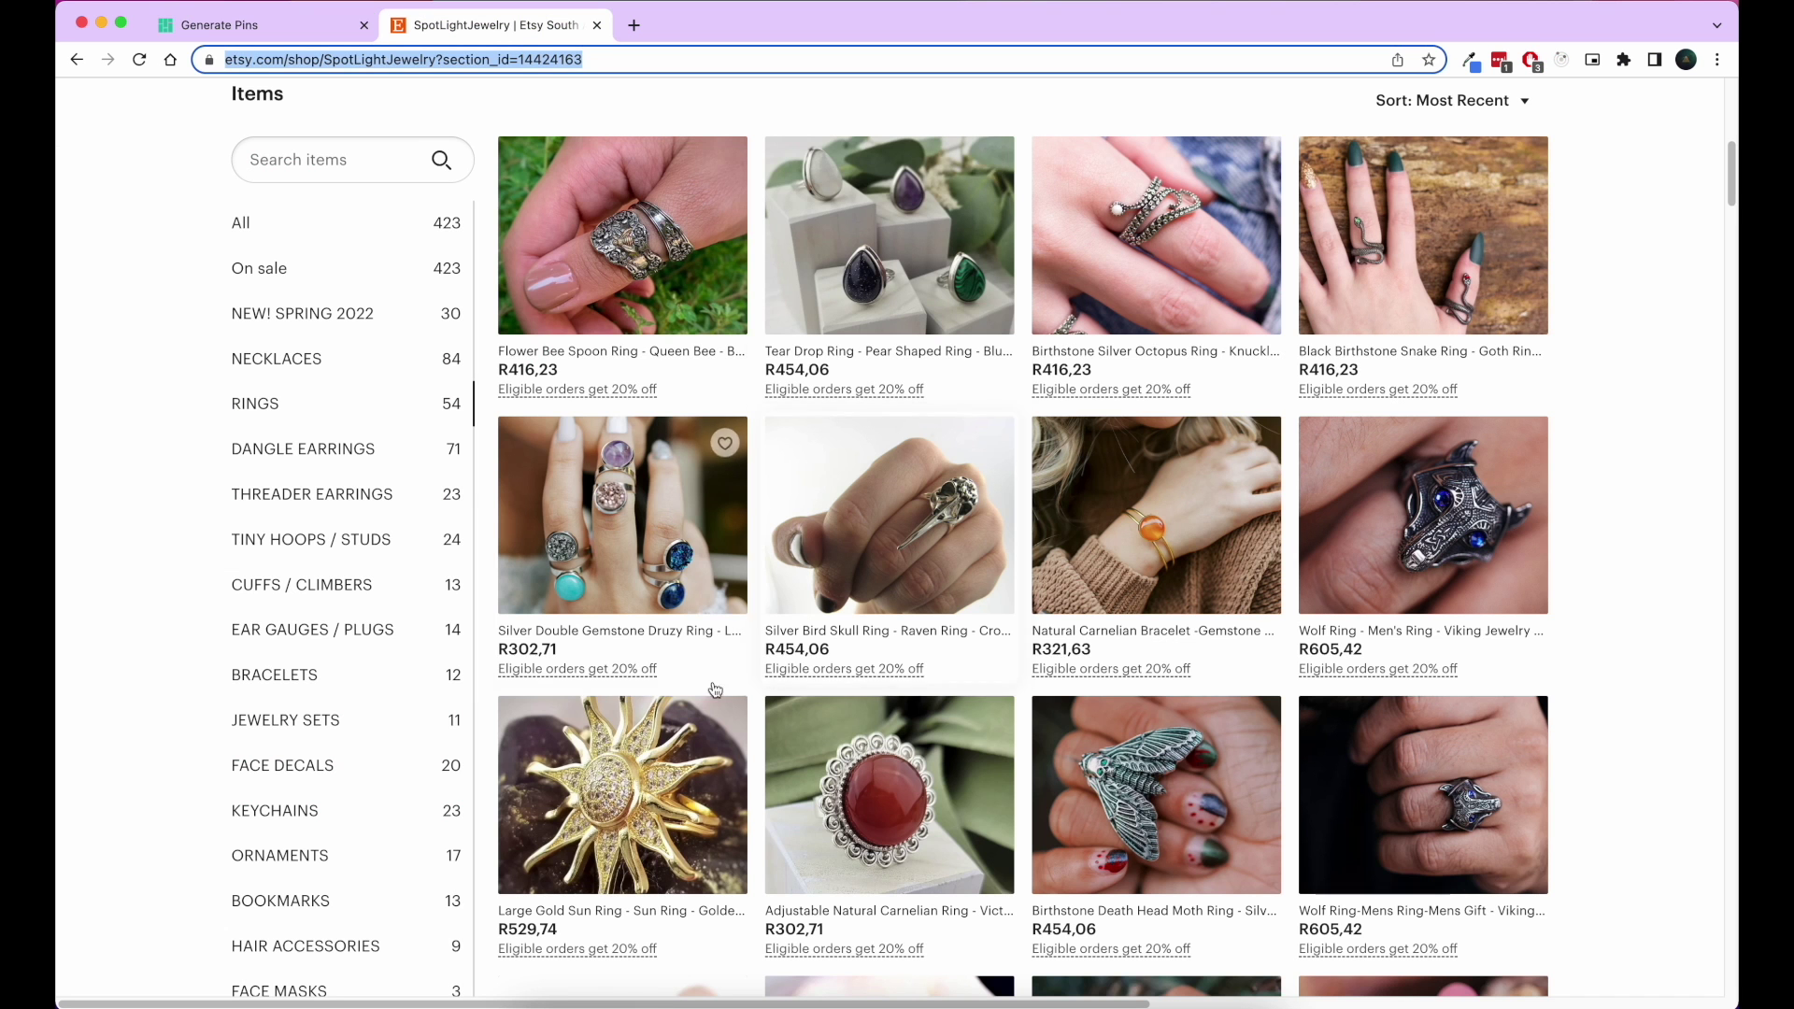
pyautogui.click(295, 29)
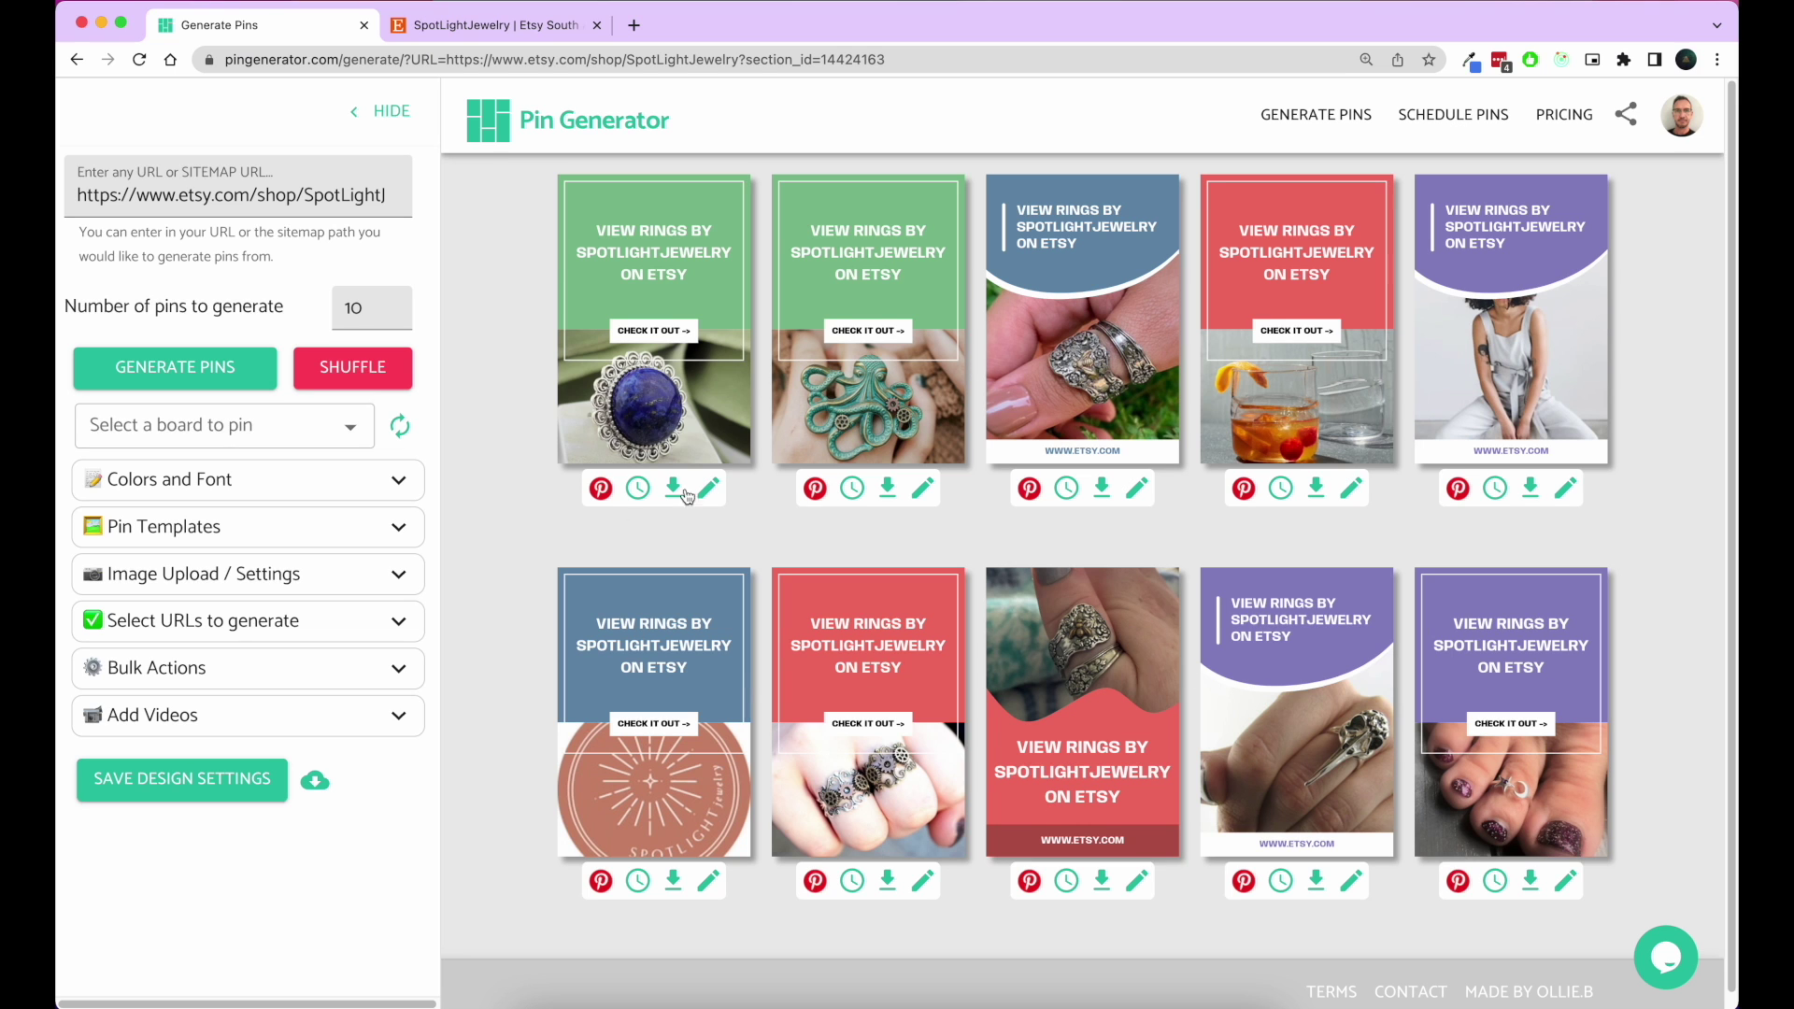
pyautogui.click(498, 29)
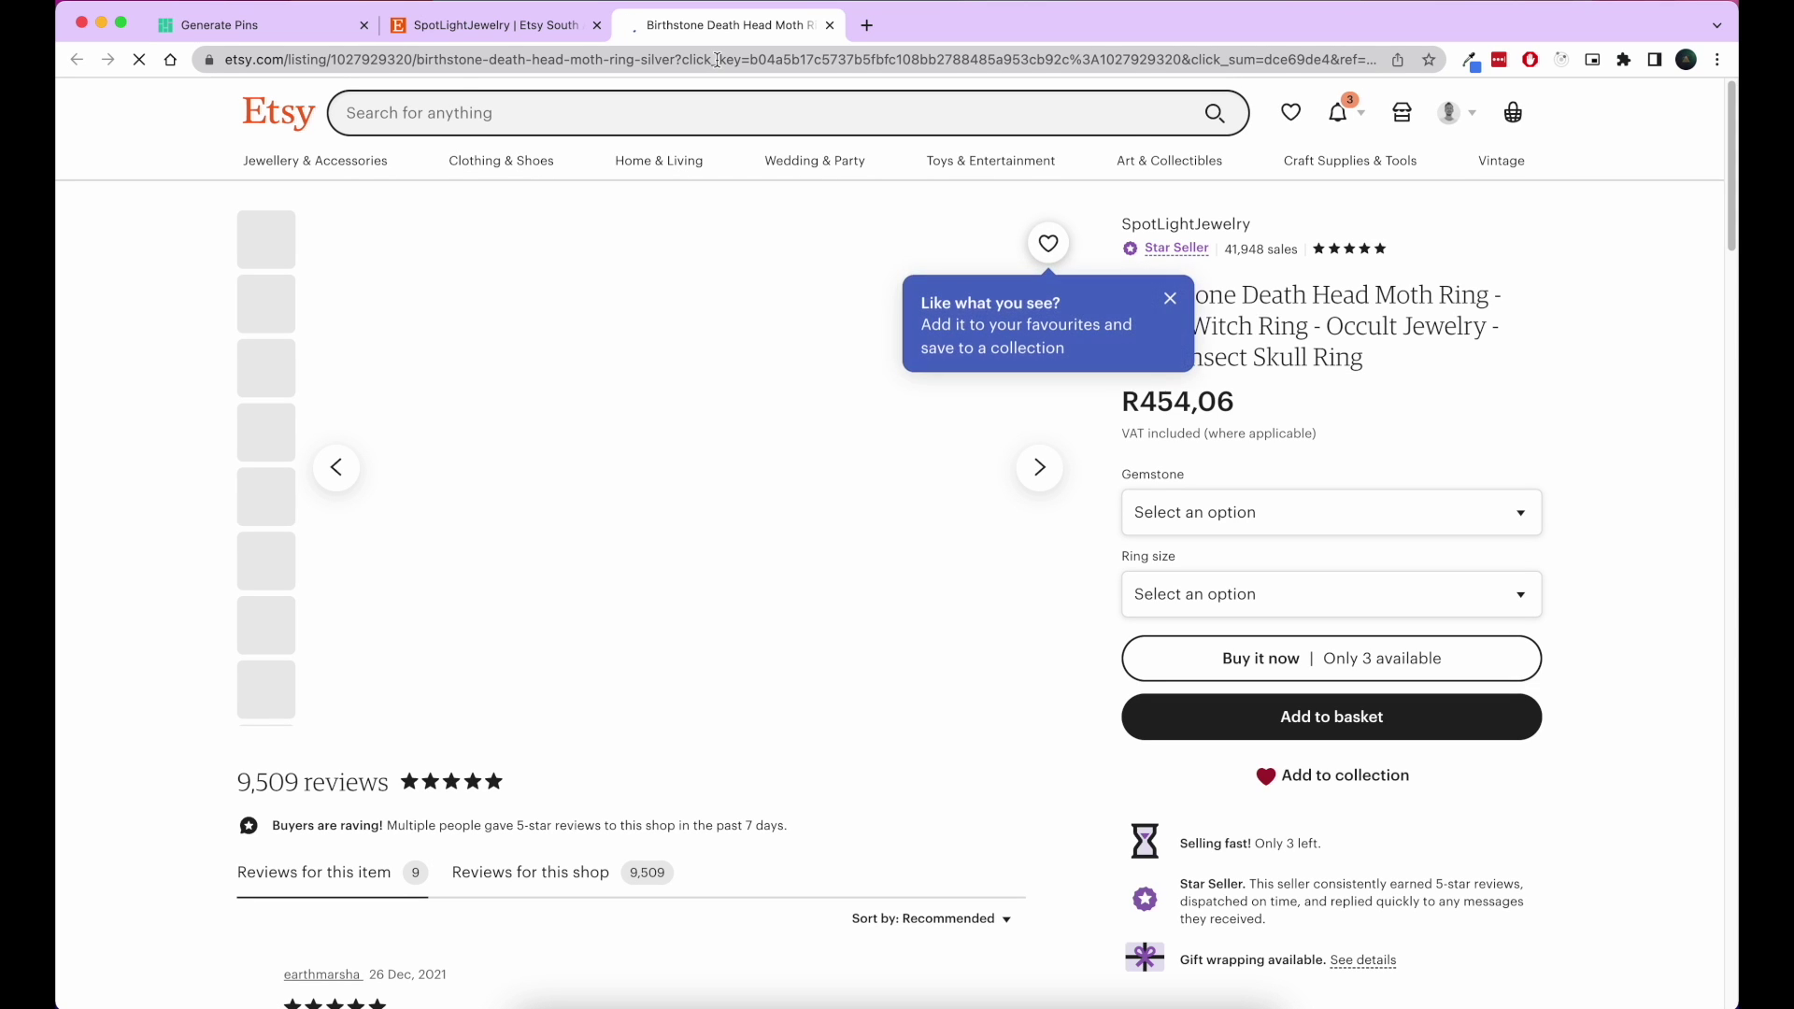
# Copy the Birthstone Death Head Moth Ring listing address and return to Pin Generator.
pyautogui.click(931, 58)
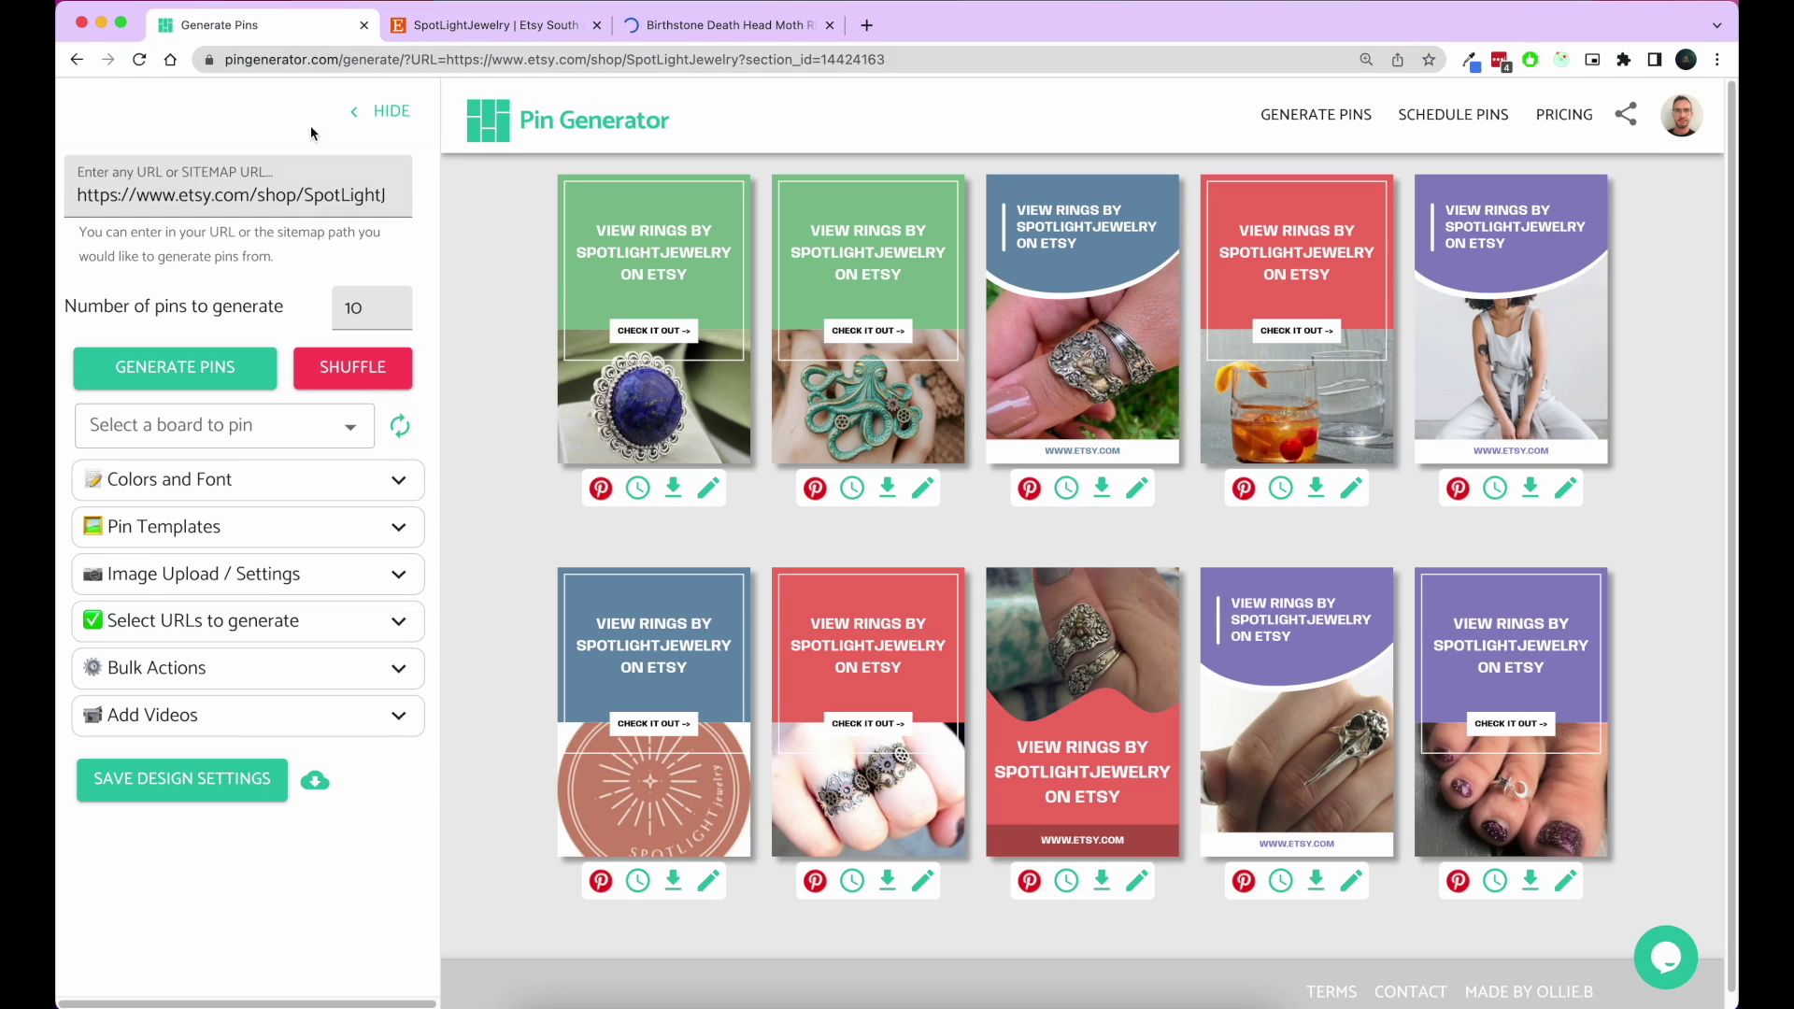
pyautogui.click(271, 24)
# Generate pins from the pasted Death Head Moth Ring listing URL.
pyautogui.hotkey('ctrl', 'a')
pyautogui.hotkey('ctrl', 'v')
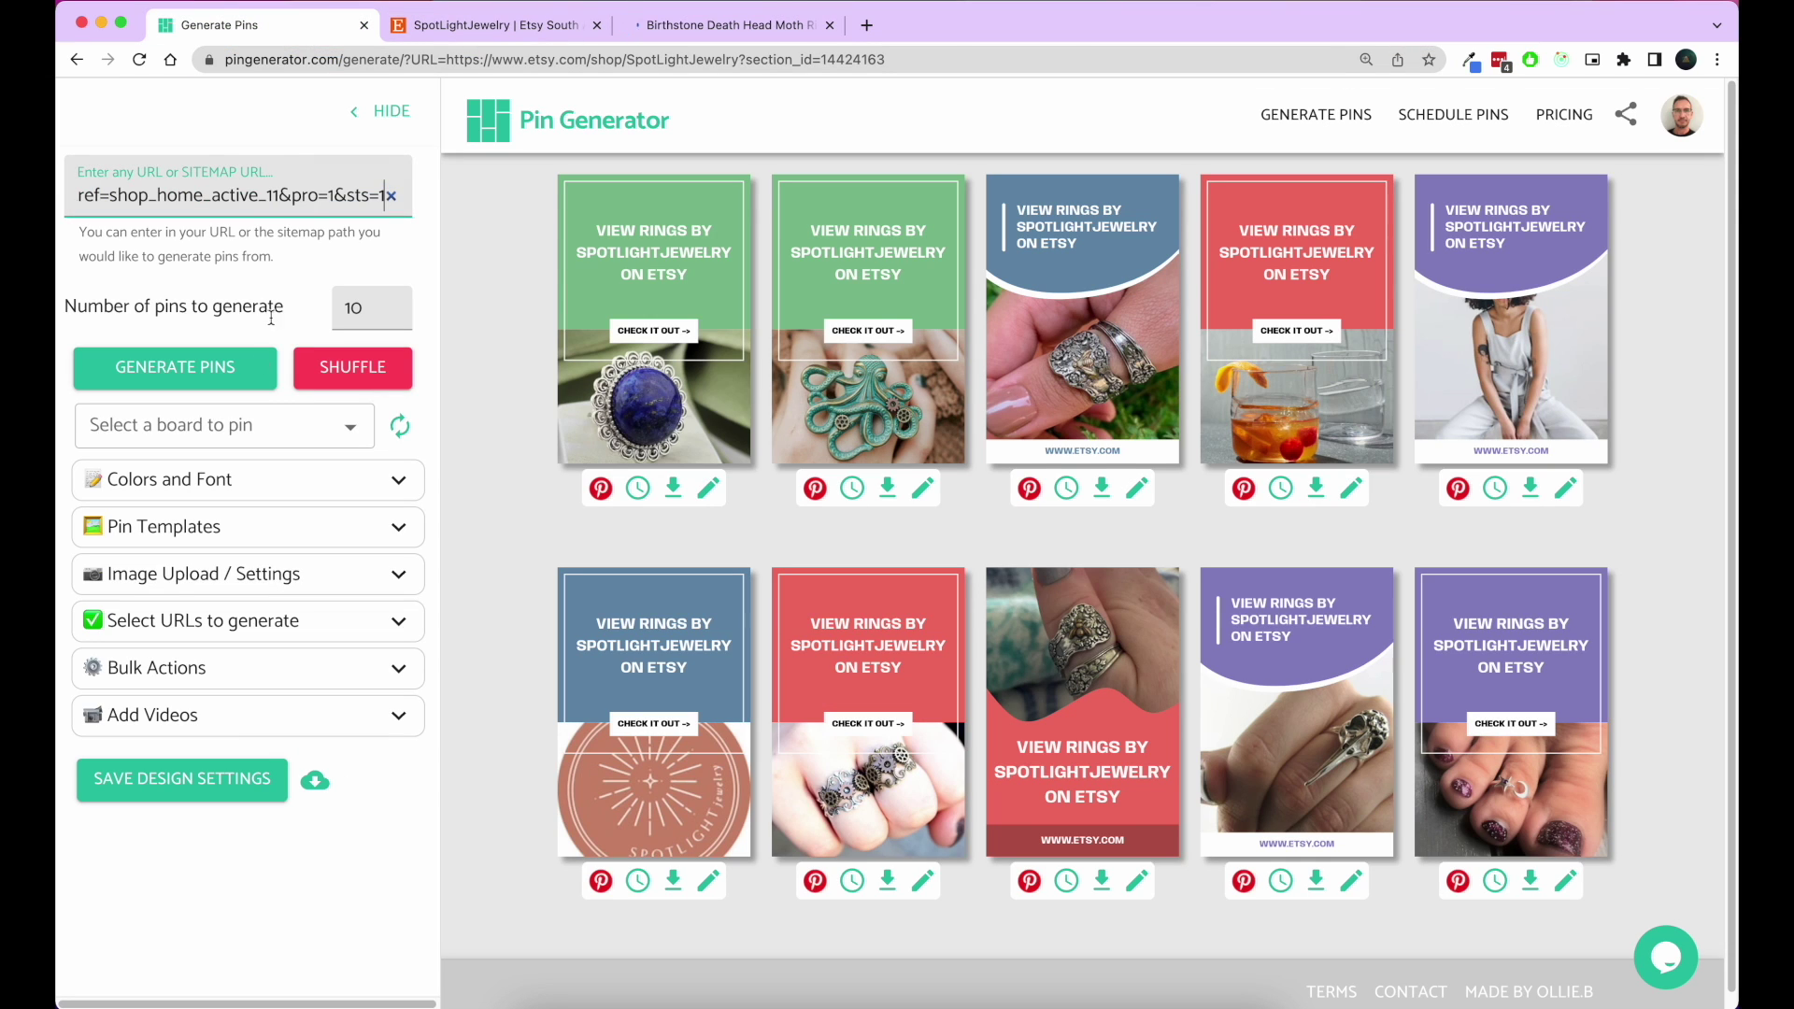
pyautogui.click(175, 366)
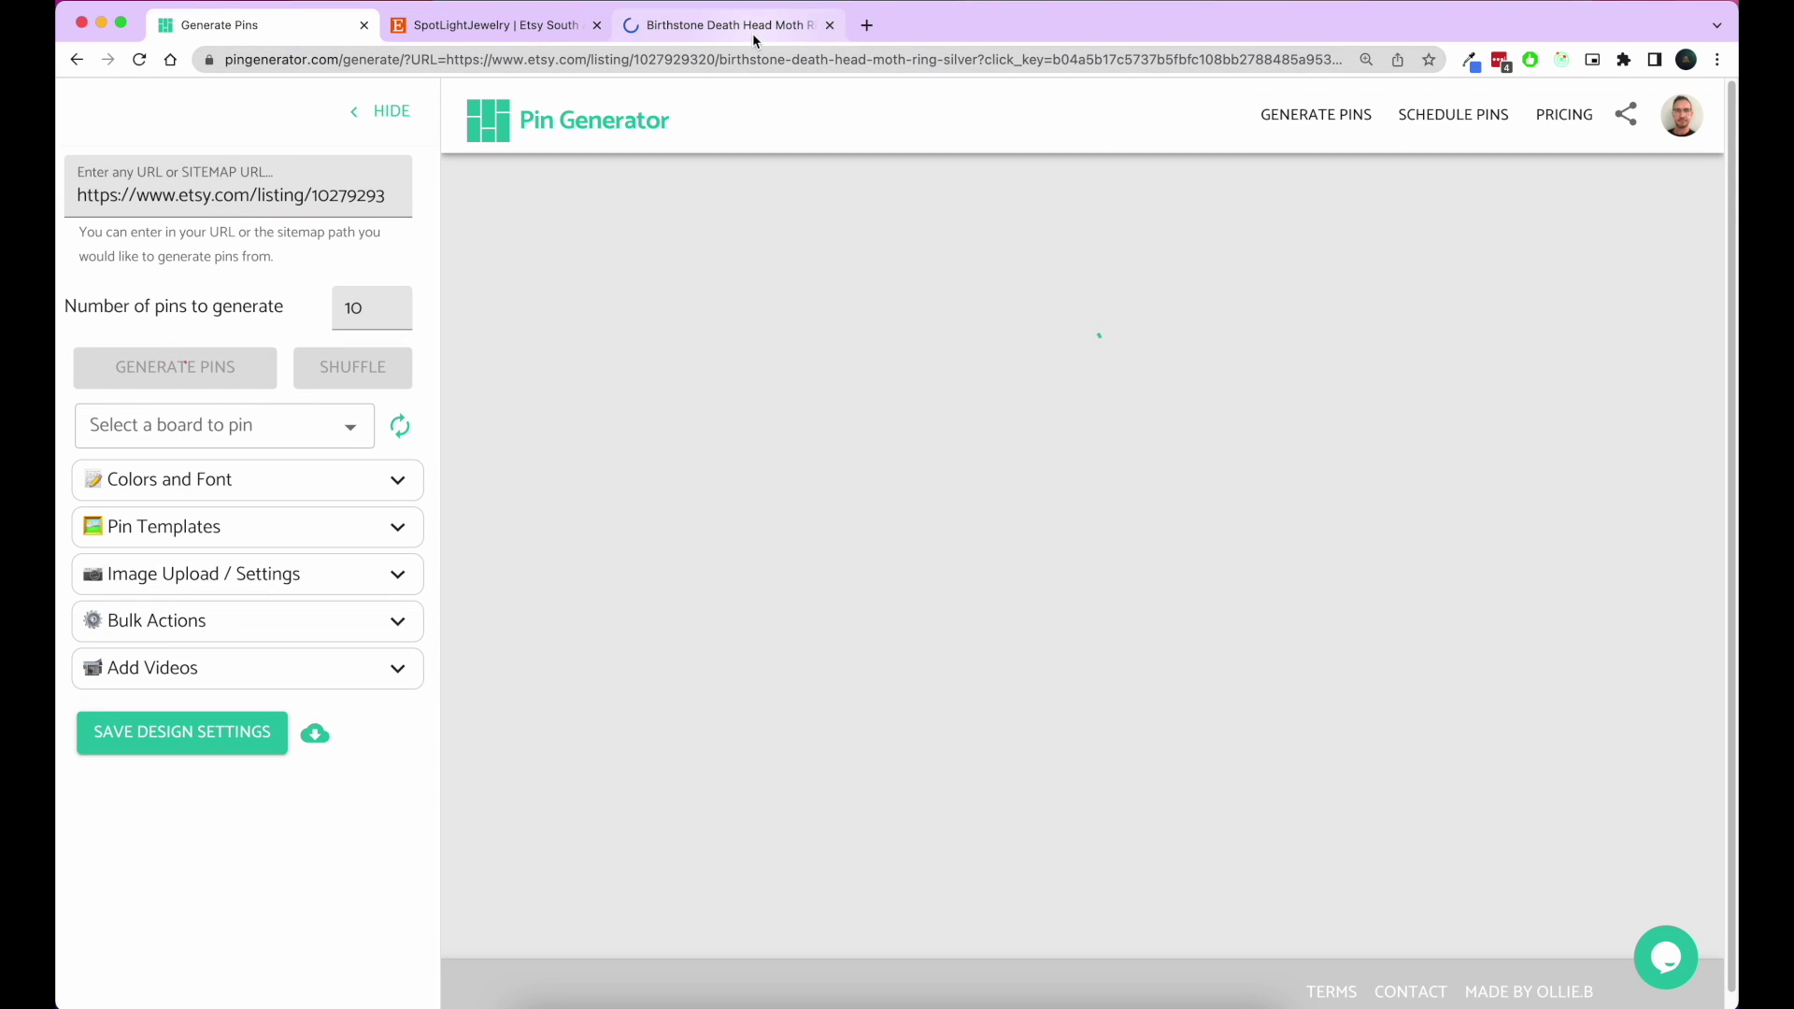
# Compare the moth ring Etsy listing with the generated moth ring pins.
pyautogui.click(634, 37)
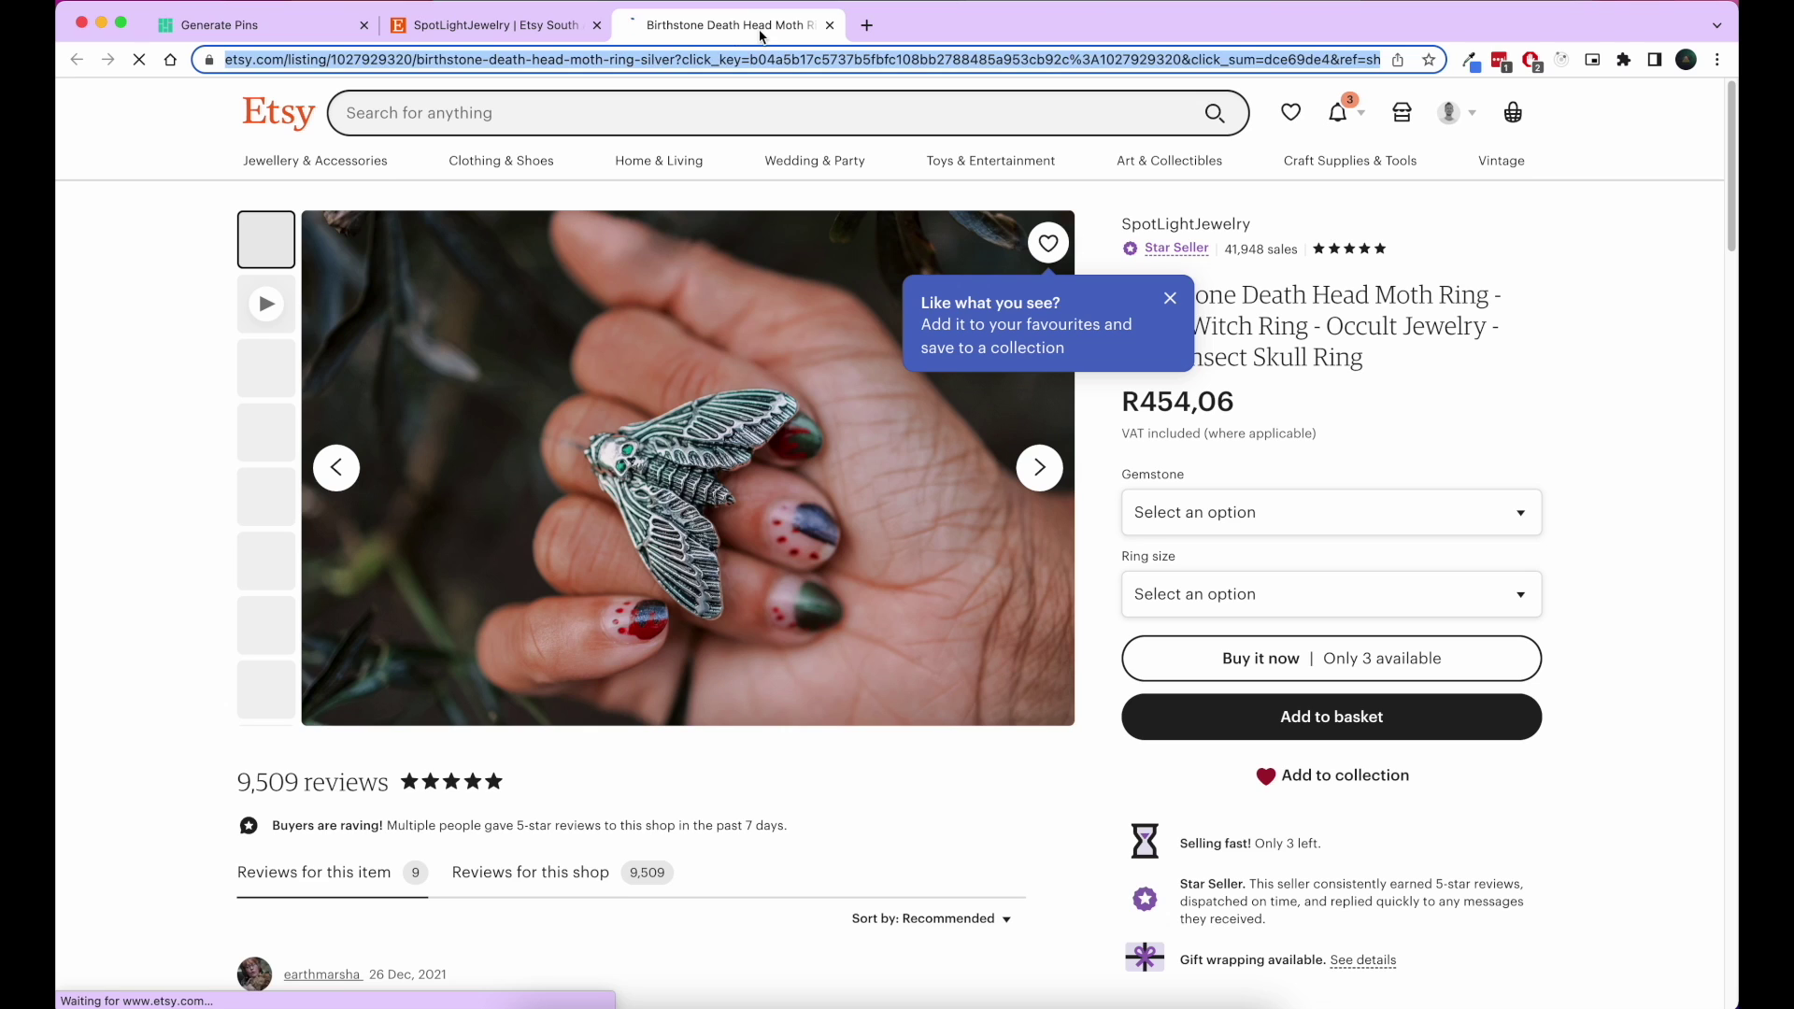
pyautogui.click(283, 30)
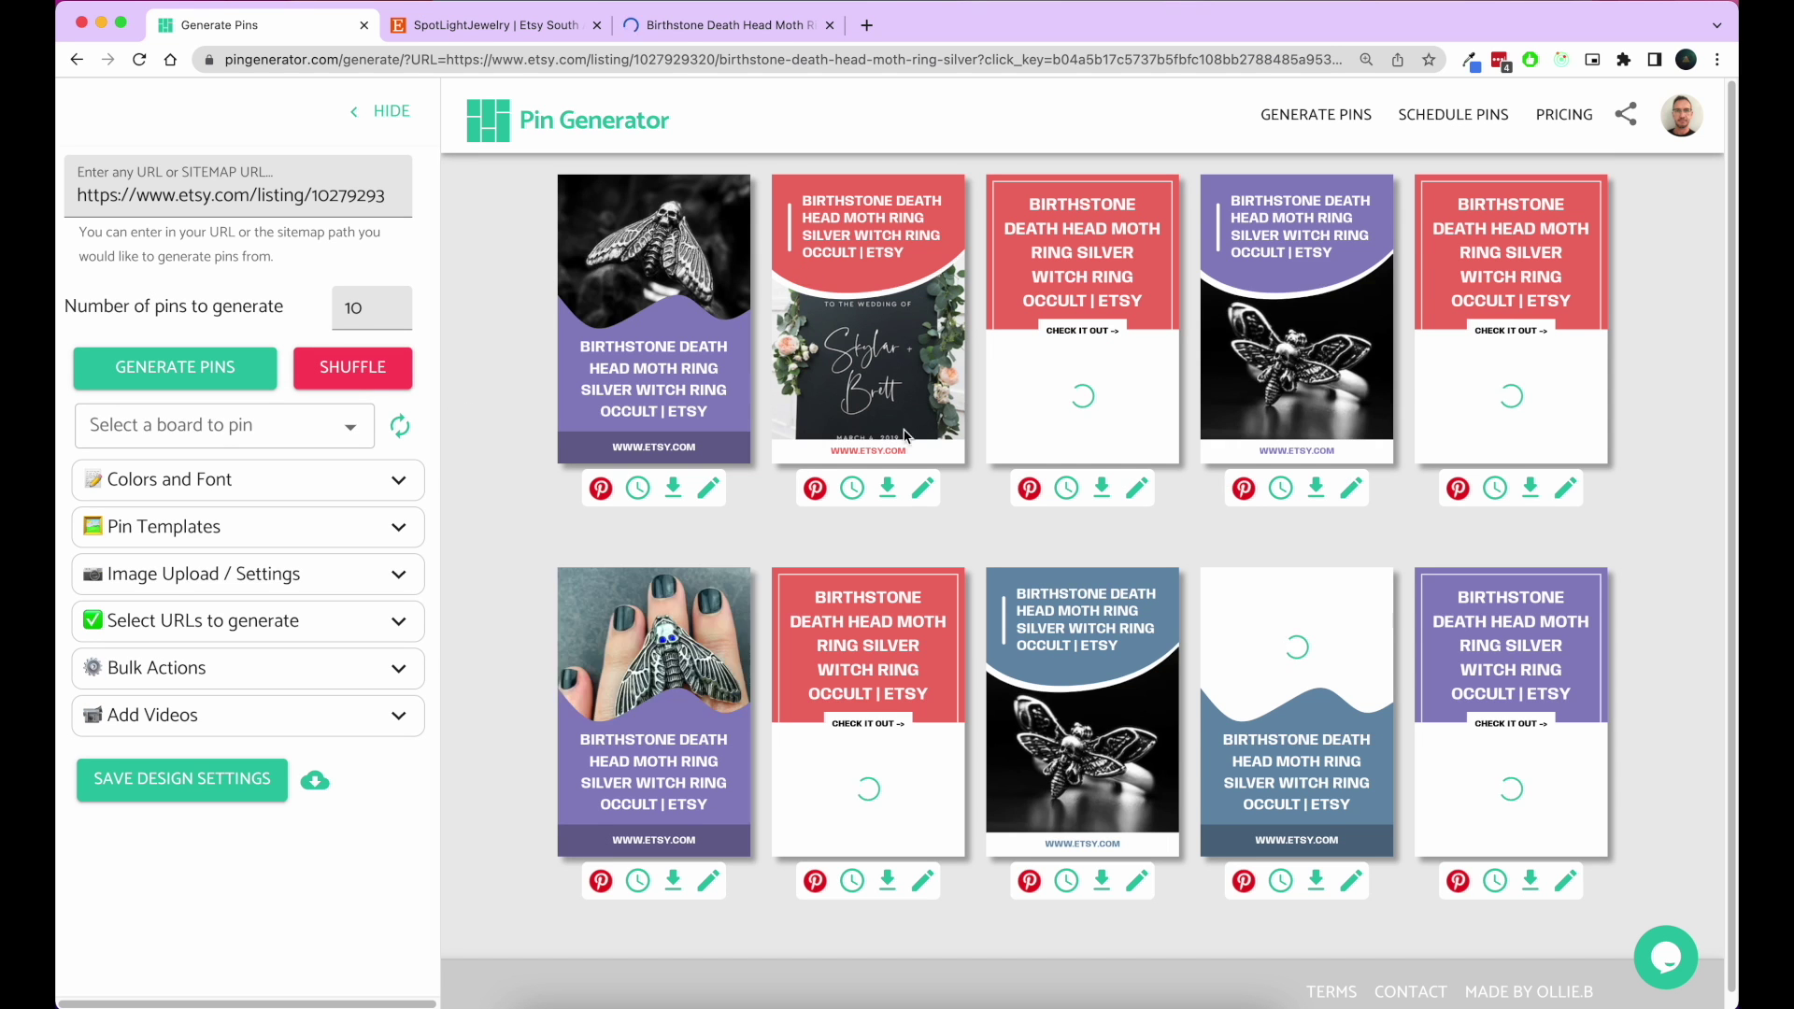
pyautogui.click(663, 36)
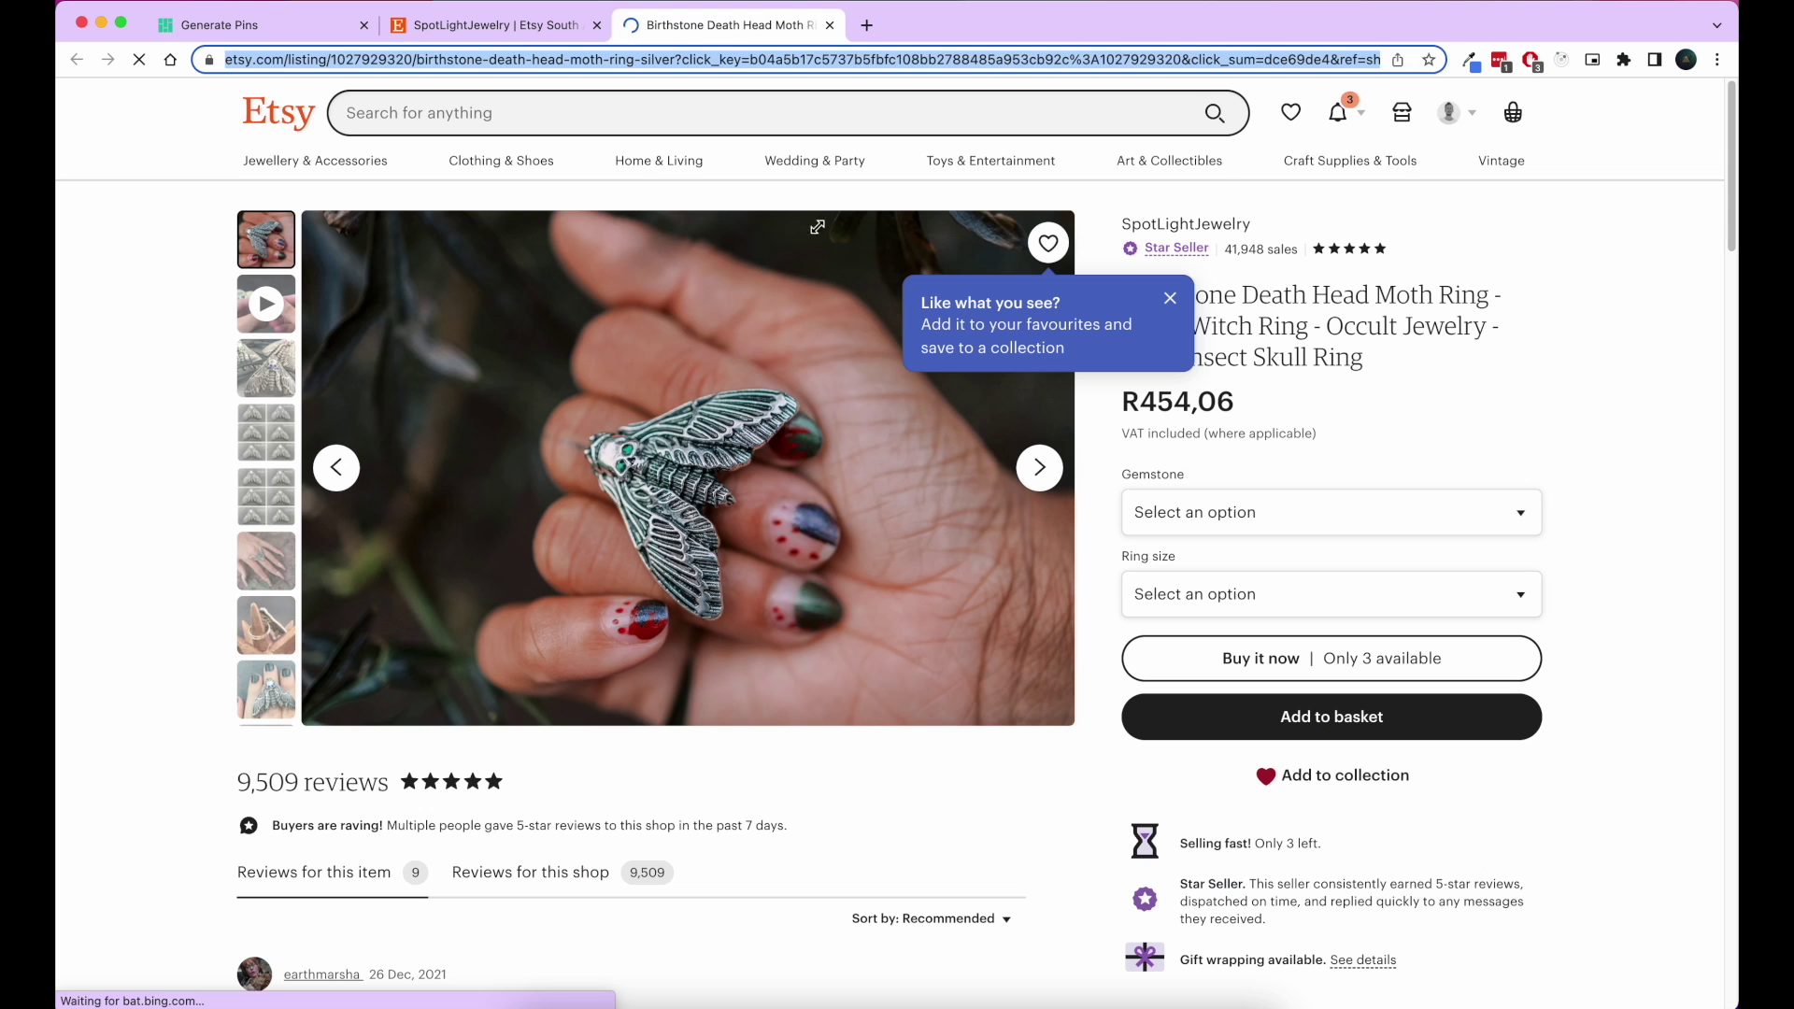
pyautogui.click(307, 26)
# Give the first moth ring pin a different ring photo and save it.
pyautogui.click(710, 489)
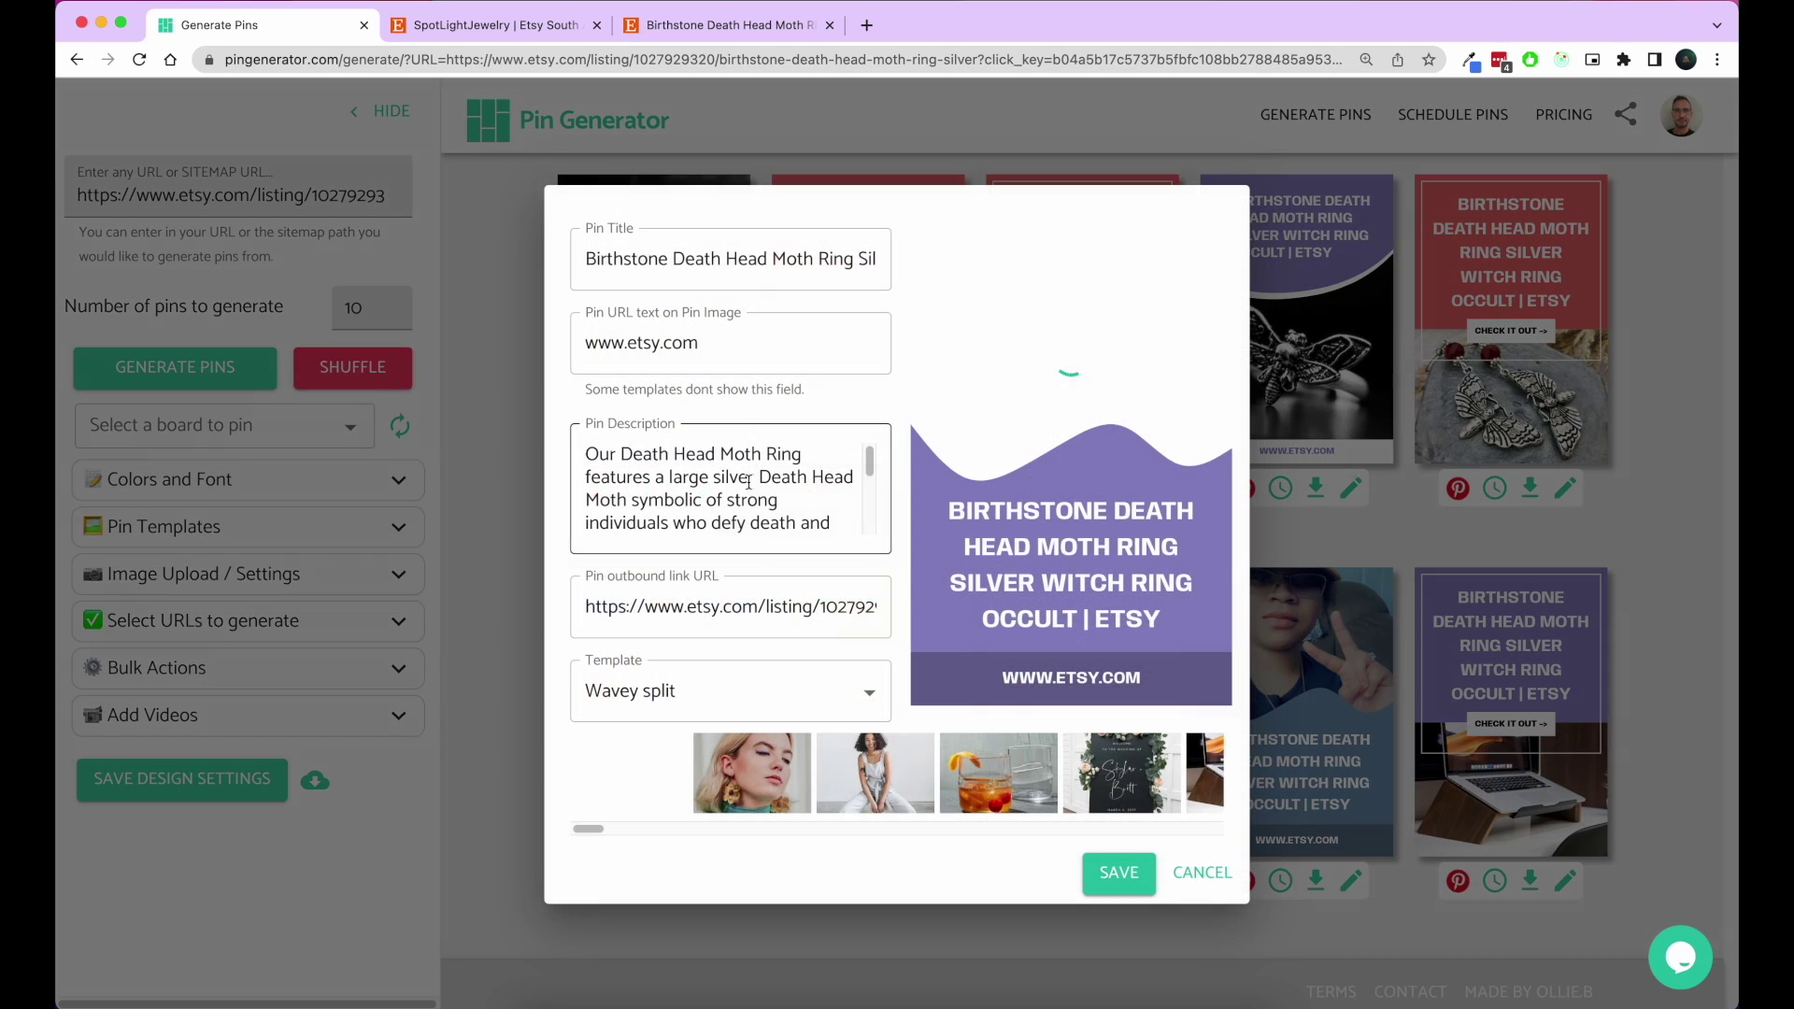
pyautogui.moveTo(591, 828); pyautogui.dragTo(759, 835)
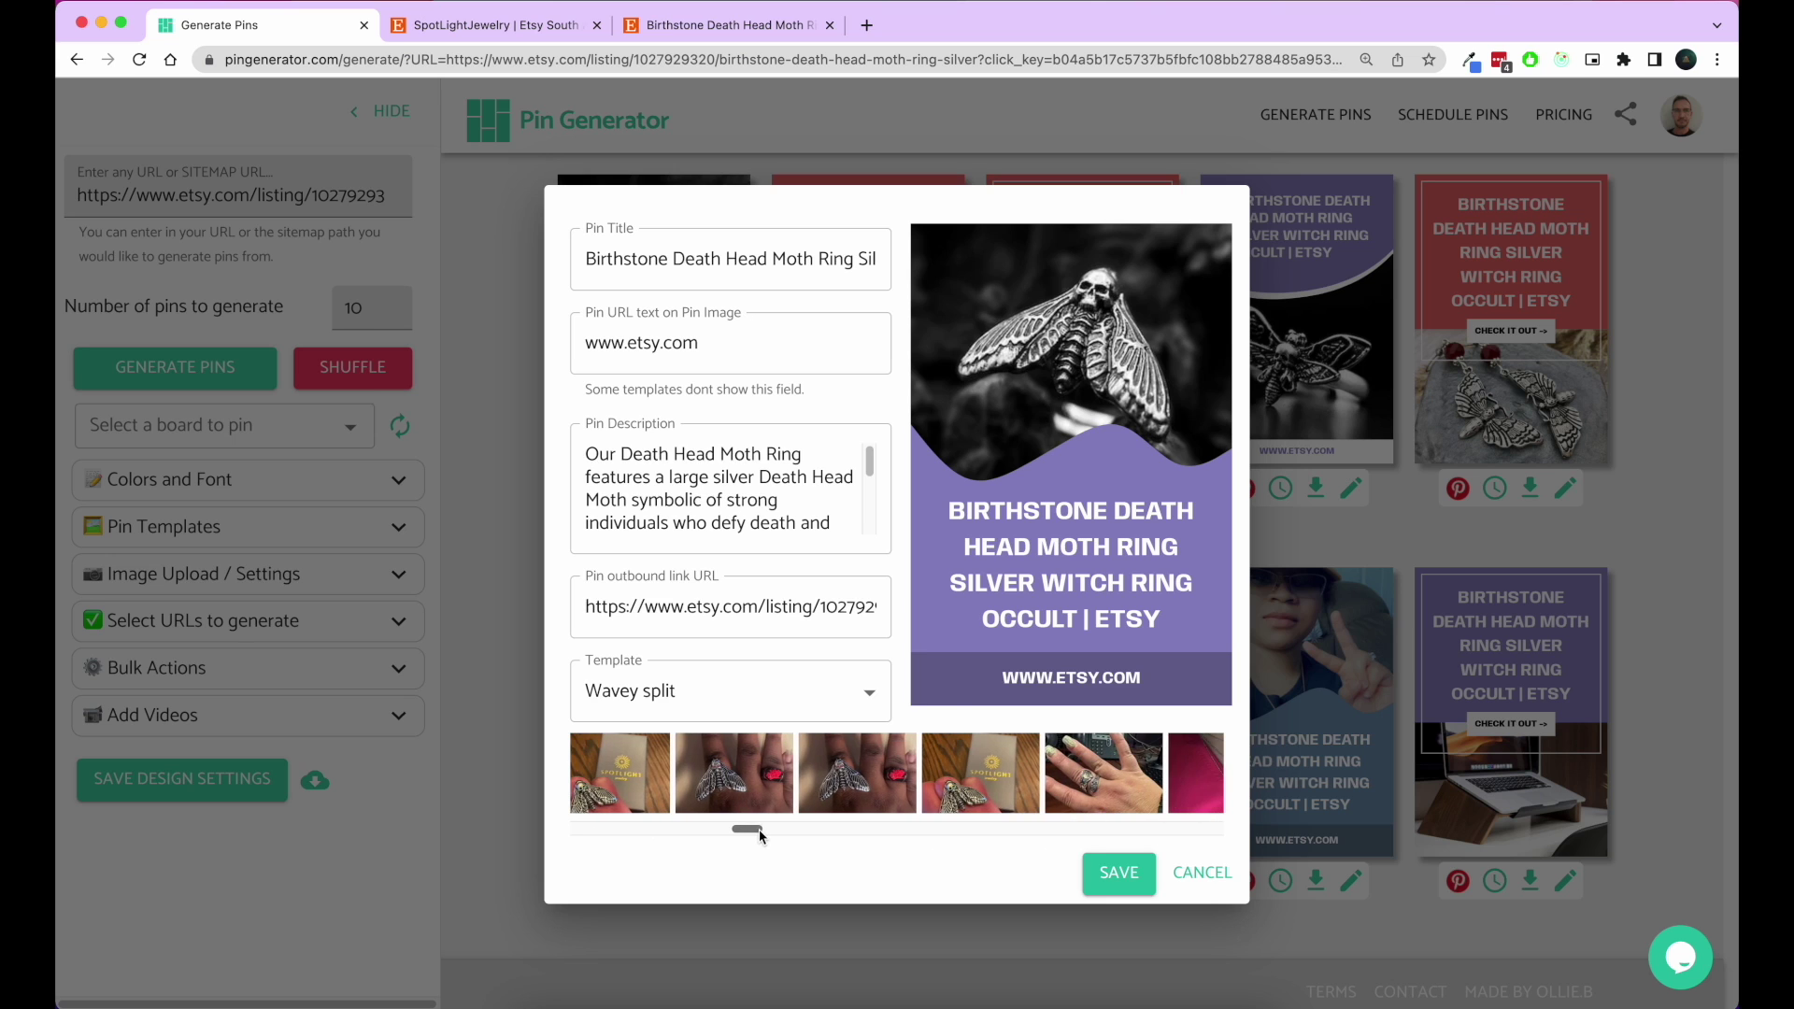
pyautogui.click(961, 807)
pyautogui.click(1121, 873)
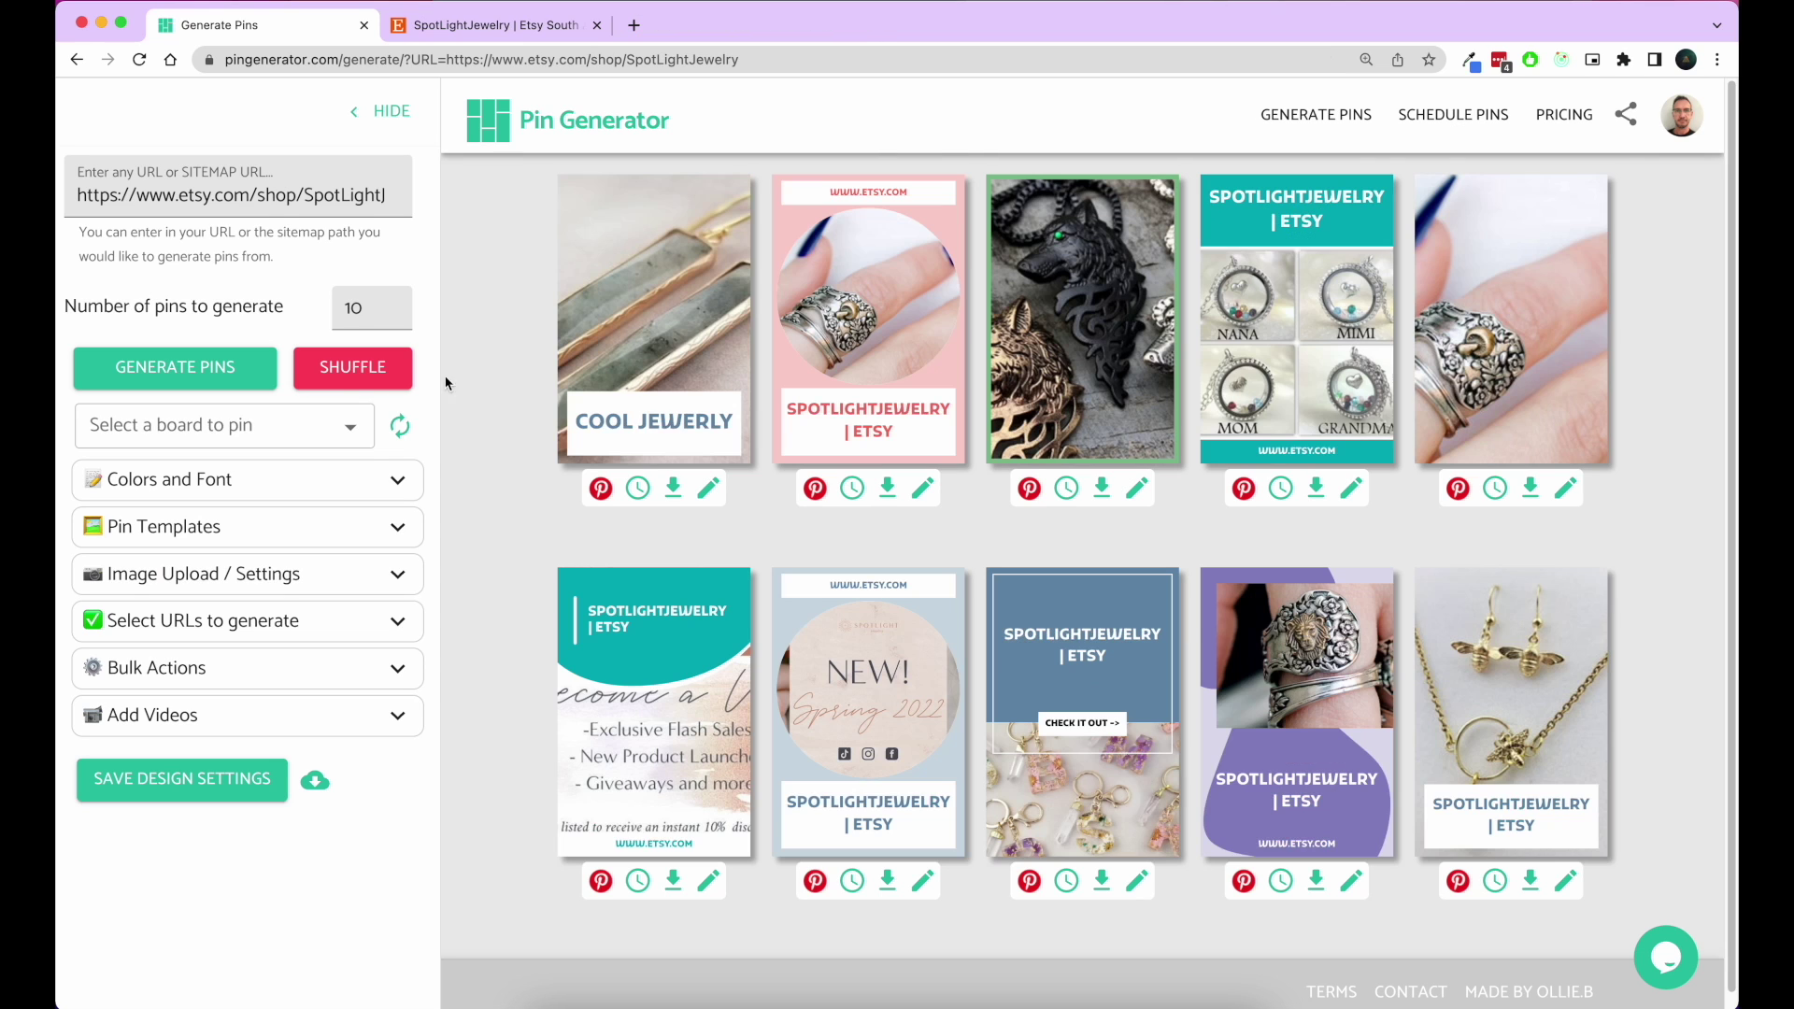
# Pick Bali as the Pinterest board and schedule the first Cool Jewelry pin.
pyautogui.click(349, 432)
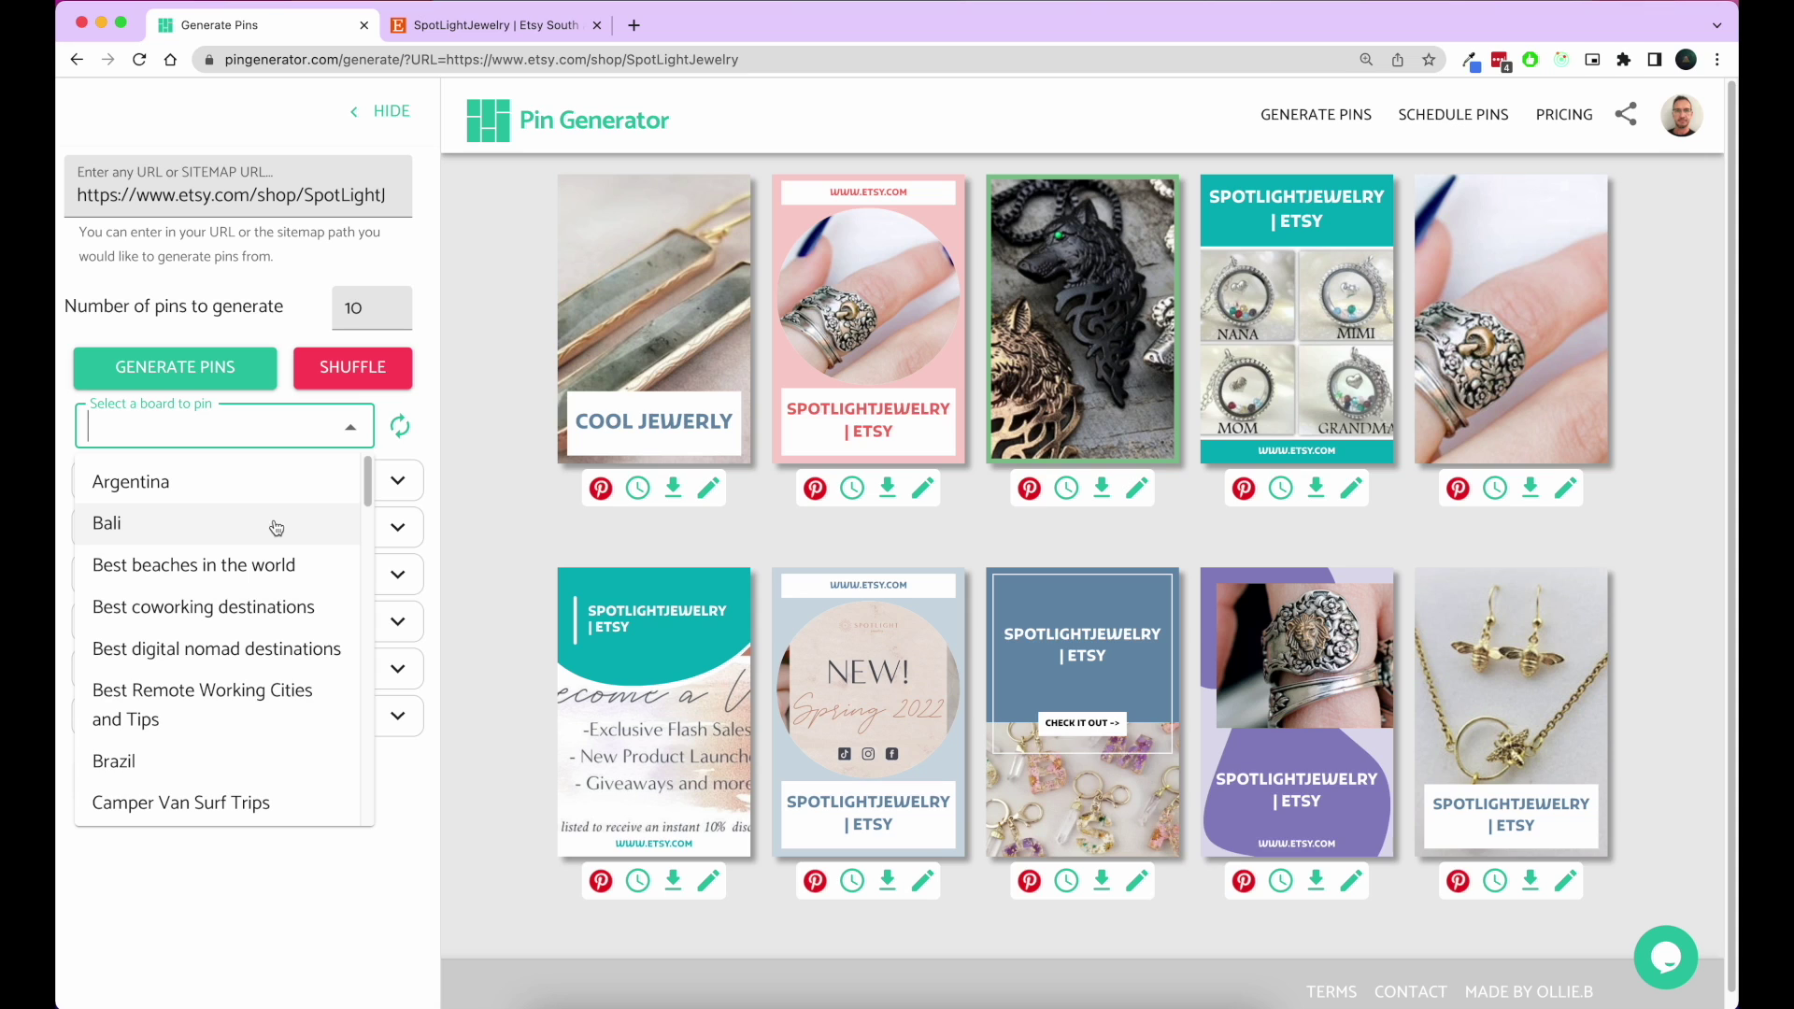
pyautogui.click(245, 525)
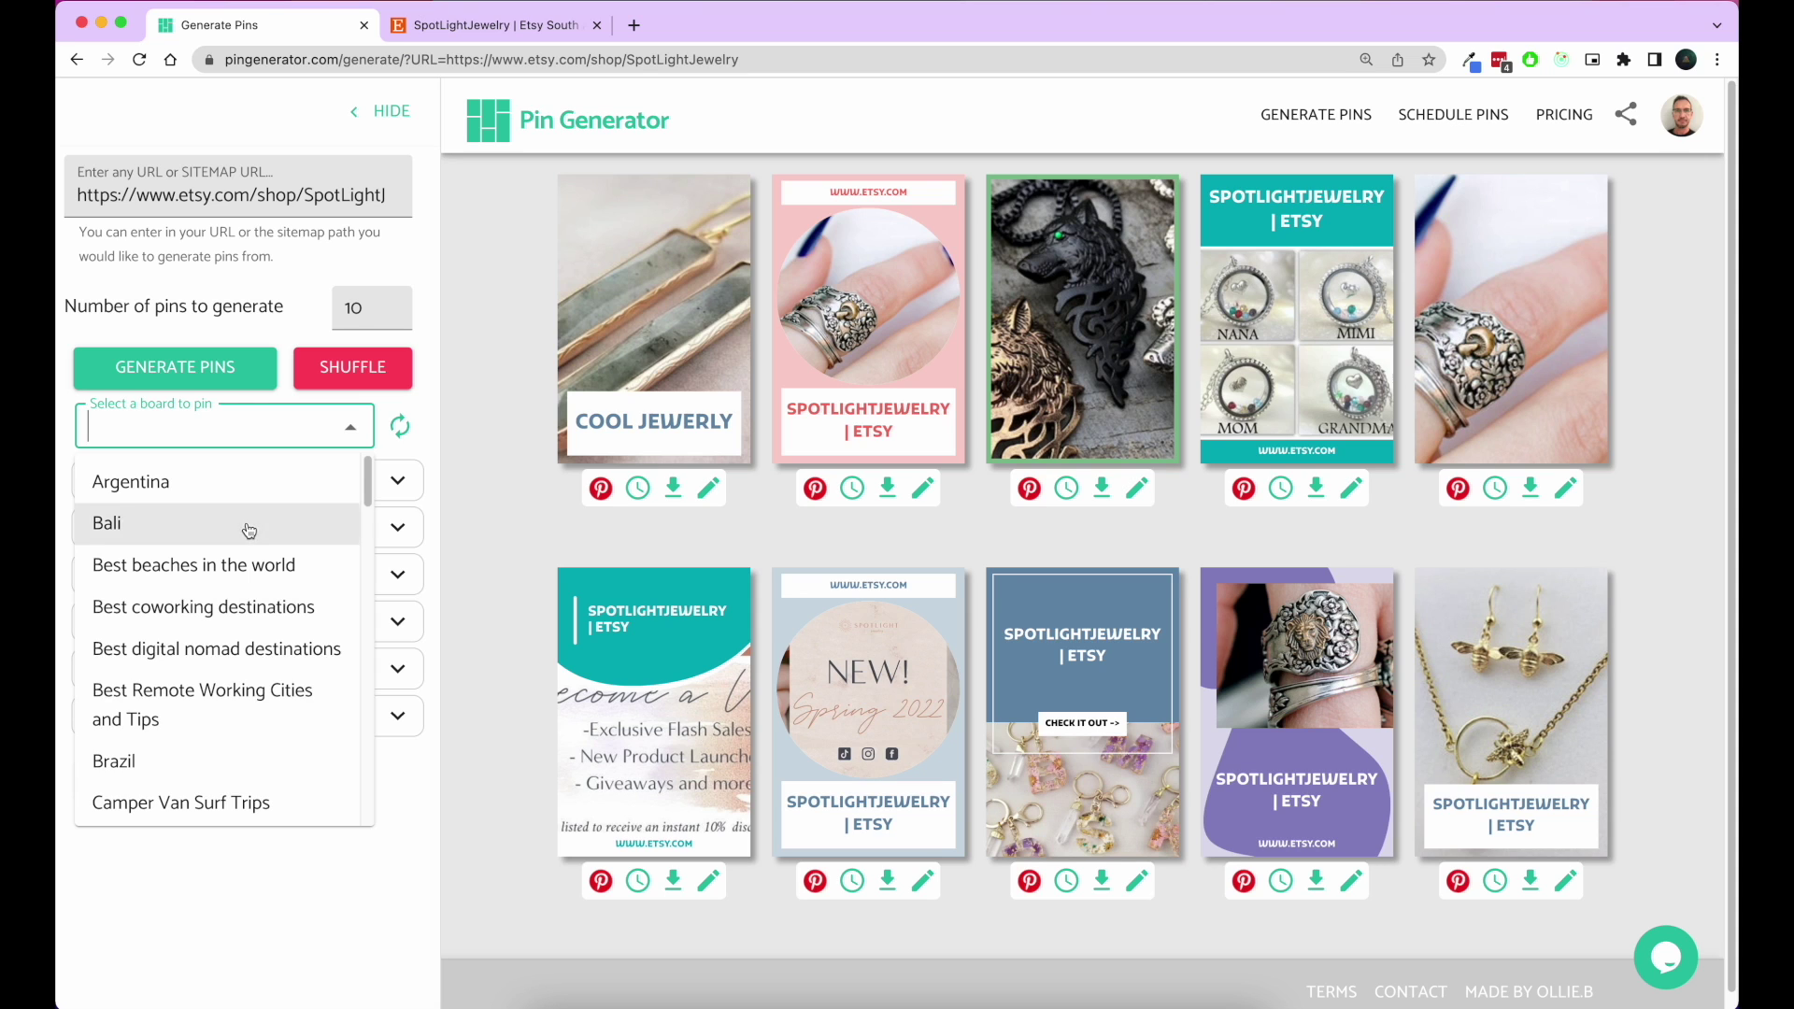
pyautogui.click(482, 441)
pyautogui.moveTo(372, 306)
pyautogui.click(351, 427)
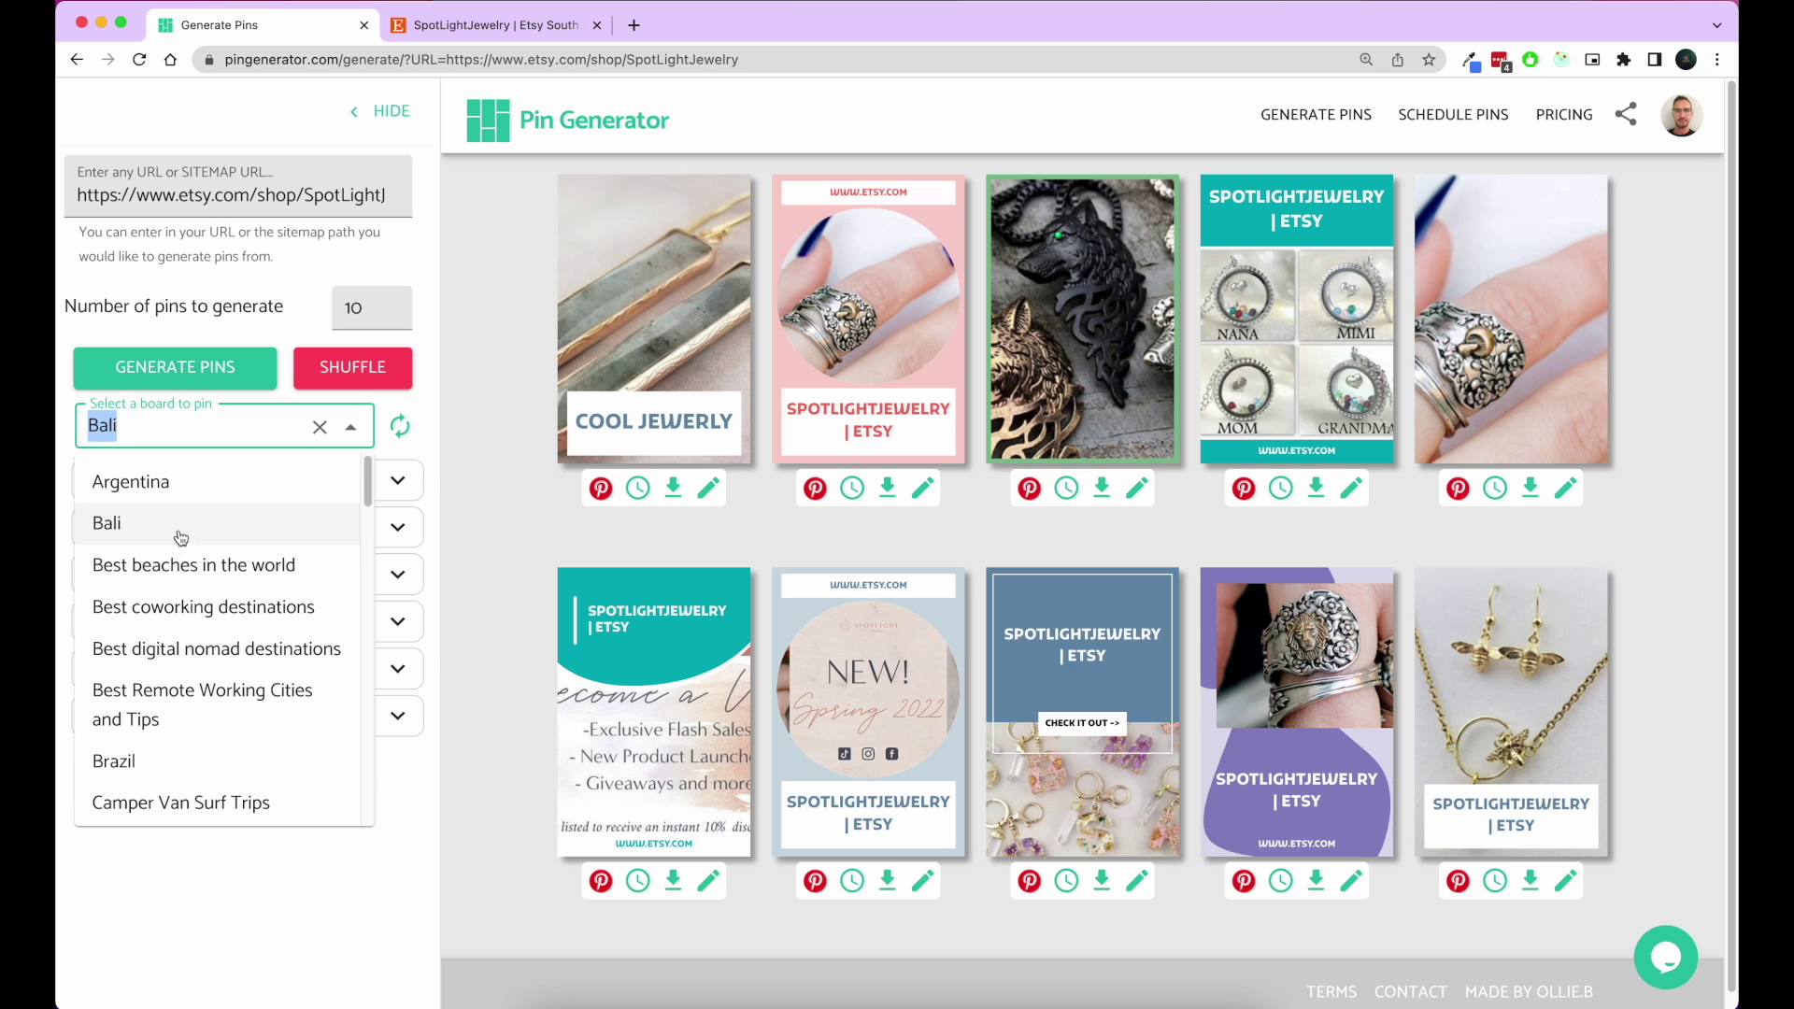
pyautogui.click(154, 526)
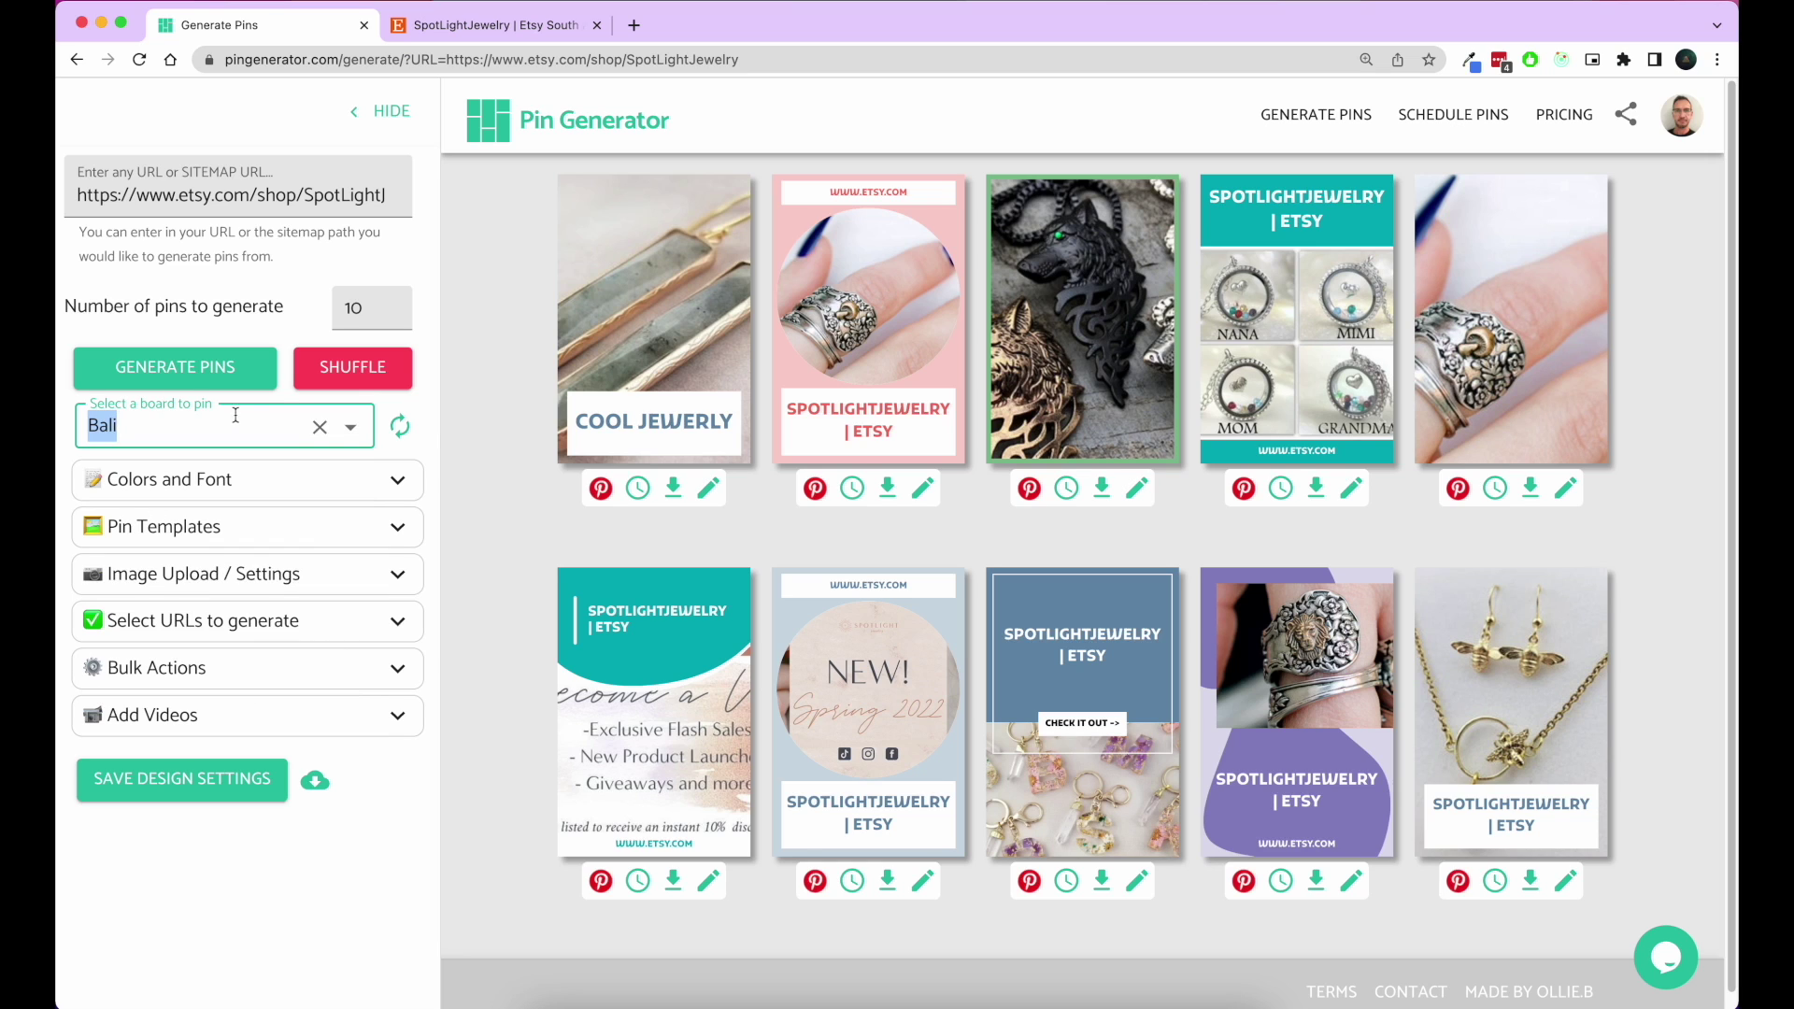
pyautogui.click(475, 429)
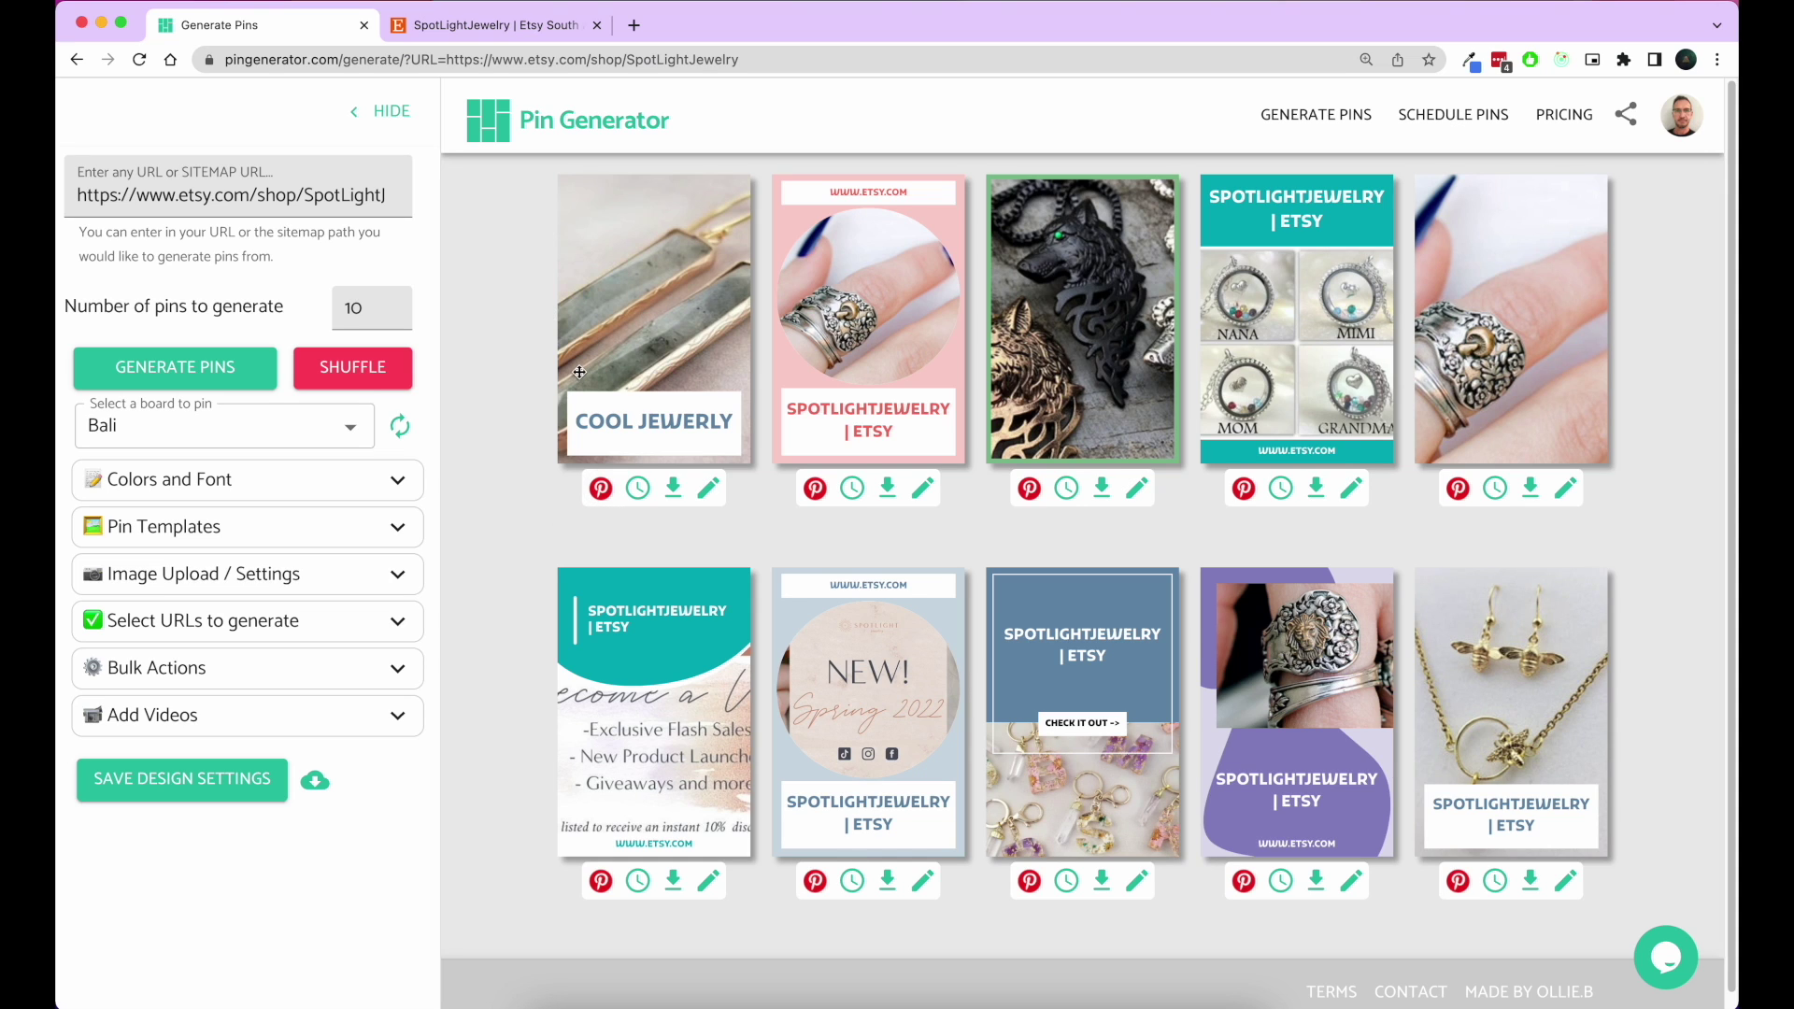
pyautogui.moveTo(636, 488)
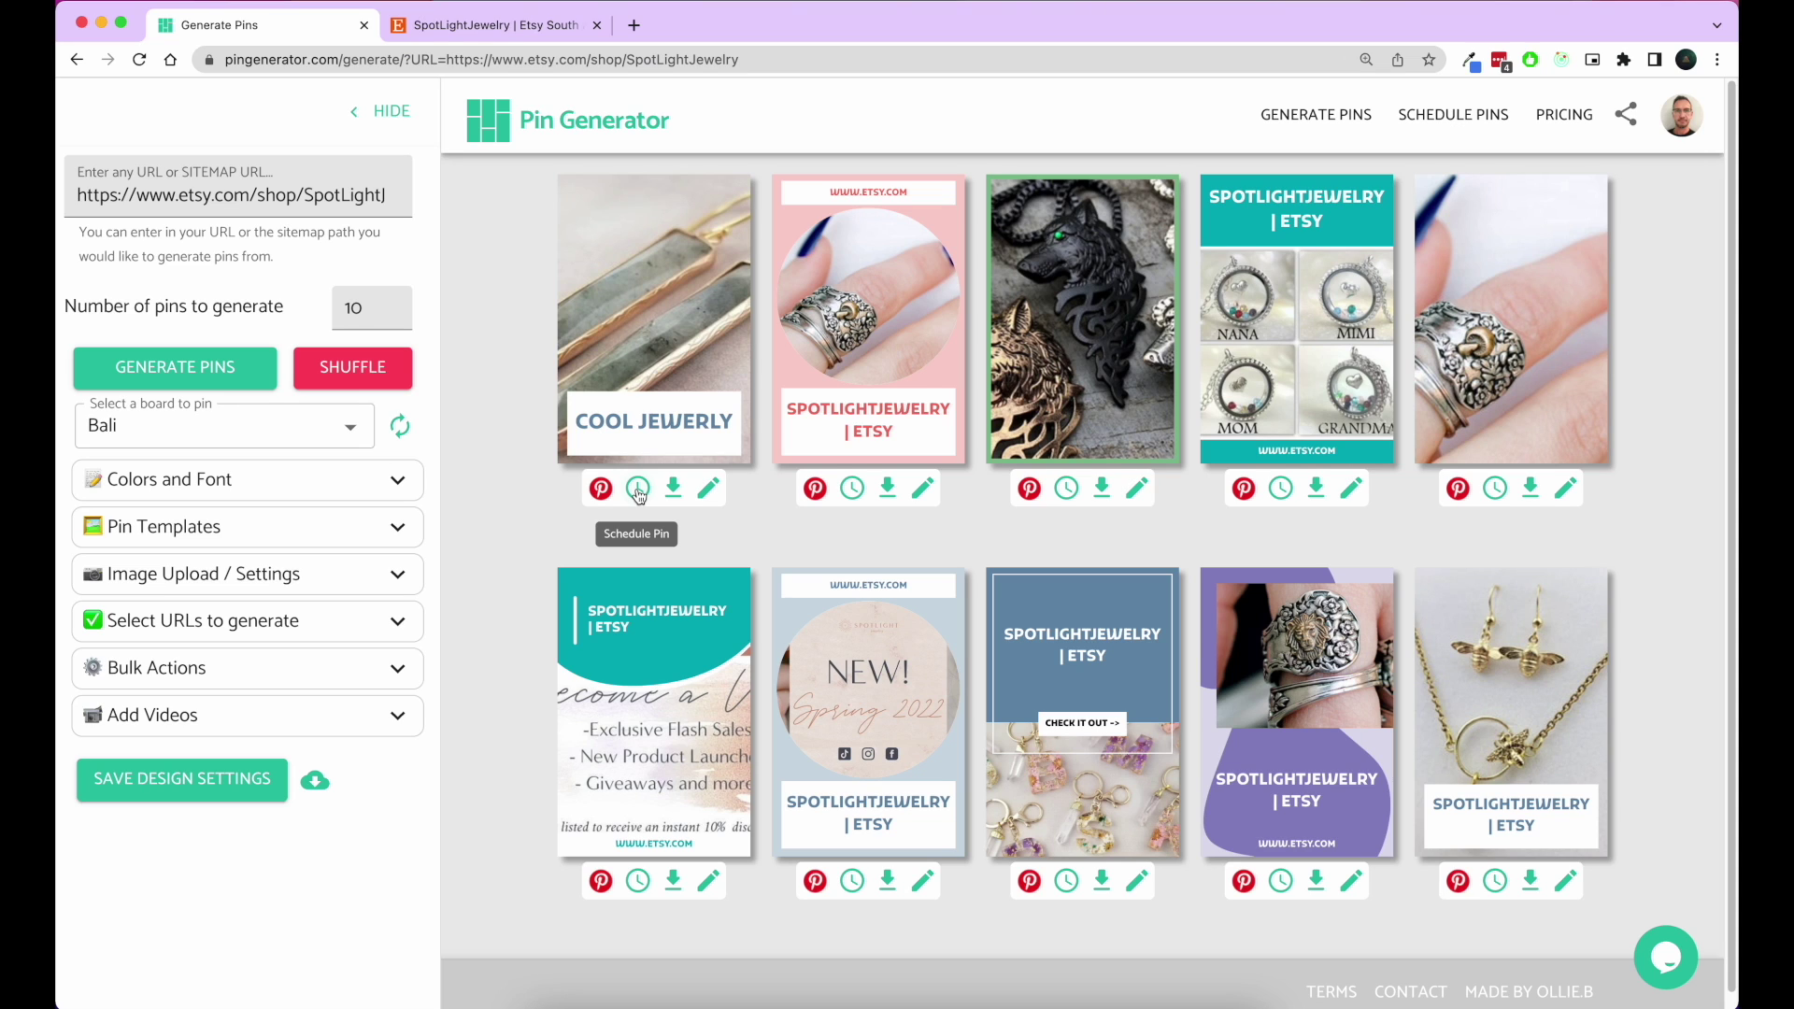
pyautogui.click(638, 490)
# Open the scheduling page and review the scheduled Cool Jewelry pin's posting date.
pyautogui.click(1460, 122)
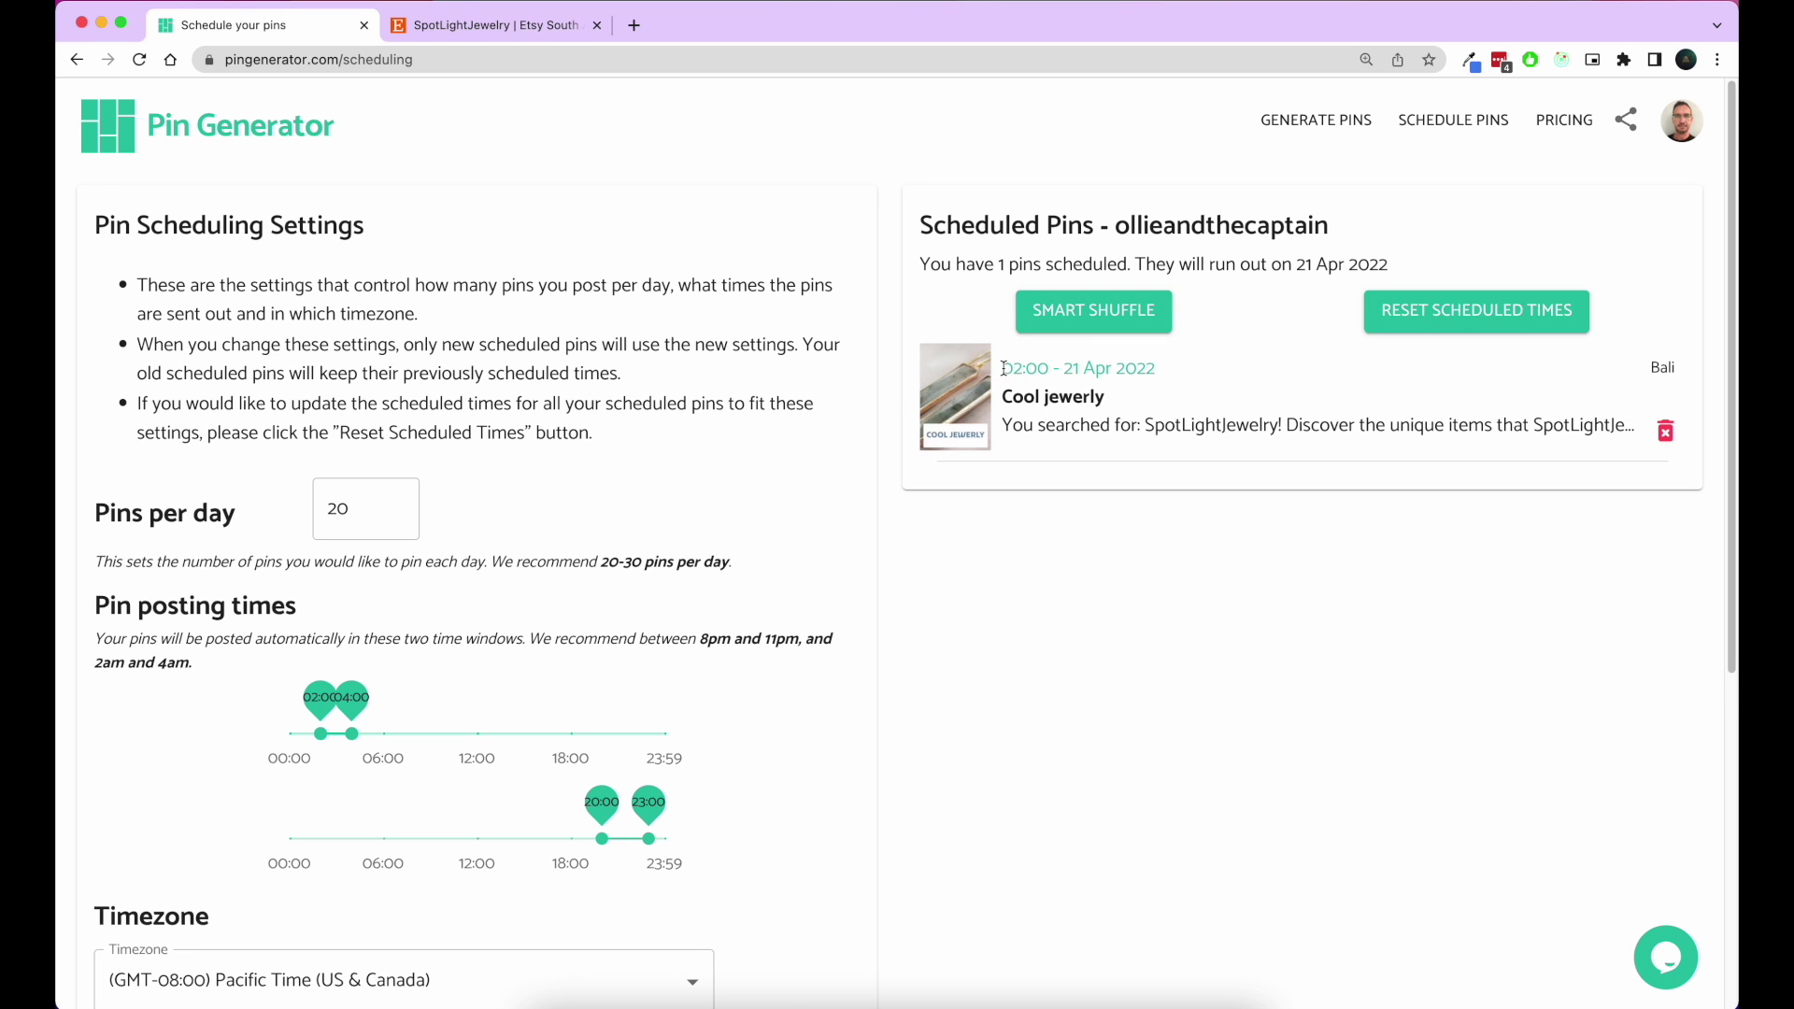
pyautogui.moveTo(1002, 369); pyautogui.dragTo(1157, 370)
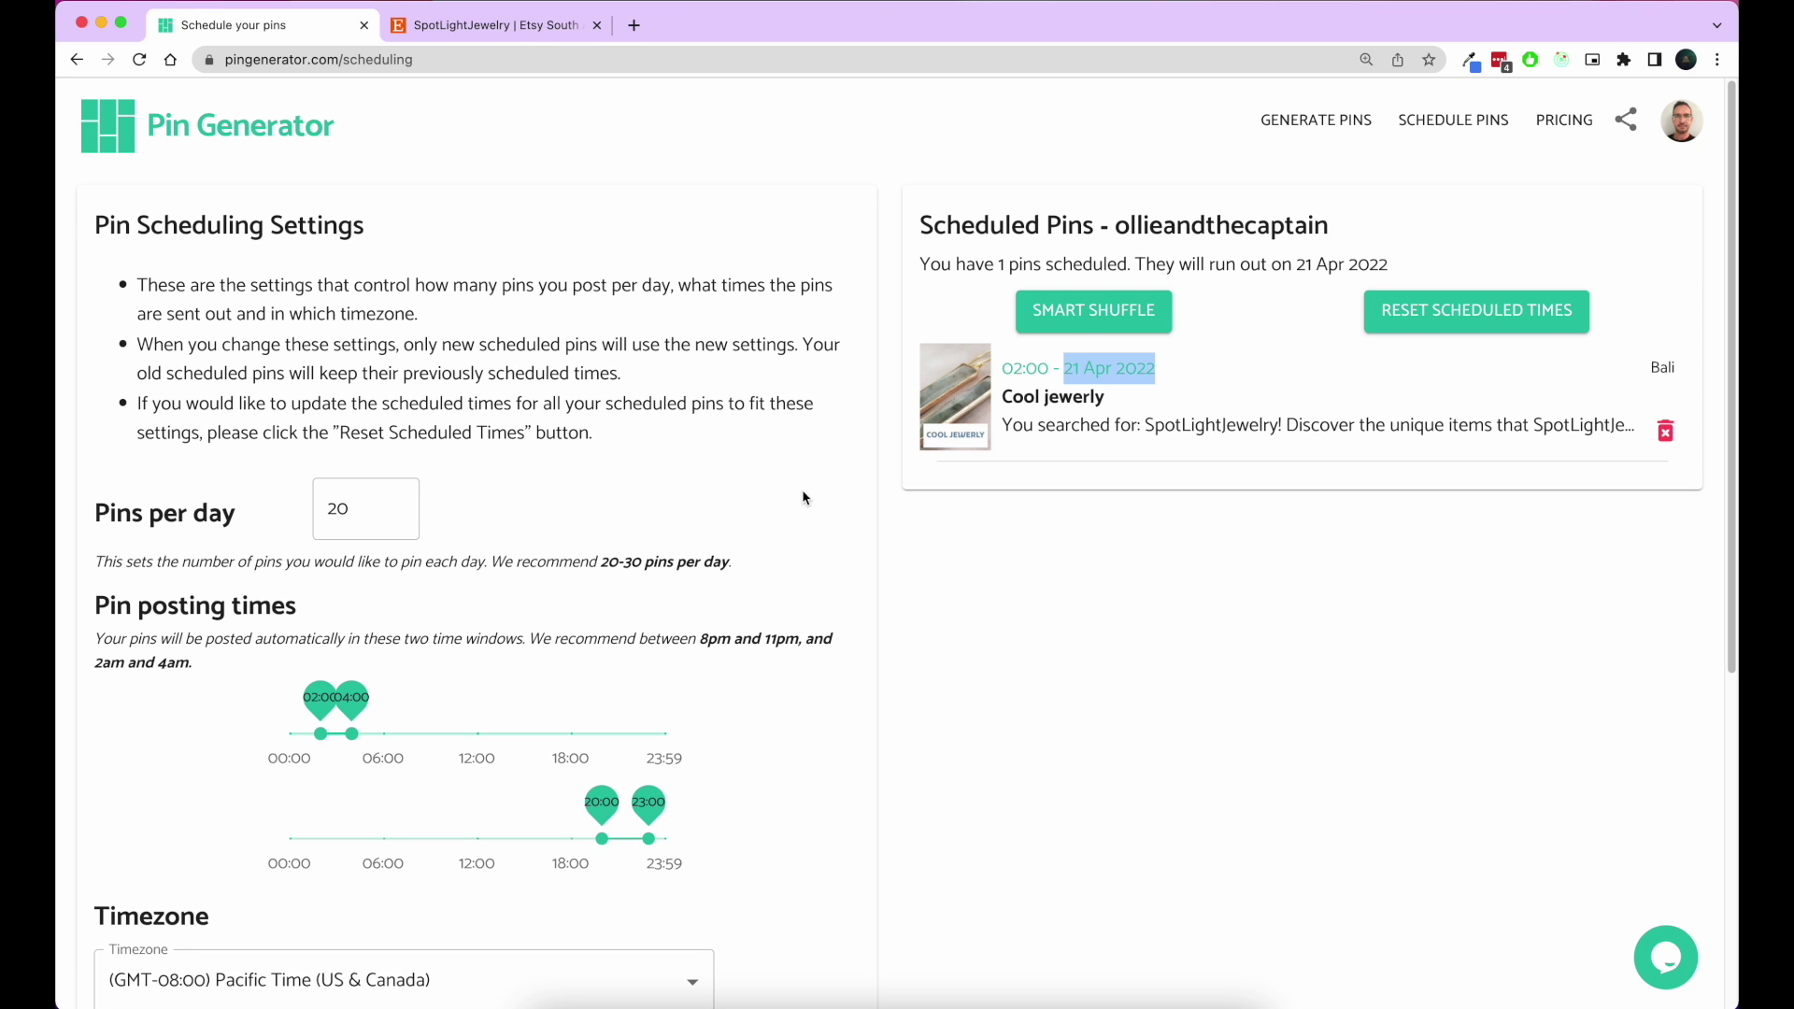
pyautogui.scroll(-1, 672, 432)
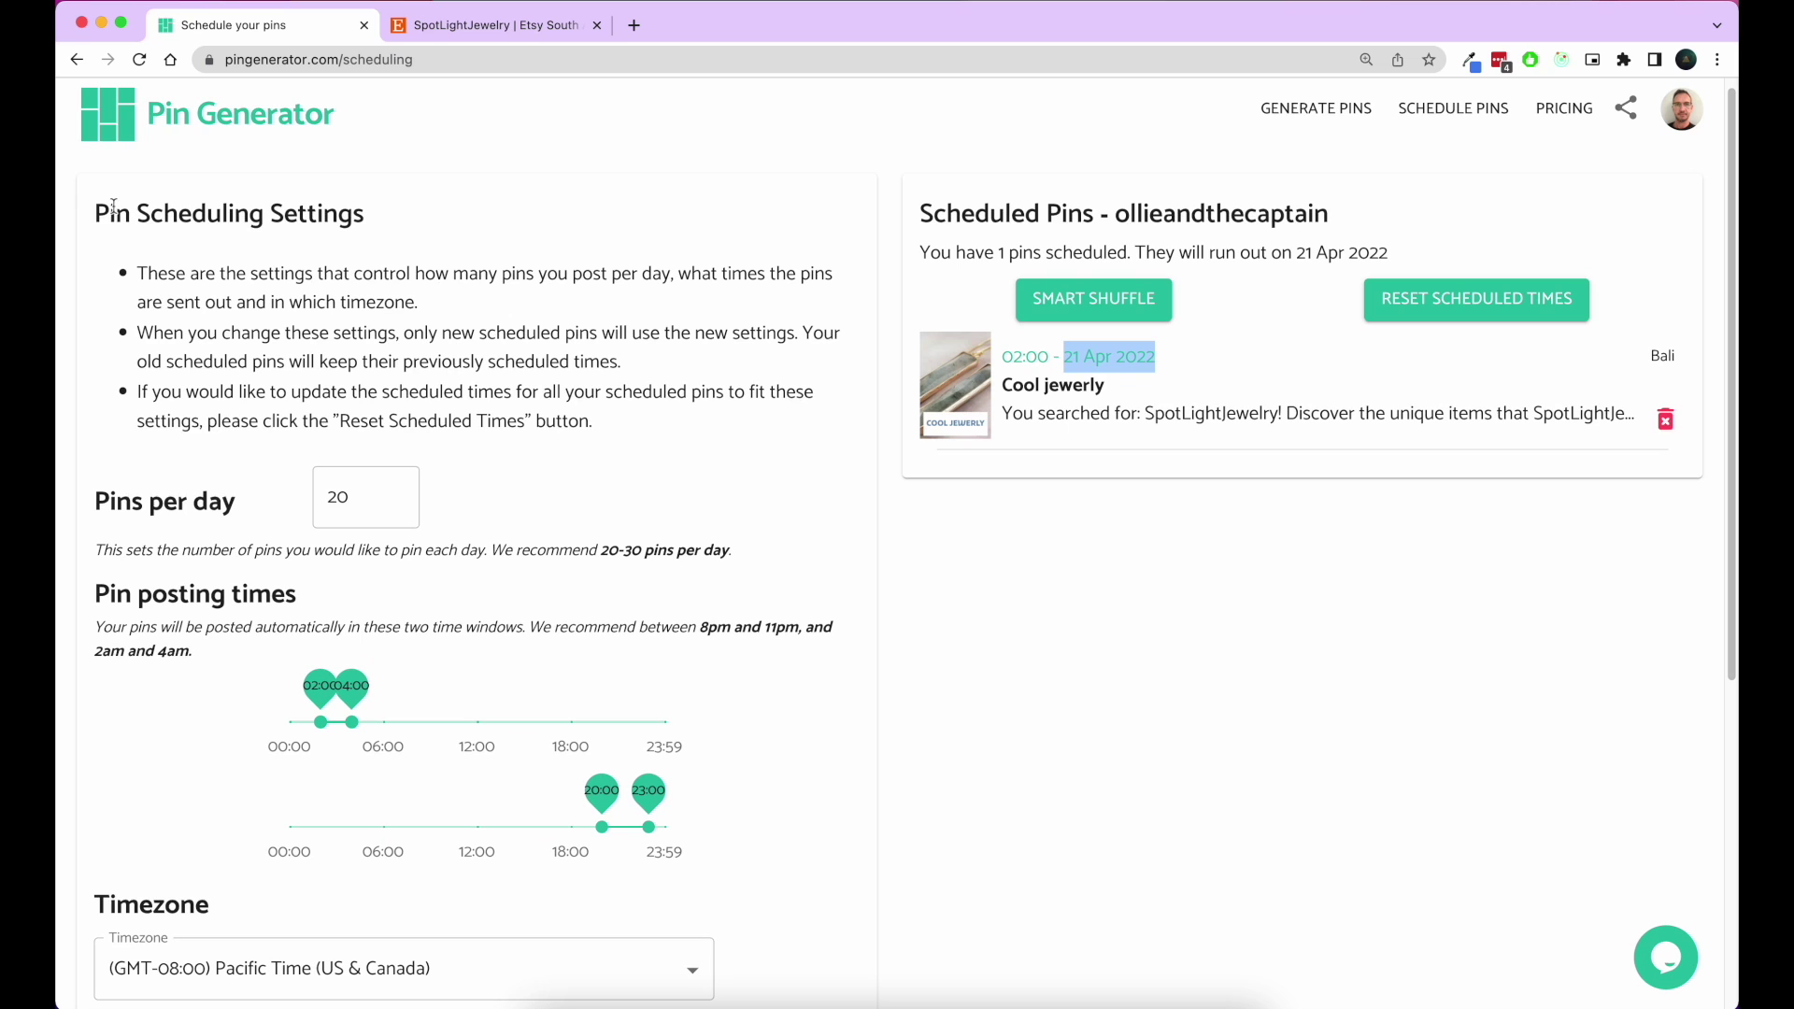
pyautogui.moveTo(99, 213); pyautogui.dragTo(364, 223)
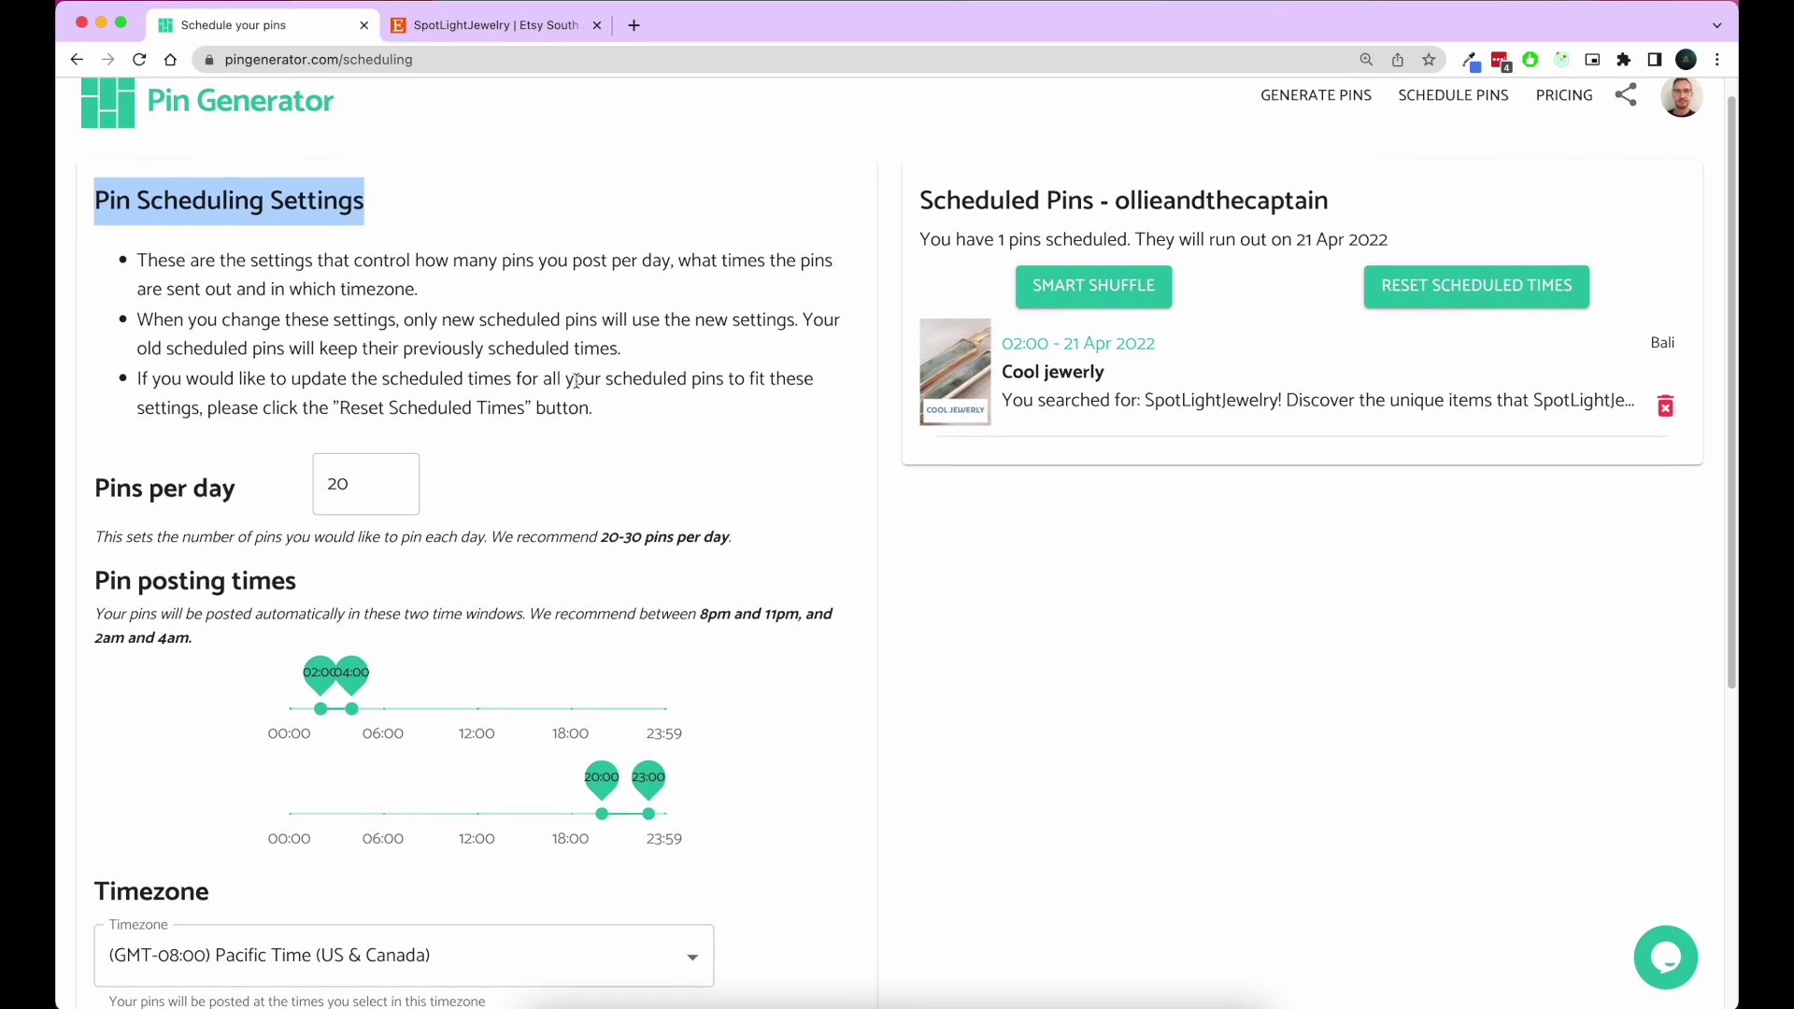
# Review the scheduling settings, leaving 20 pins per day and Pacific Time unchanged.
pyautogui.scroll(-2, 576, 380)
pyautogui.scroll(-1, 575, 381)
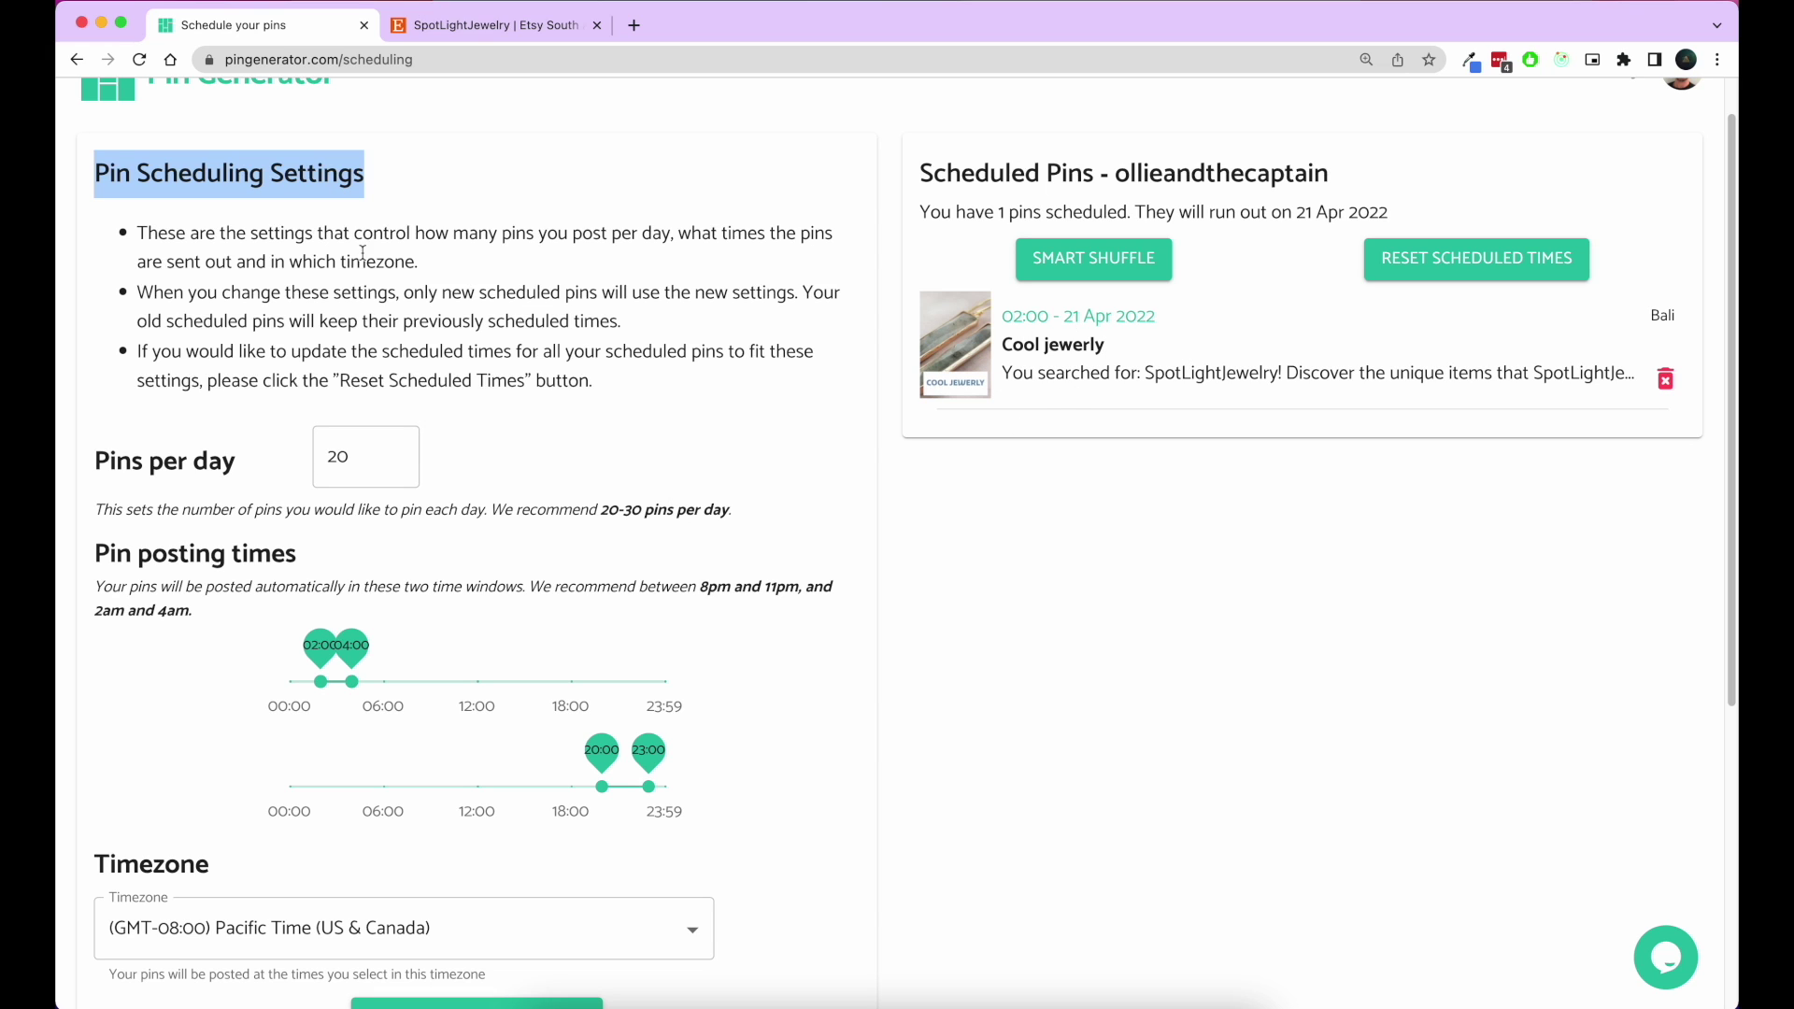
pyautogui.scroll(-2, 573, 469)
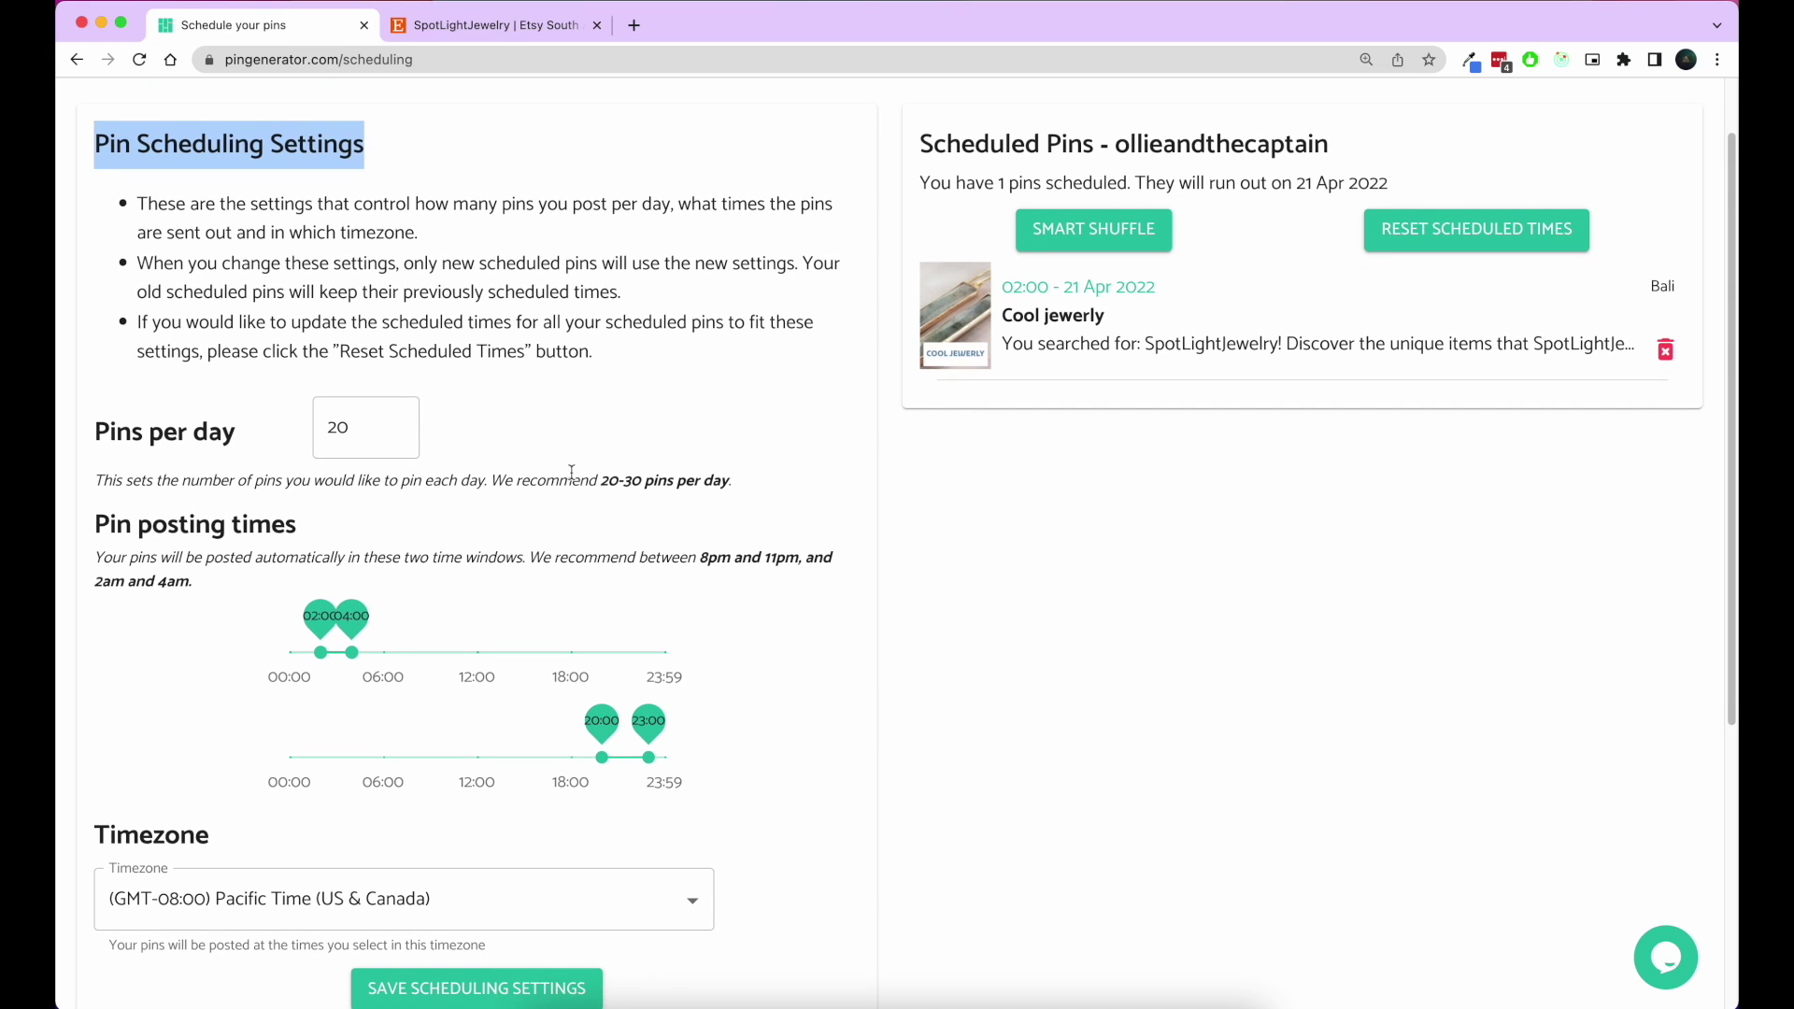
pyautogui.scroll(-2, 523, 299)
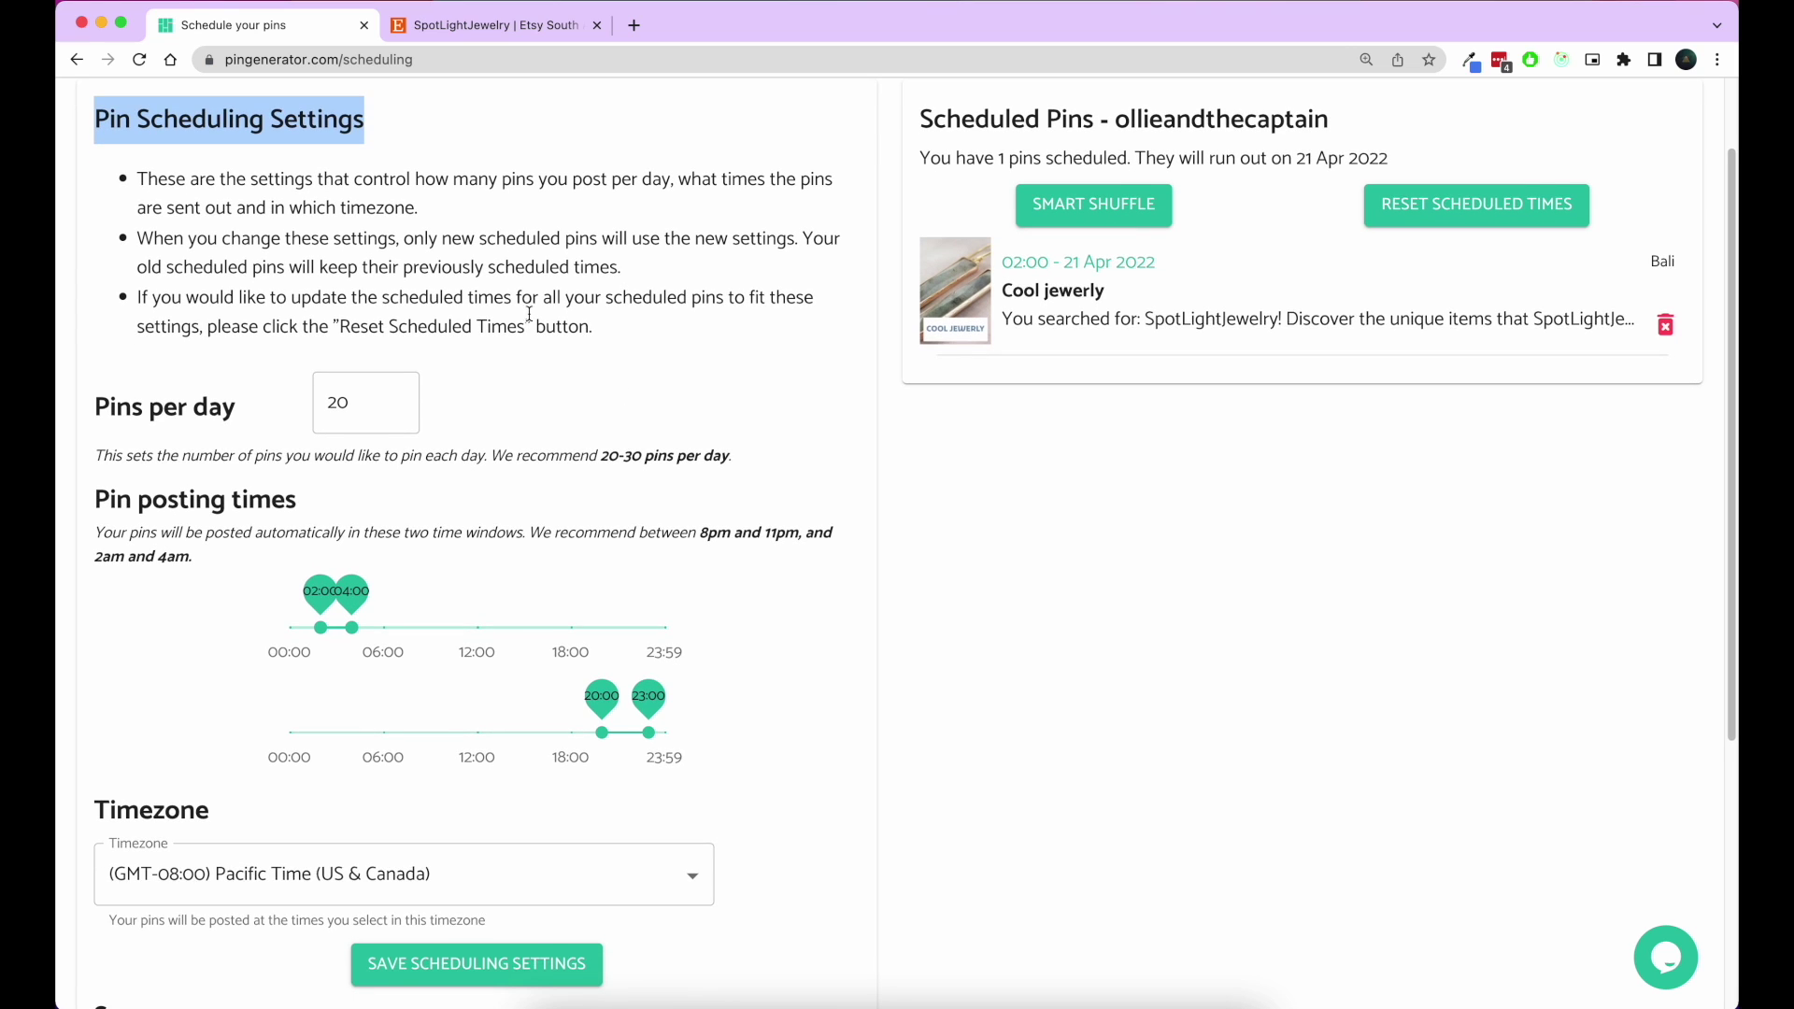
pyautogui.scroll(-2, 529, 315)
pyautogui.moveTo(359, 384); pyautogui.dragTo(330, 378)
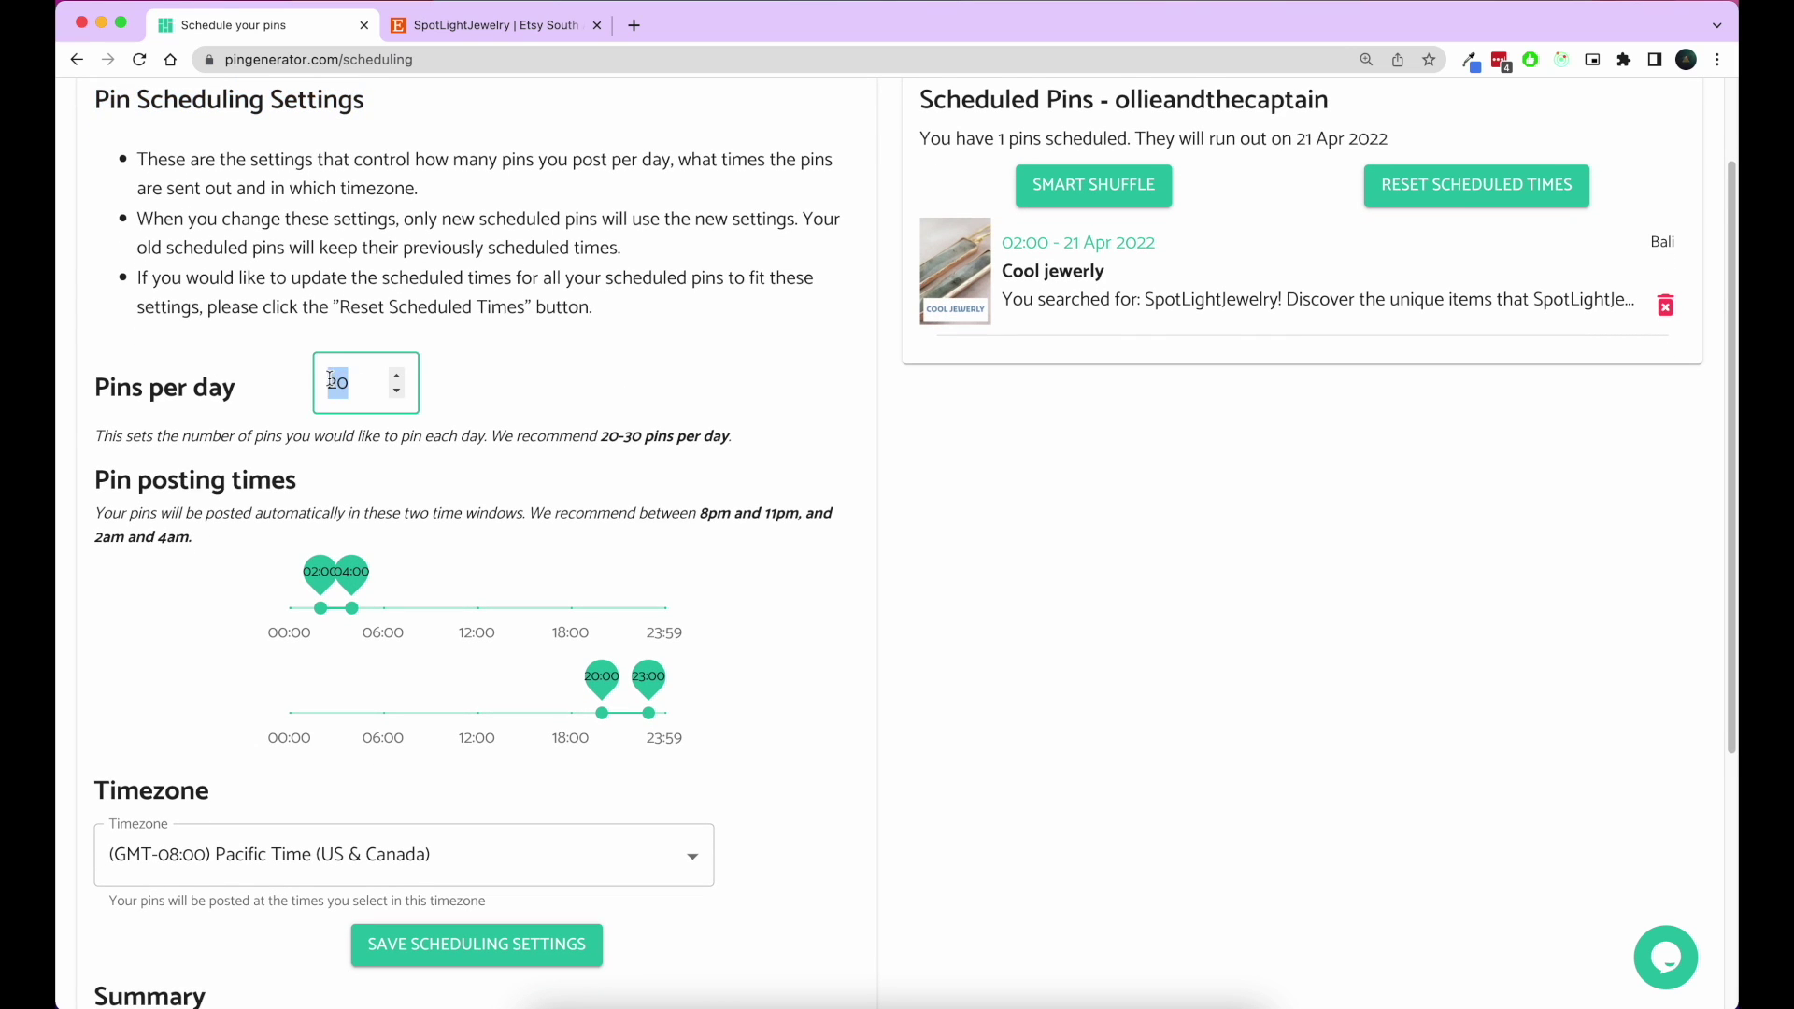
pyautogui.click(561, 388)
pyautogui.scroll(-5, 420, 430)
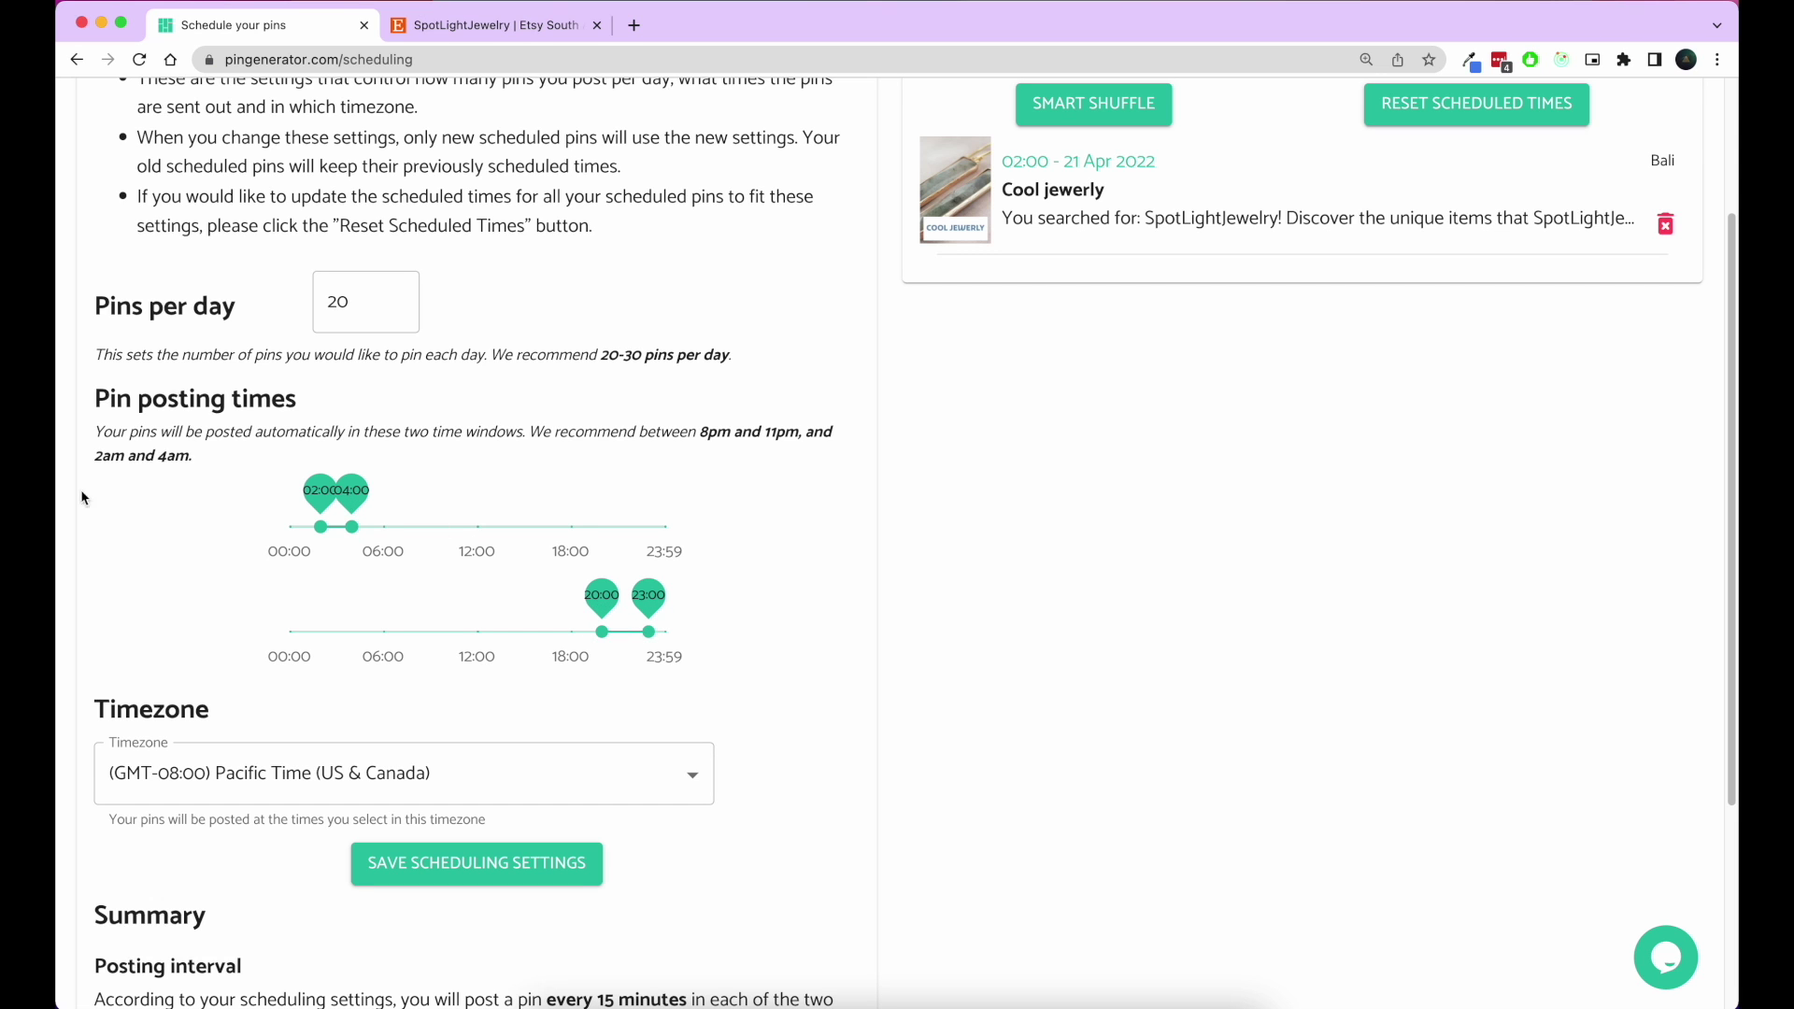
pyautogui.click(579, 786)
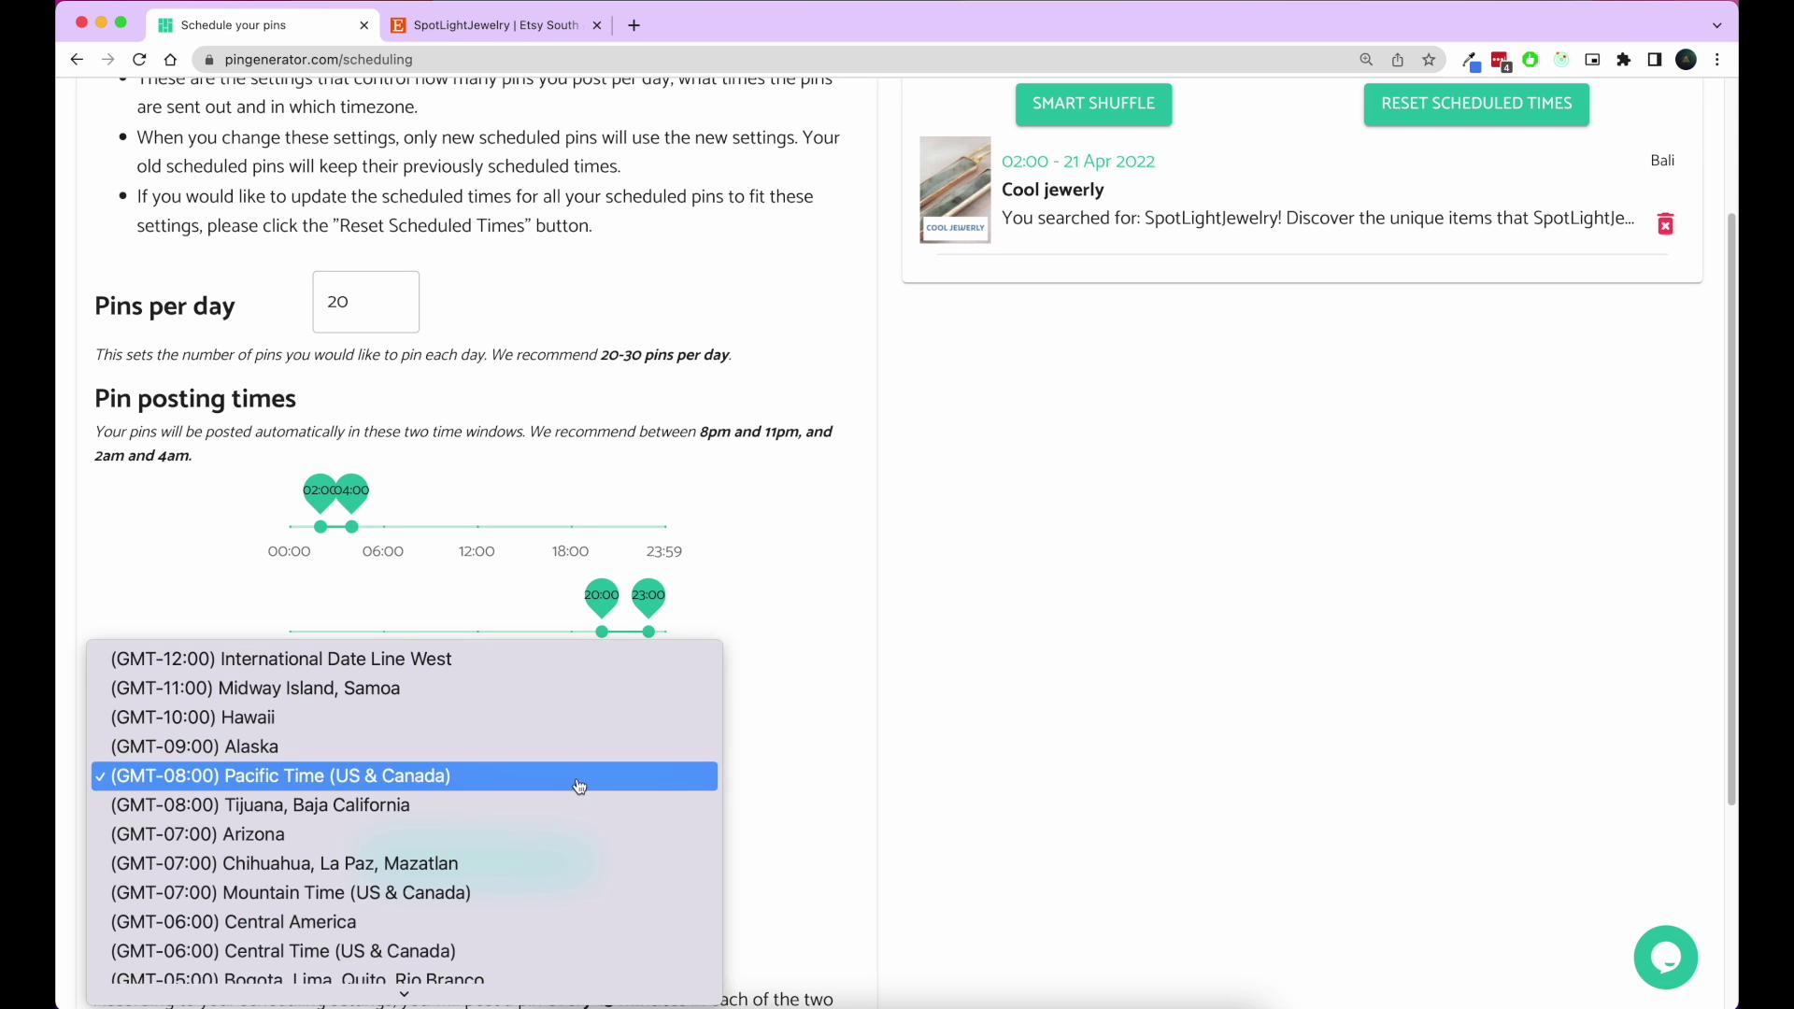
pyautogui.click(836, 772)
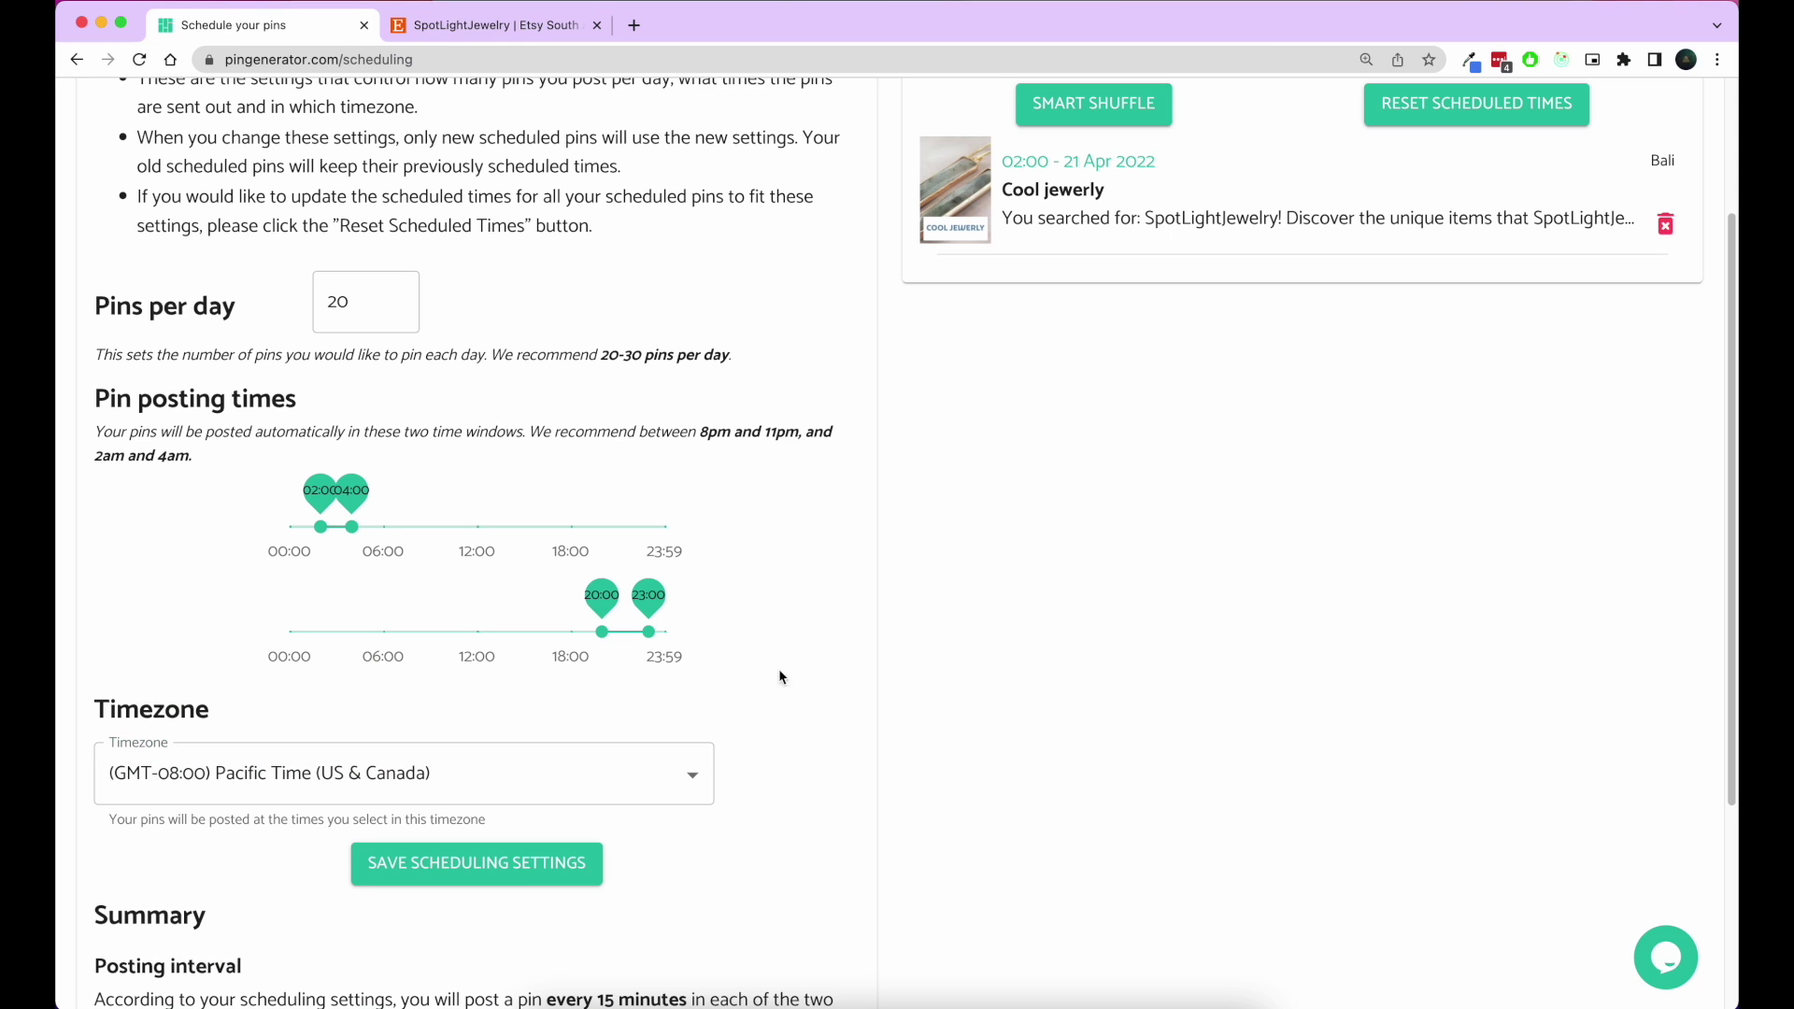
pyautogui.scroll(-1, 747, 636)
pyautogui.moveTo(364, 300)
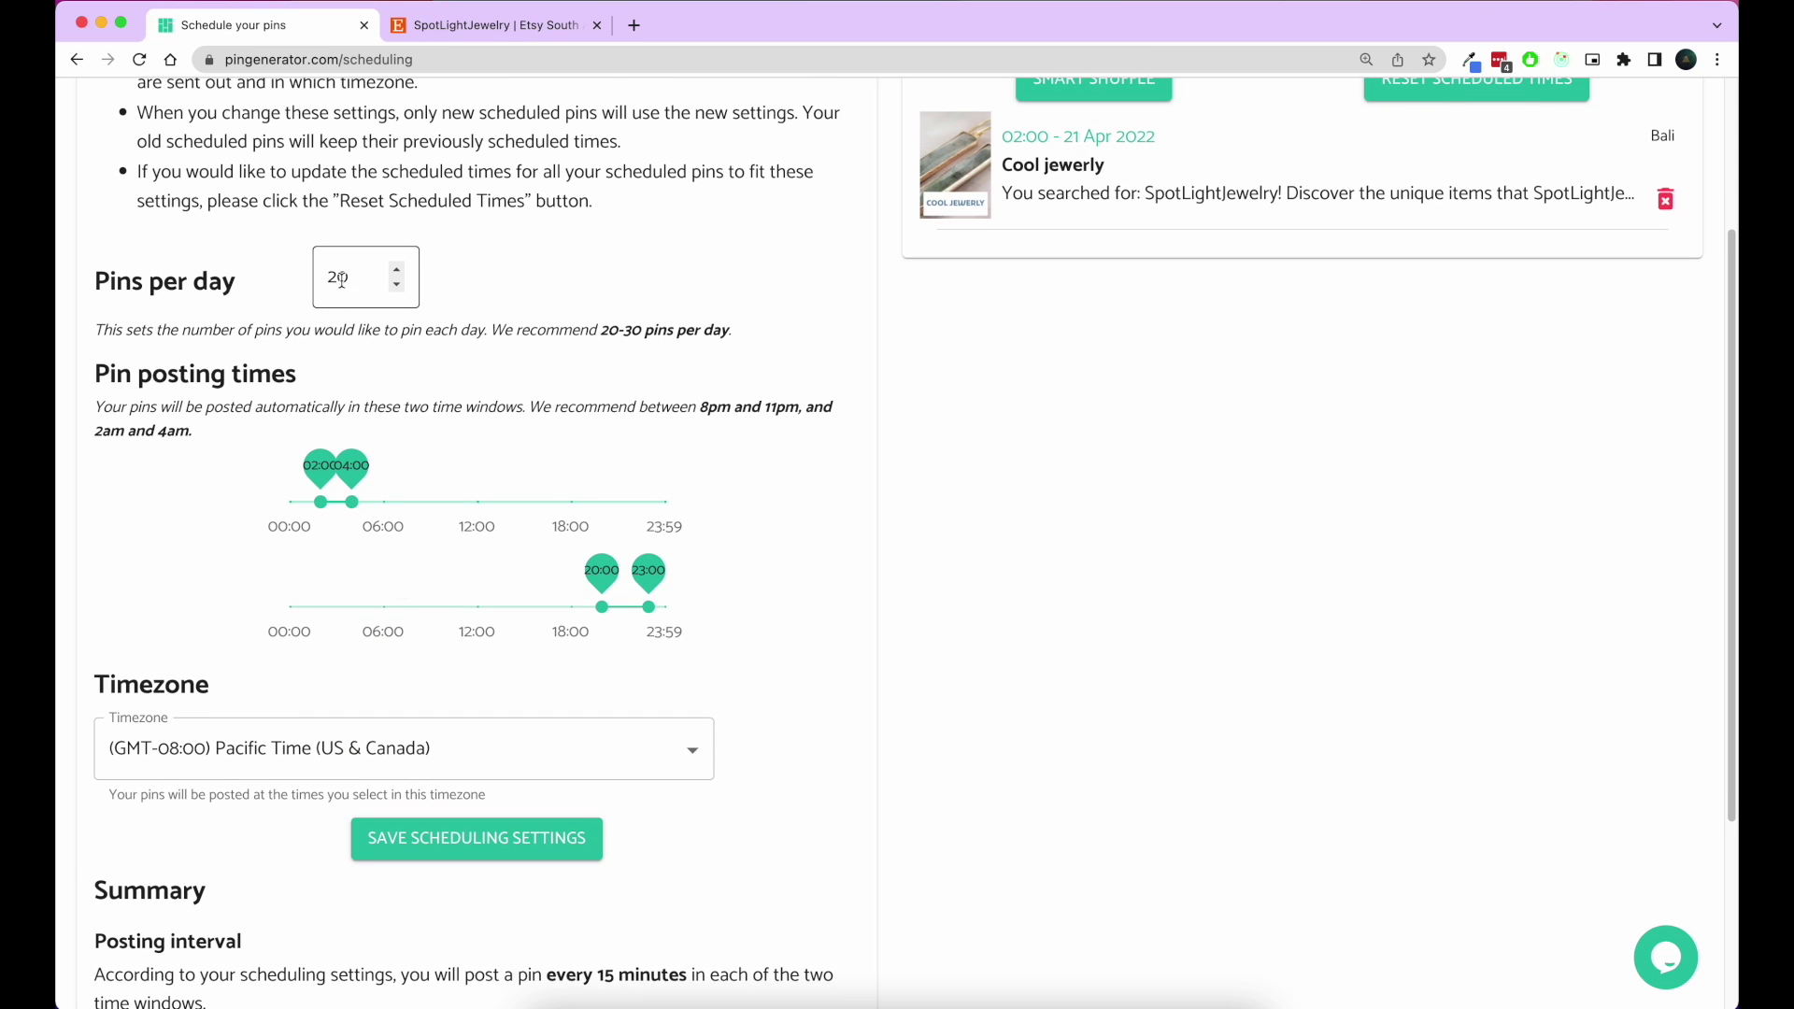
# Save scheduling at 10 pins per day with an 18:30–22:00 evening window.
pyautogui.doubleClick(355, 281)
pyautogui.write('10')
pyautogui.moveTo(602, 572)
pyautogui.mouseDown()
pyautogui.moveTo(578, 575)
pyautogui.moveTo(633, 589)
pyautogui.mouseUp()
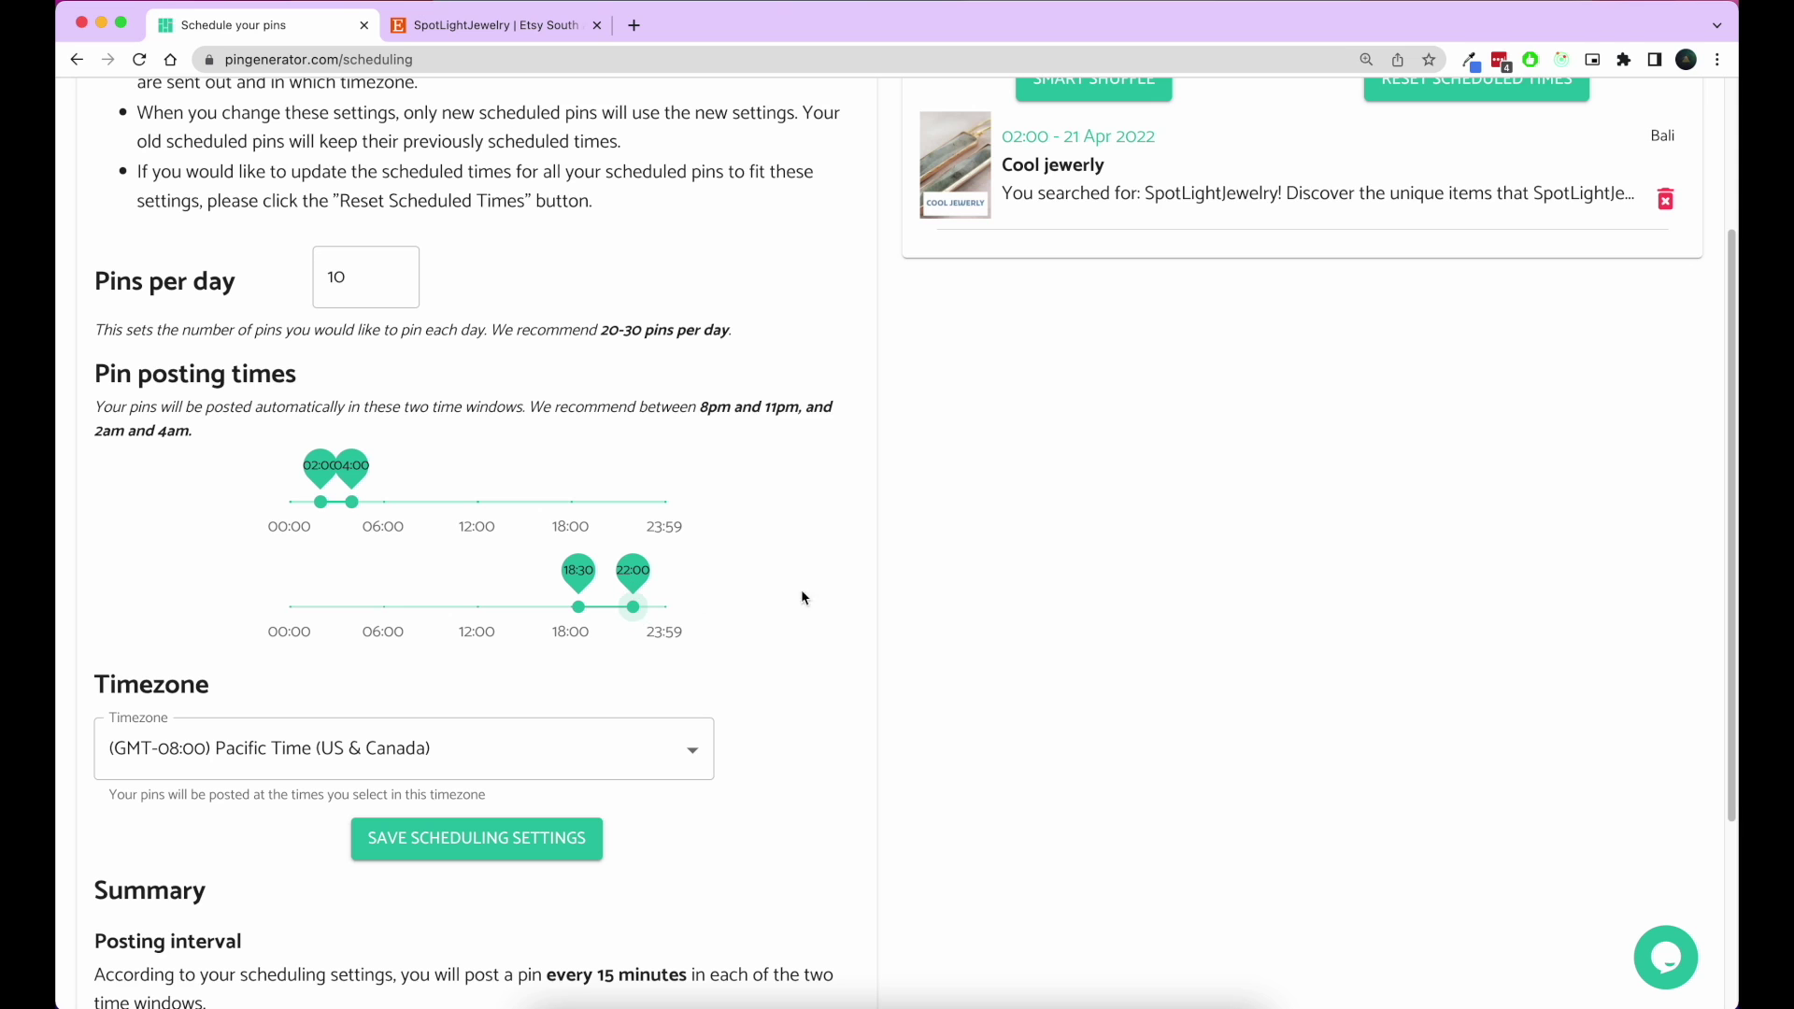
pyautogui.scroll(-2, 773, 607)
pyautogui.click(574, 734)
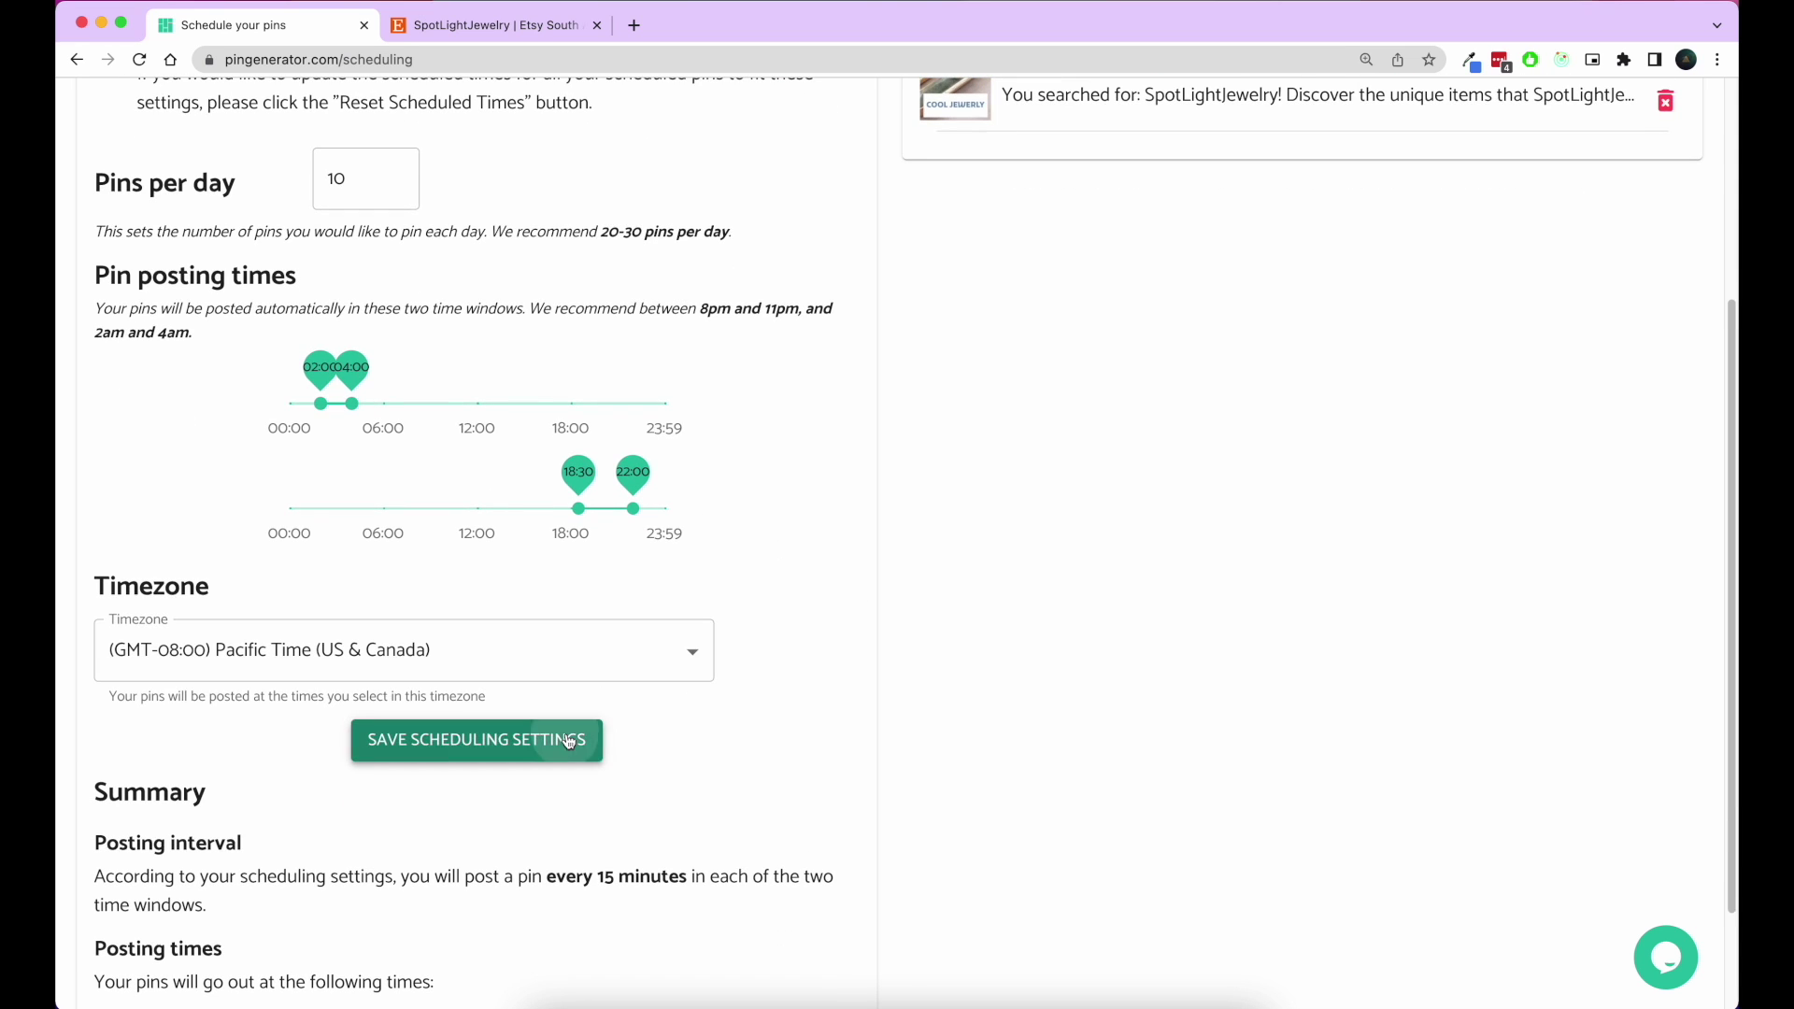
# Review the summary: posting every 33 minutes, with times starting at 02:00 and 03:06.
pyautogui.scroll(-3, 703, 594)
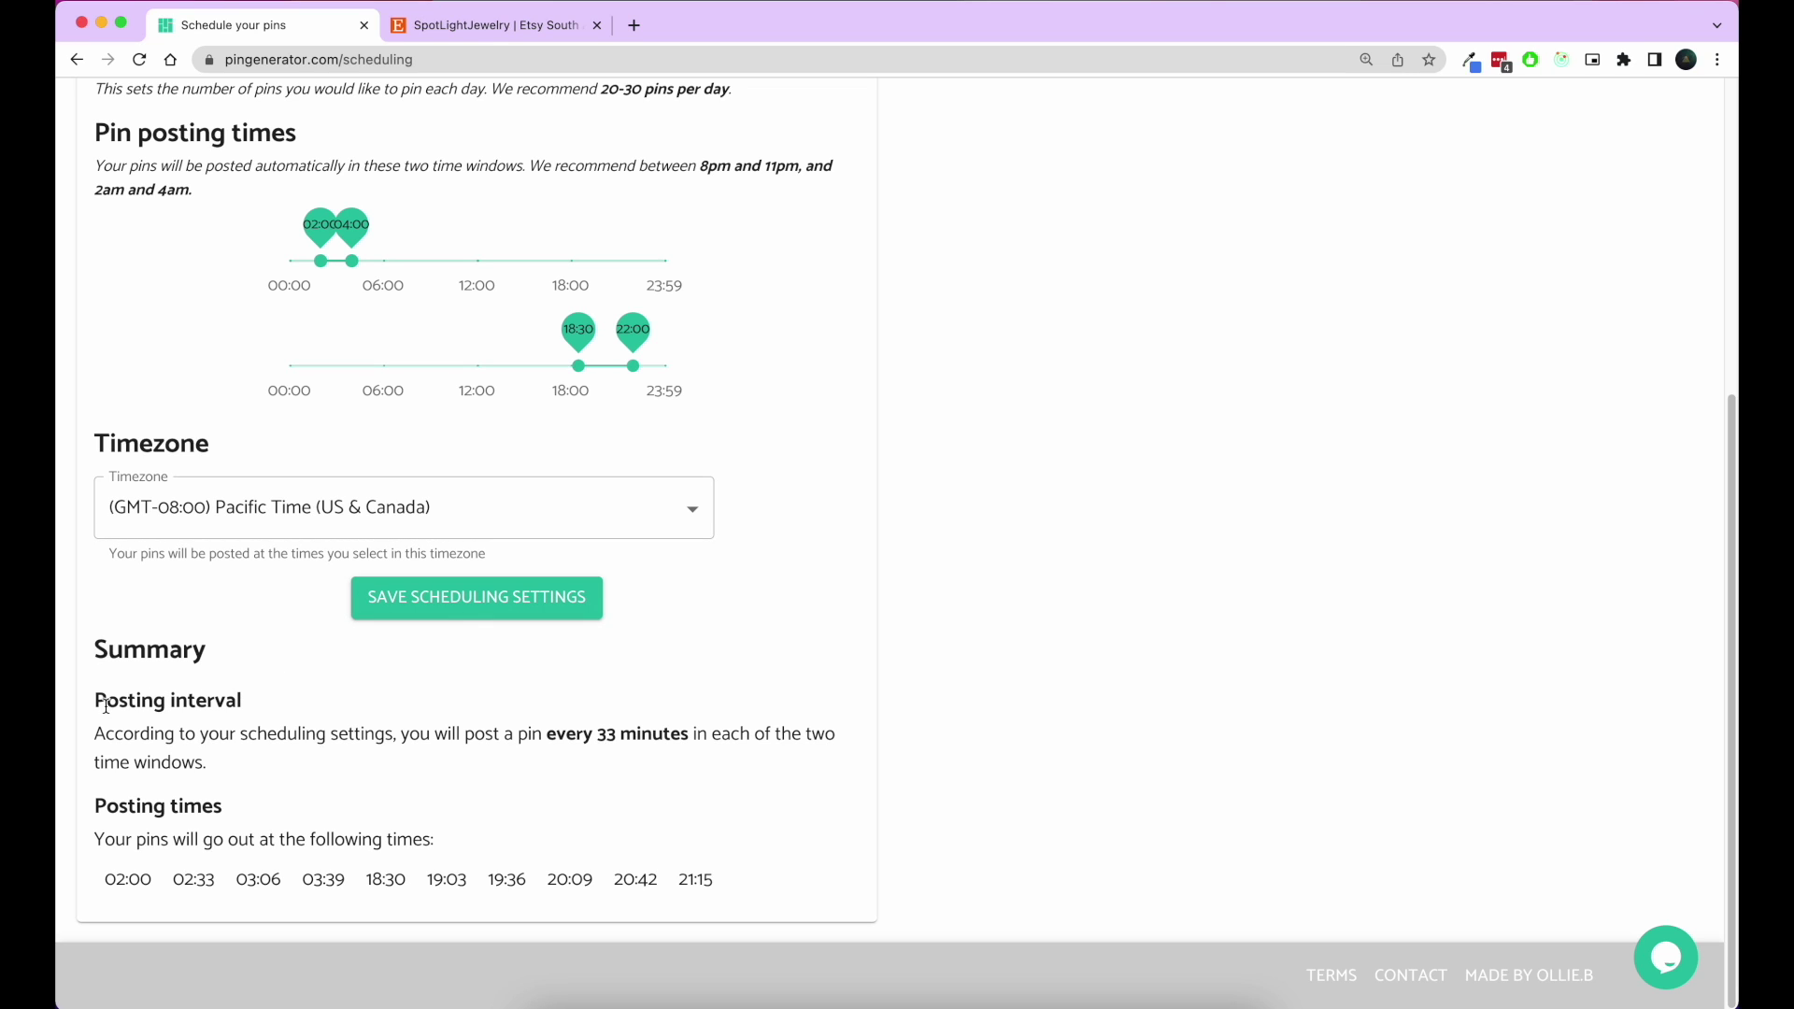
pyautogui.moveTo(98, 701)
pyautogui.mouseDown()
pyautogui.moveTo(474, 754)
pyautogui.moveTo(689, 741)
pyautogui.mouseUp()
pyautogui.click(621, 728)
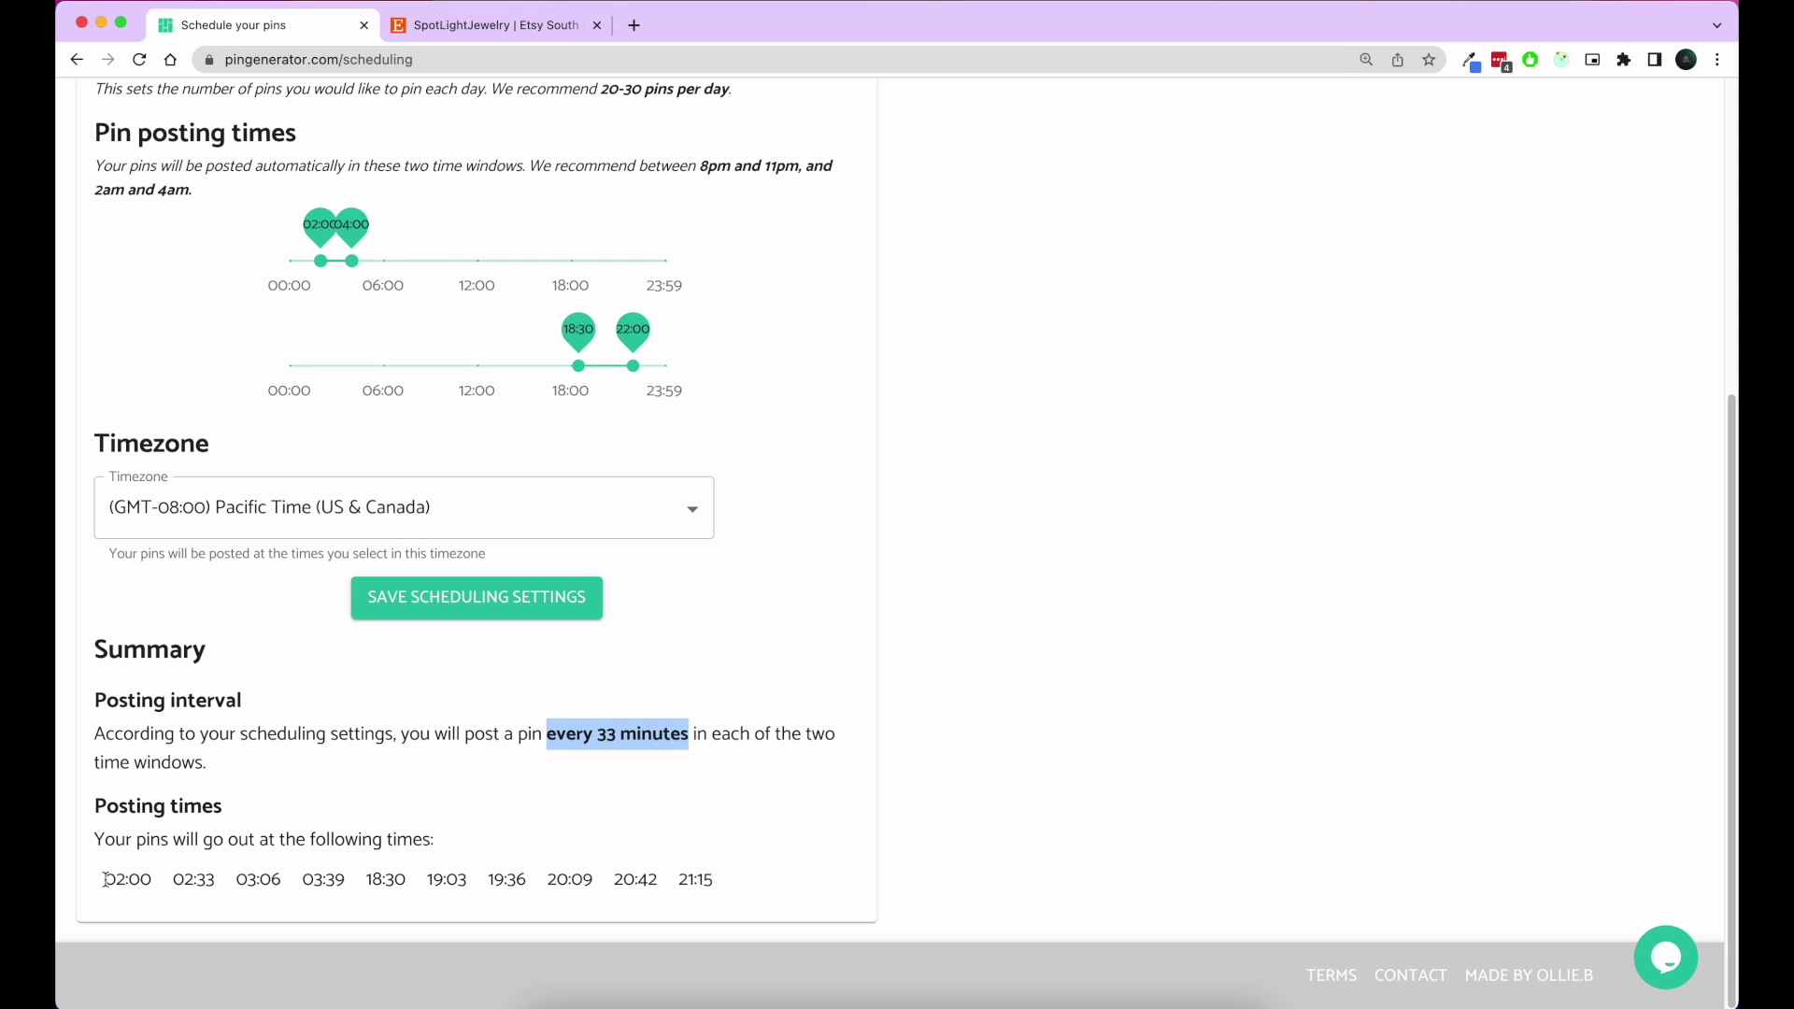
pyautogui.moveTo(105, 880); pyautogui.dragTo(735, 886)
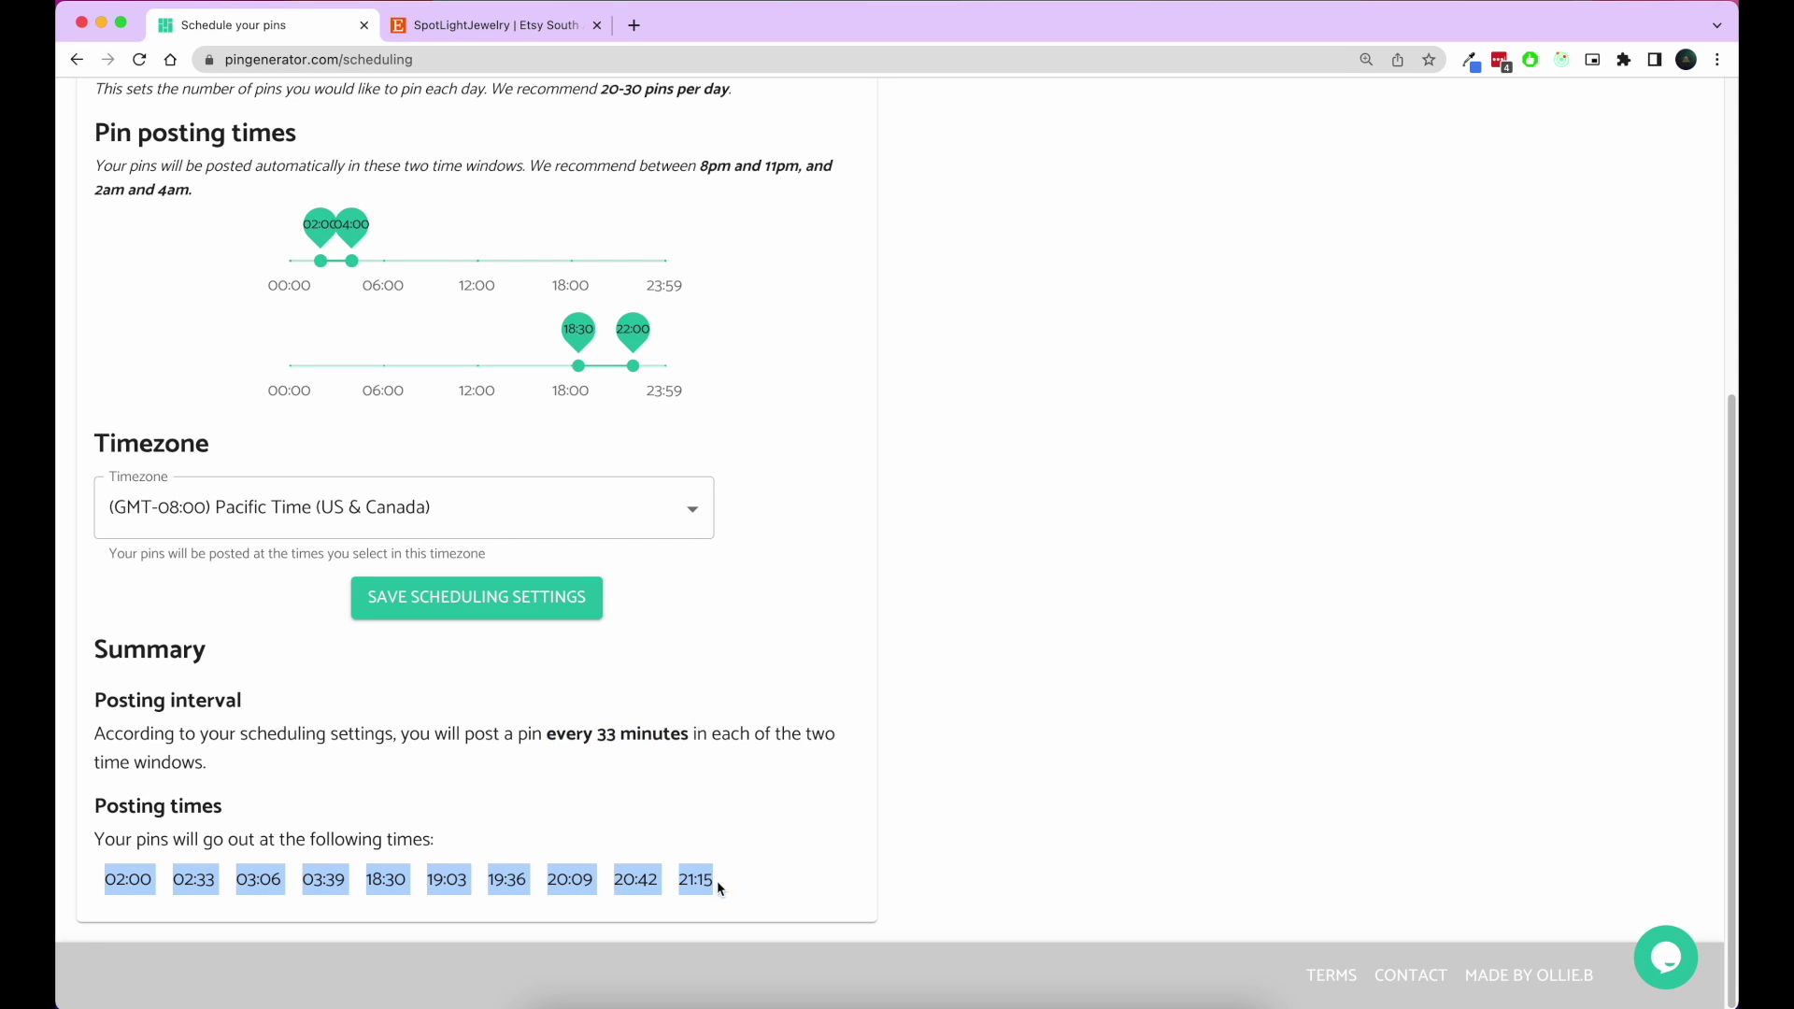
pyautogui.click(543, 847)
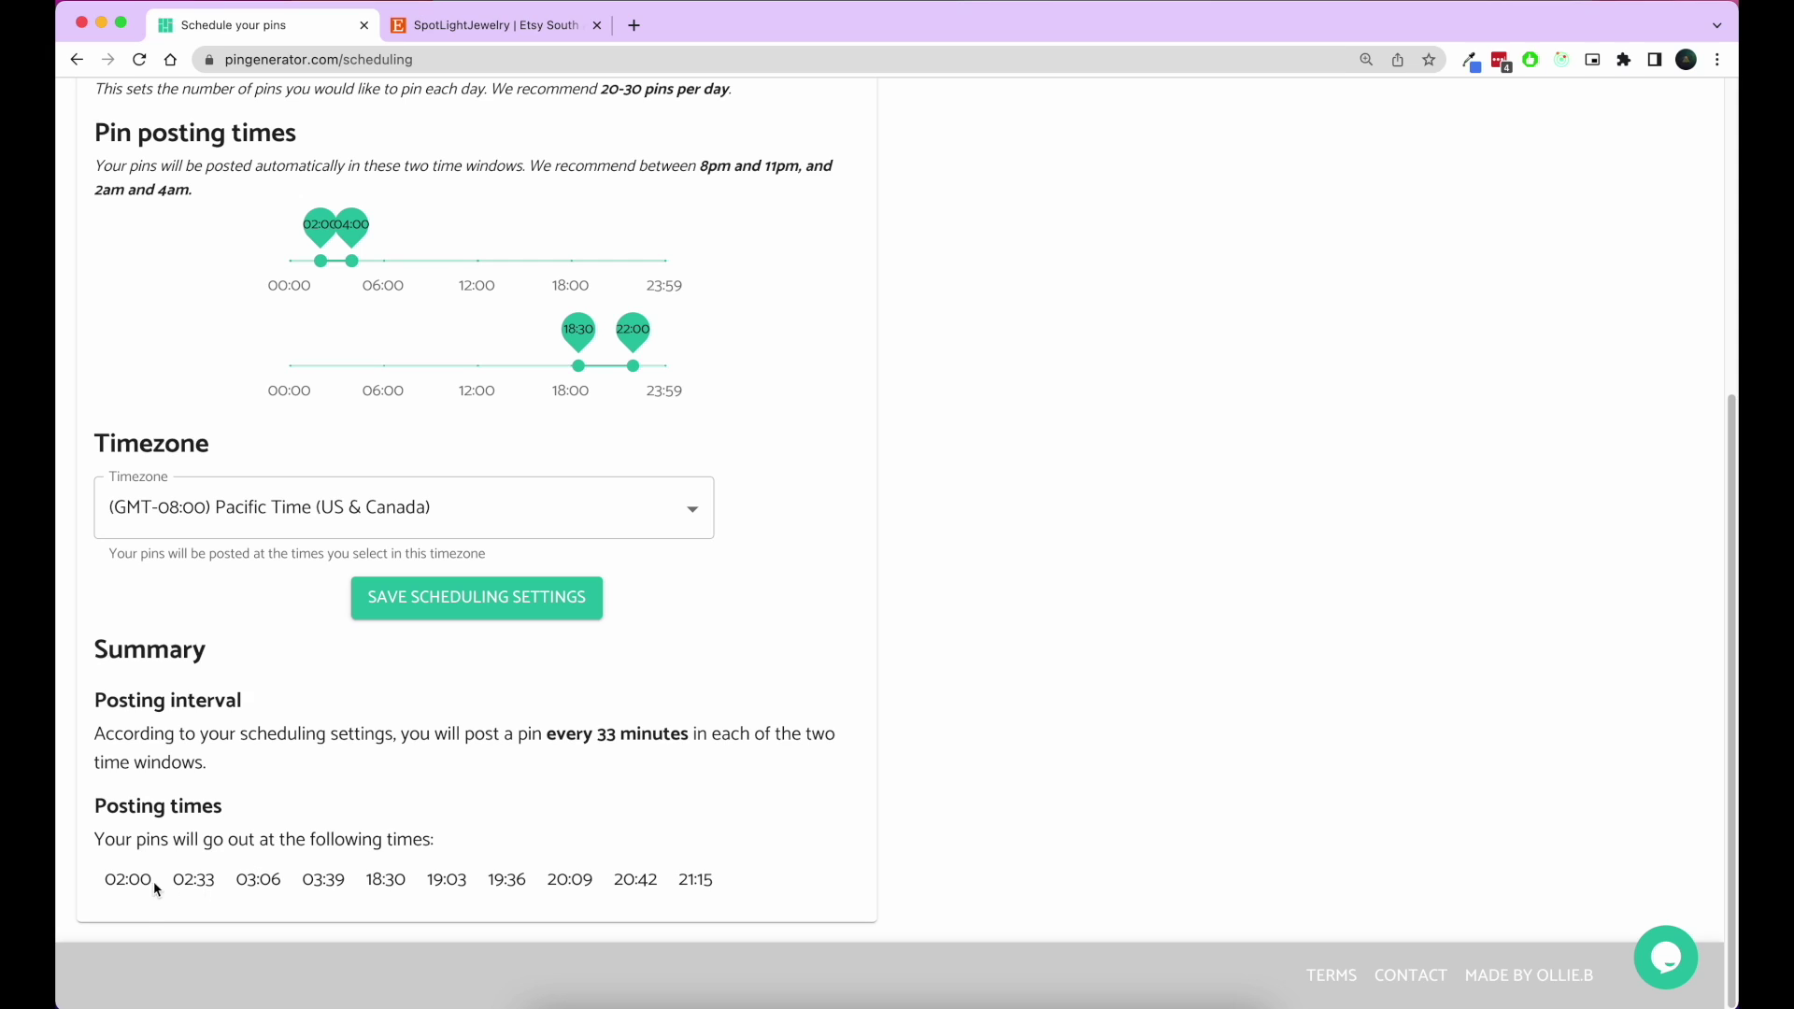
pyautogui.moveTo(155, 888)
pyautogui.mouseDown()
pyautogui.moveTo(99, 887)
pyautogui.moveTo(215, 882)
pyautogui.mouseUp()
pyautogui.click(247, 880)
pyautogui.scroll(2, 660, 774)
pyautogui.scroll(1, 663, 775)
pyautogui.scroll(-3, 665, 775)
pyautogui.scroll(5, 812, 435)
# Schedule the second and third grid pins, then view the scheduling page.
pyautogui.click(1308, 114)
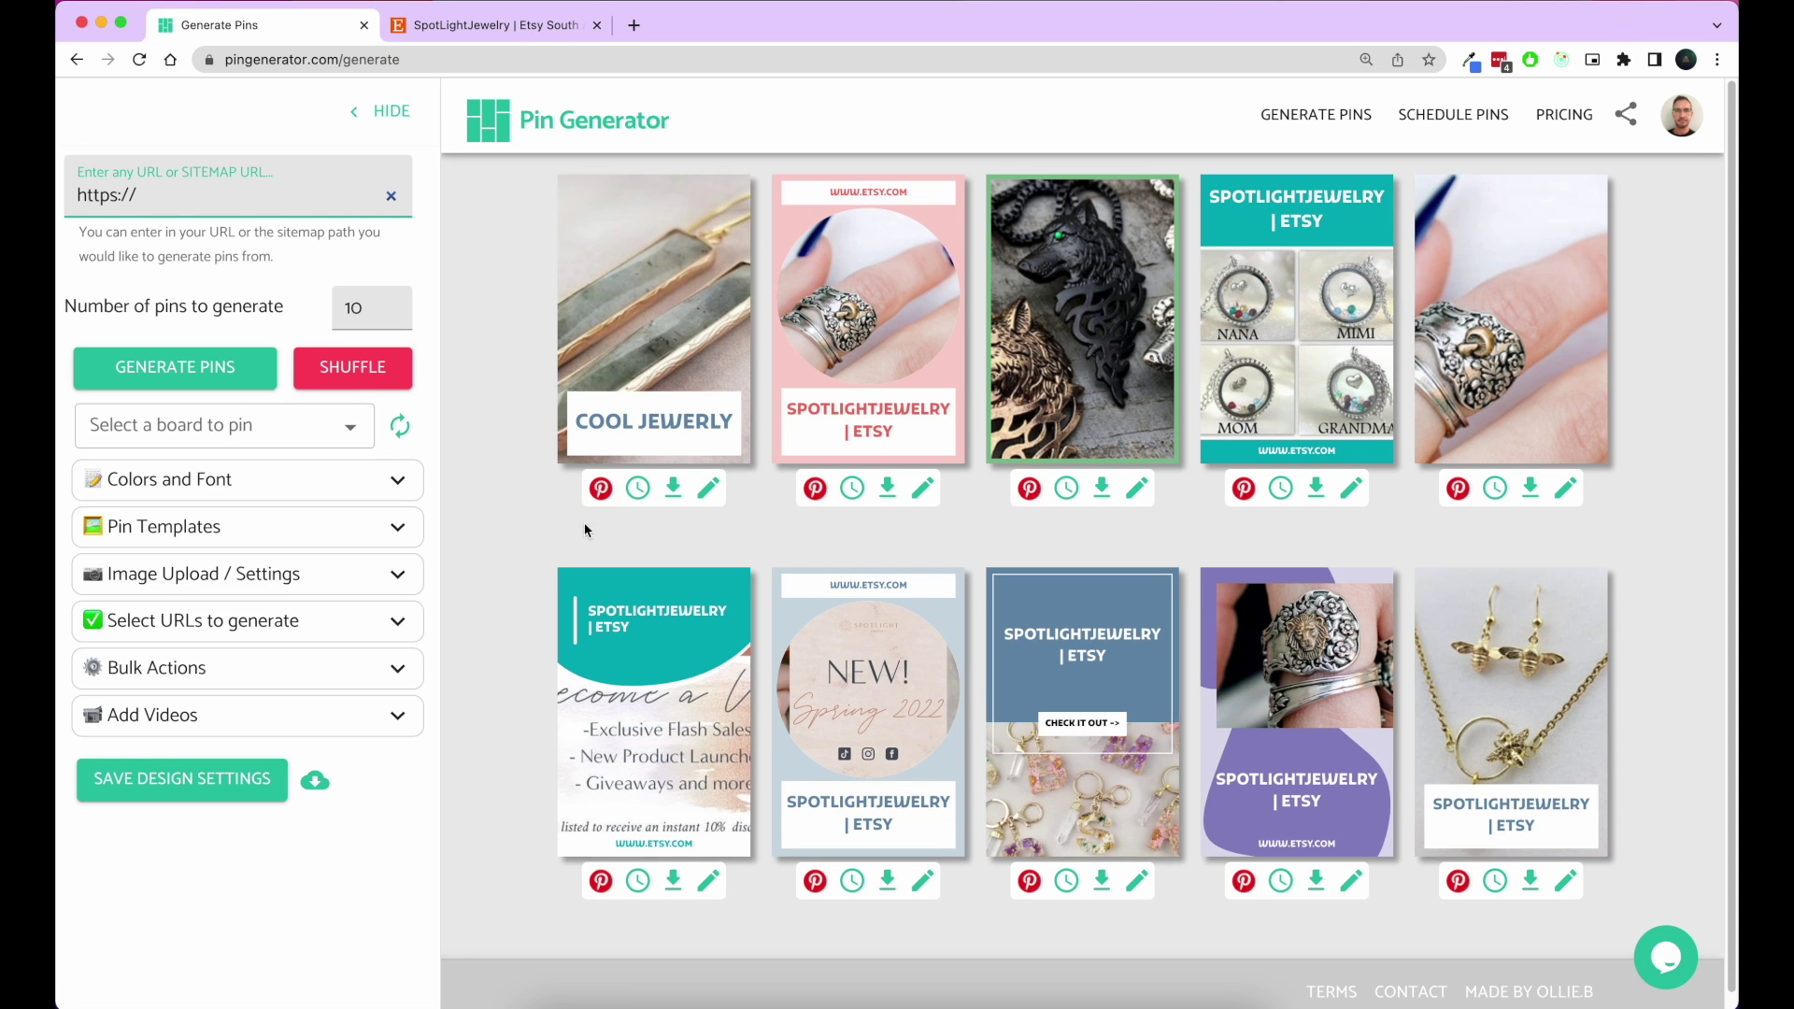
pyautogui.click(852, 488)
pyautogui.click(1063, 487)
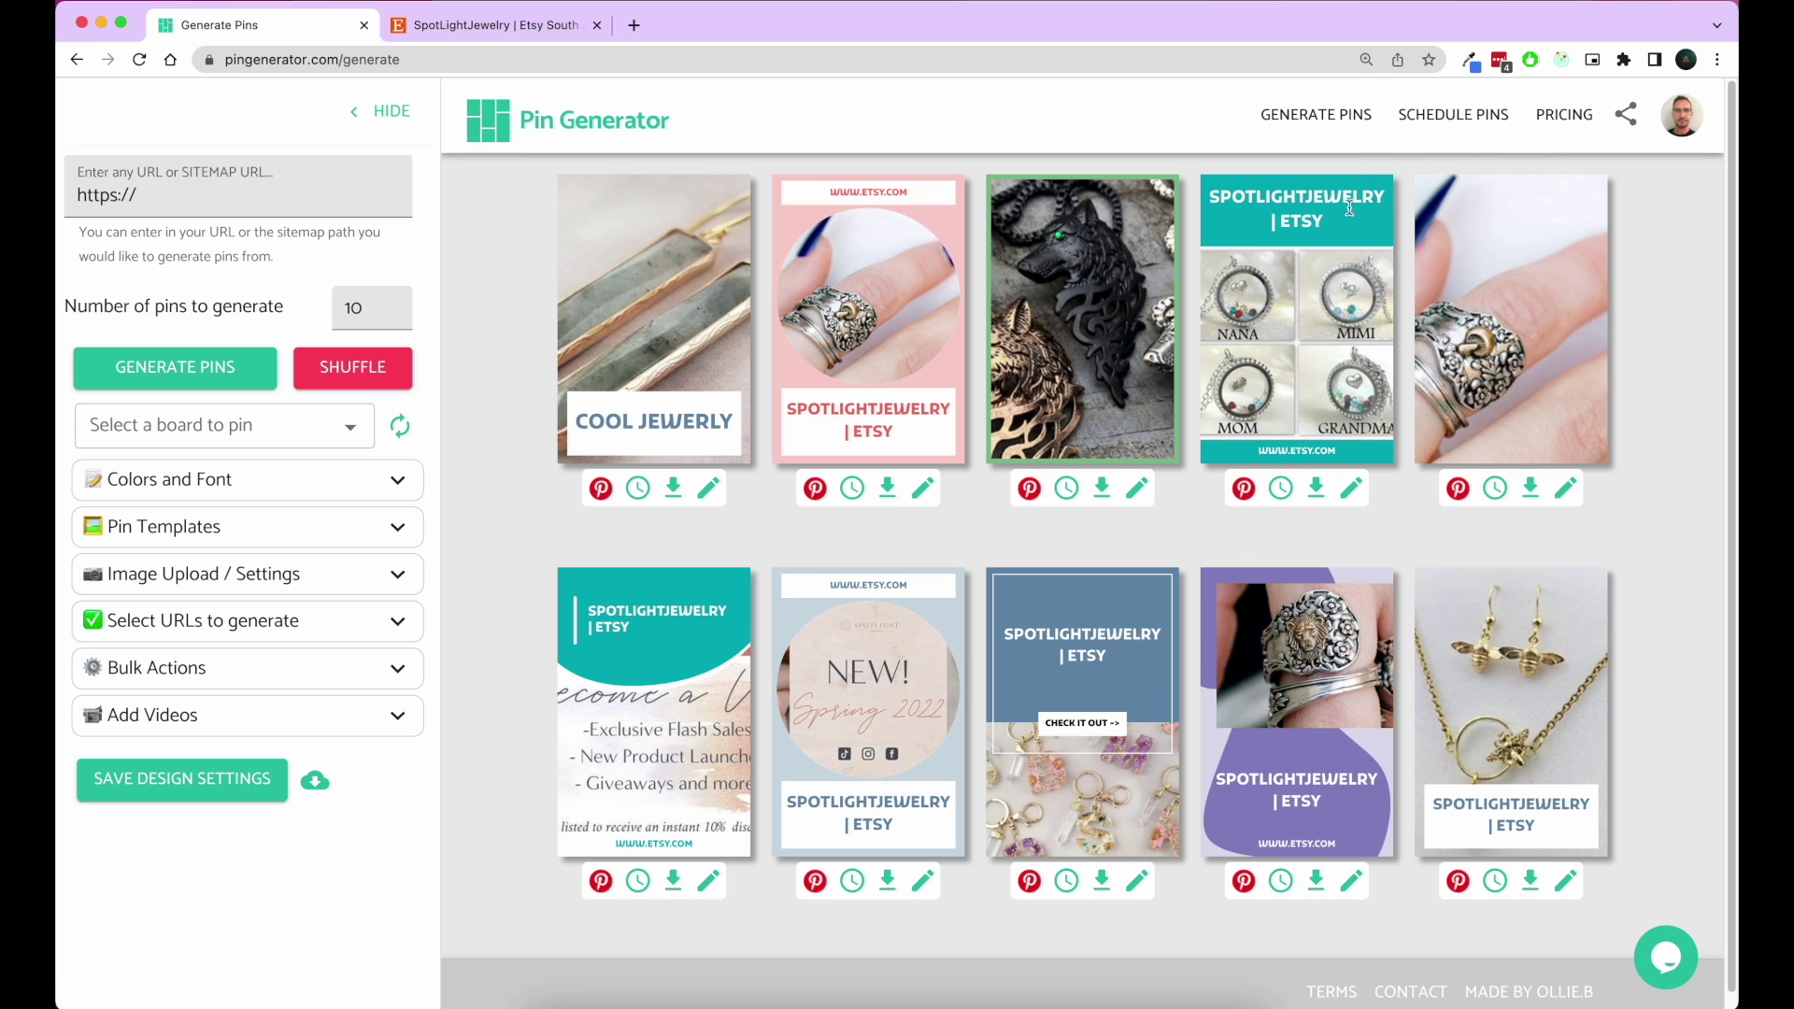
pyautogui.click(1453, 114)
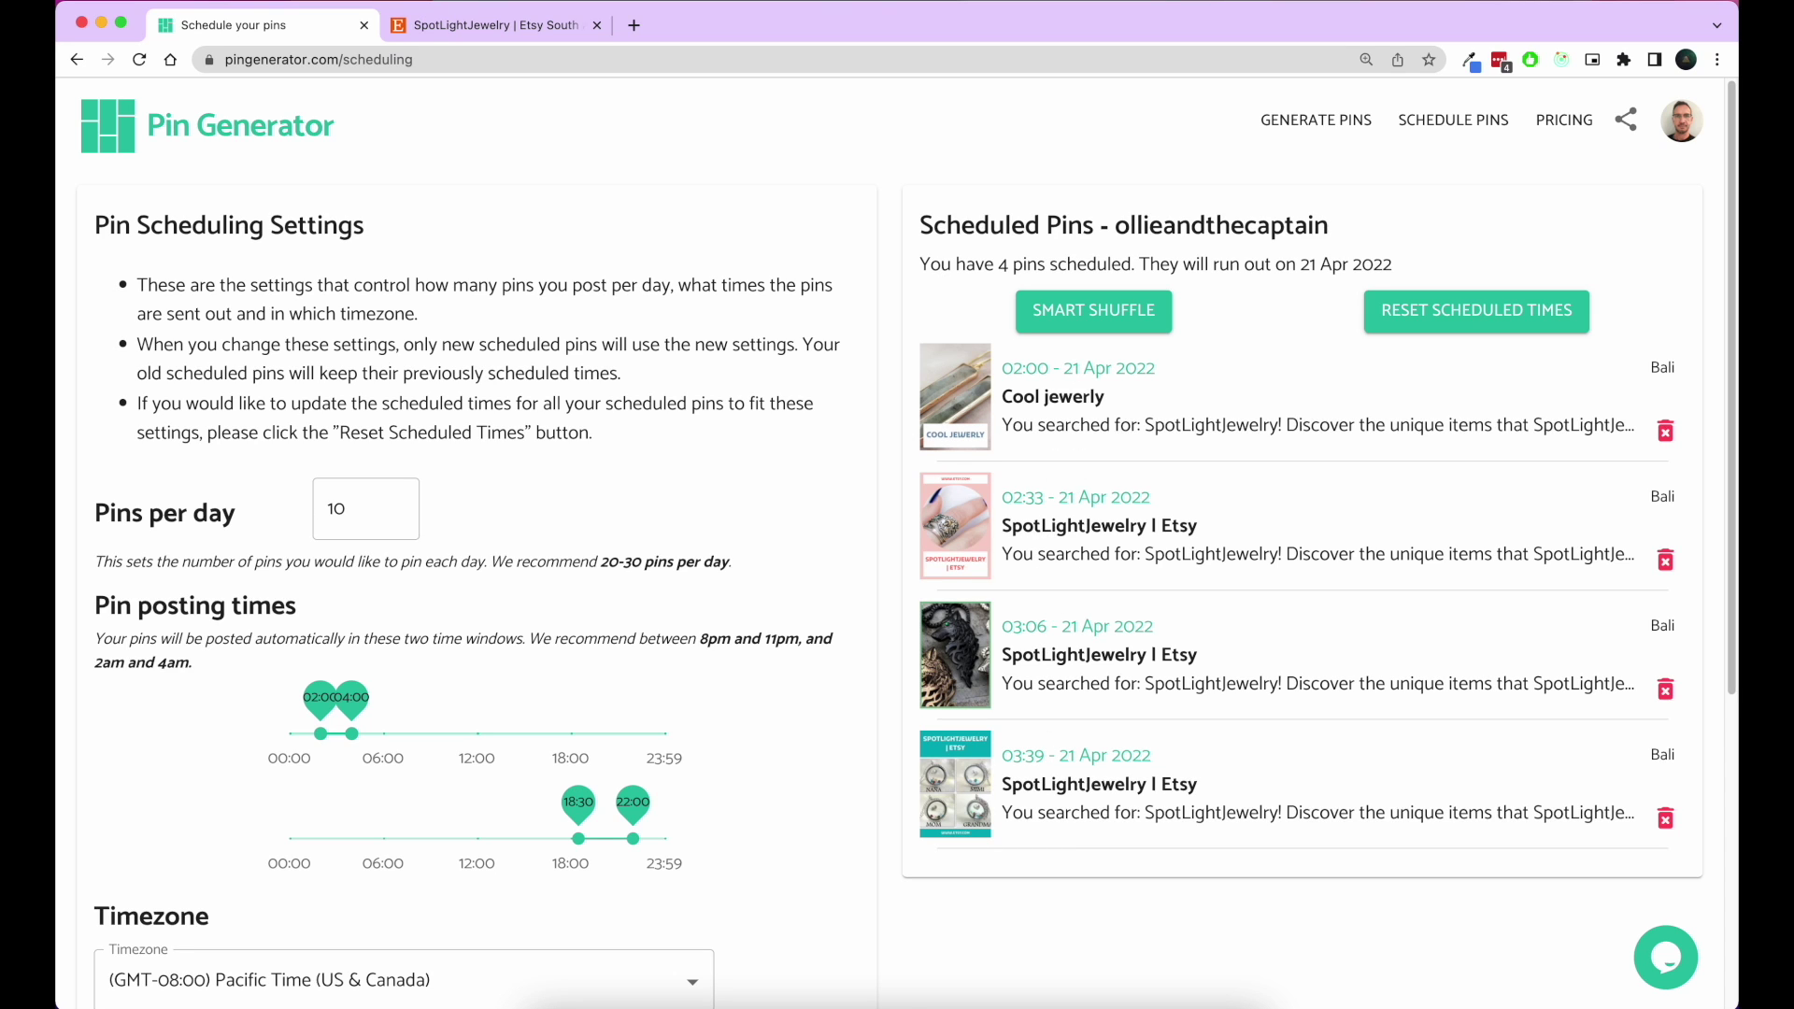
# Delete the 03:39 and 03:06 scheduled pins, then return to pin generation.
pyautogui.moveTo(1652, 358); pyautogui.dragTo(1679, 374)
pyautogui.click(1666, 819)
pyautogui.click(972, 596)
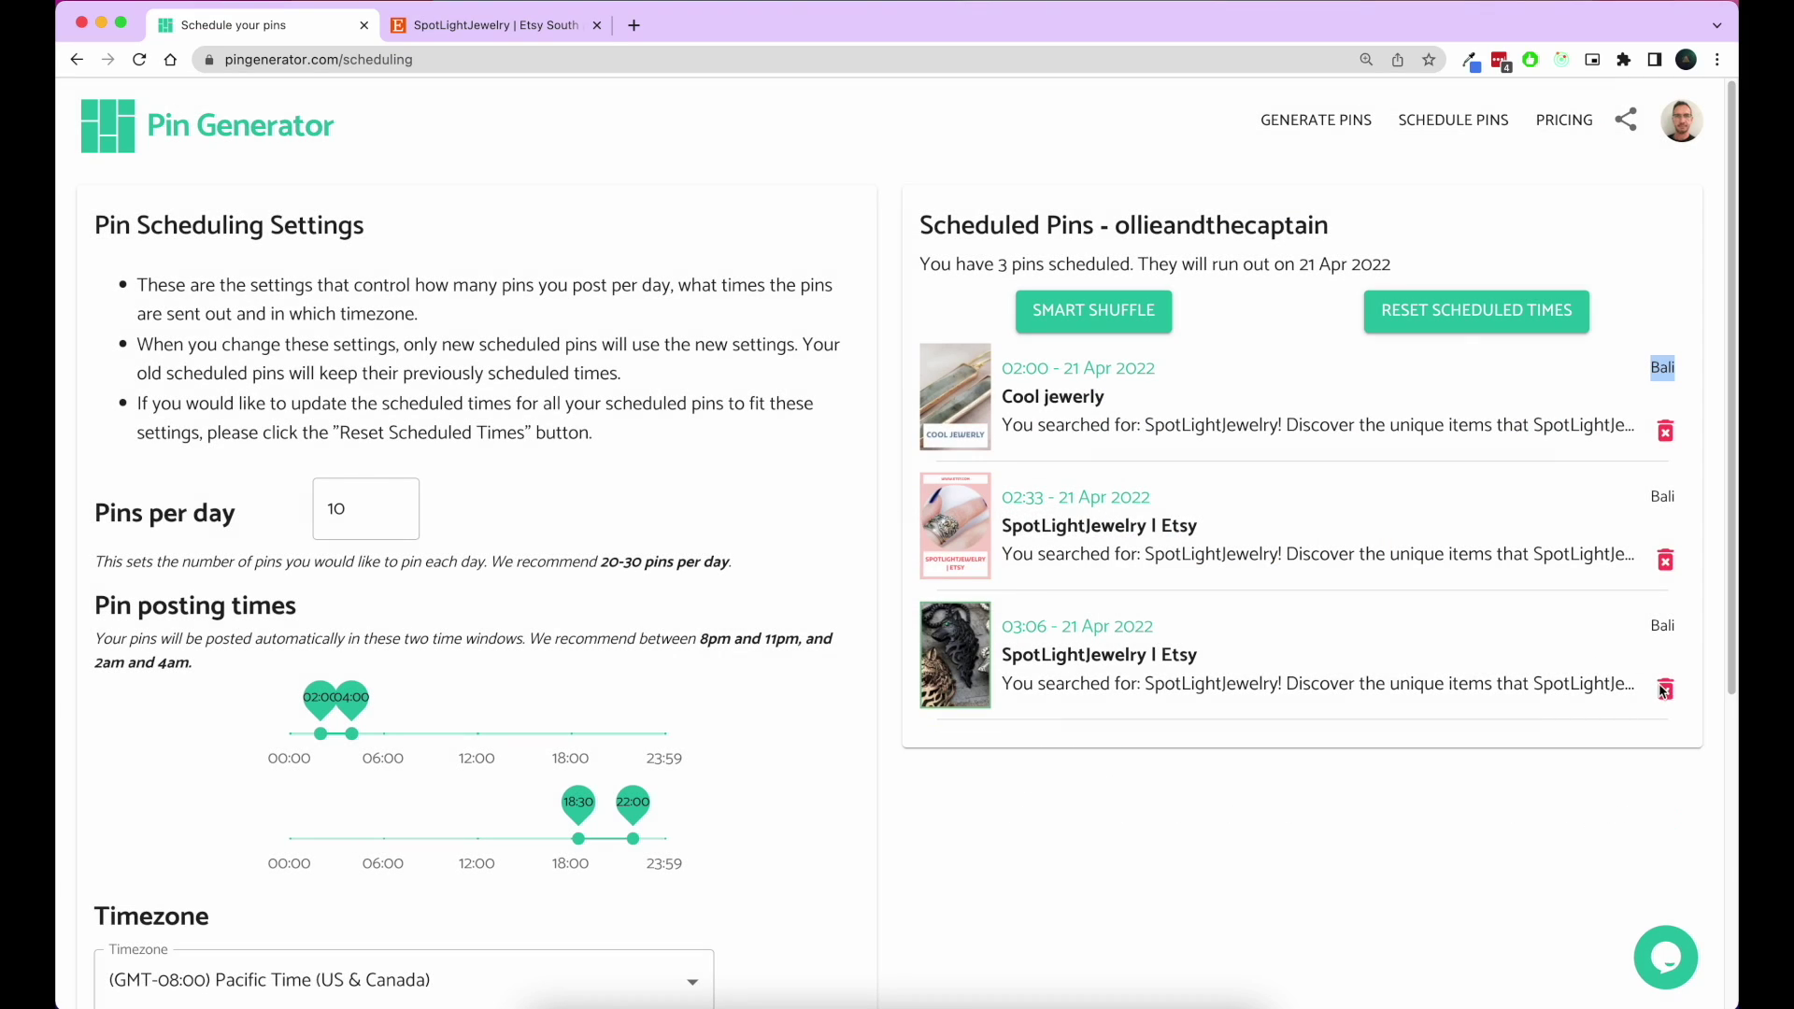
pyautogui.click(1664, 690)
pyautogui.click(976, 599)
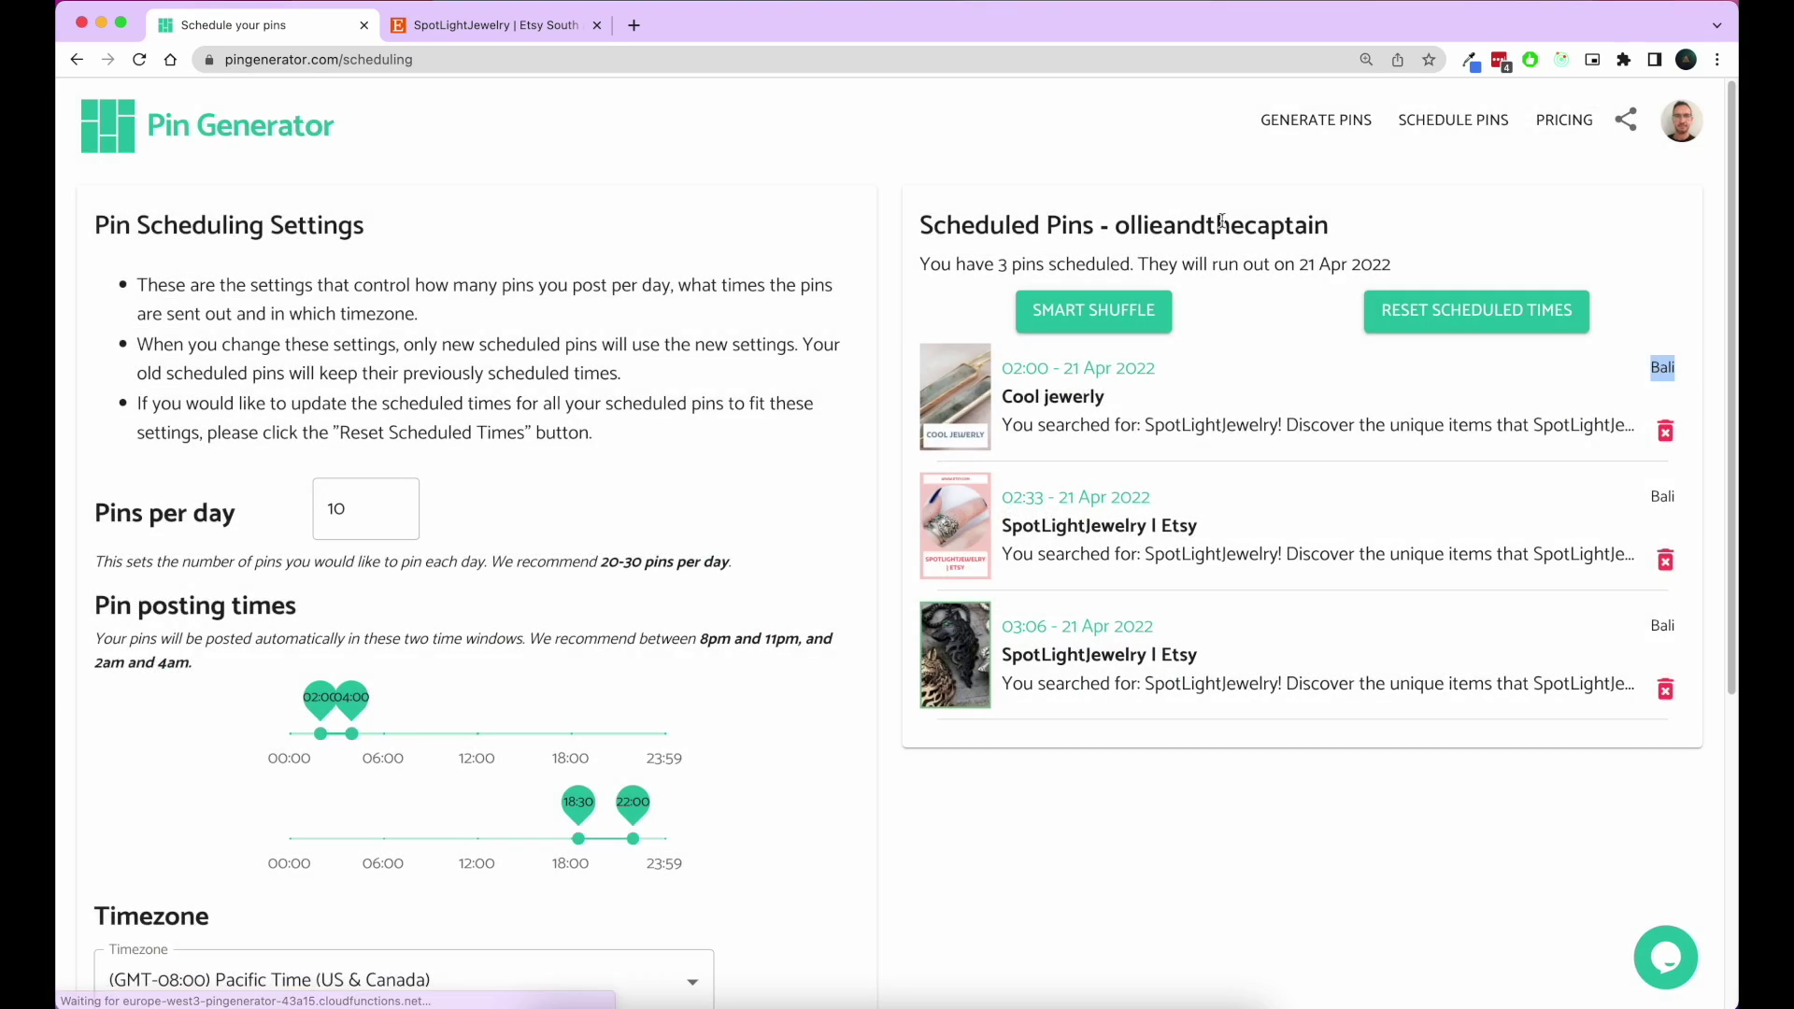
pyautogui.click(1285, 127)
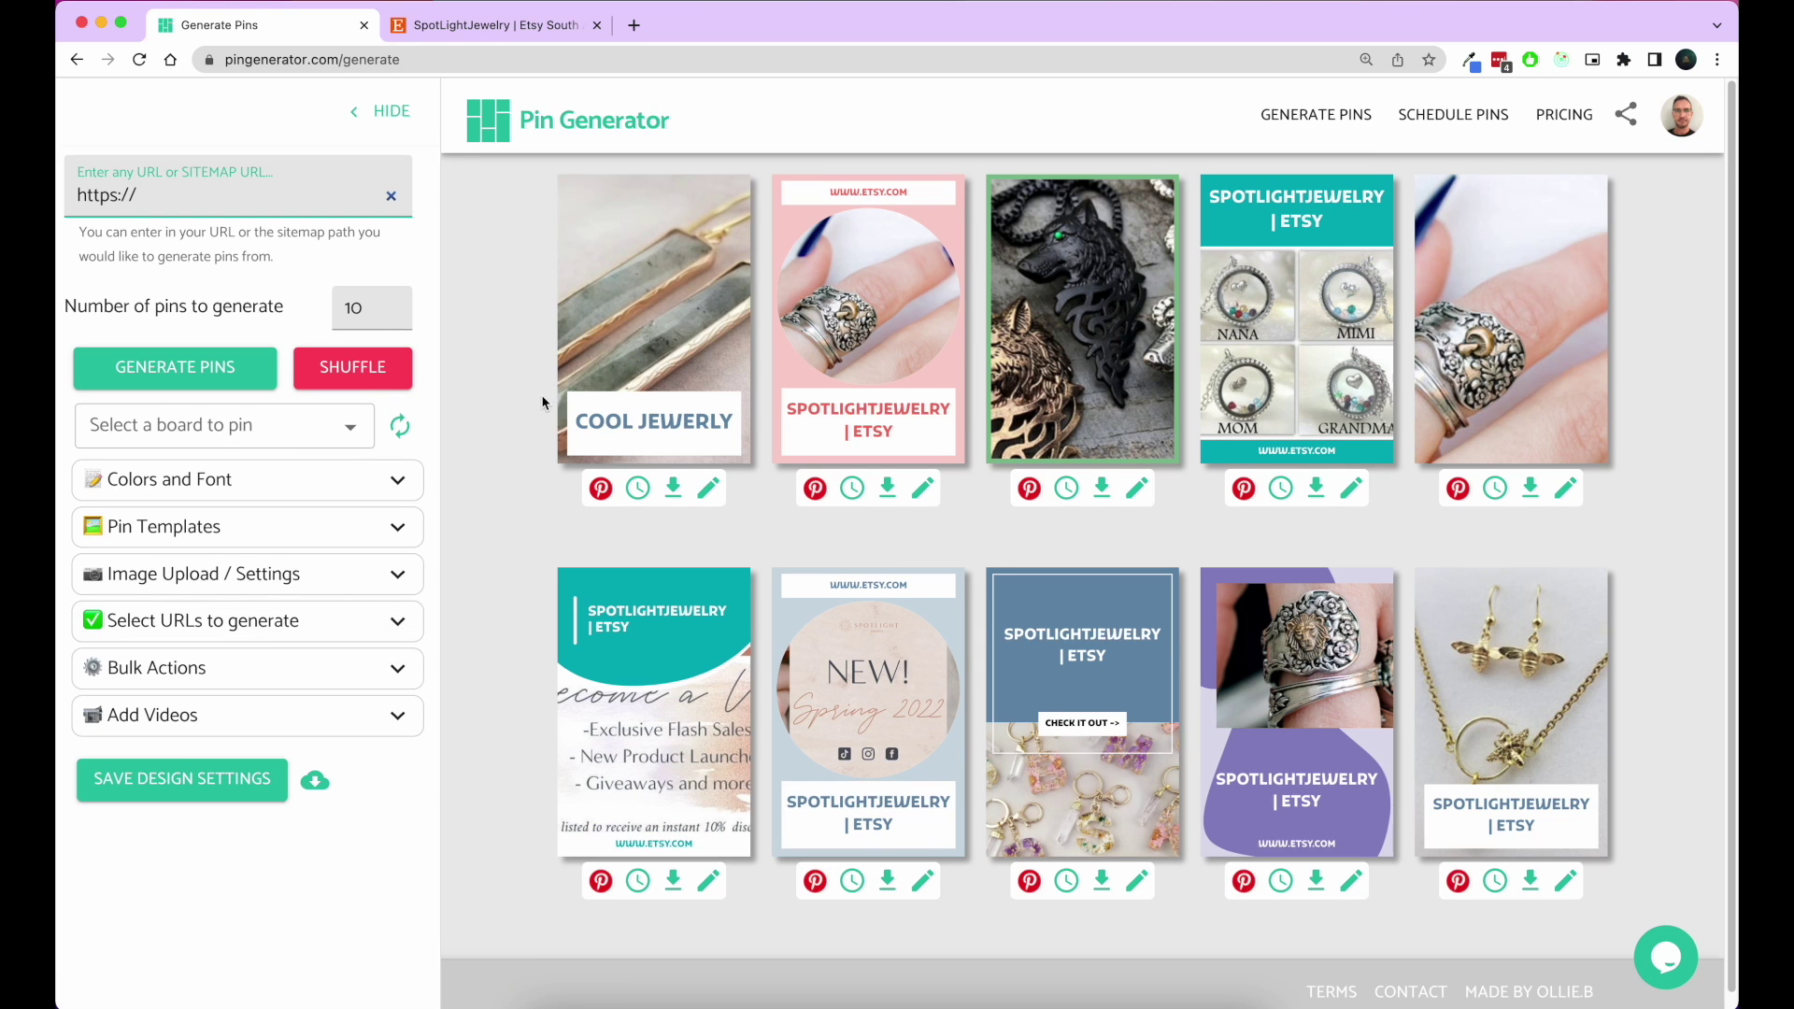
# Change the teal palette colour to a coral red and stop mixing colours across pins.
pyautogui.click(397, 482)
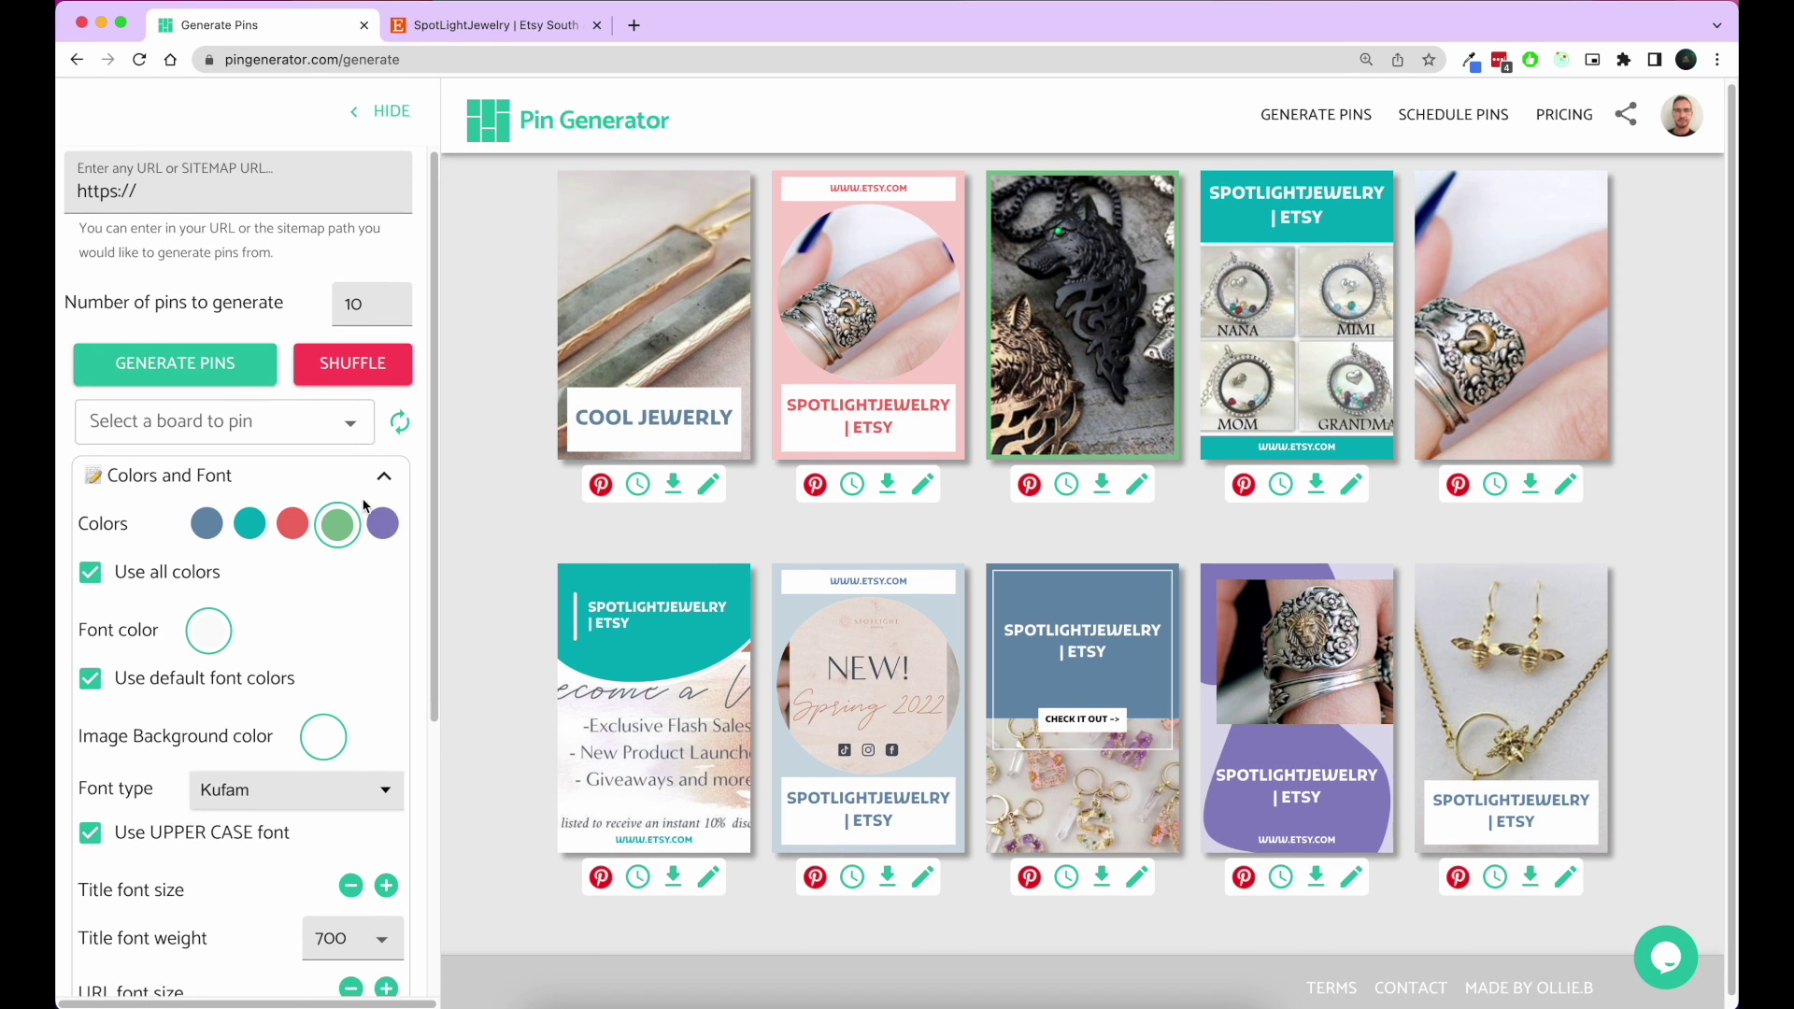
pyautogui.scroll(-1, 366, 505)
pyautogui.scroll(-4, 365, 504)
pyautogui.scroll(1, 364, 504)
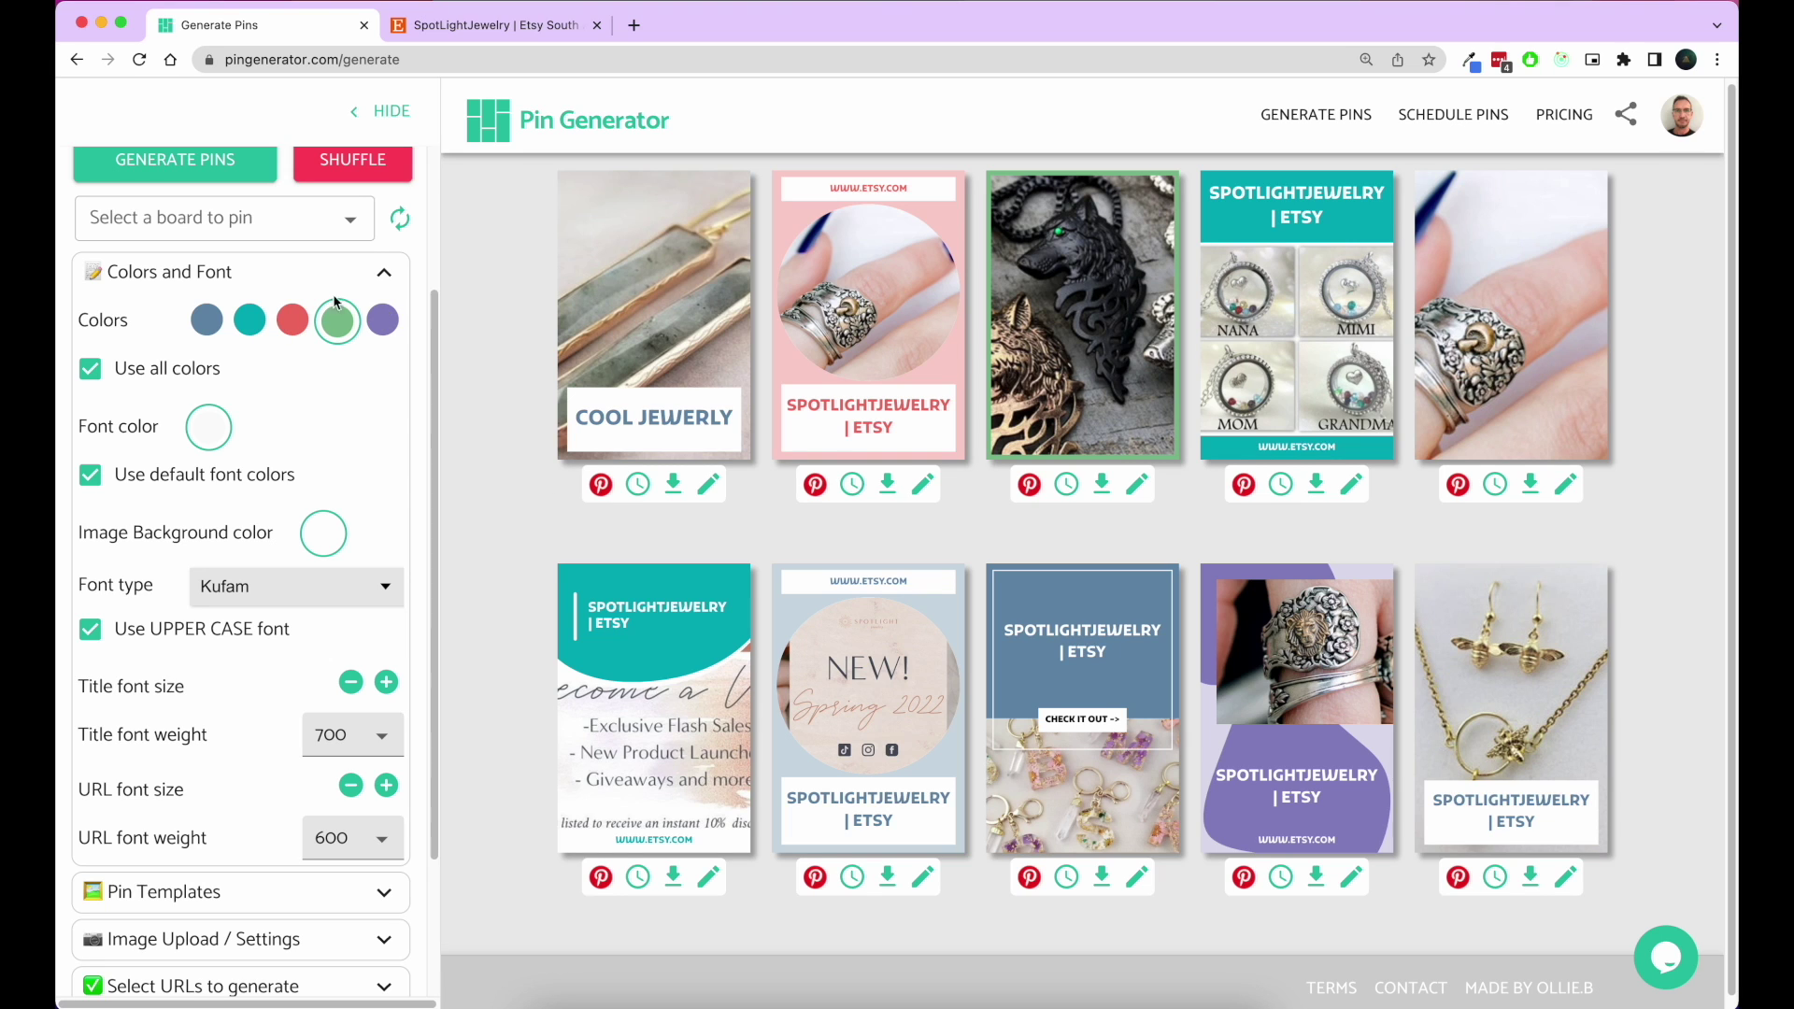
pyautogui.click(253, 322)
pyautogui.moveTo(215, 546); pyautogui.dragTo(122, 547)
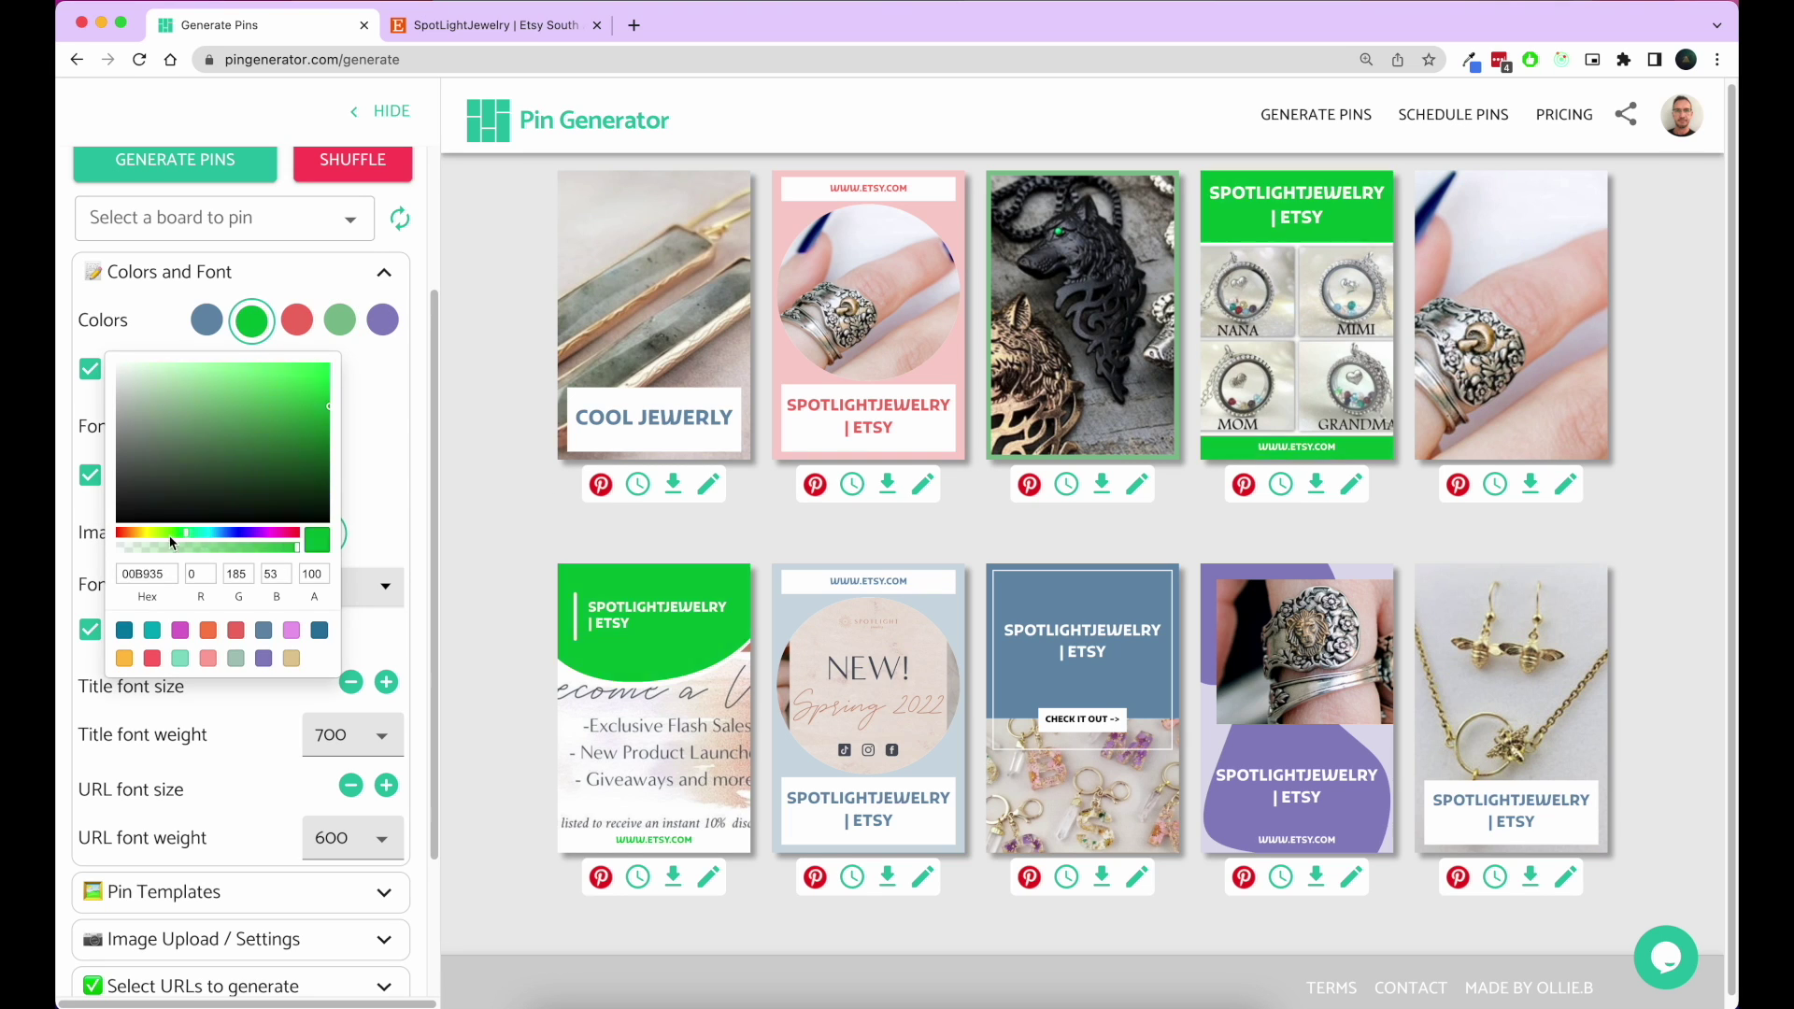
pyautogui.moveTo(192, 467)
pyautogui.mouseDown()
pyautogui.moveTo(249, 411)
pyautogui.moveTo(234, 381)
pyautogui.mouseUp()
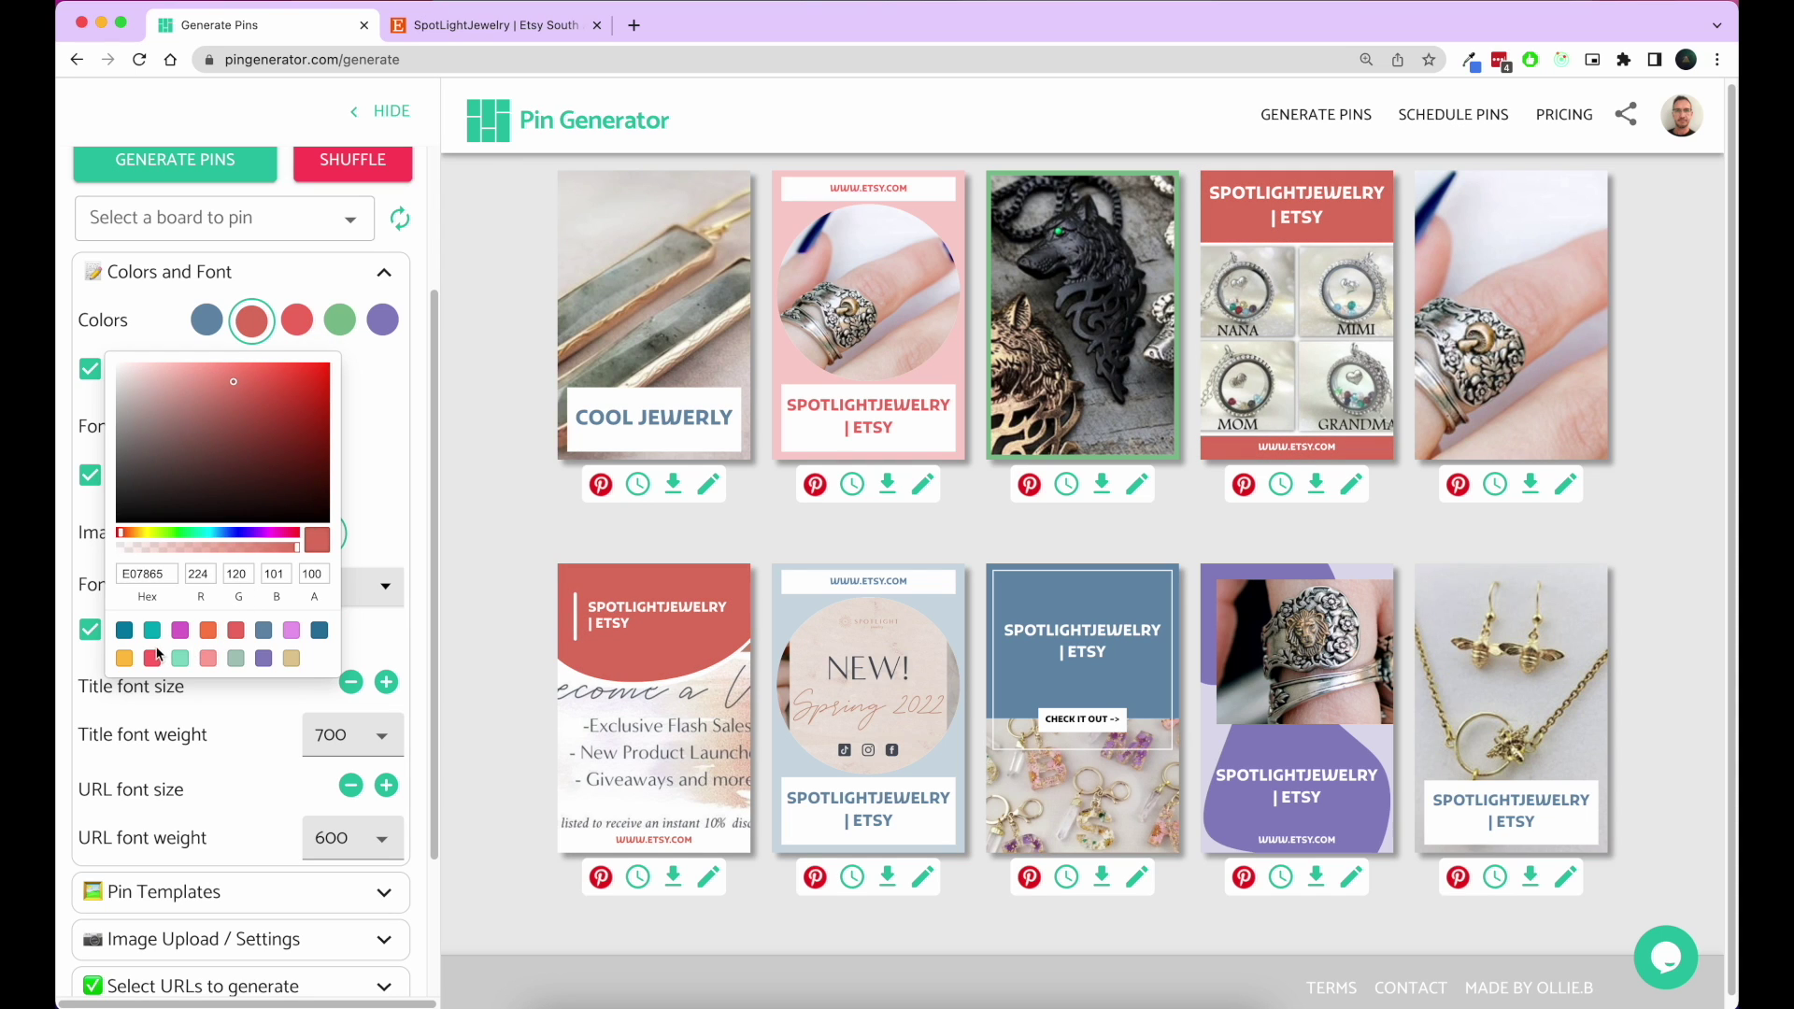
pyautogui.click(236, 631)
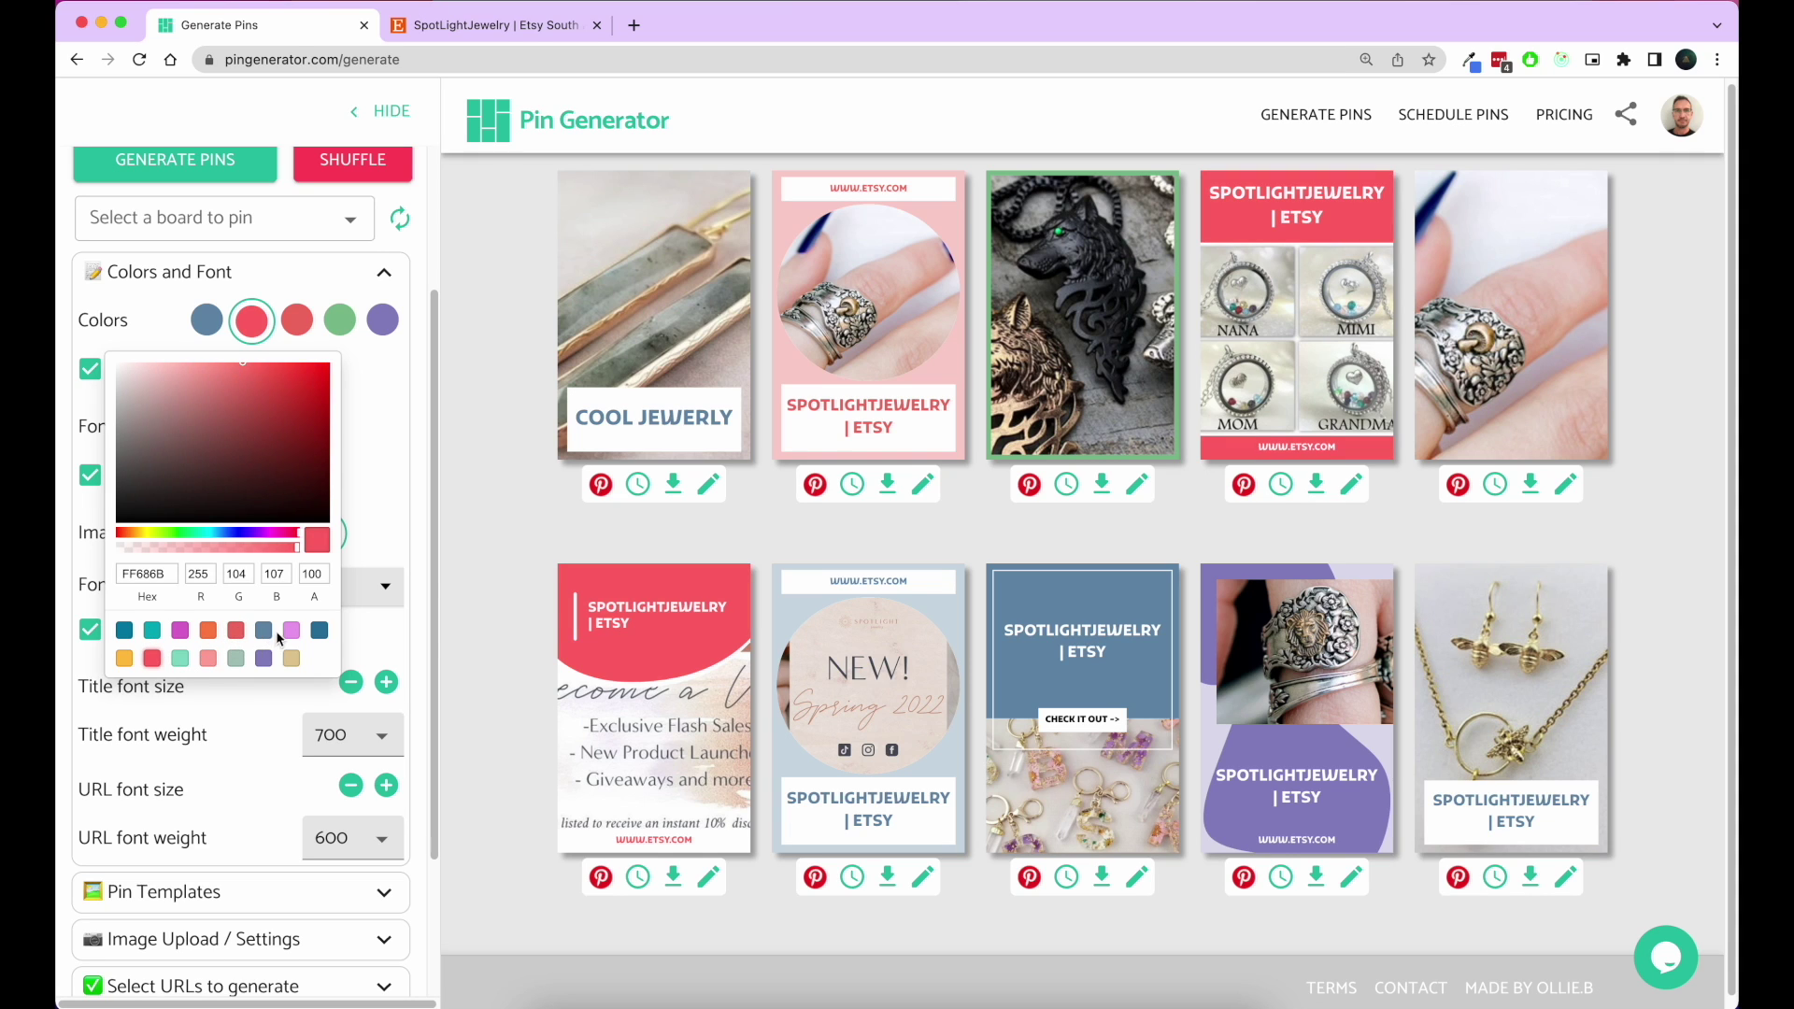
pyautogui.click(509, 443)
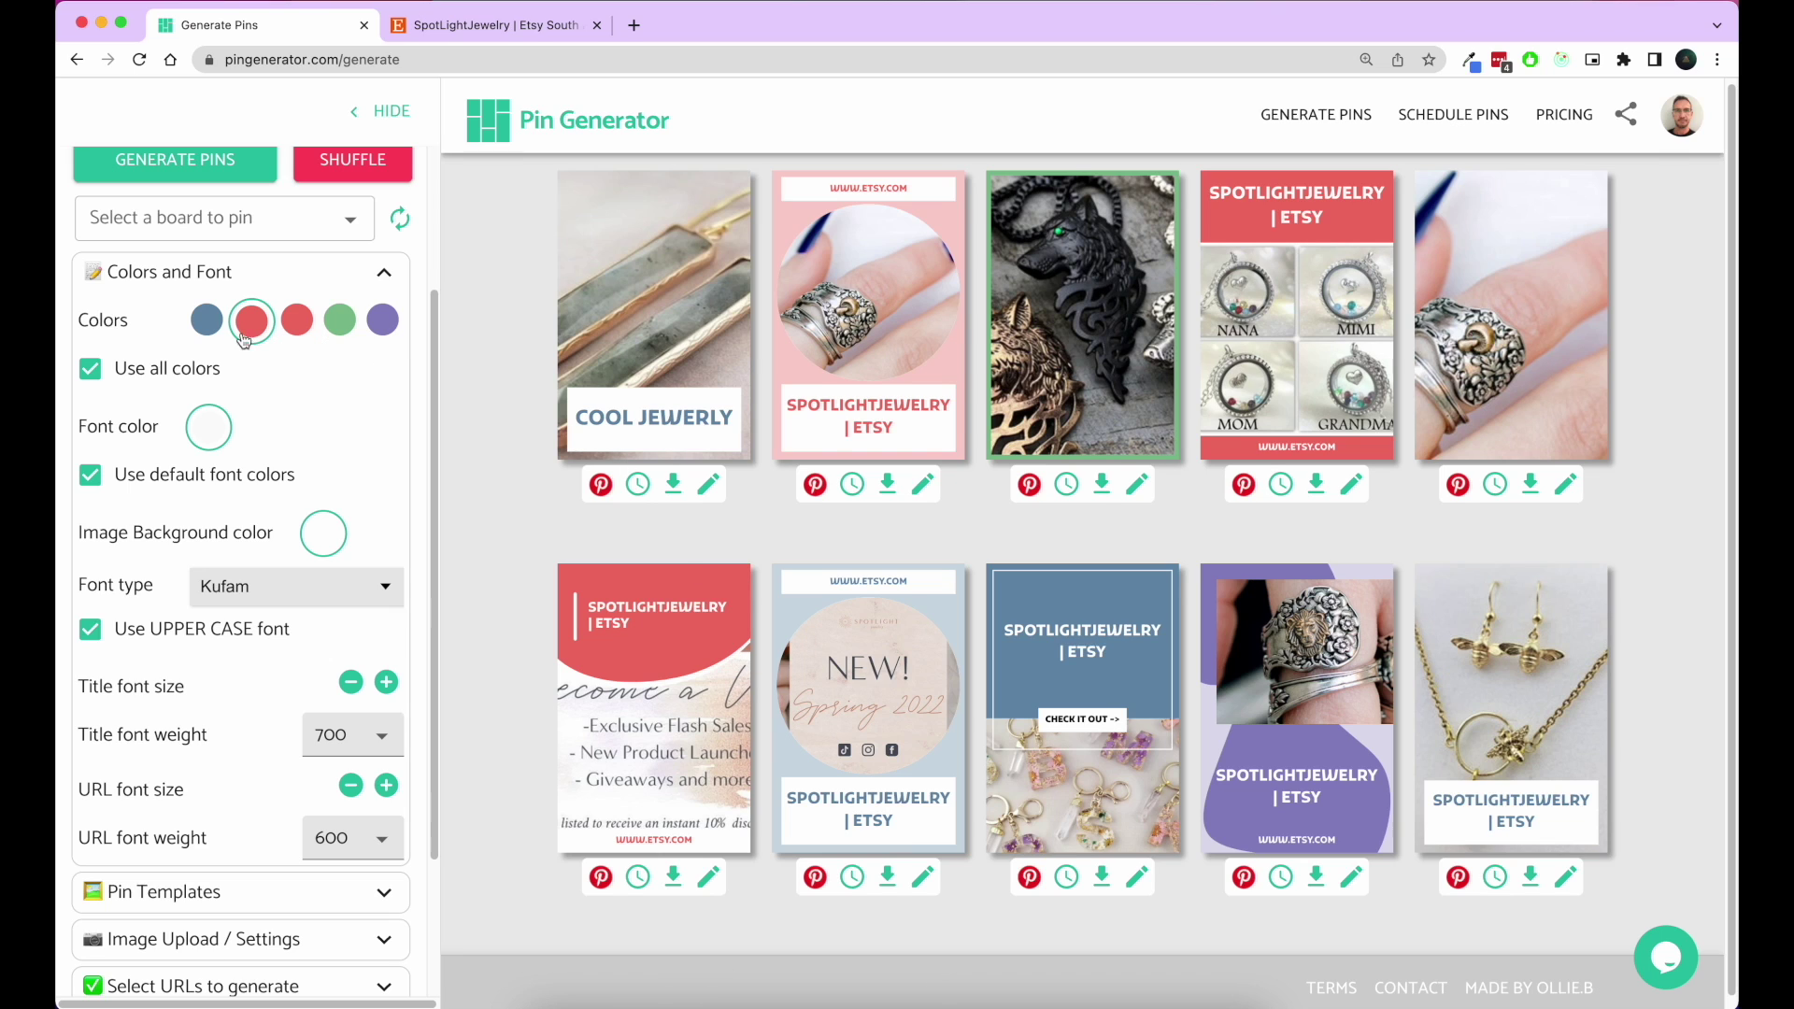
pyautogui.click(140, 378)
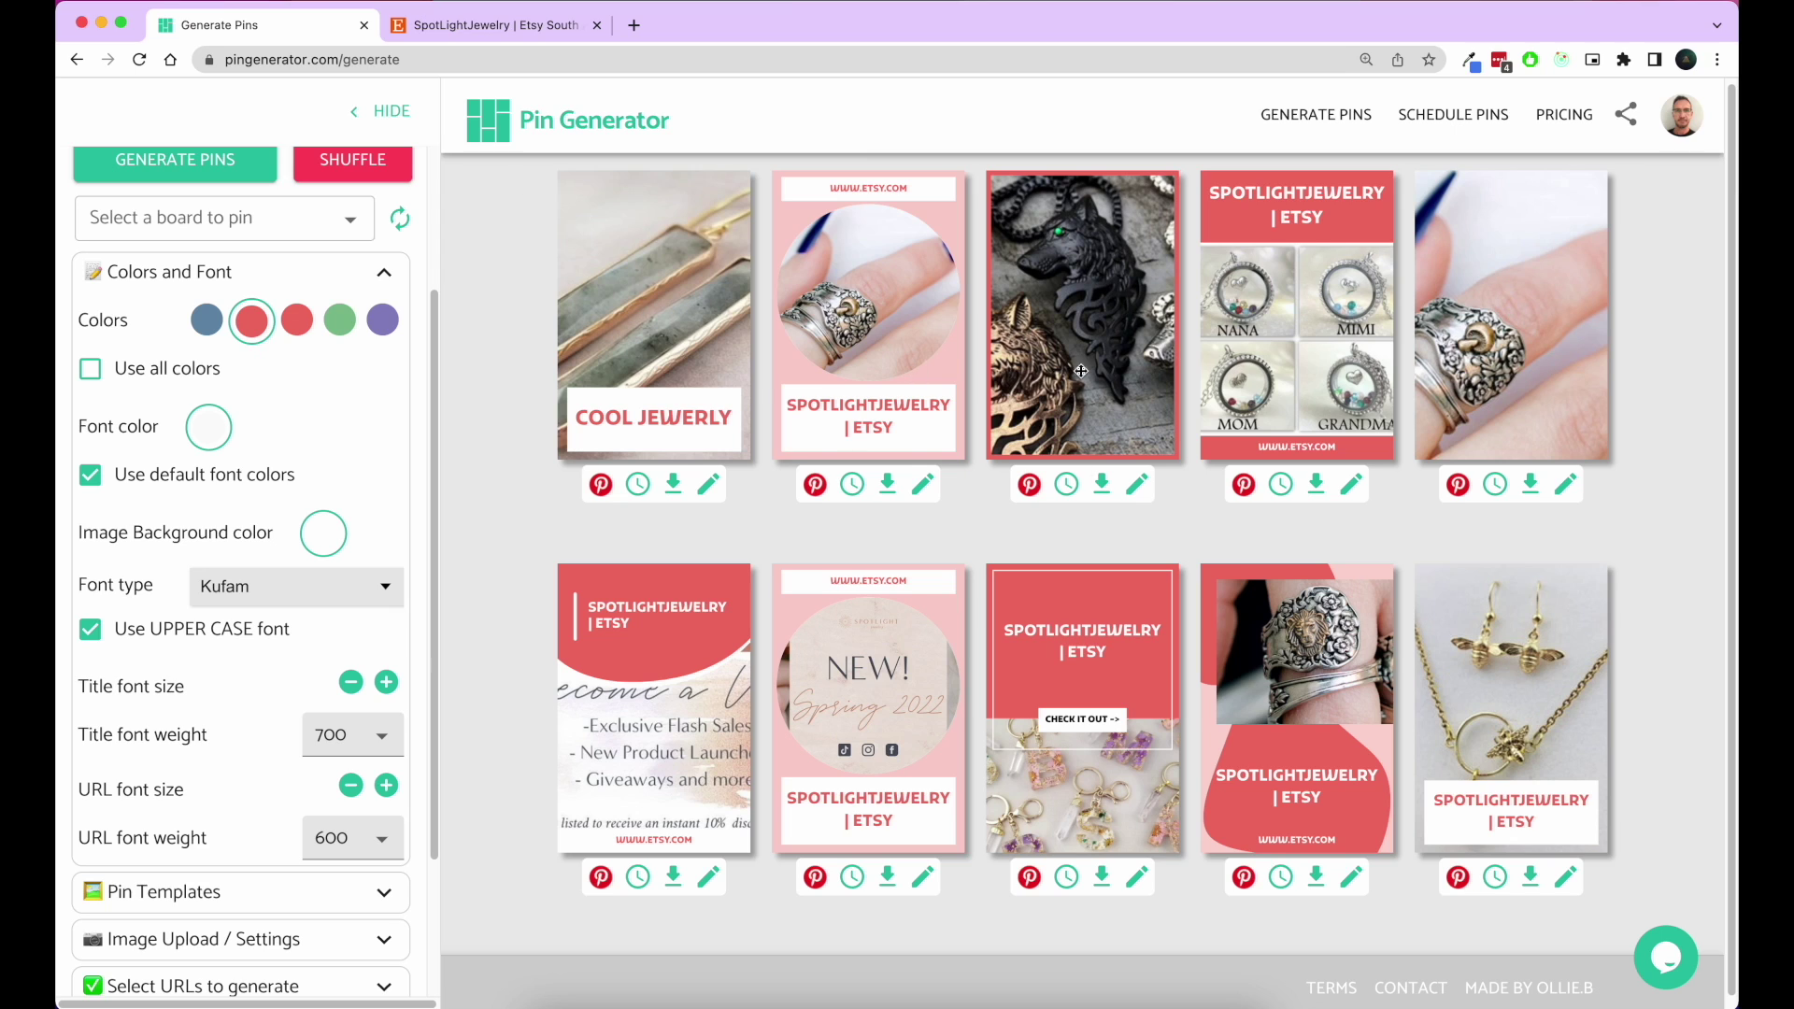
# Try the blue swatch, return to mixed palette colours, and set a near-black custom title colour.
pyautogui.click(203, 324)
pyautogui.press('Escape')
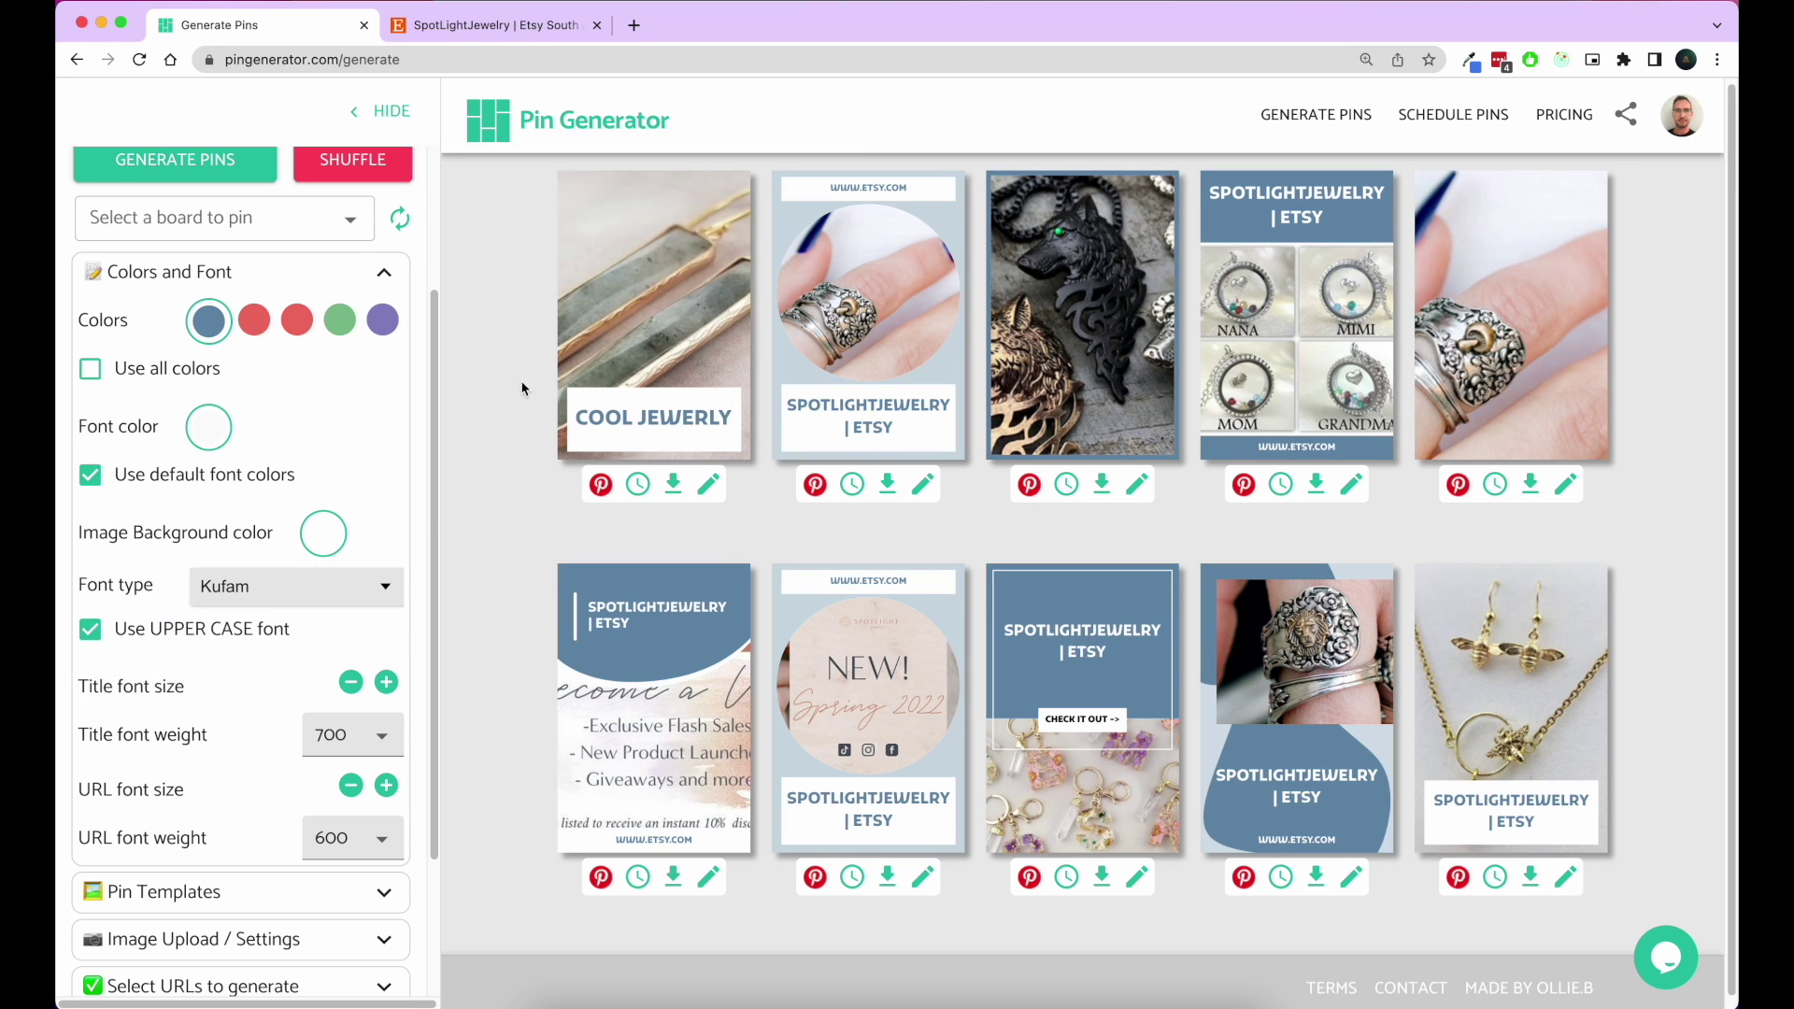
pyautogui.click(211, 379)
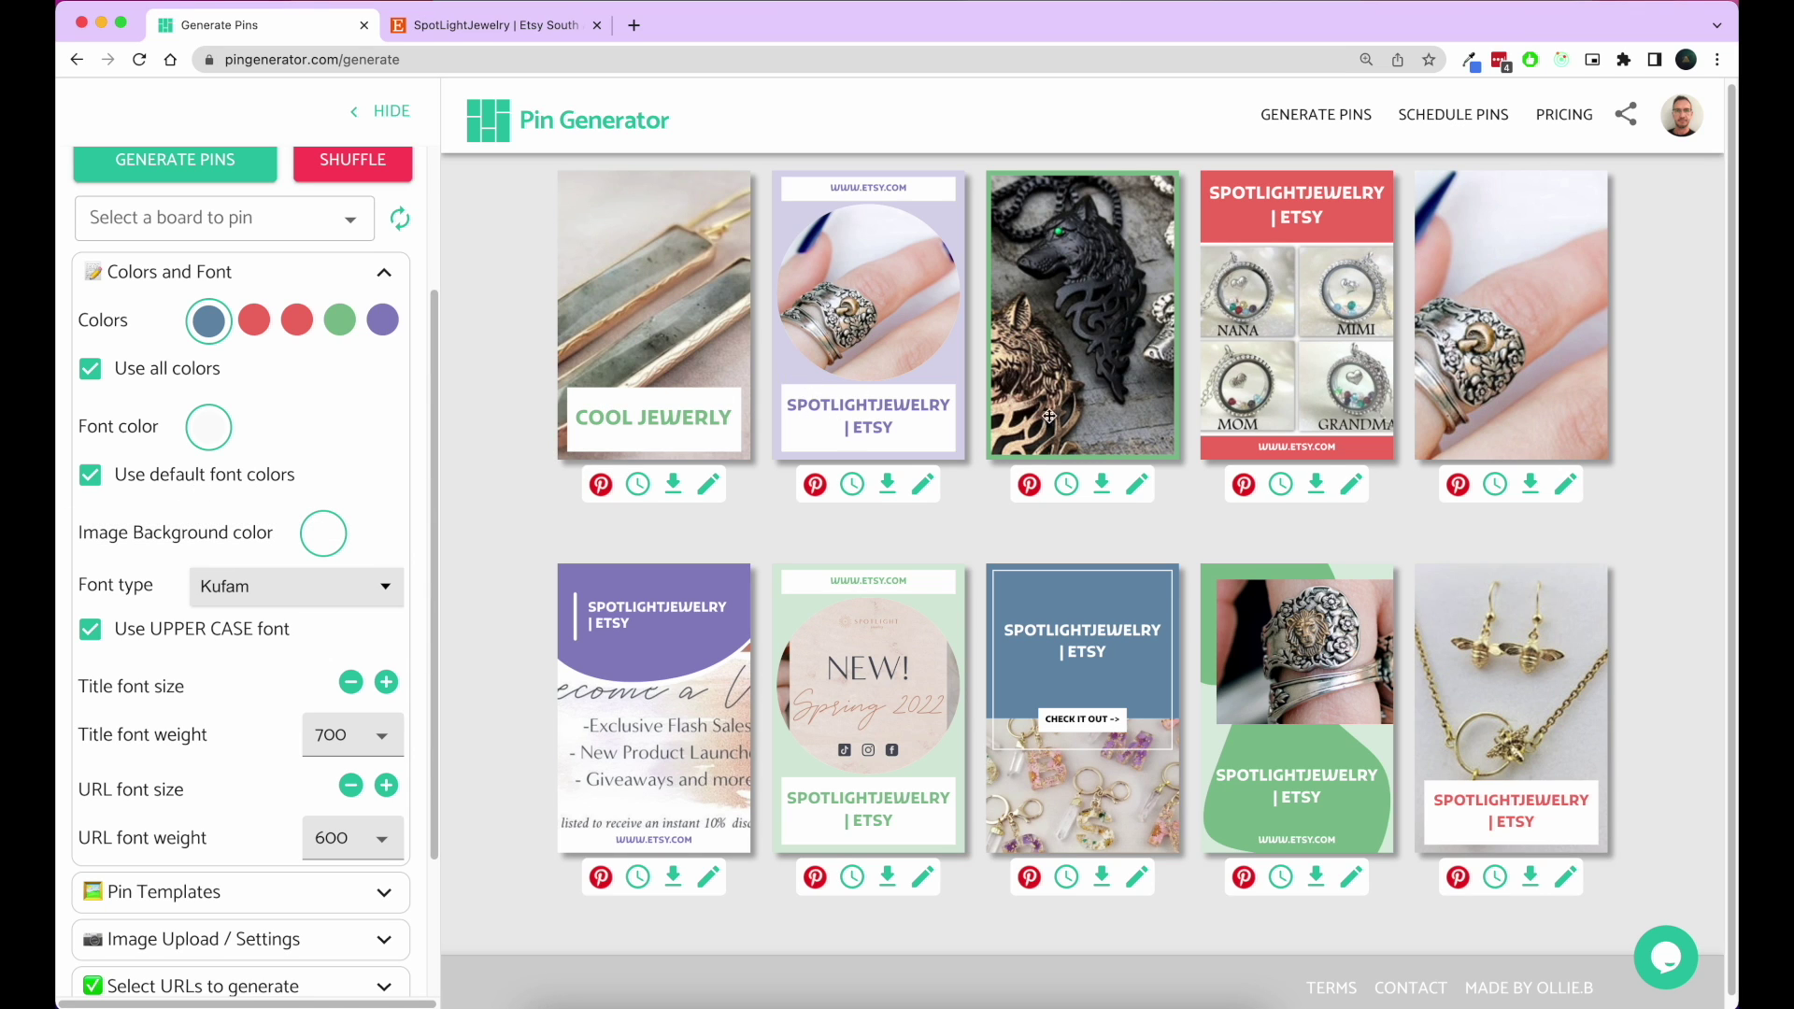
pyautogui.click(213, 476)
pyautogui.click(200, 438)
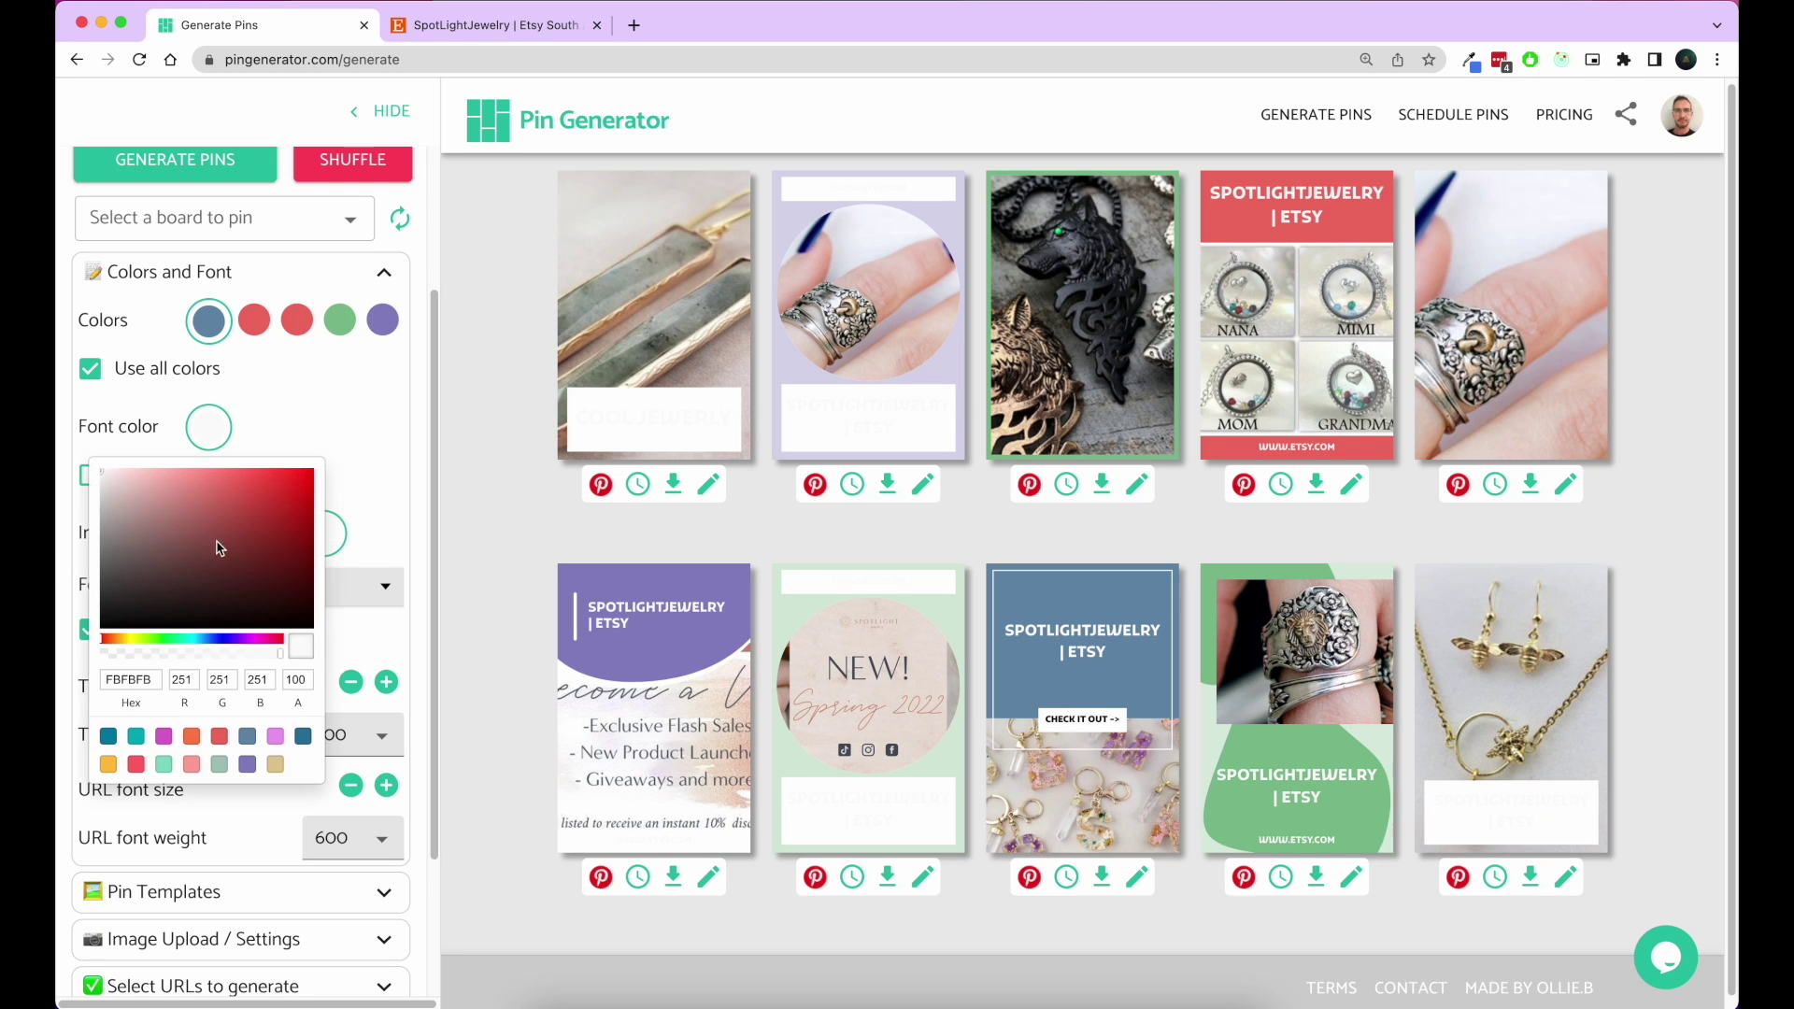
pyautogui.moveTo(220, 540); pyautogui.dragTo(178, 598)
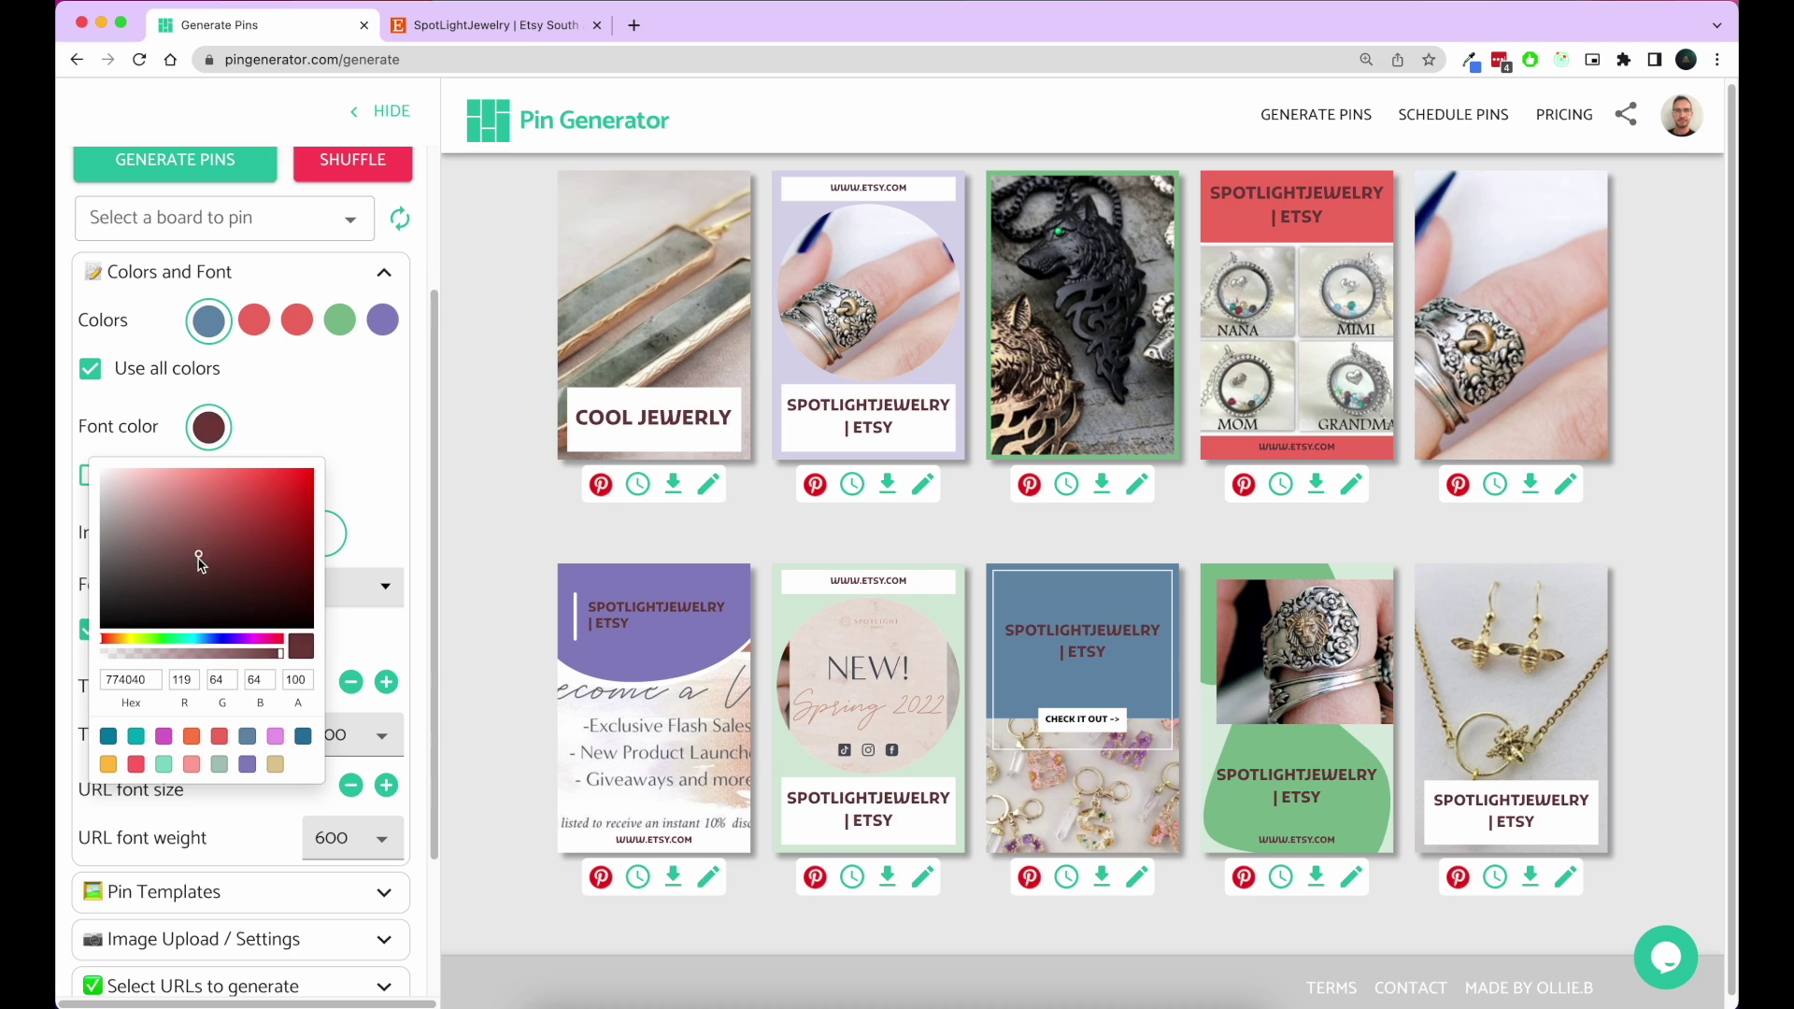
pyautogui.click(148, 502)
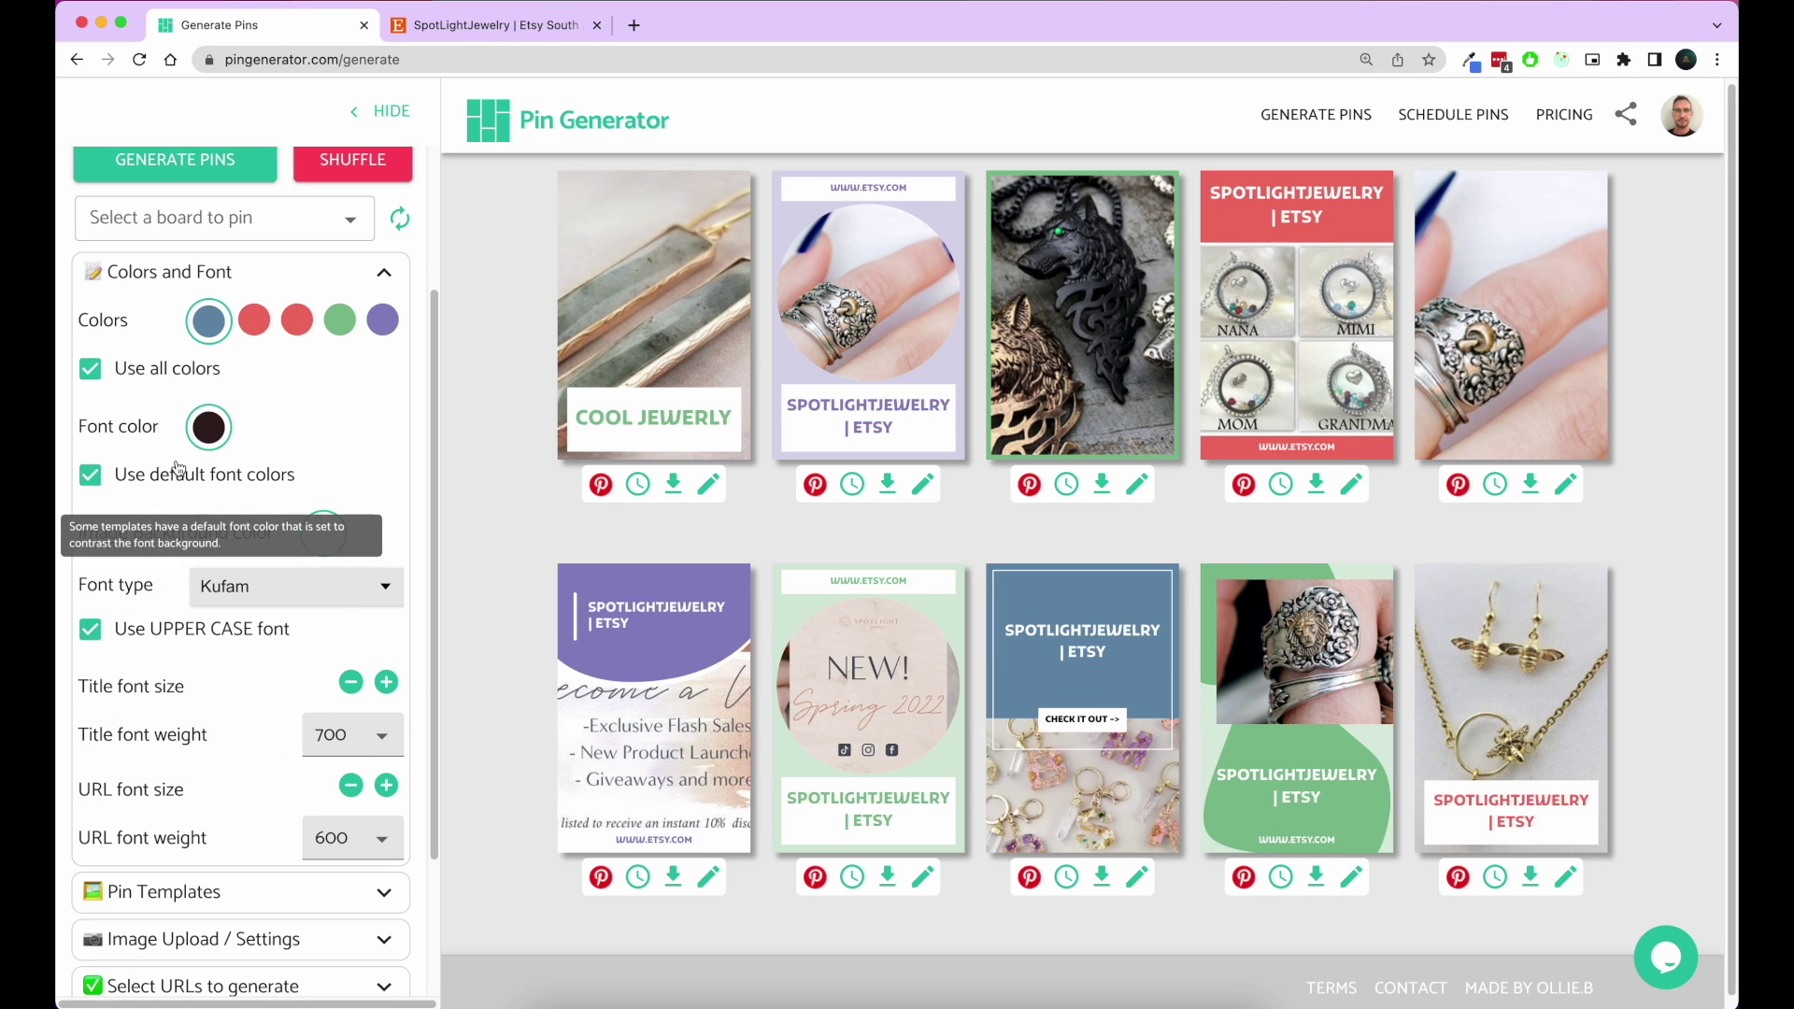
# Set the pin font to Anybody in UPPER CASE, keeping title weight 700.
pyautogui.scroll(-3, 327, 514)
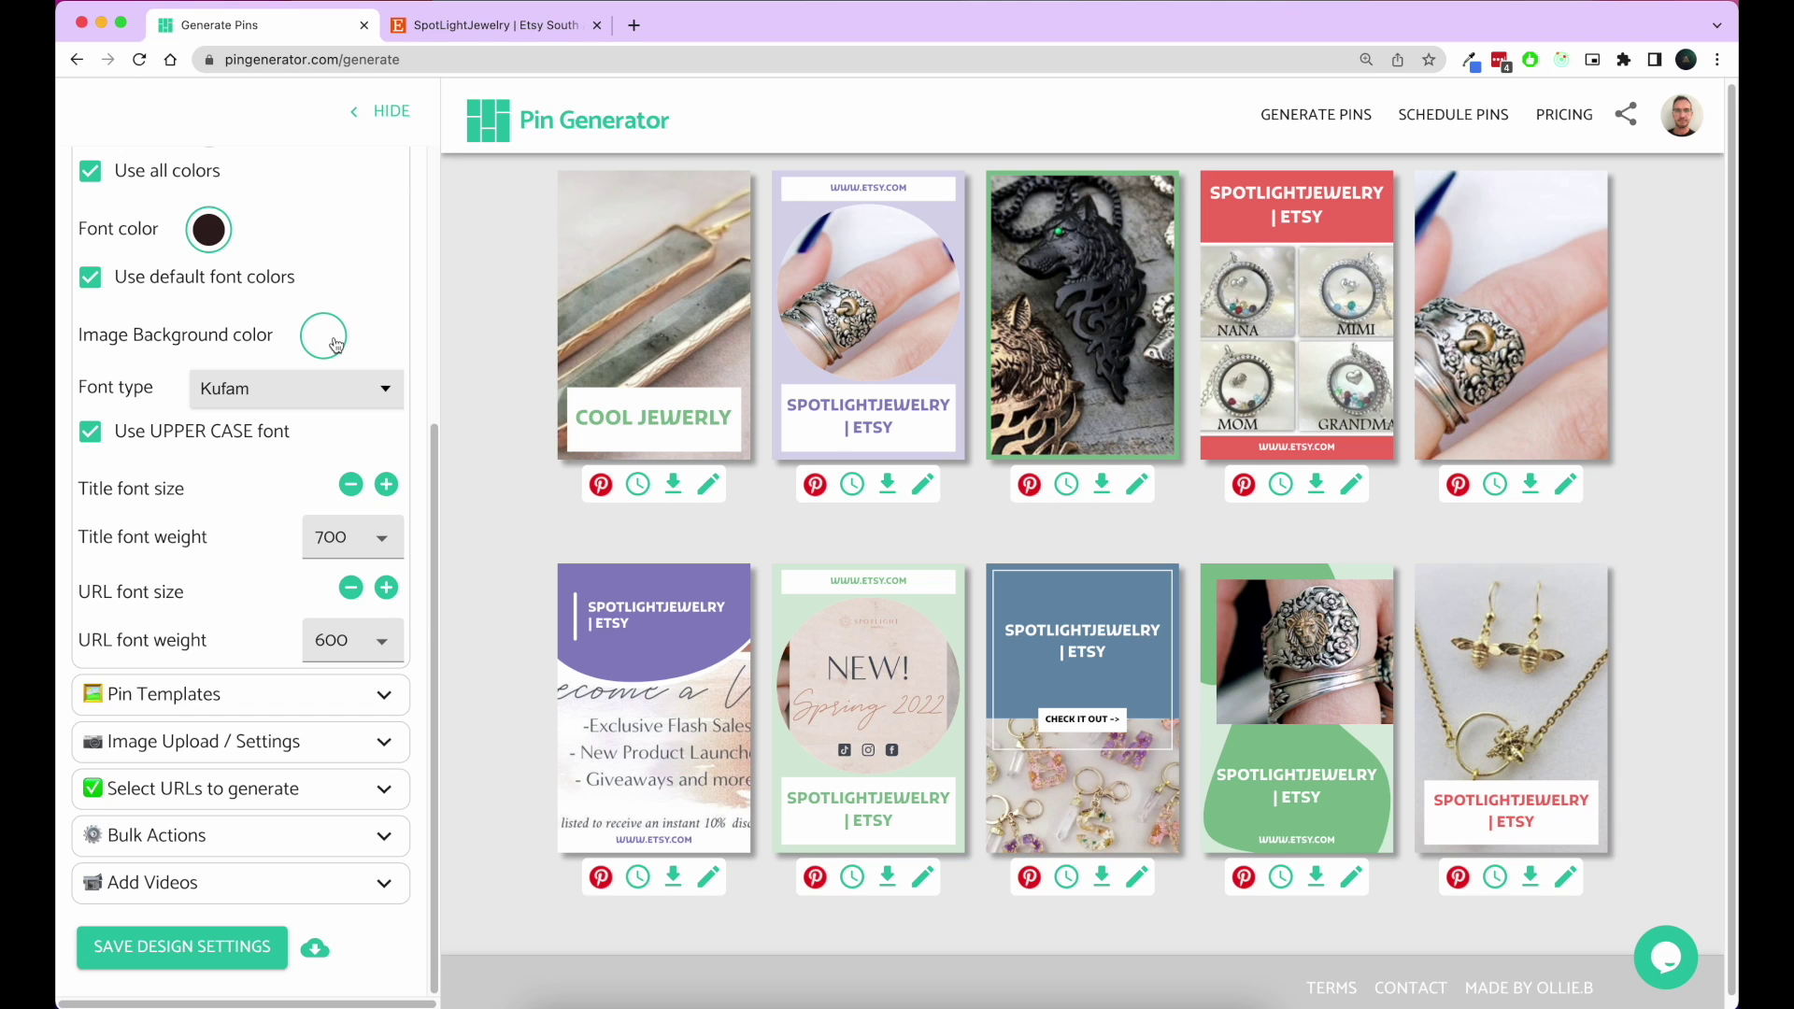
pyautogui.click(388, 397)
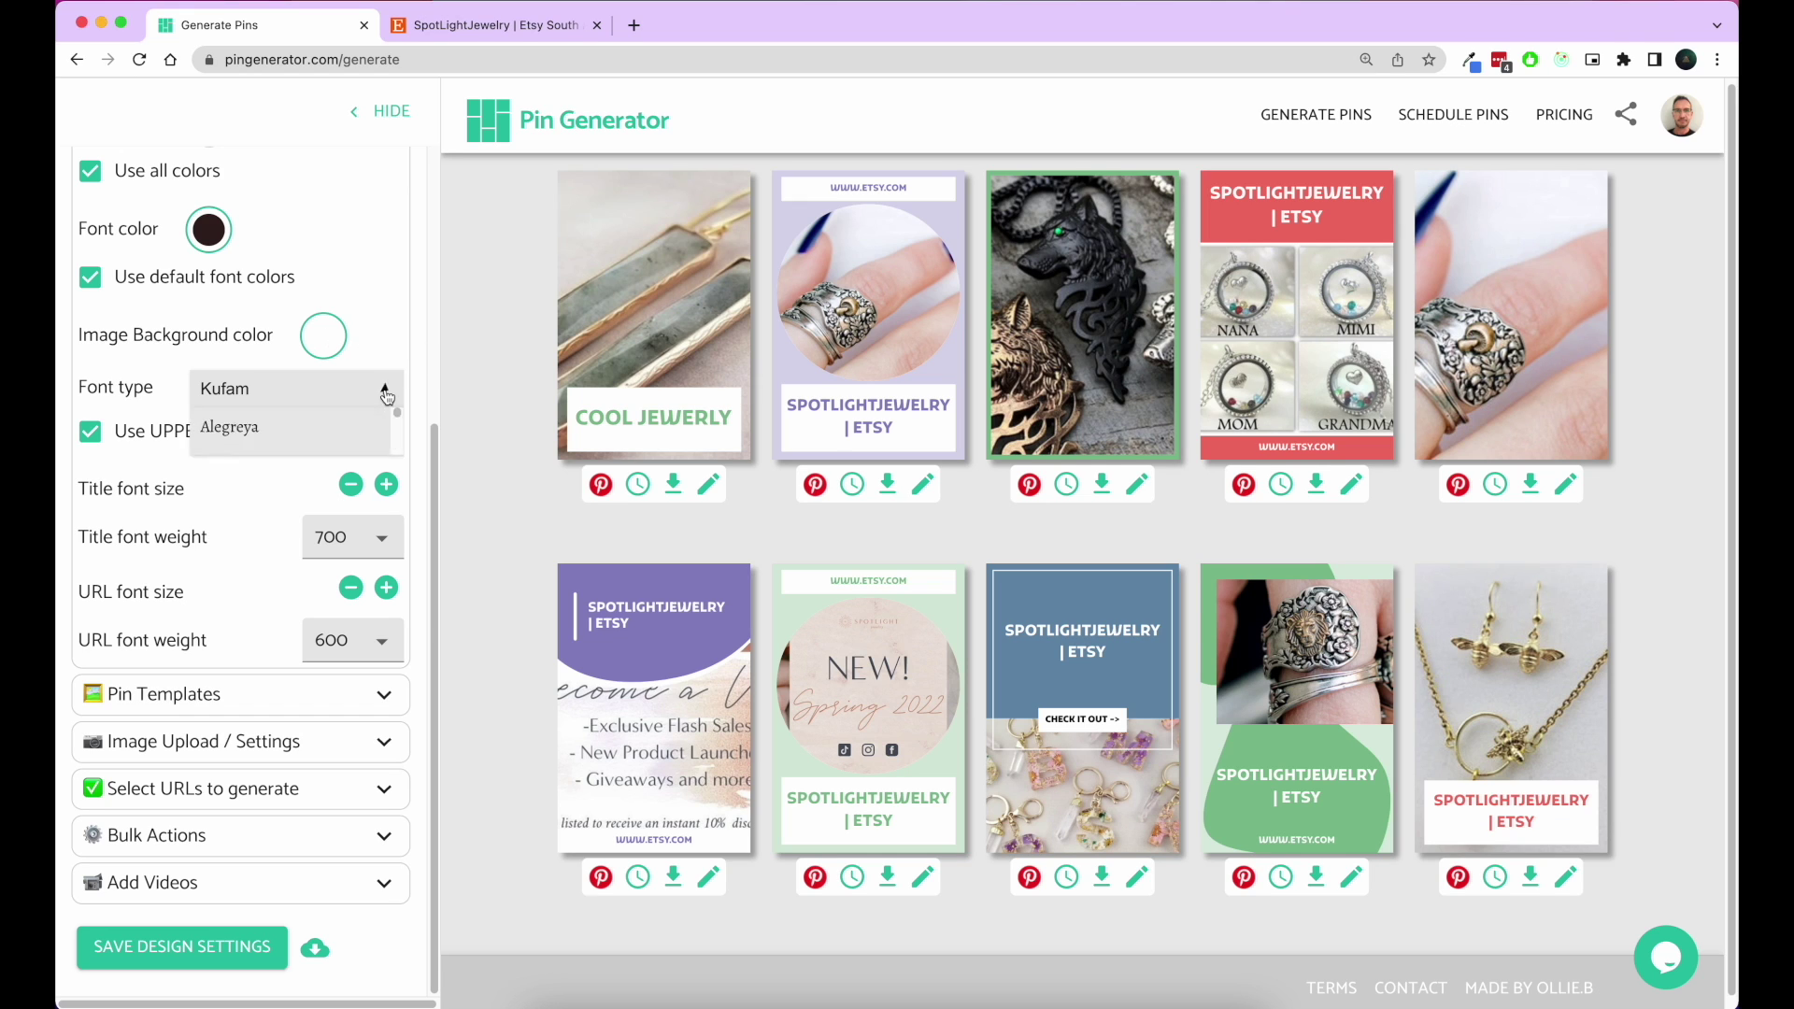
pyautogui.click(323, 505)
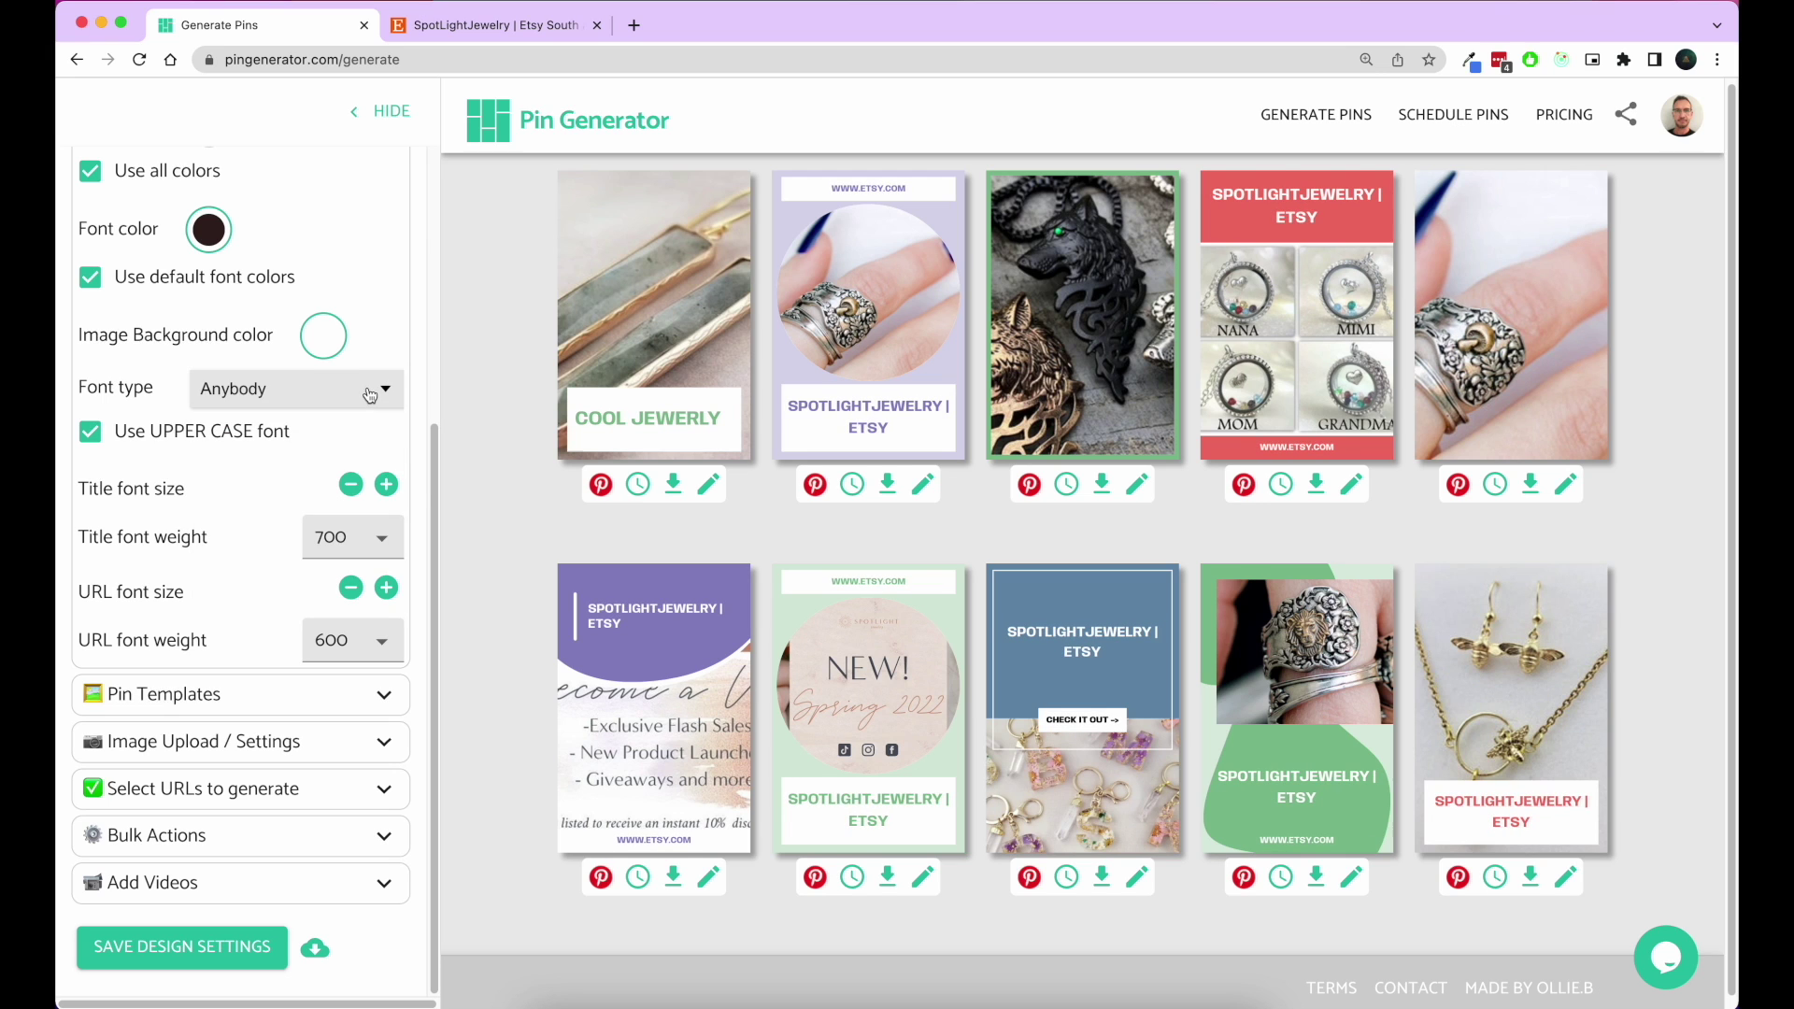
pyautogui.click(369, 397)
pyautogui.click(336, 506)
pyautogui.press('Down')
pyautogui.press('Down')
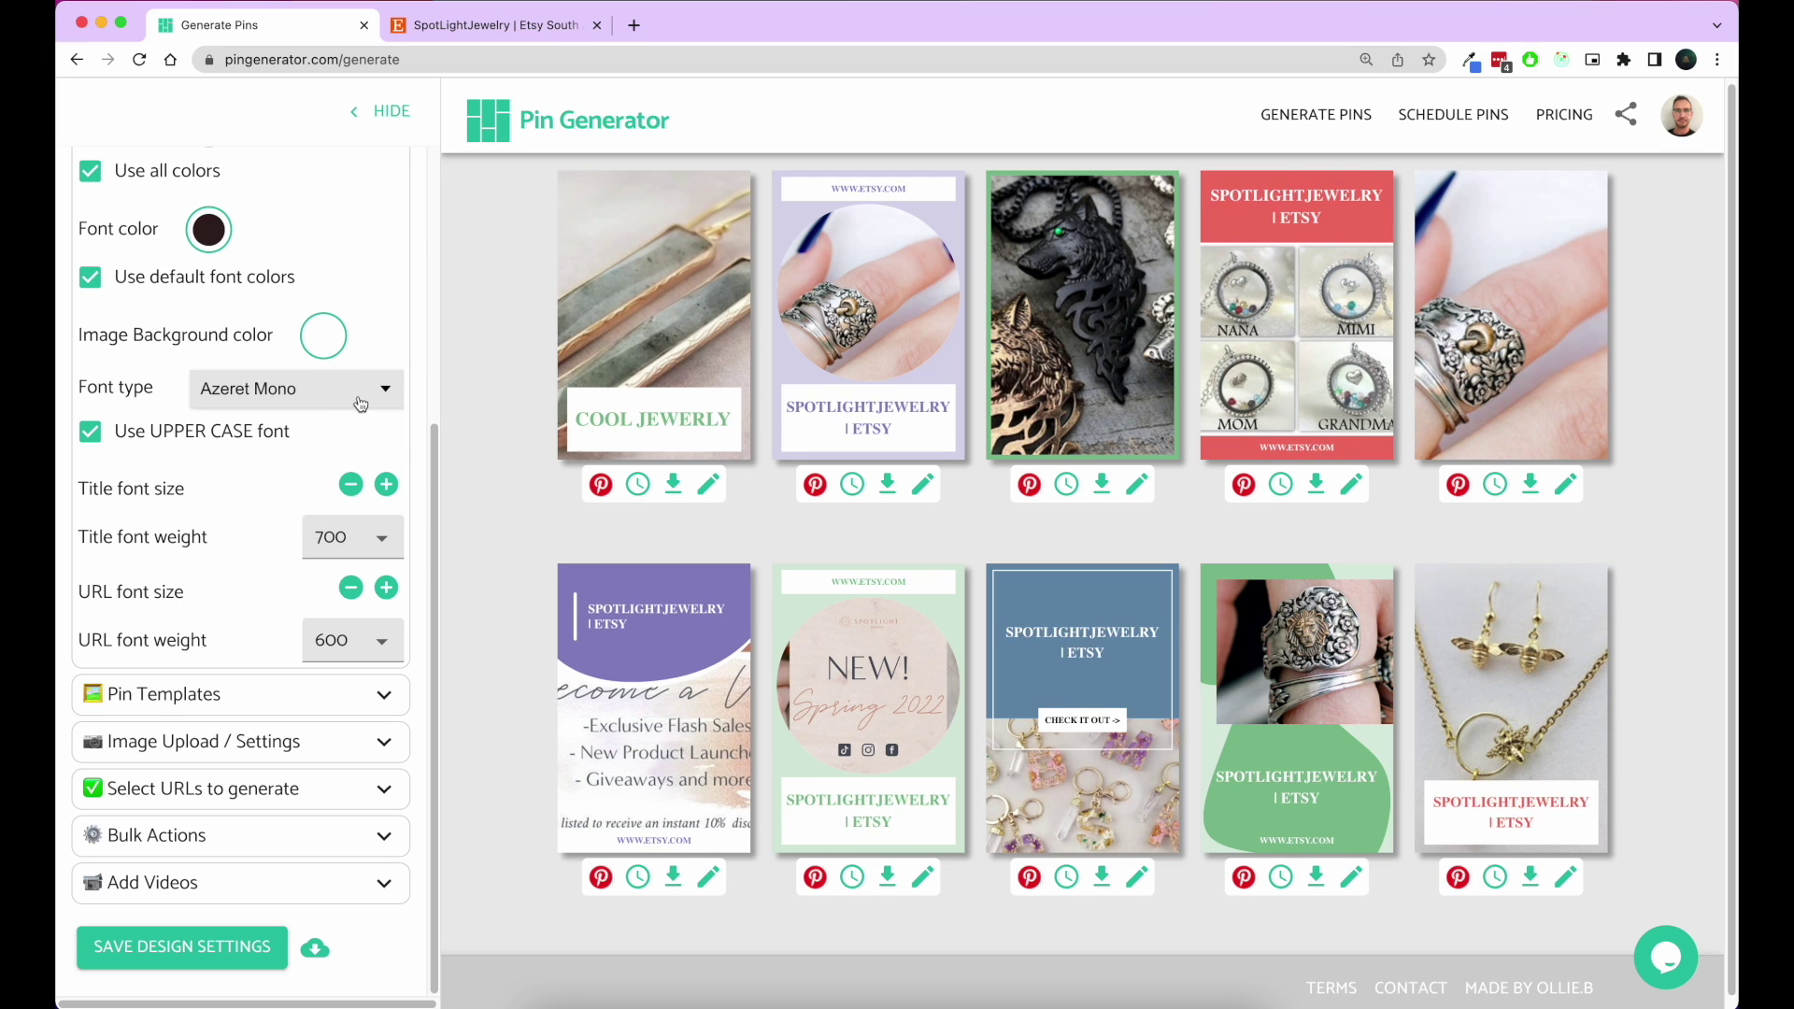
pyautogui.press('space')
pyautogui.click(312, 502)
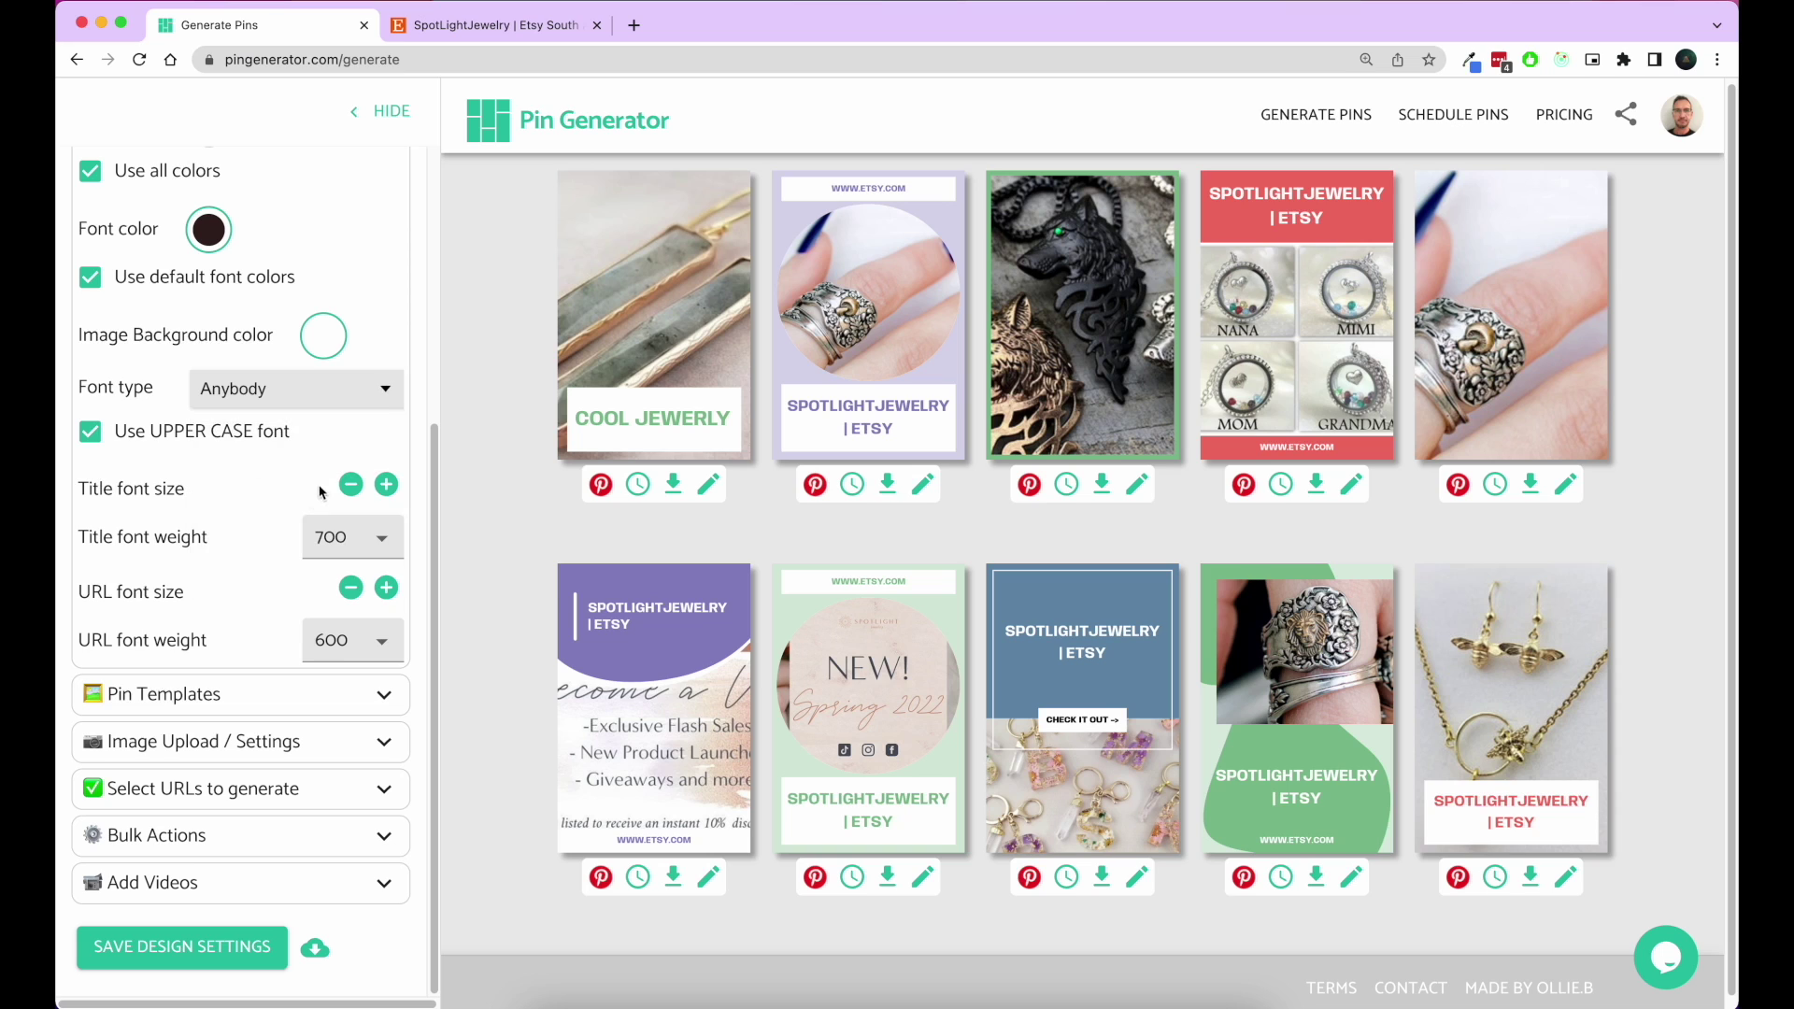
pyautogui.click(213, 434)
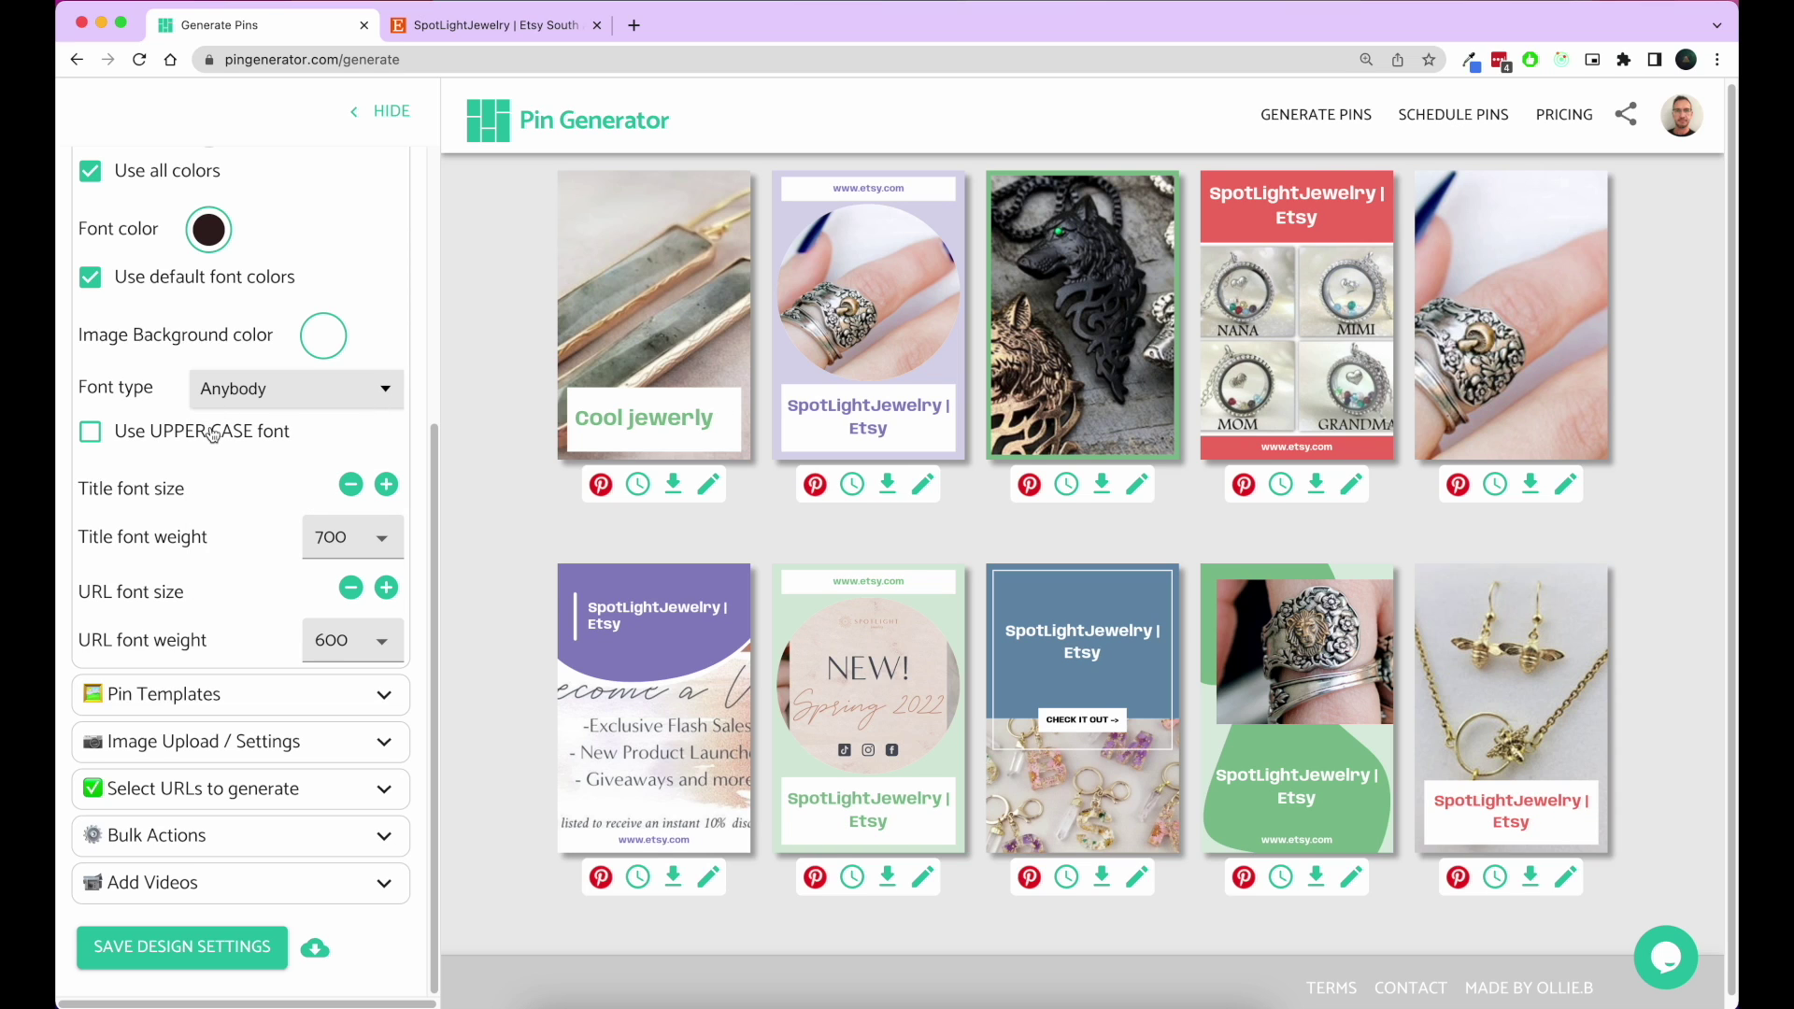
pyautogui.click(213, 434)
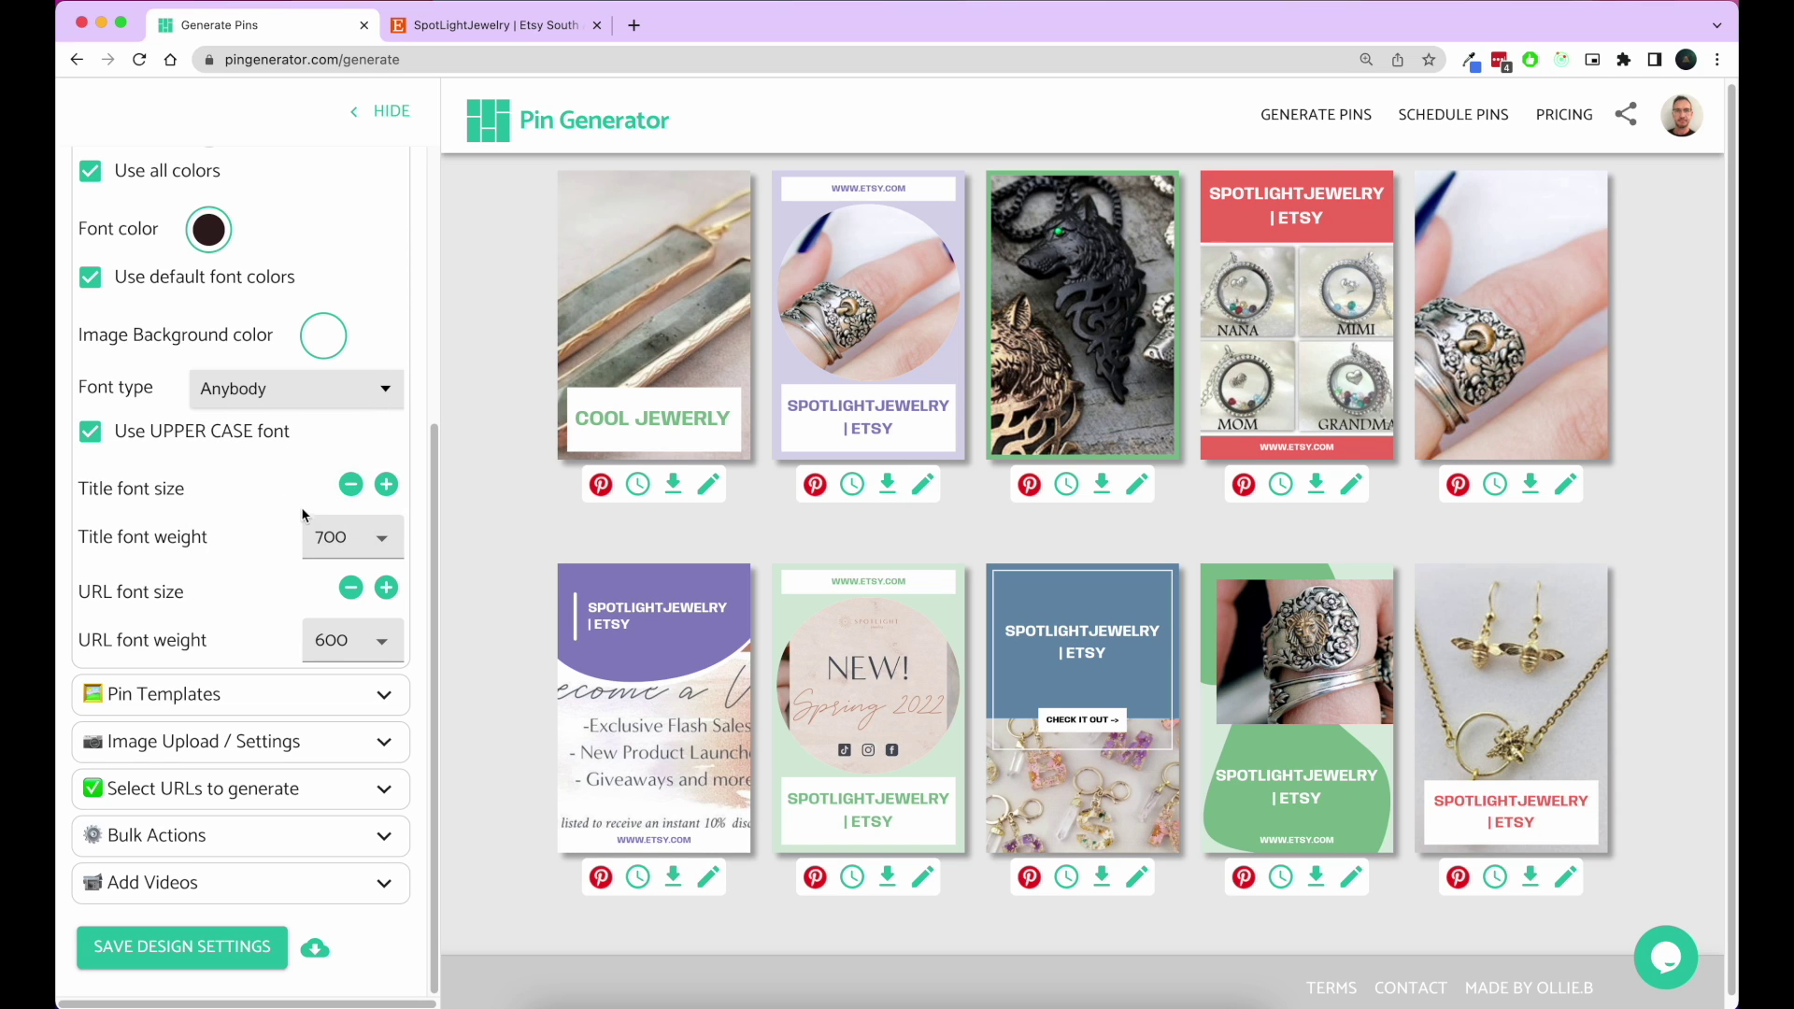
pyautogui.click(340, 534)
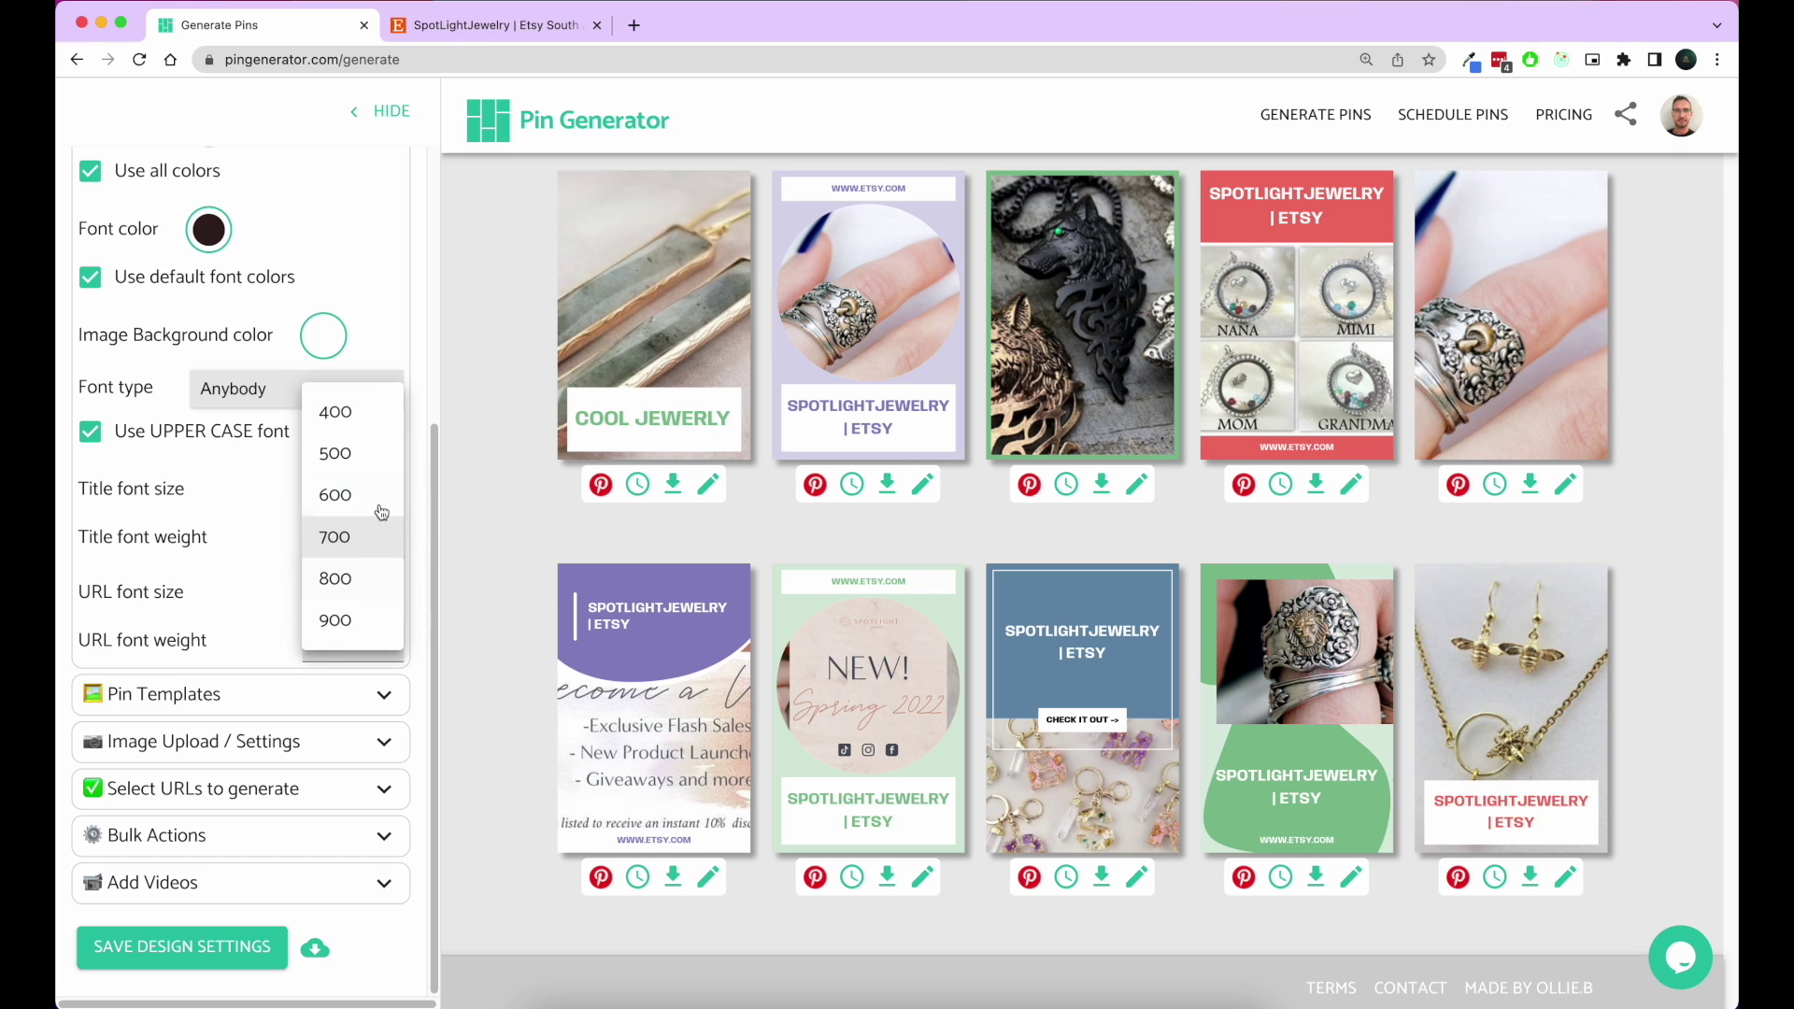
pyautogui.click(468, 496)
pyautogui.scroll(5, 367, 269)
# Collapse colour and font settings, then browse the pin templates and try randomizing them.
pyautogui.click(387, 236)
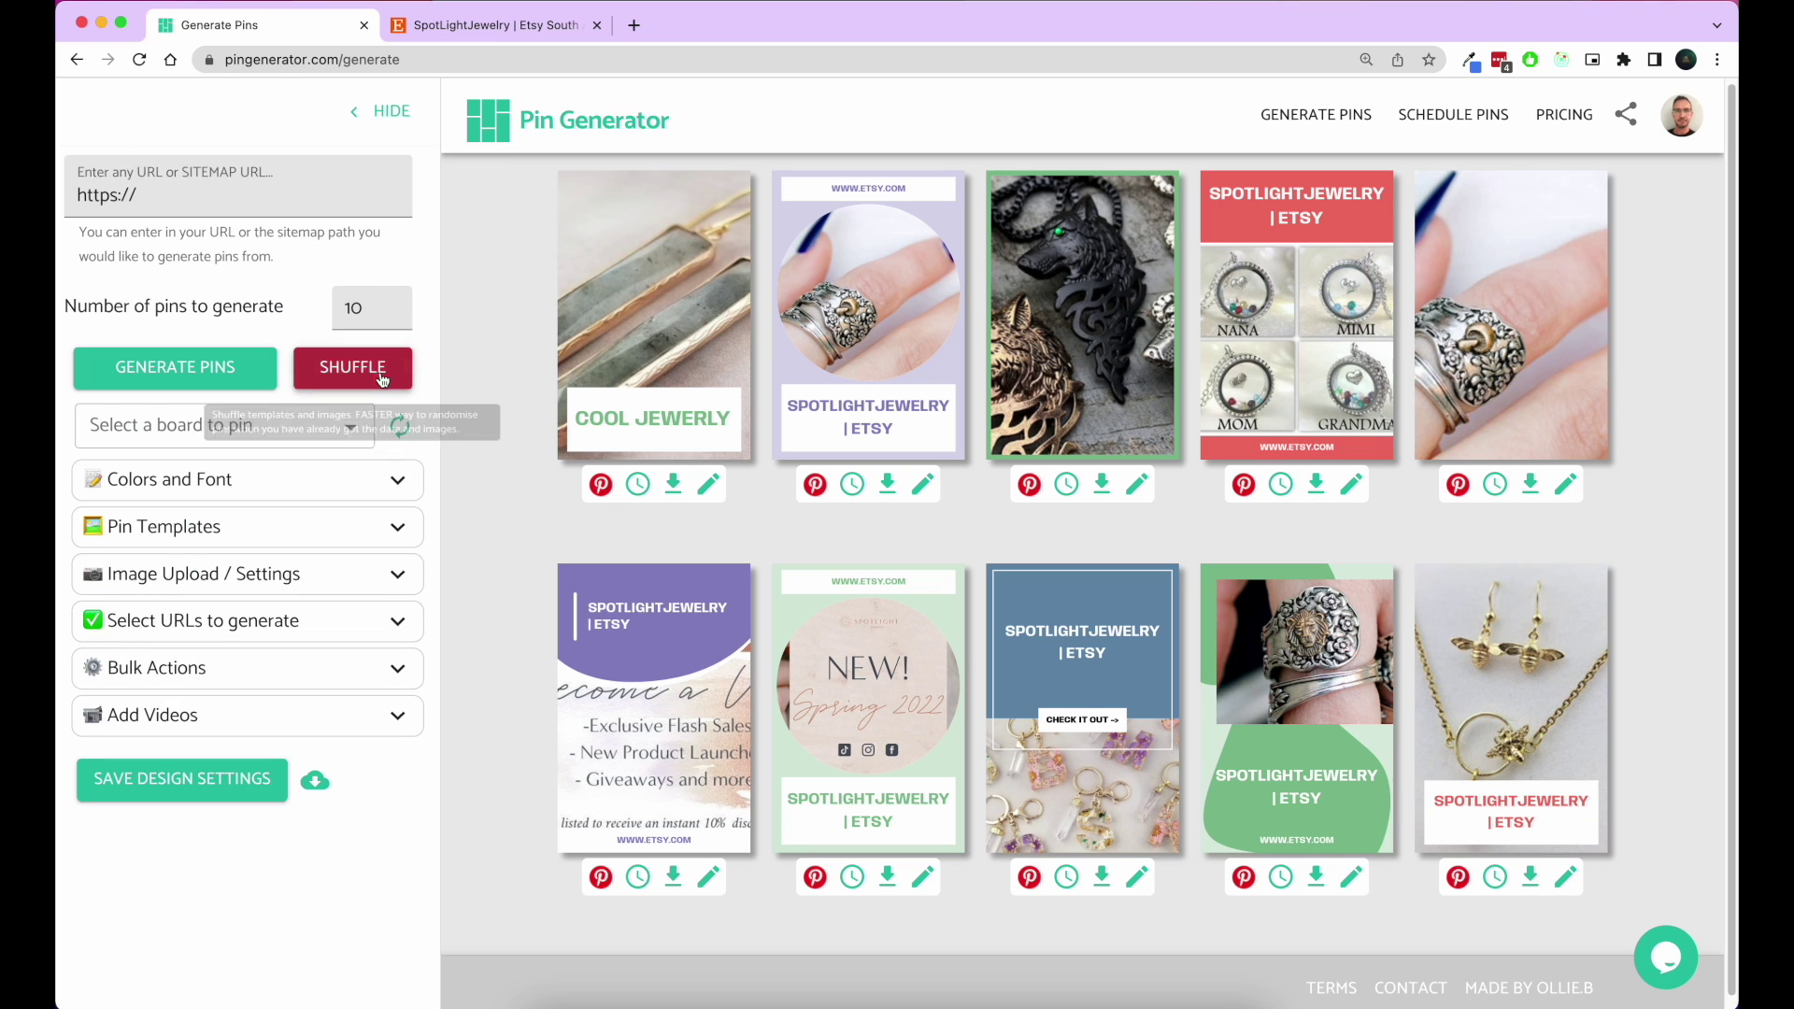
pyautogui.click(405, 538)
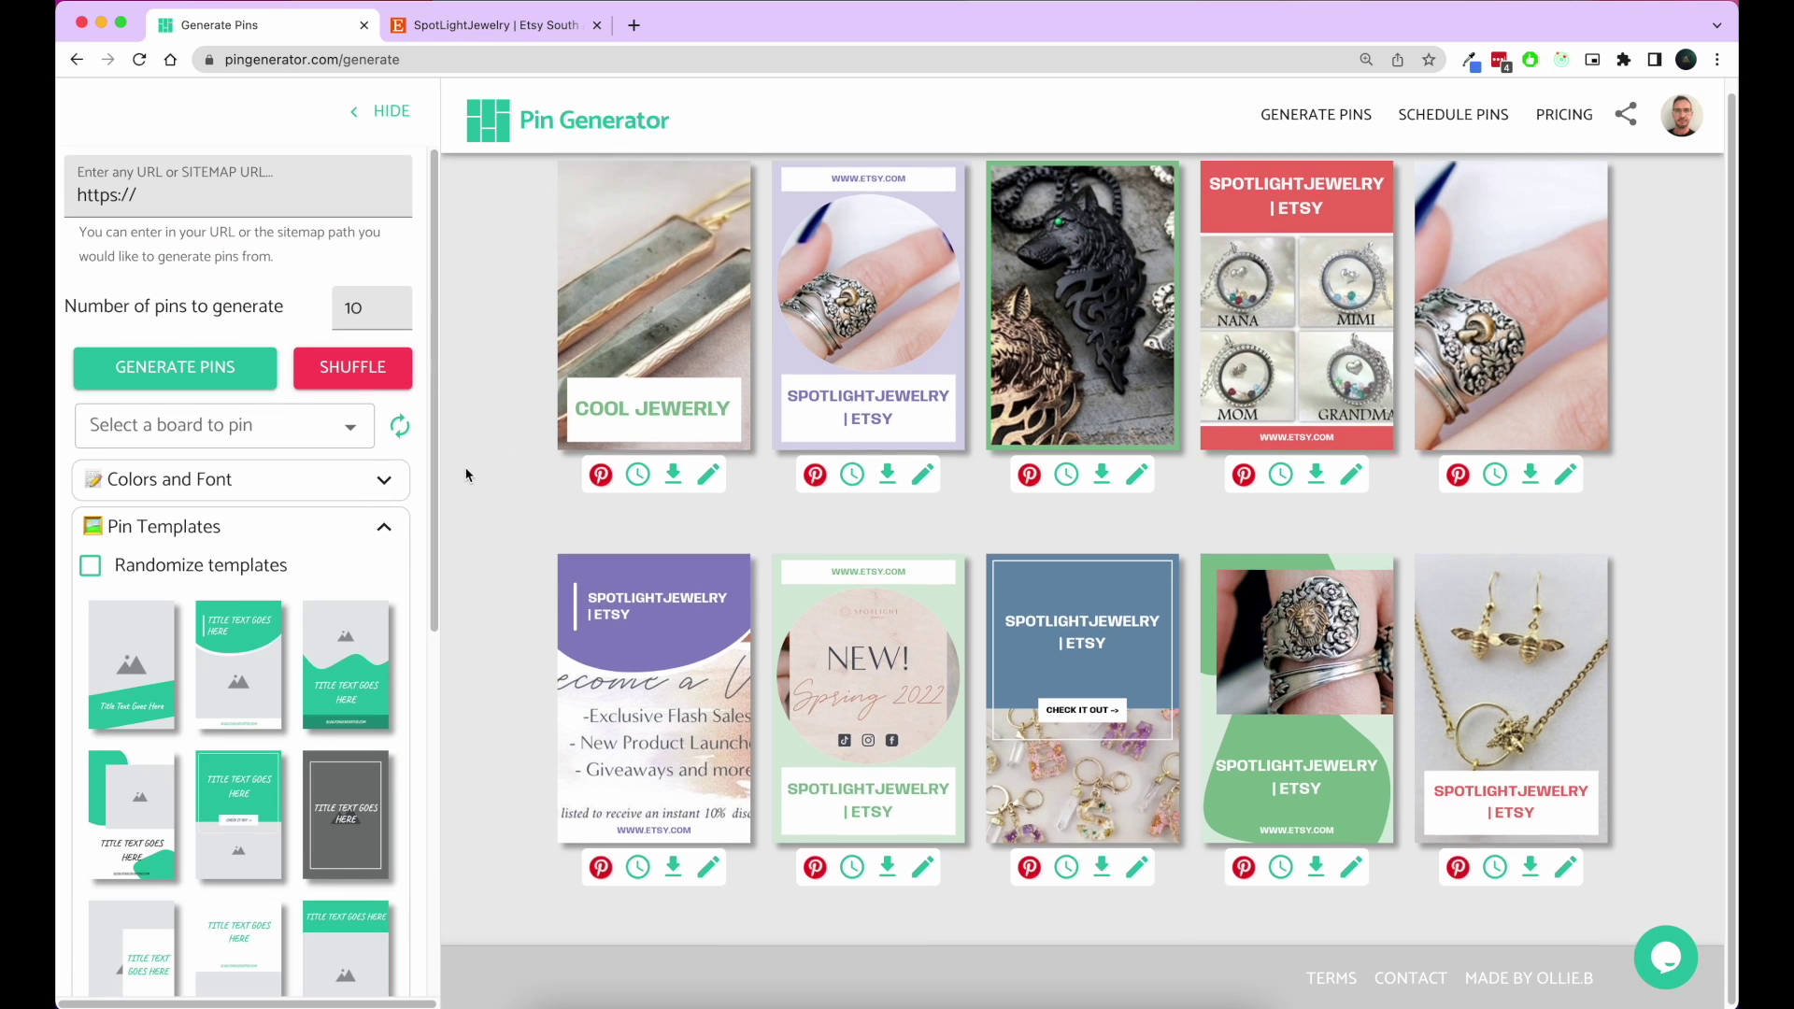
pyautogui.scroll(-1, 290, 682)
pyautogui.scroll(-5, 289, 682)
pyautogui.scroll(5, 281, 654)
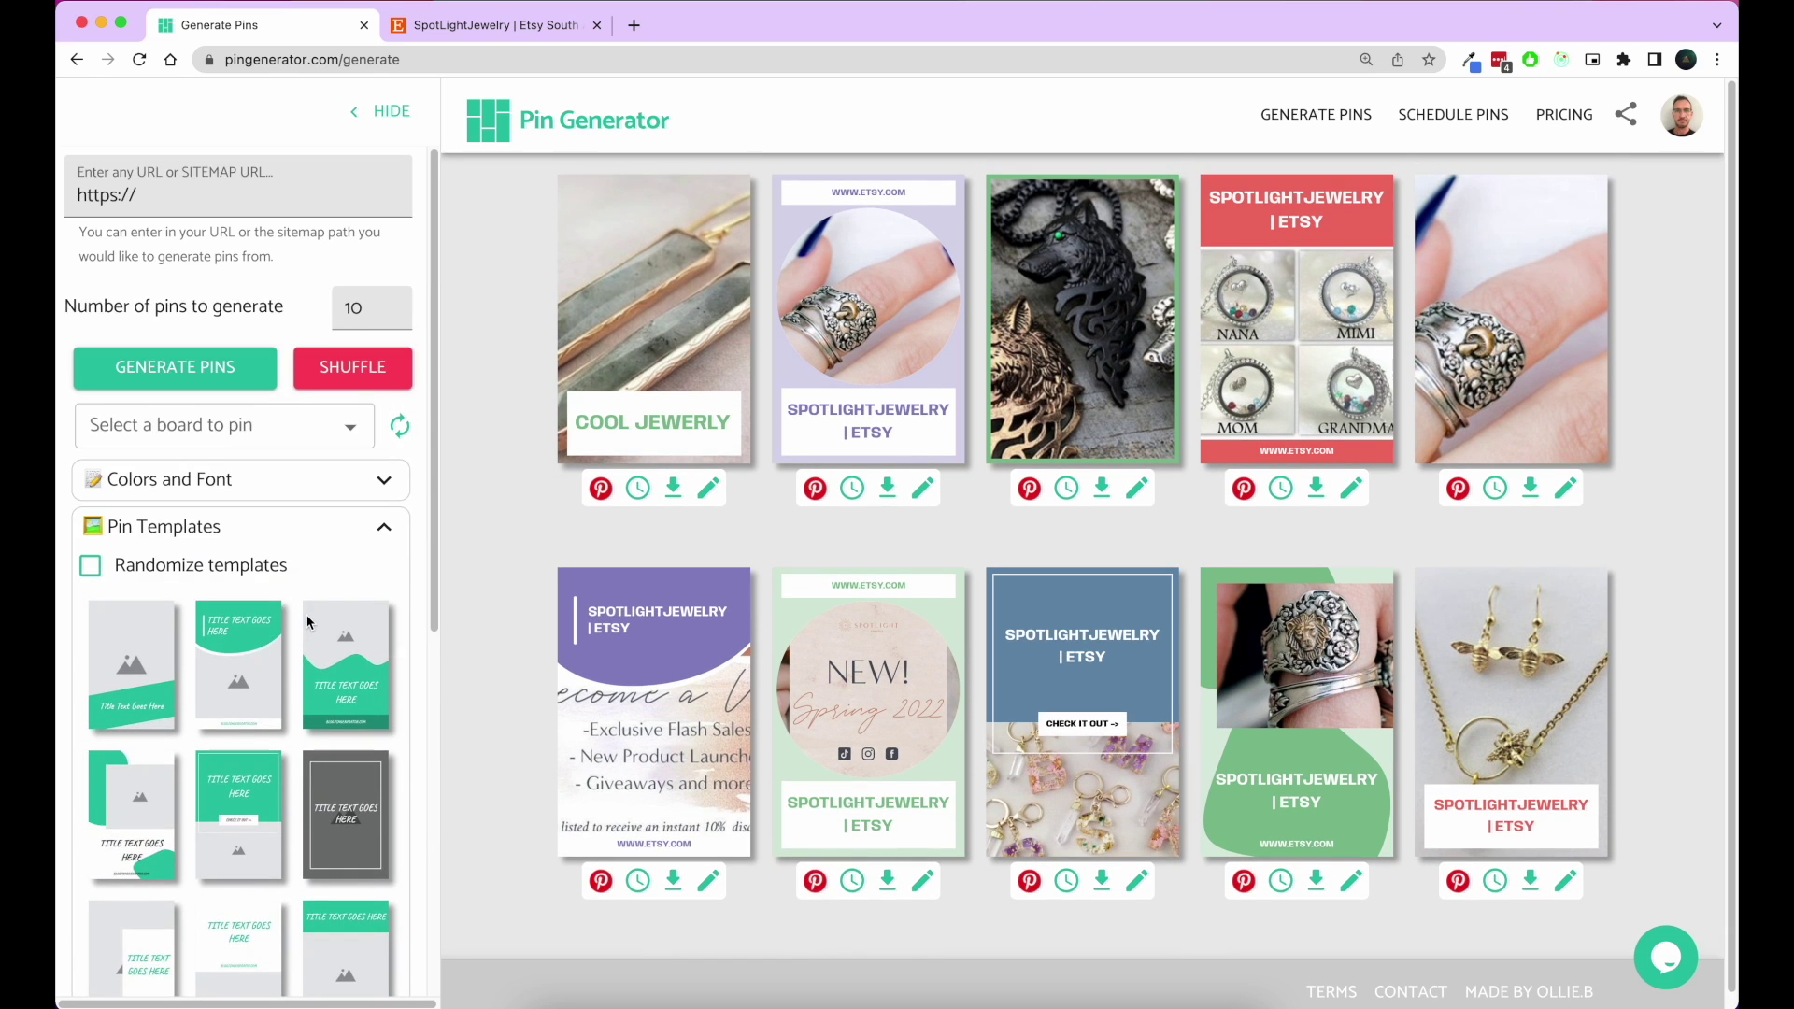
pyautogui.scroll(-1, 261, 570)
pyautogui.click(240, 531)
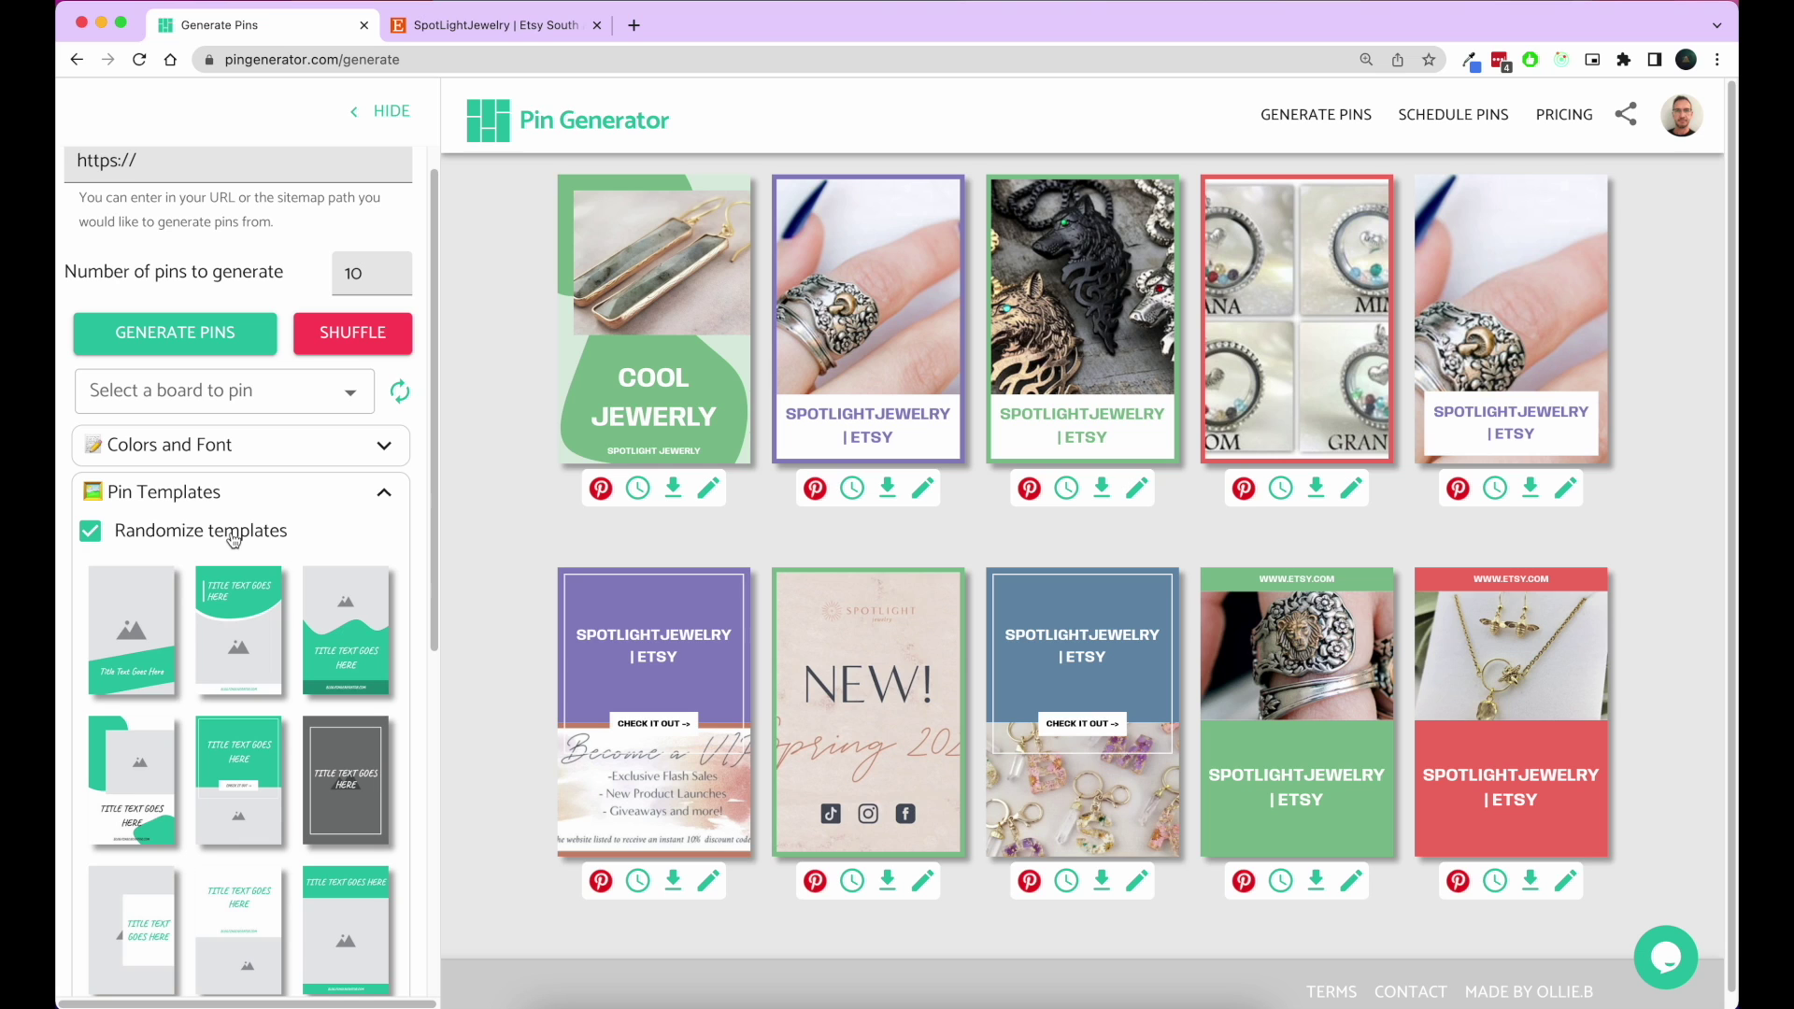
# Stop randomizing, select the second, boxed and wave templates, then collapse Pin Templates.
pyautogui.click(234, 540)
pyautogui.click(268, 655)
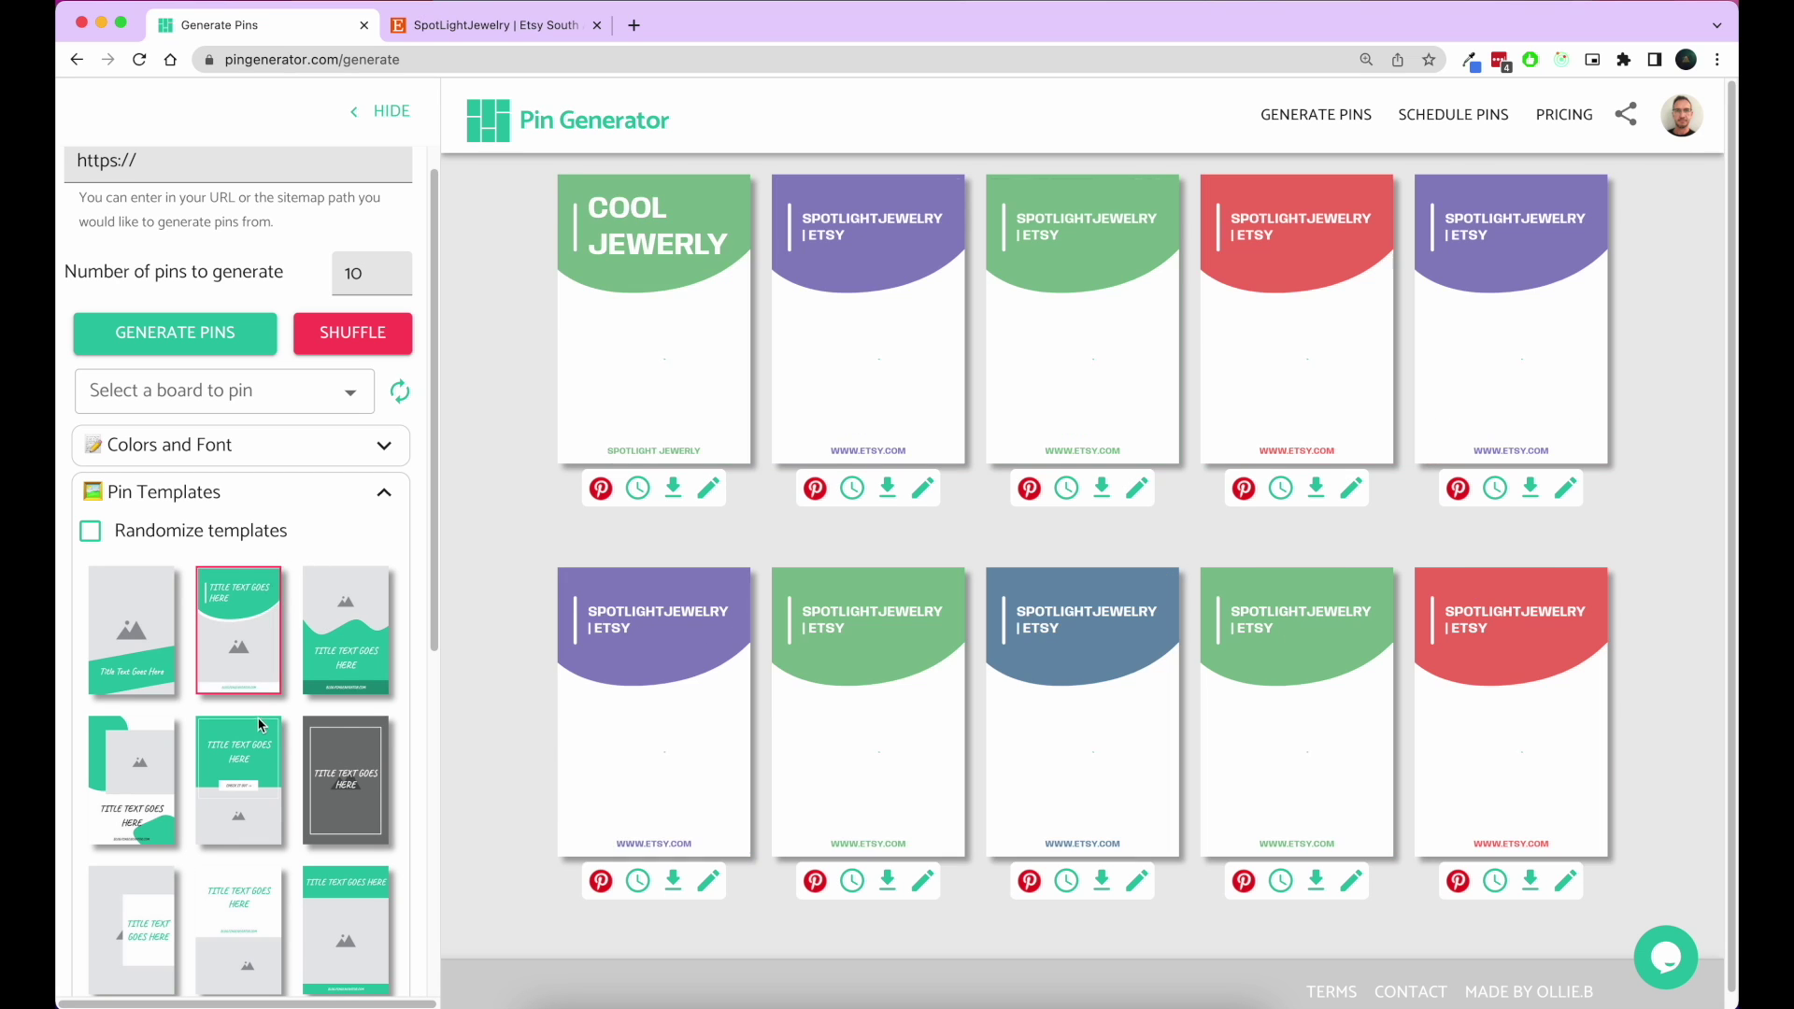
pyautogui.click(252, 783)
pyautogui.click(360, 609)
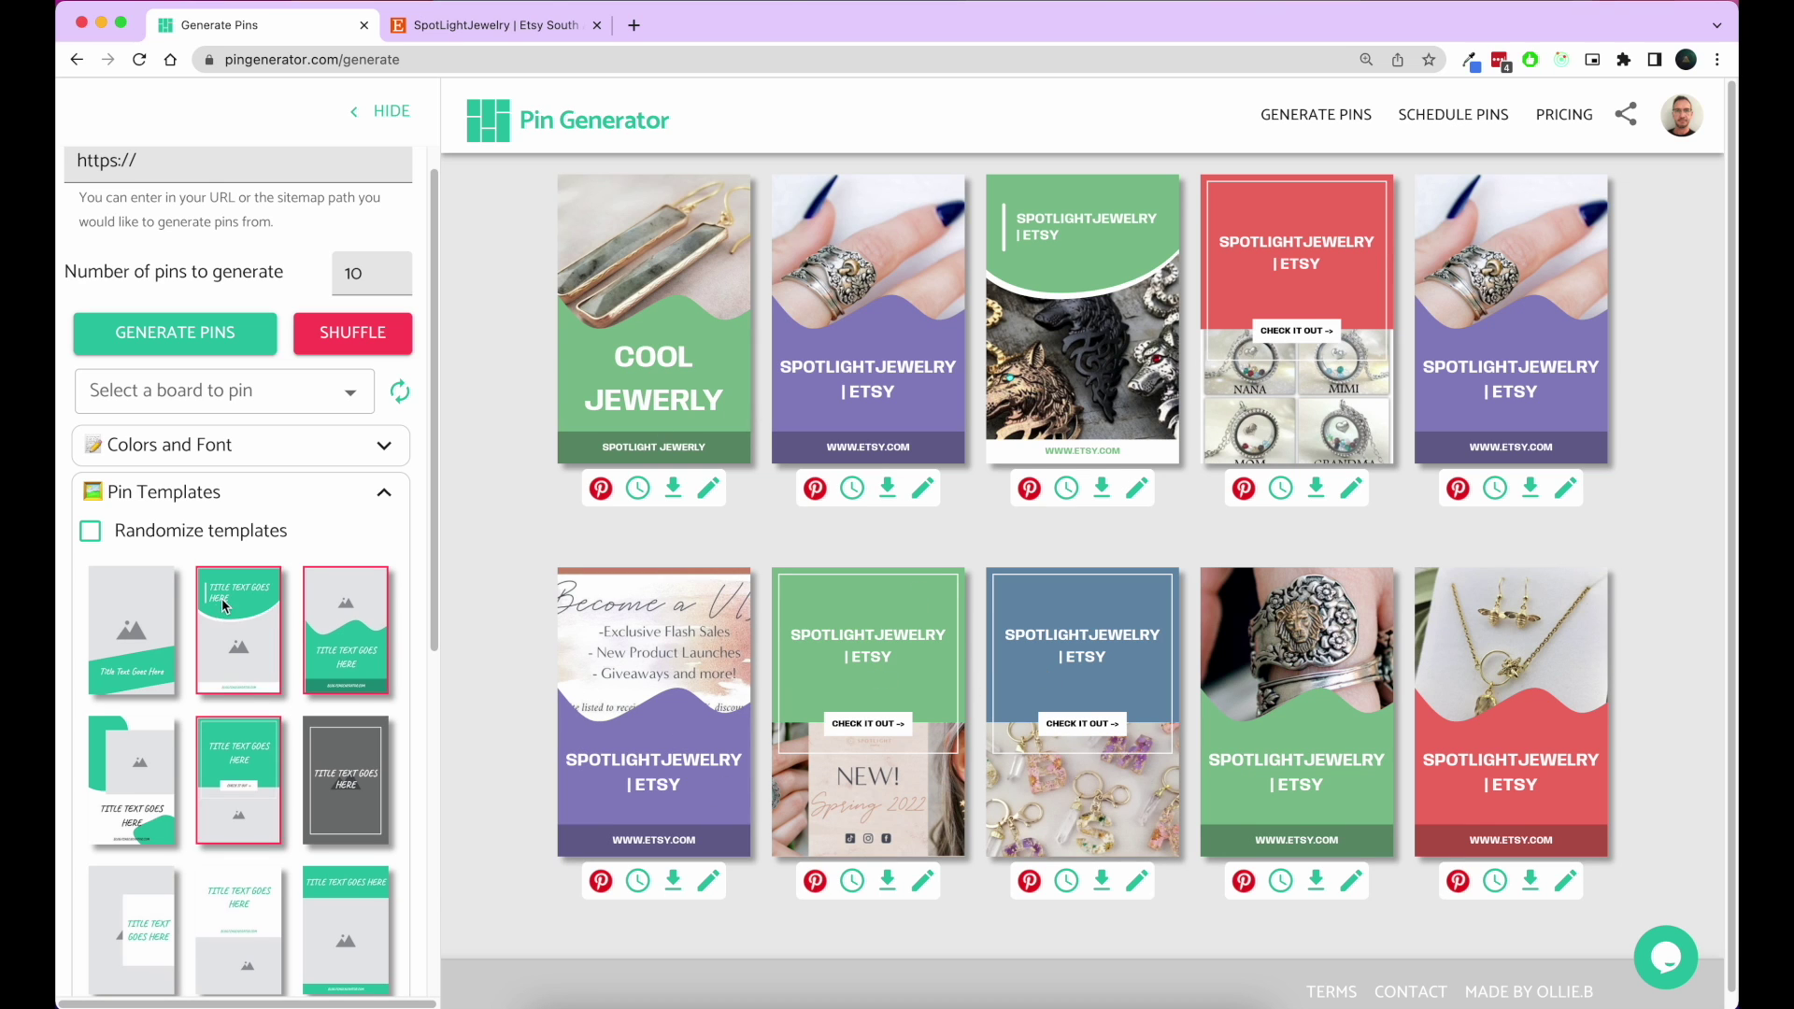
pyautogui.scroll(-5, 224, 605)
pyautogui.scroll(1, 240, 656)
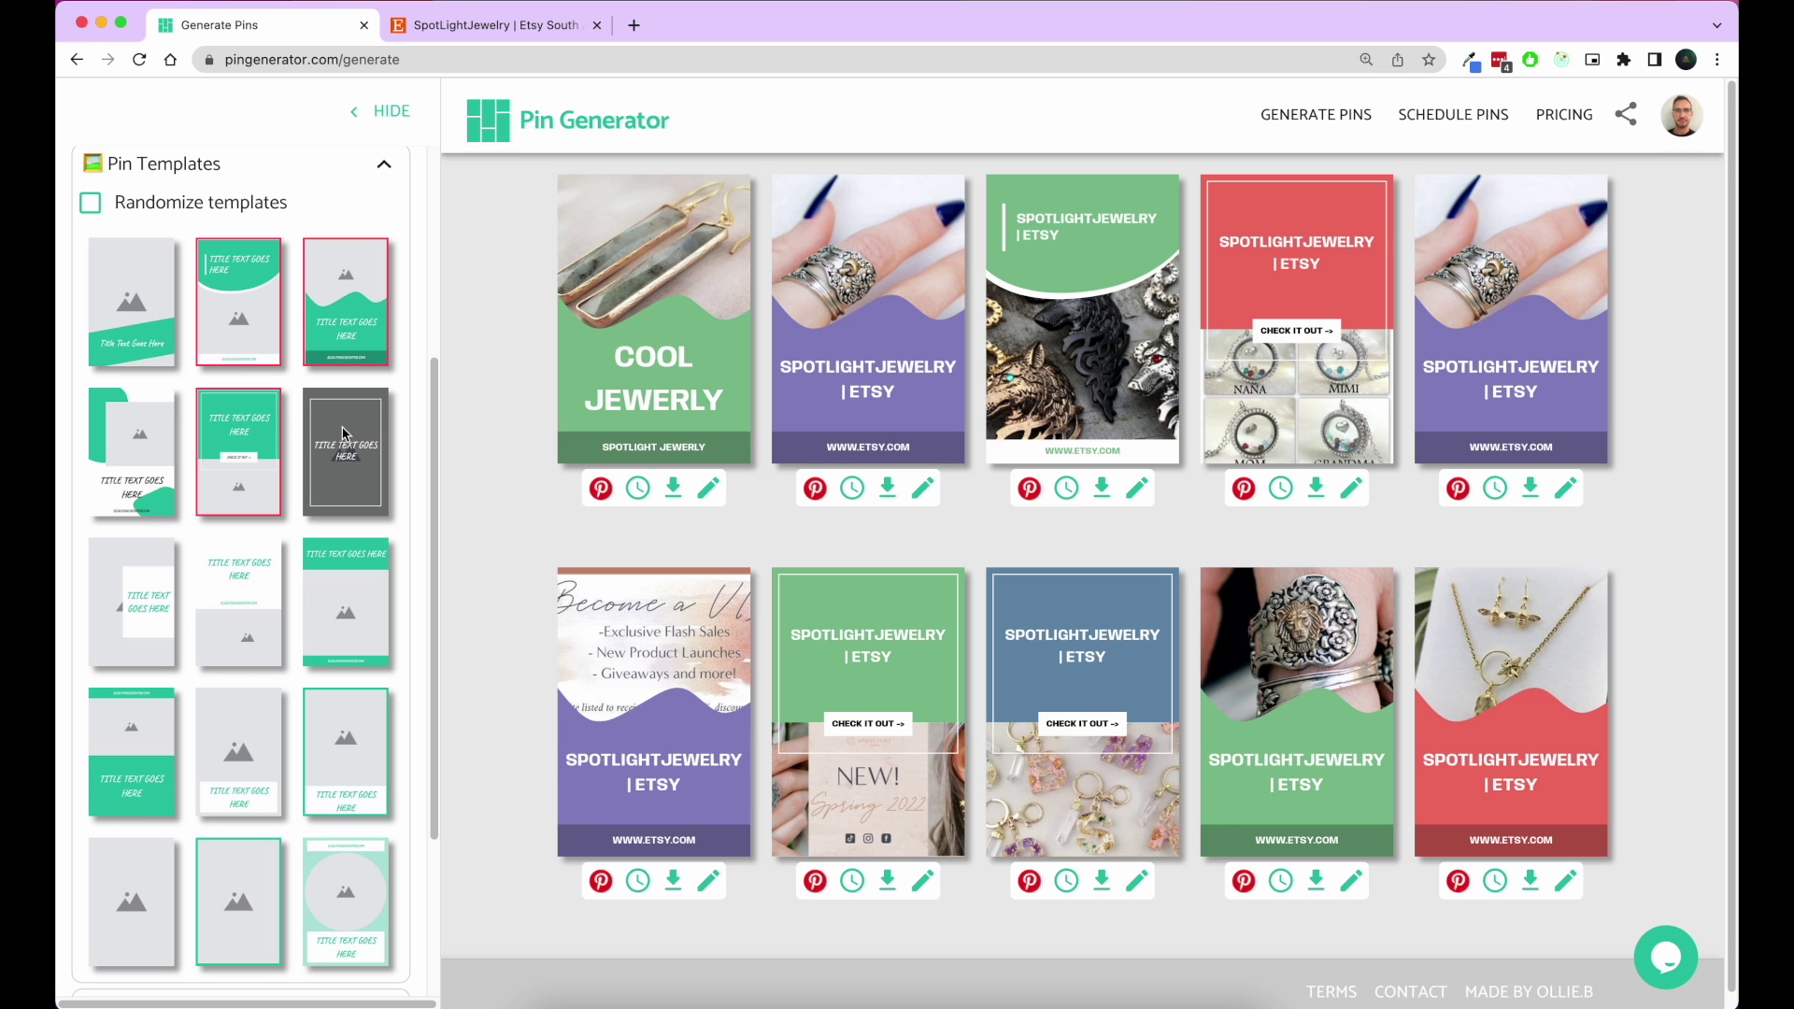
pyautogui.scroll(1, 345, 432)
pyautogui.click(383, 172)
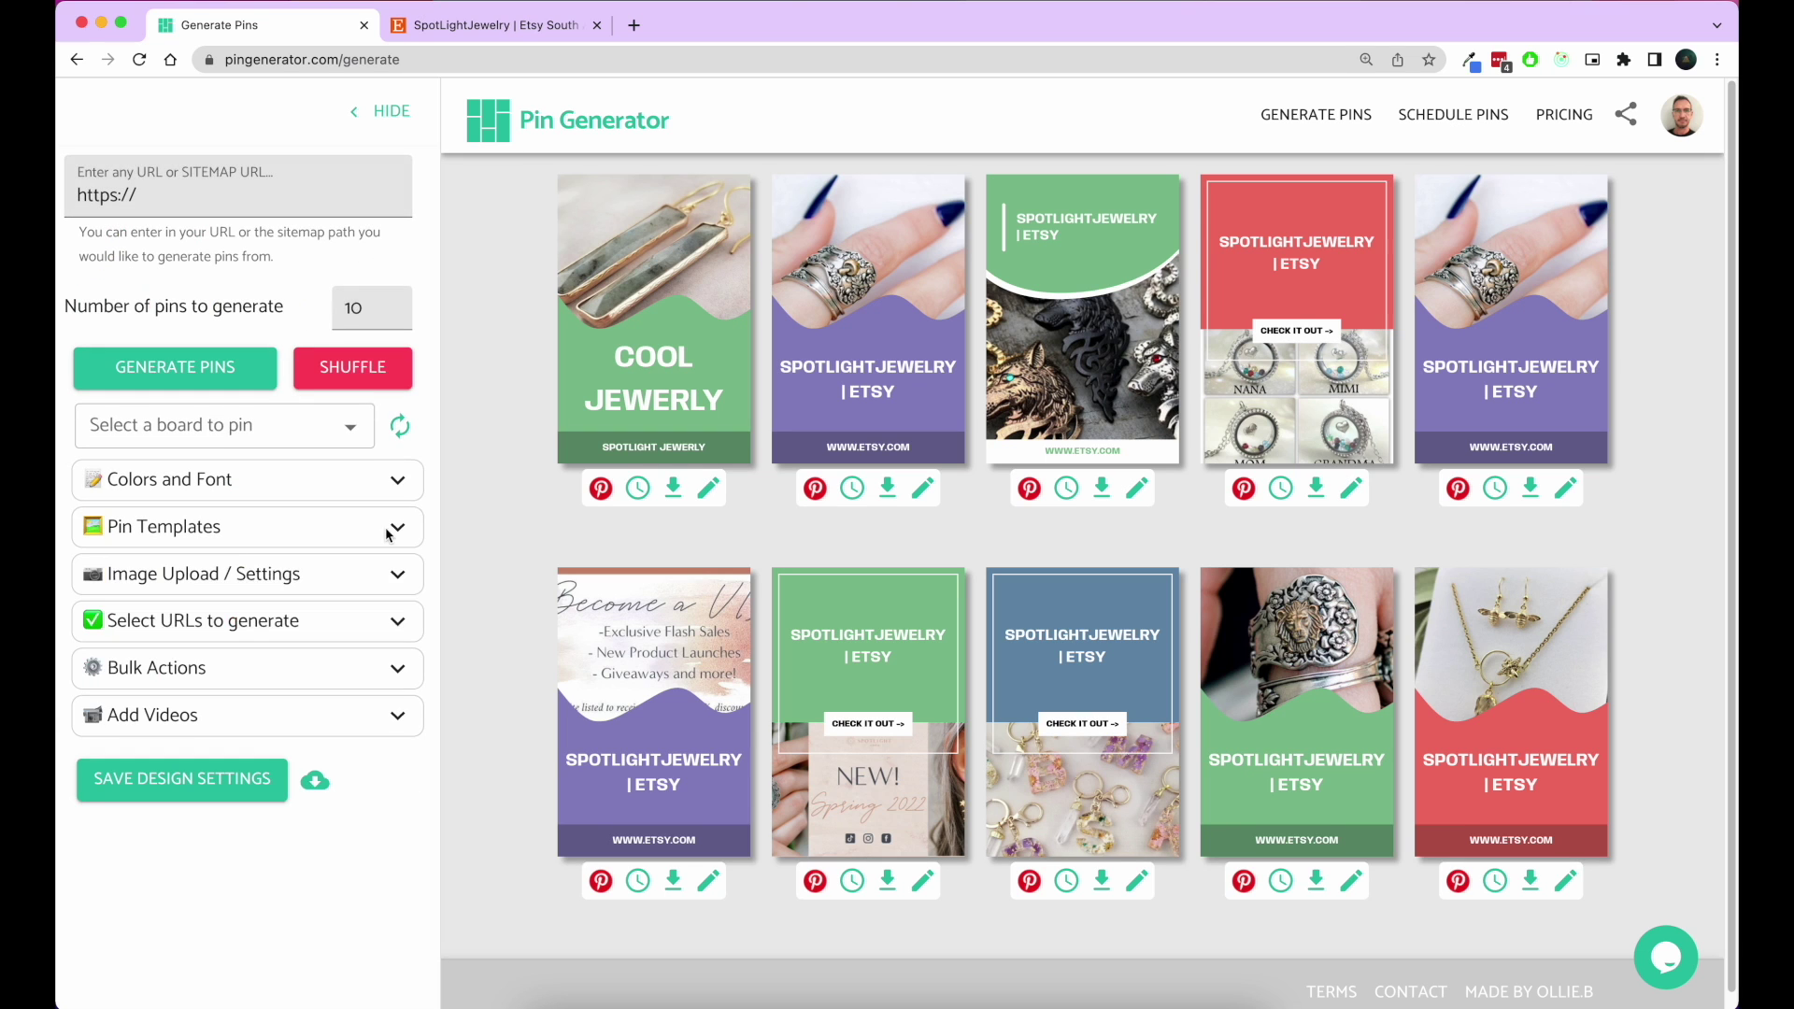
# Open Image Upload / Settings and randomize the pin photos.
pyautogui.click(392, 582)
pyautogui.scroll(-2, 360, 572)
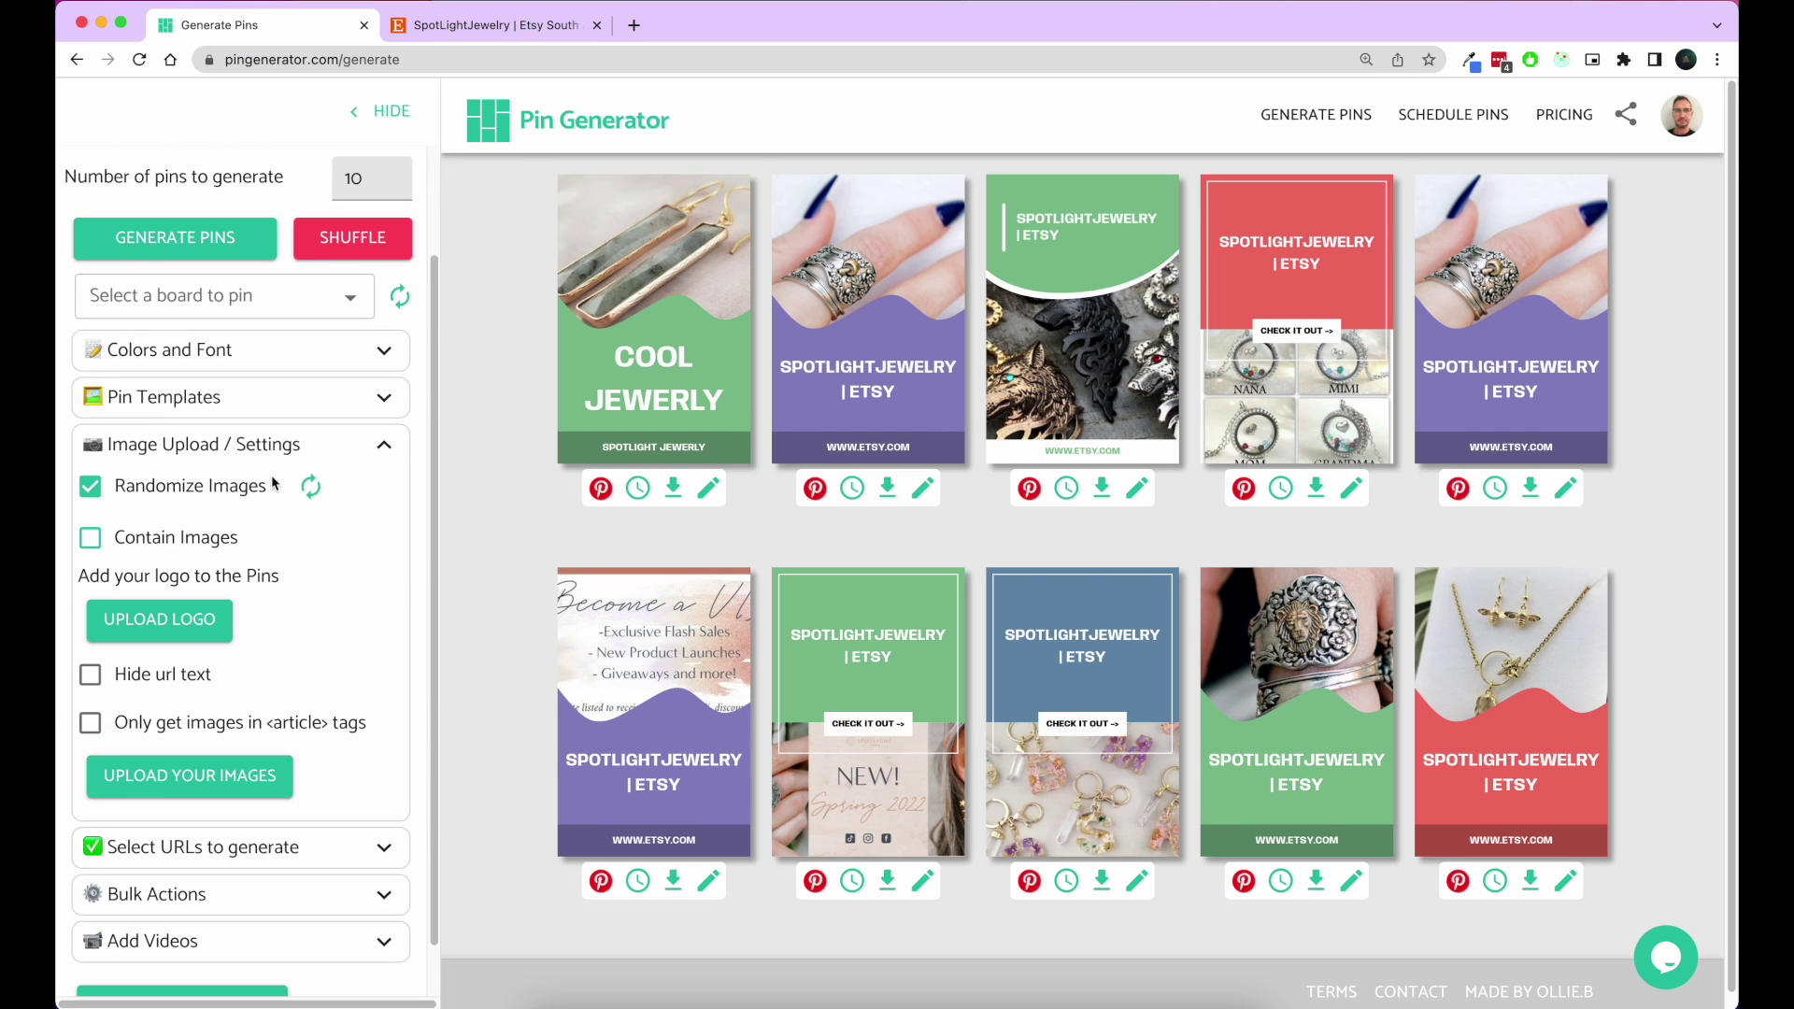
pyautogui.click(320, 492)
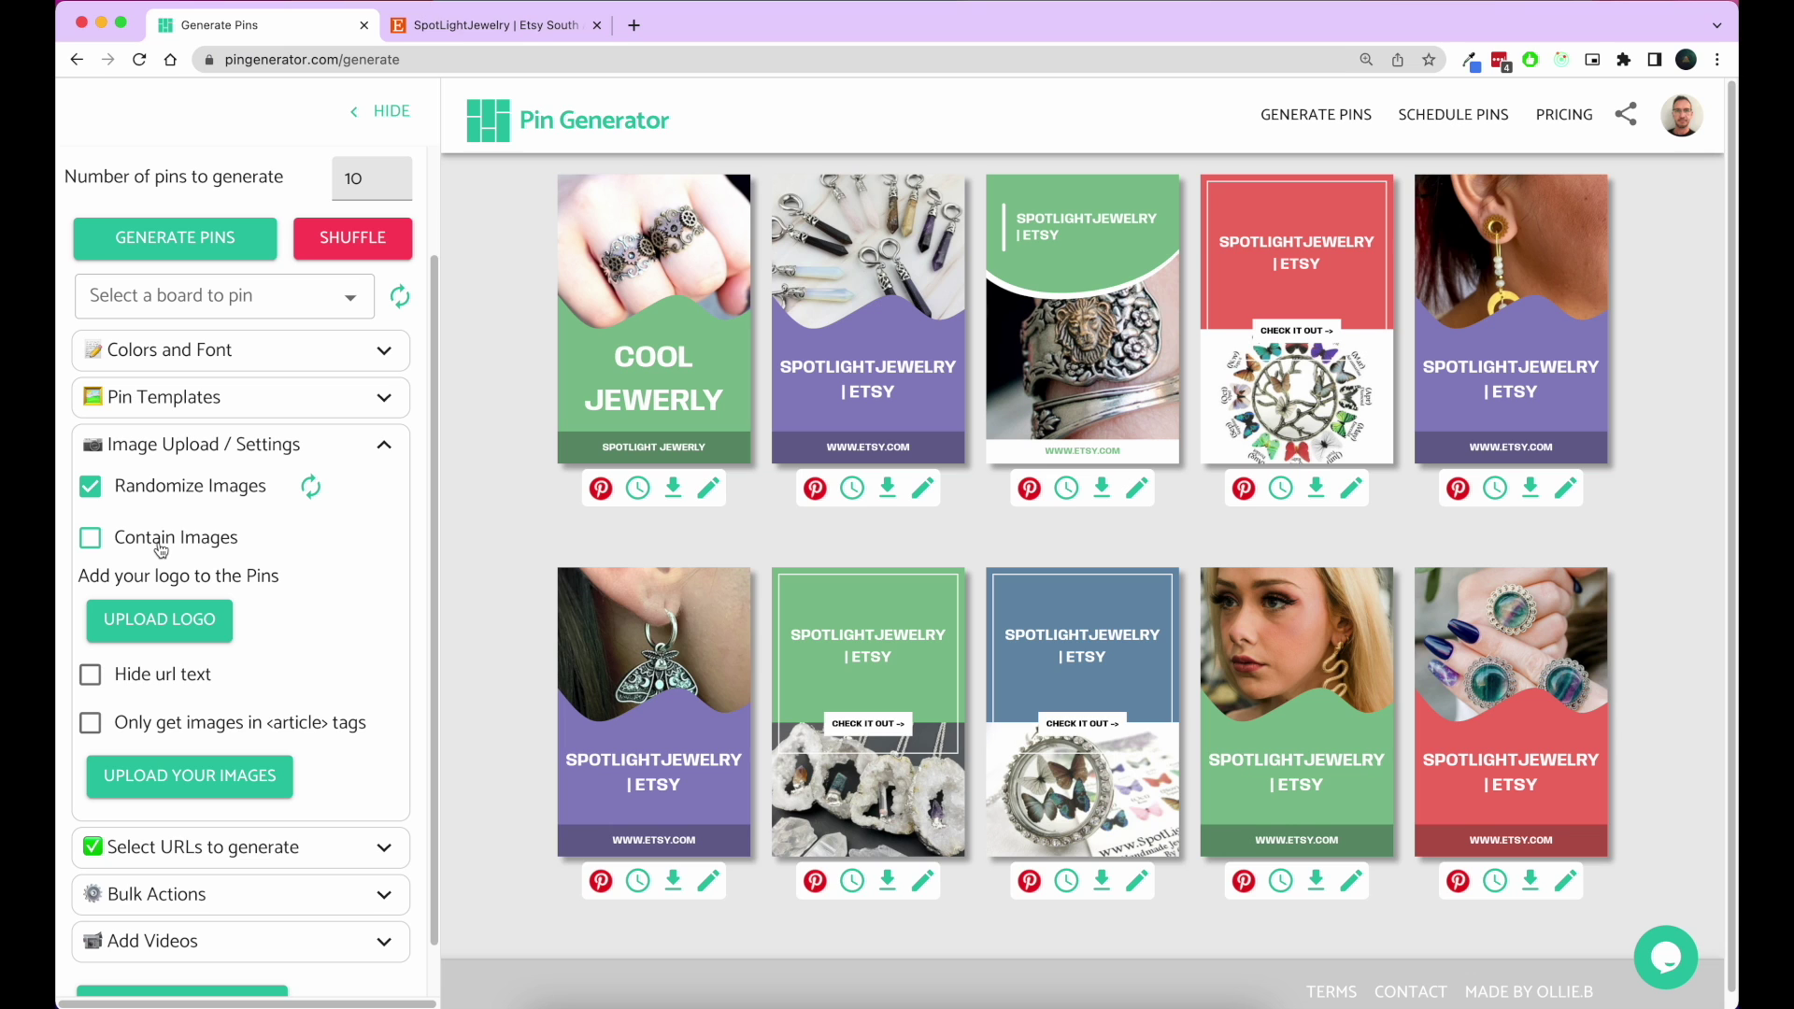
# Toggle Contain Images on and back off so photos fill their frames, then collapse the section.
pyautogui.click(161, 550)
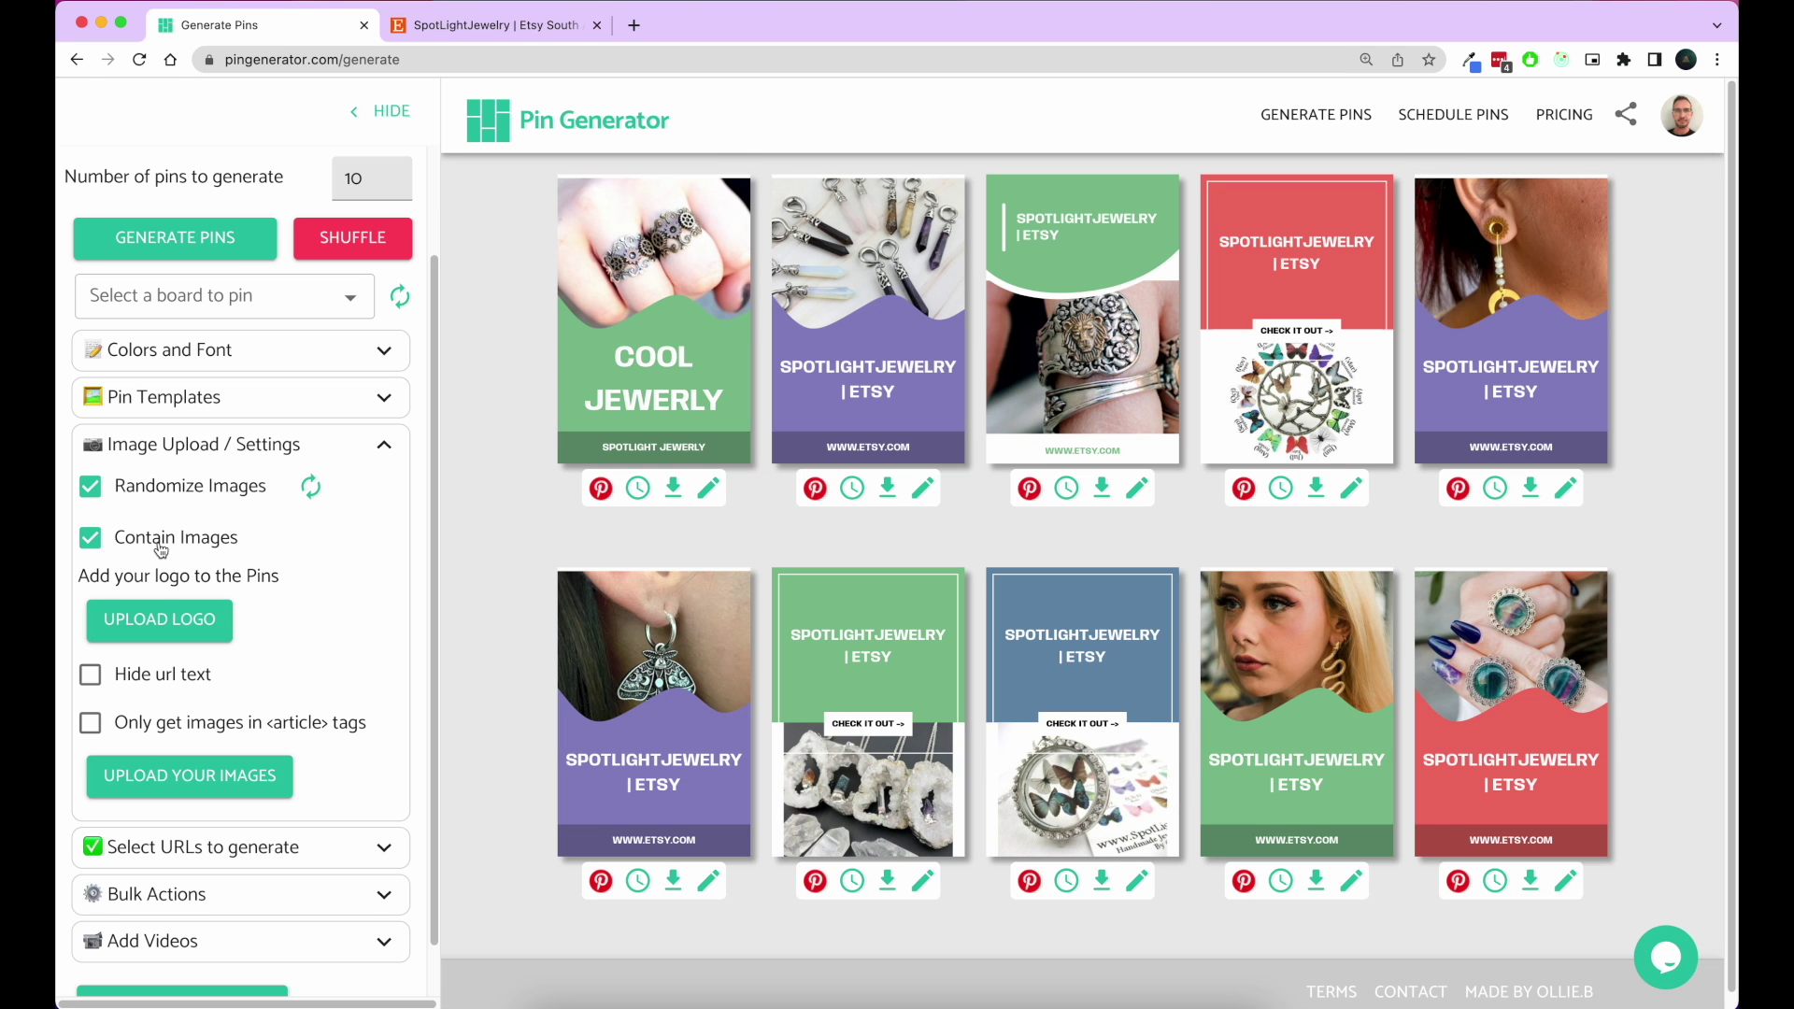
pyautogui.doubleClick(161, 551)
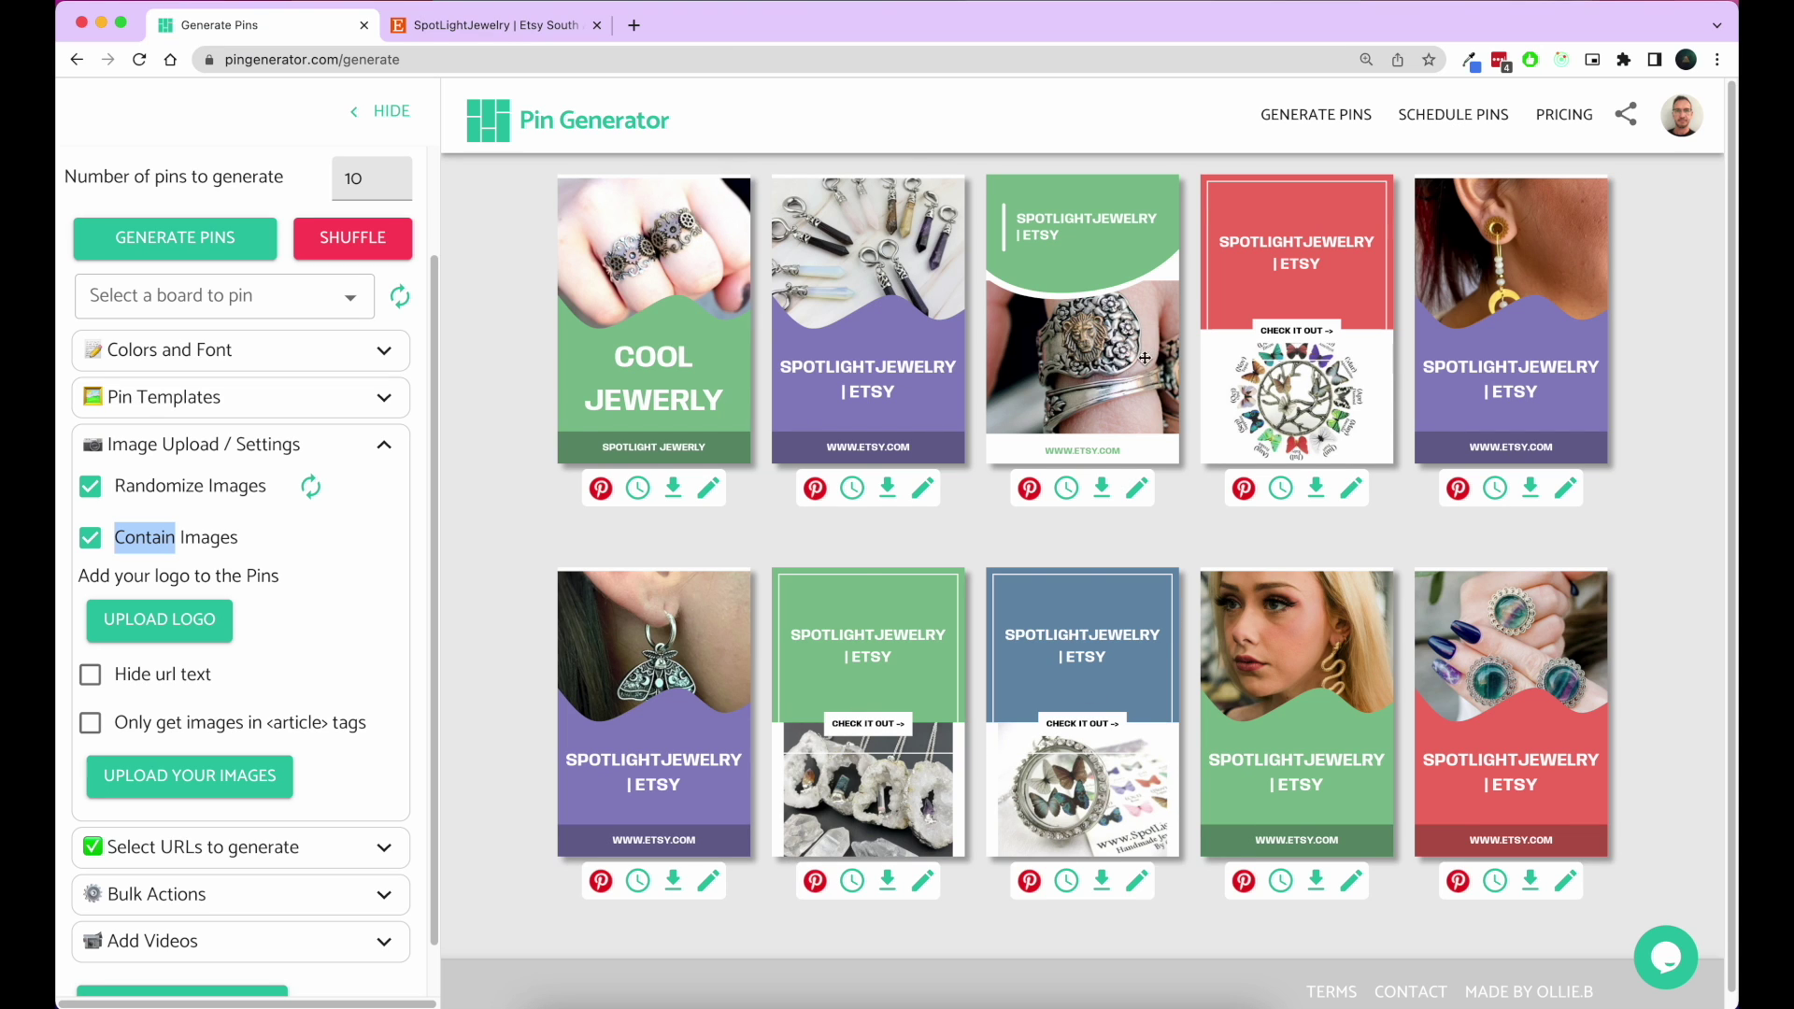
pyautogui.click(1279, 408)
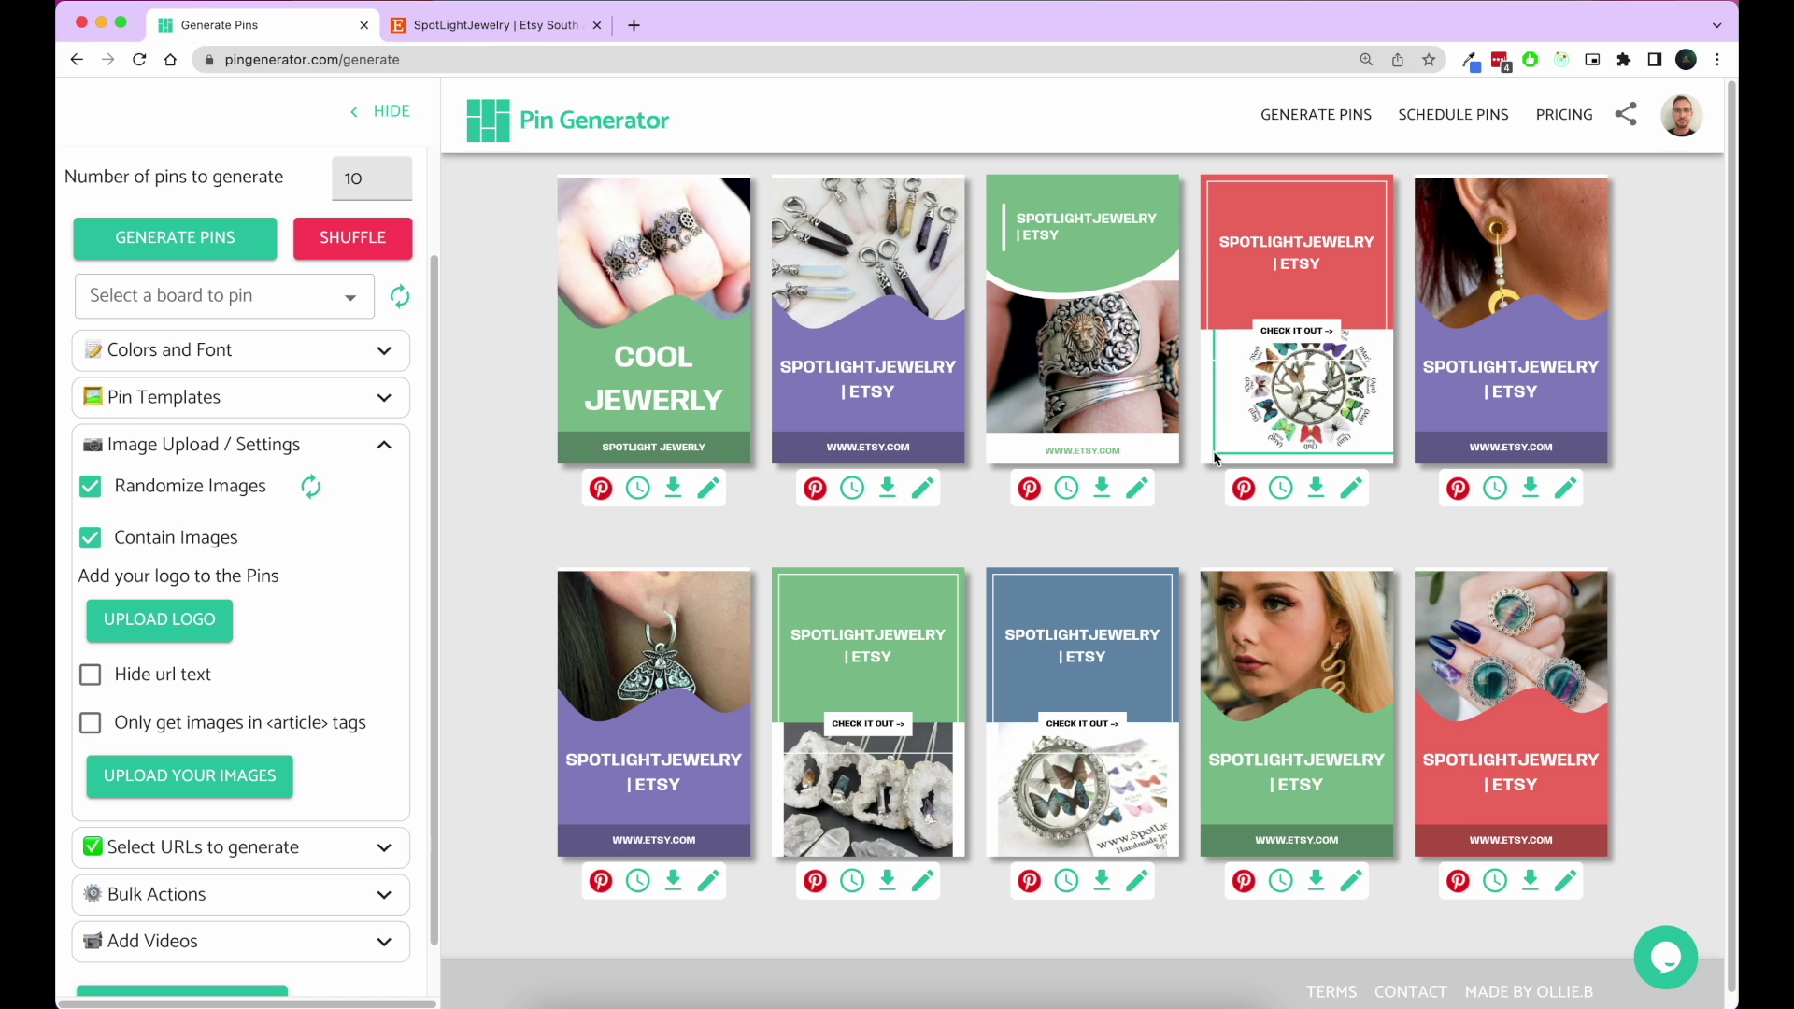
pyautogui.moveTo(1213, 456); pyautogui.dragTo(1275, 414)
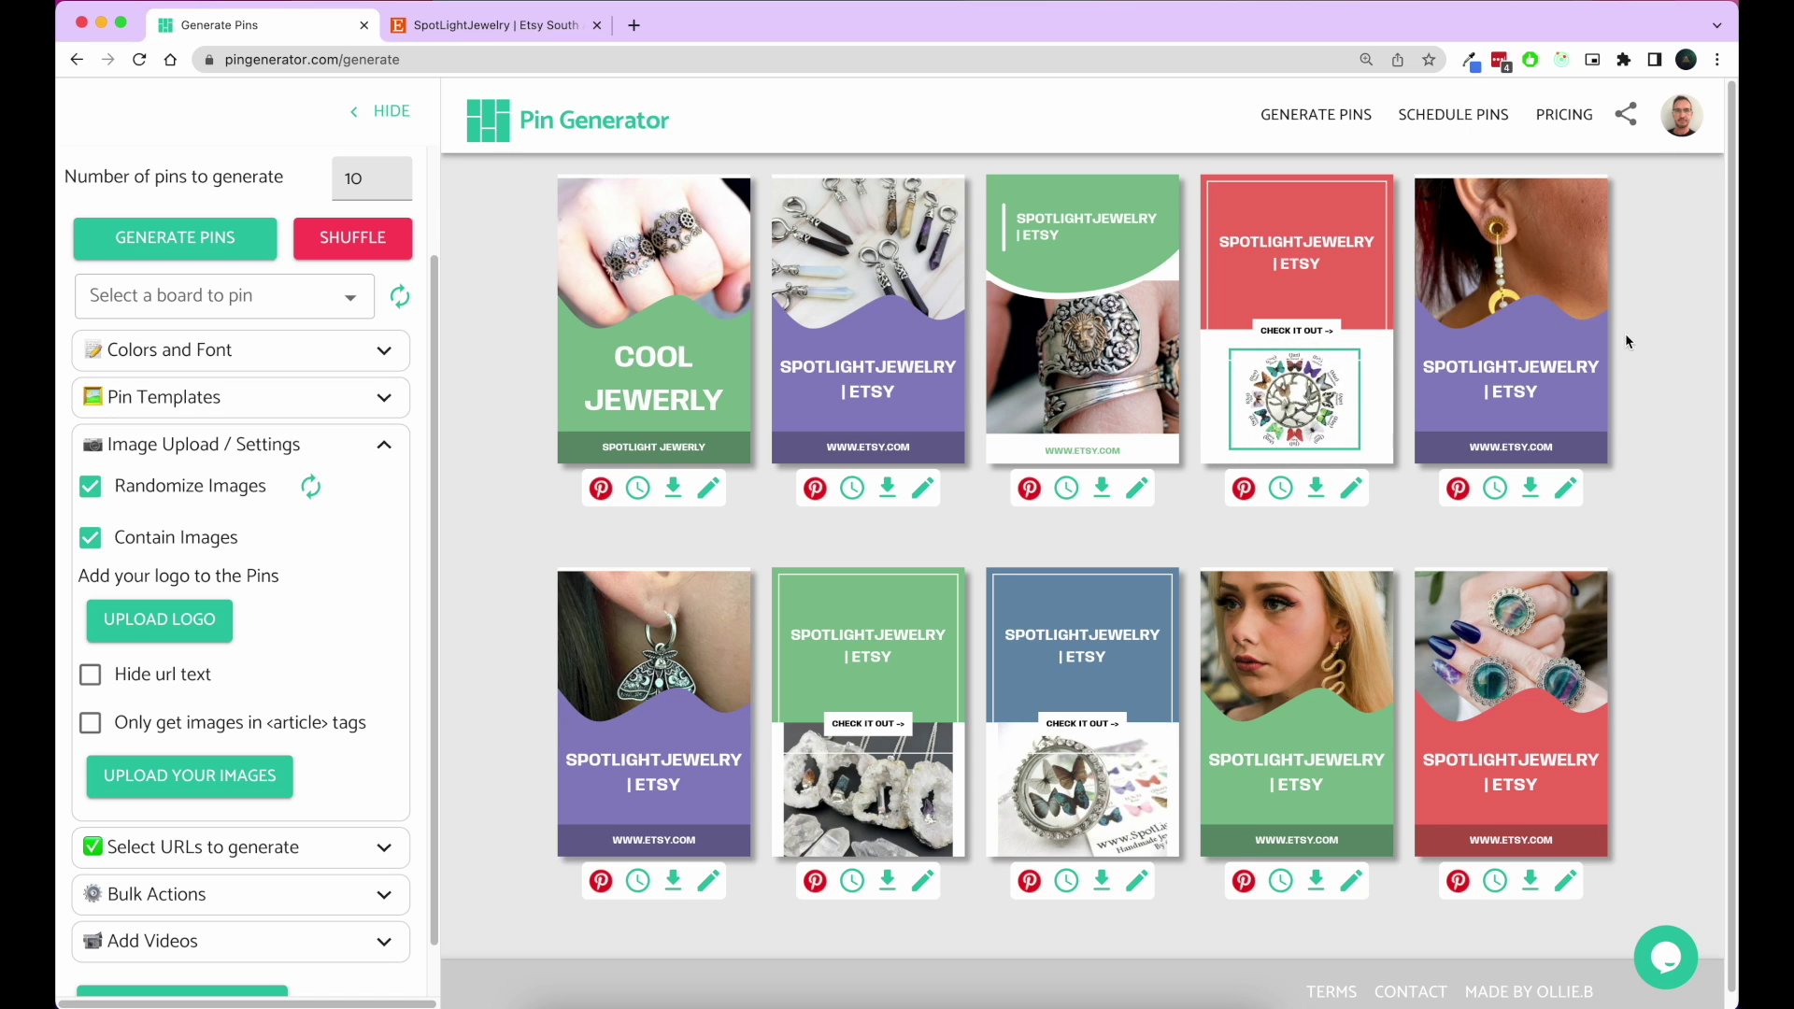
pyautogui.click(224, 547)
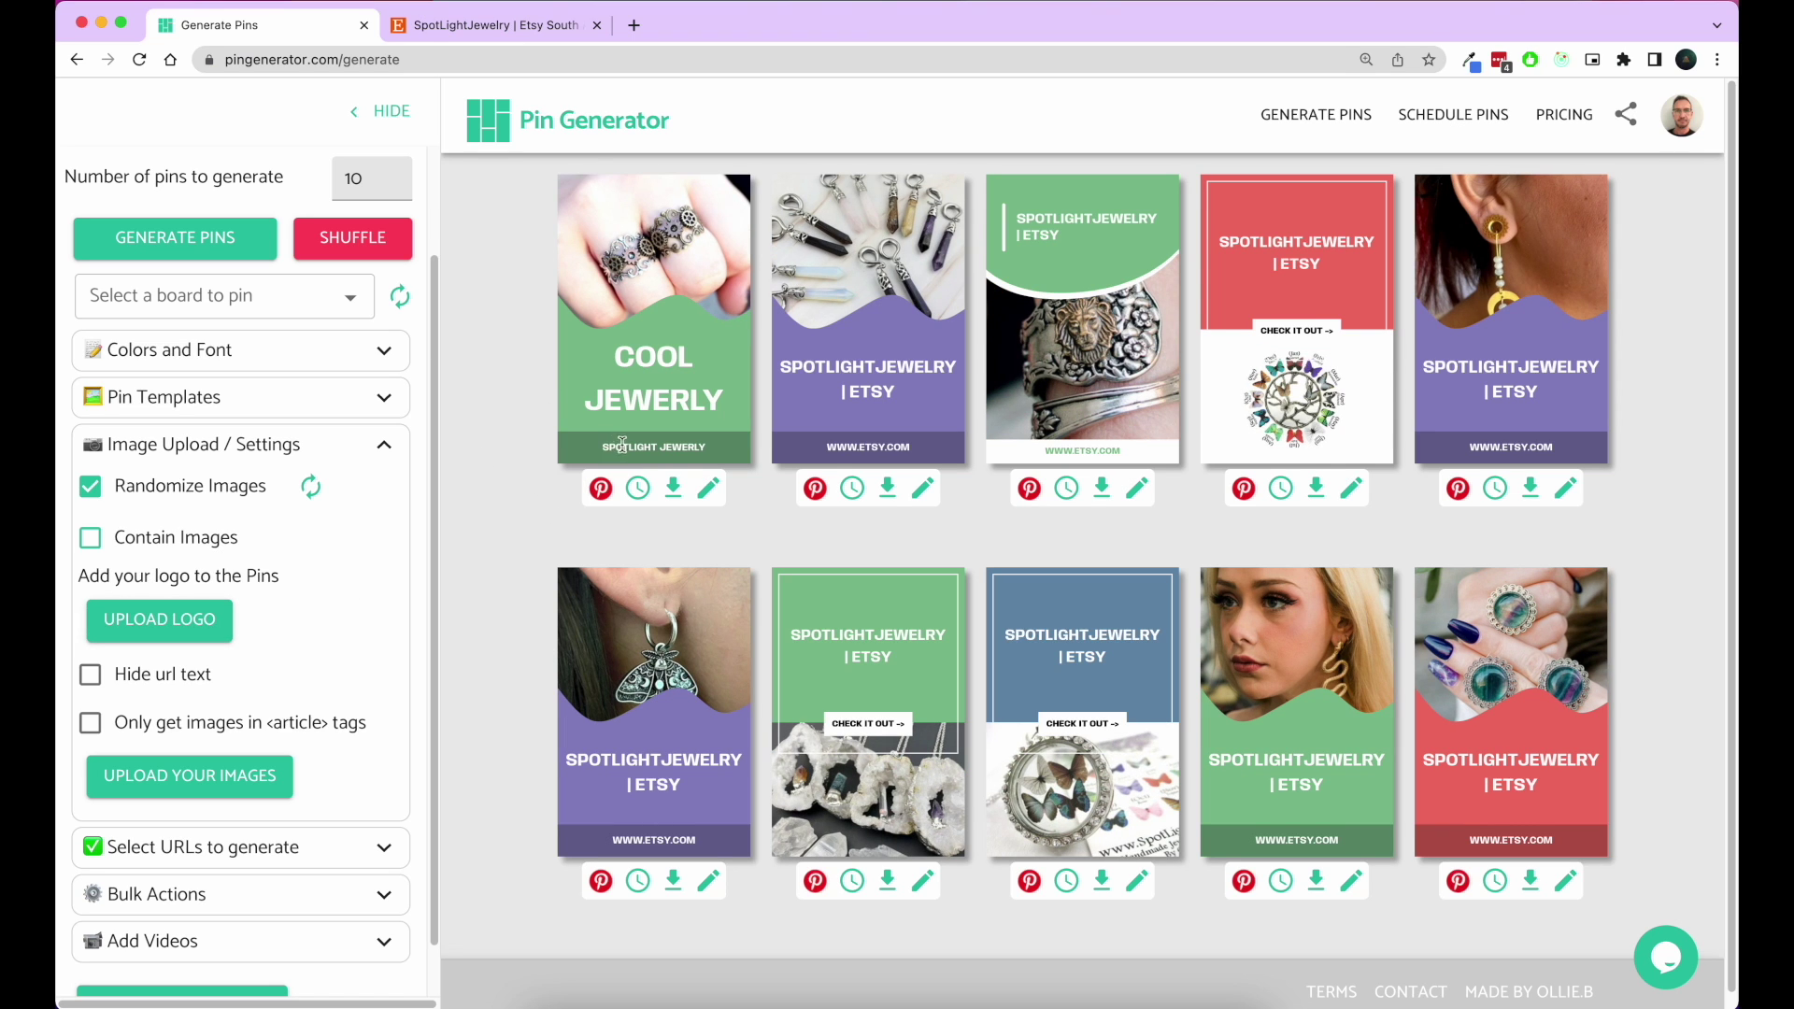
pyautogui.moveTo(605, 447); pyautogui.dragTo(688, 447)
pyautogui.click(384, 450)
# Expand and collapse the URL list, then expand Bulk Actions to reveal Schedule All Pins.
pyautogui.scroll(-1, 411, 646)
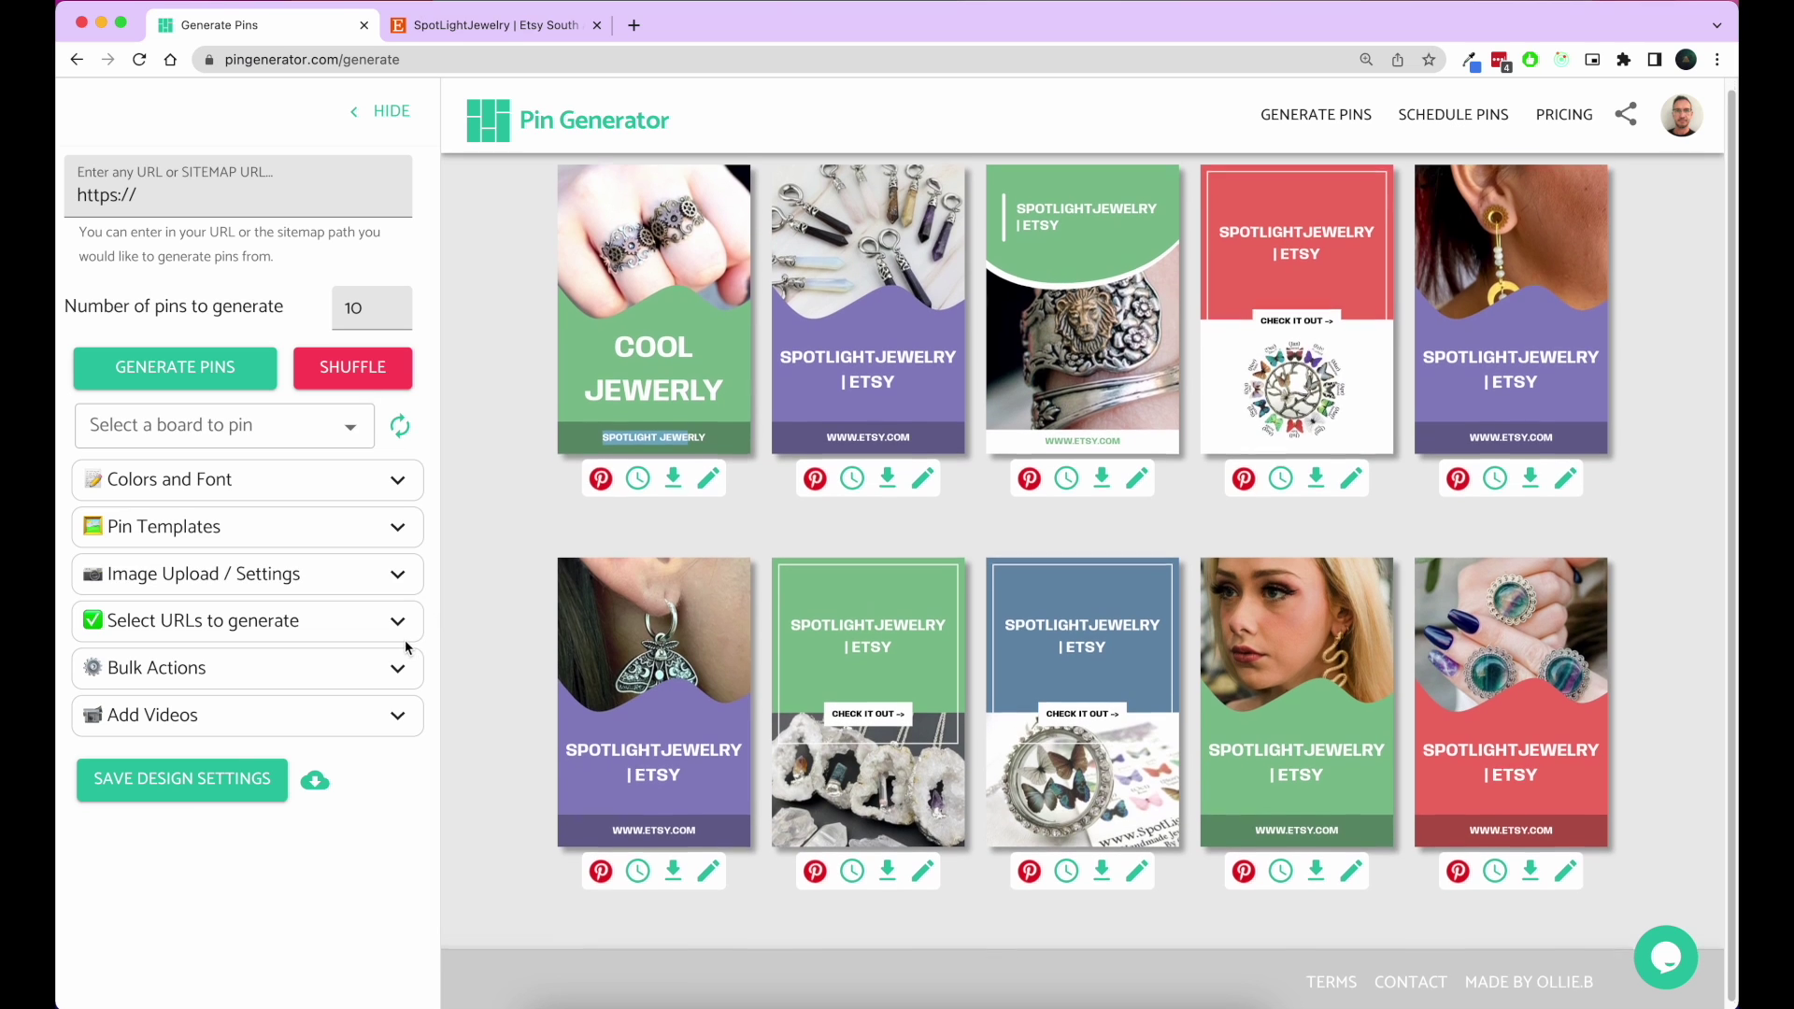
pyautogui.click(398, 625)
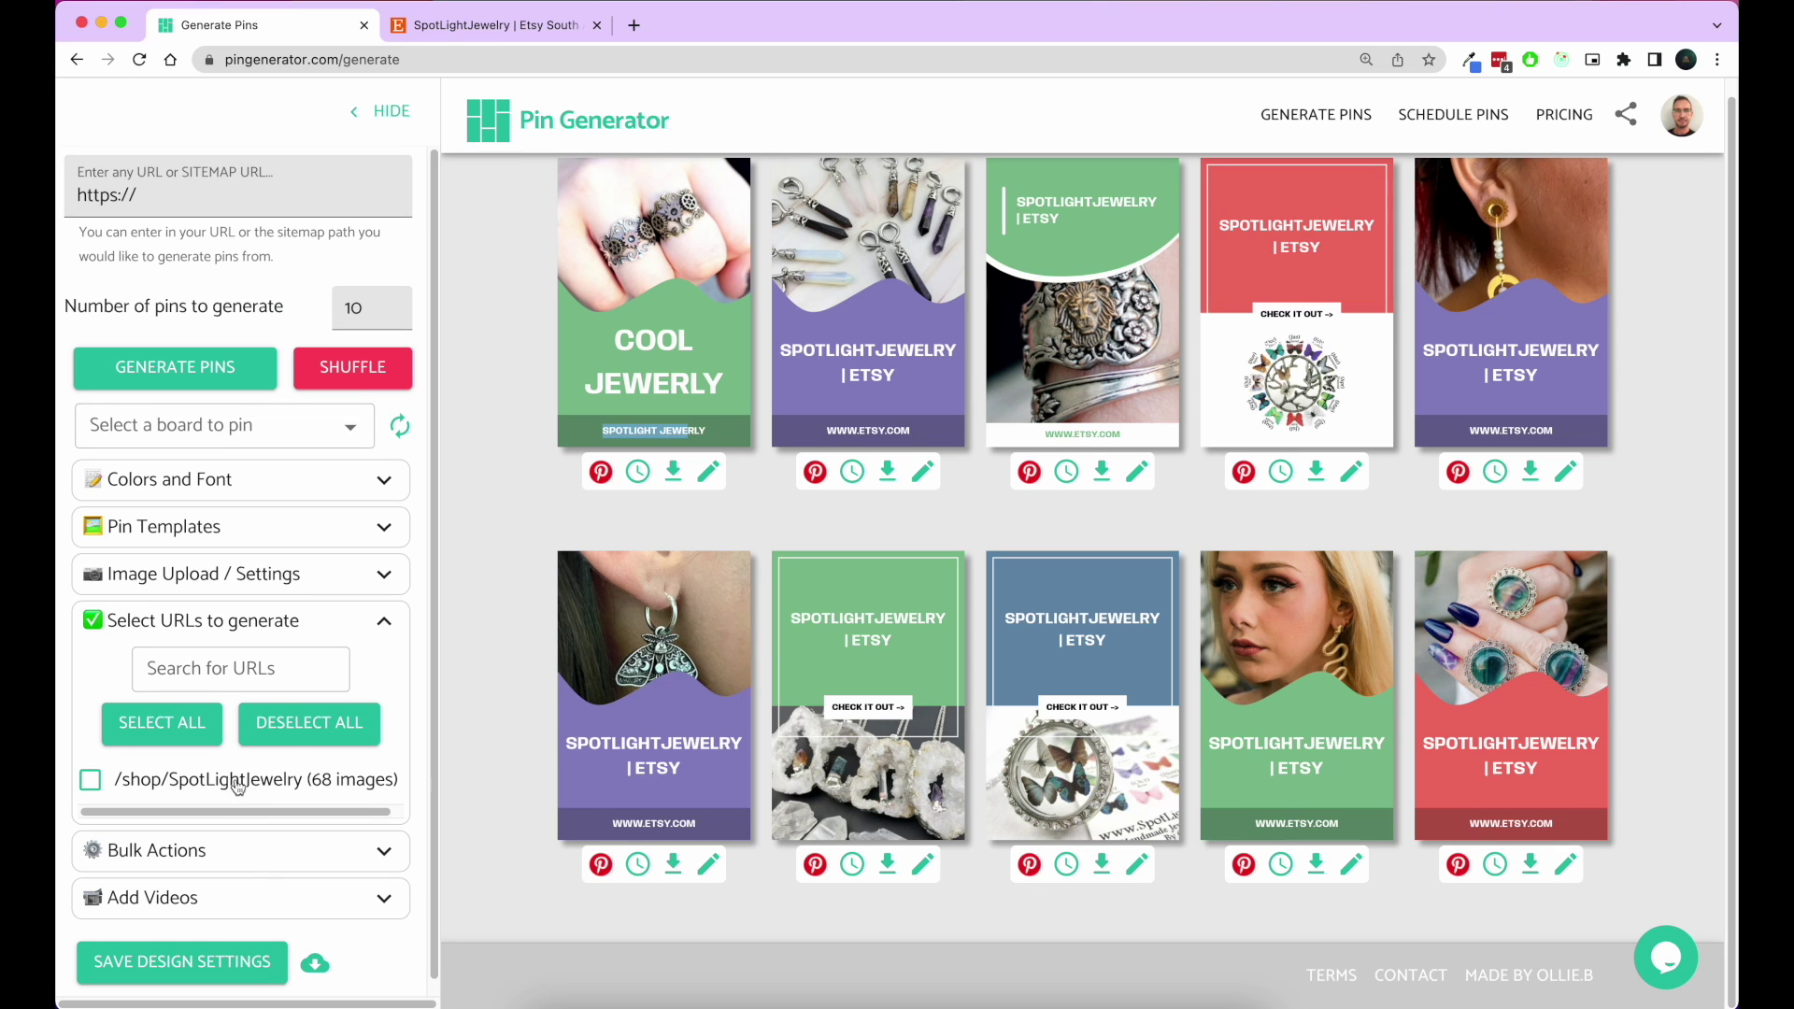
pyautogui.click(384, 623)
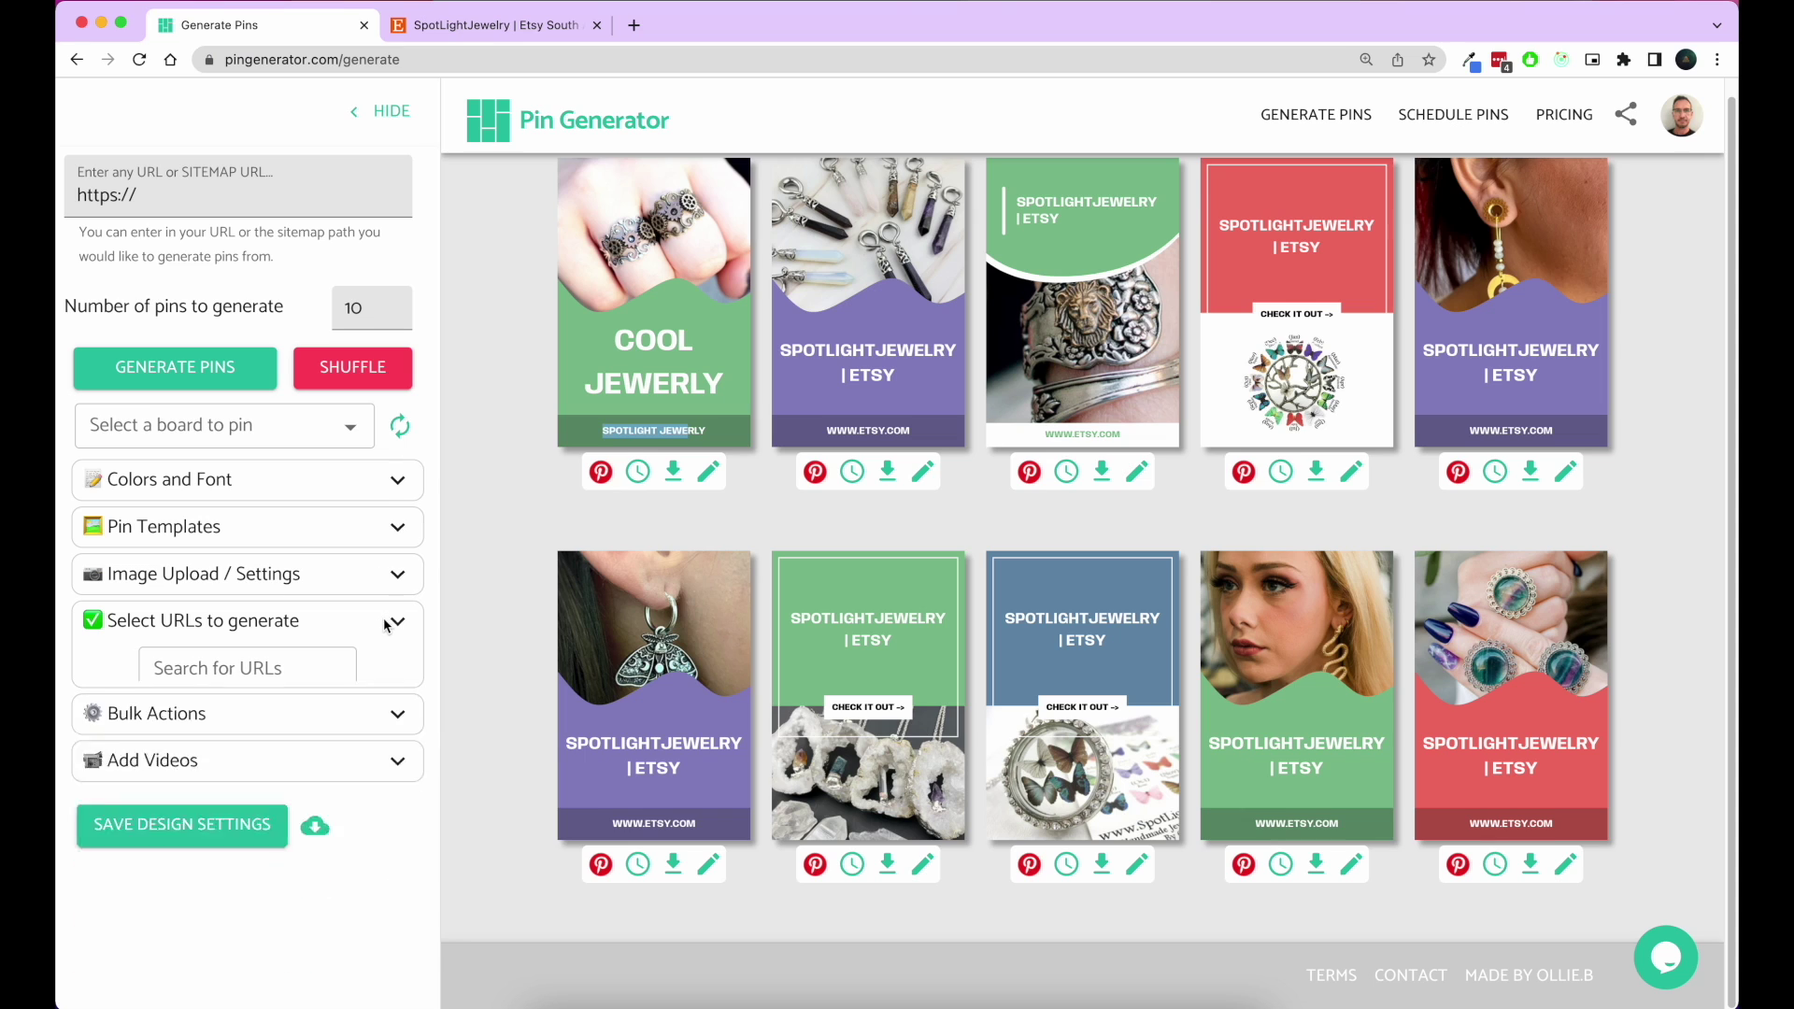
pyautogui.click(396, 667)
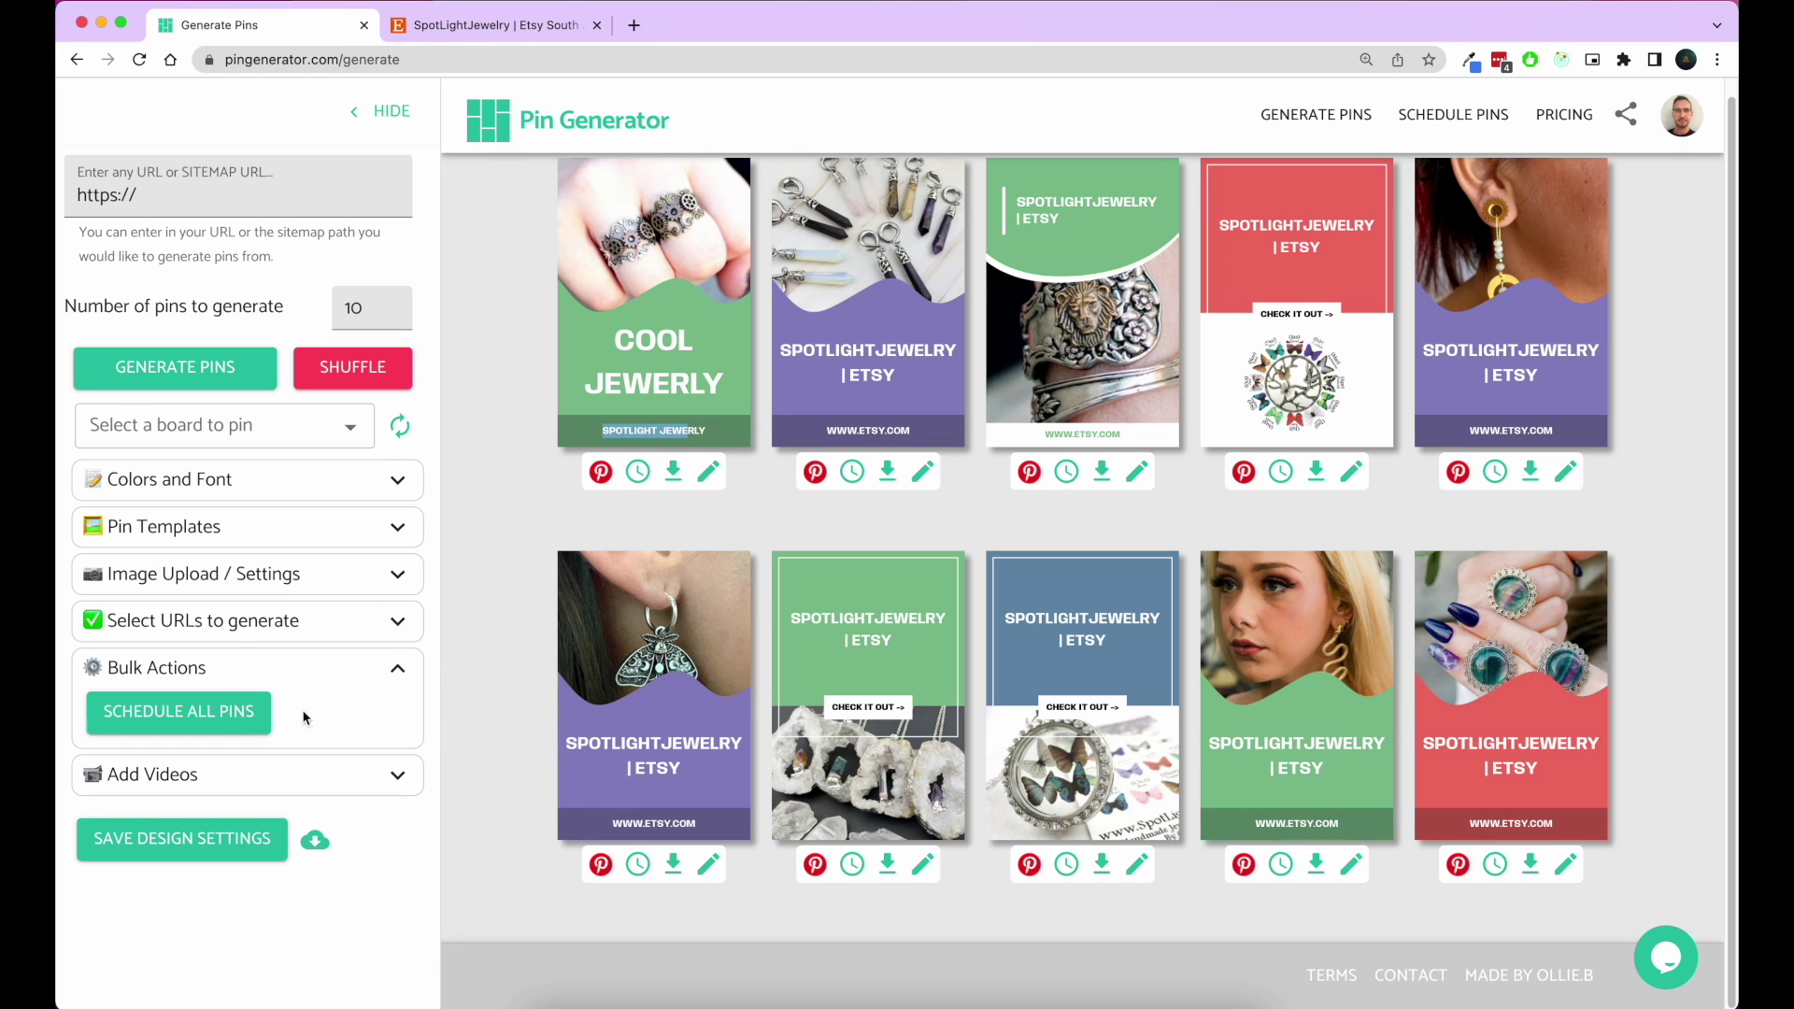
pyautogui.moveTo(205, 668); pyautogui.dragTo(129, 669)
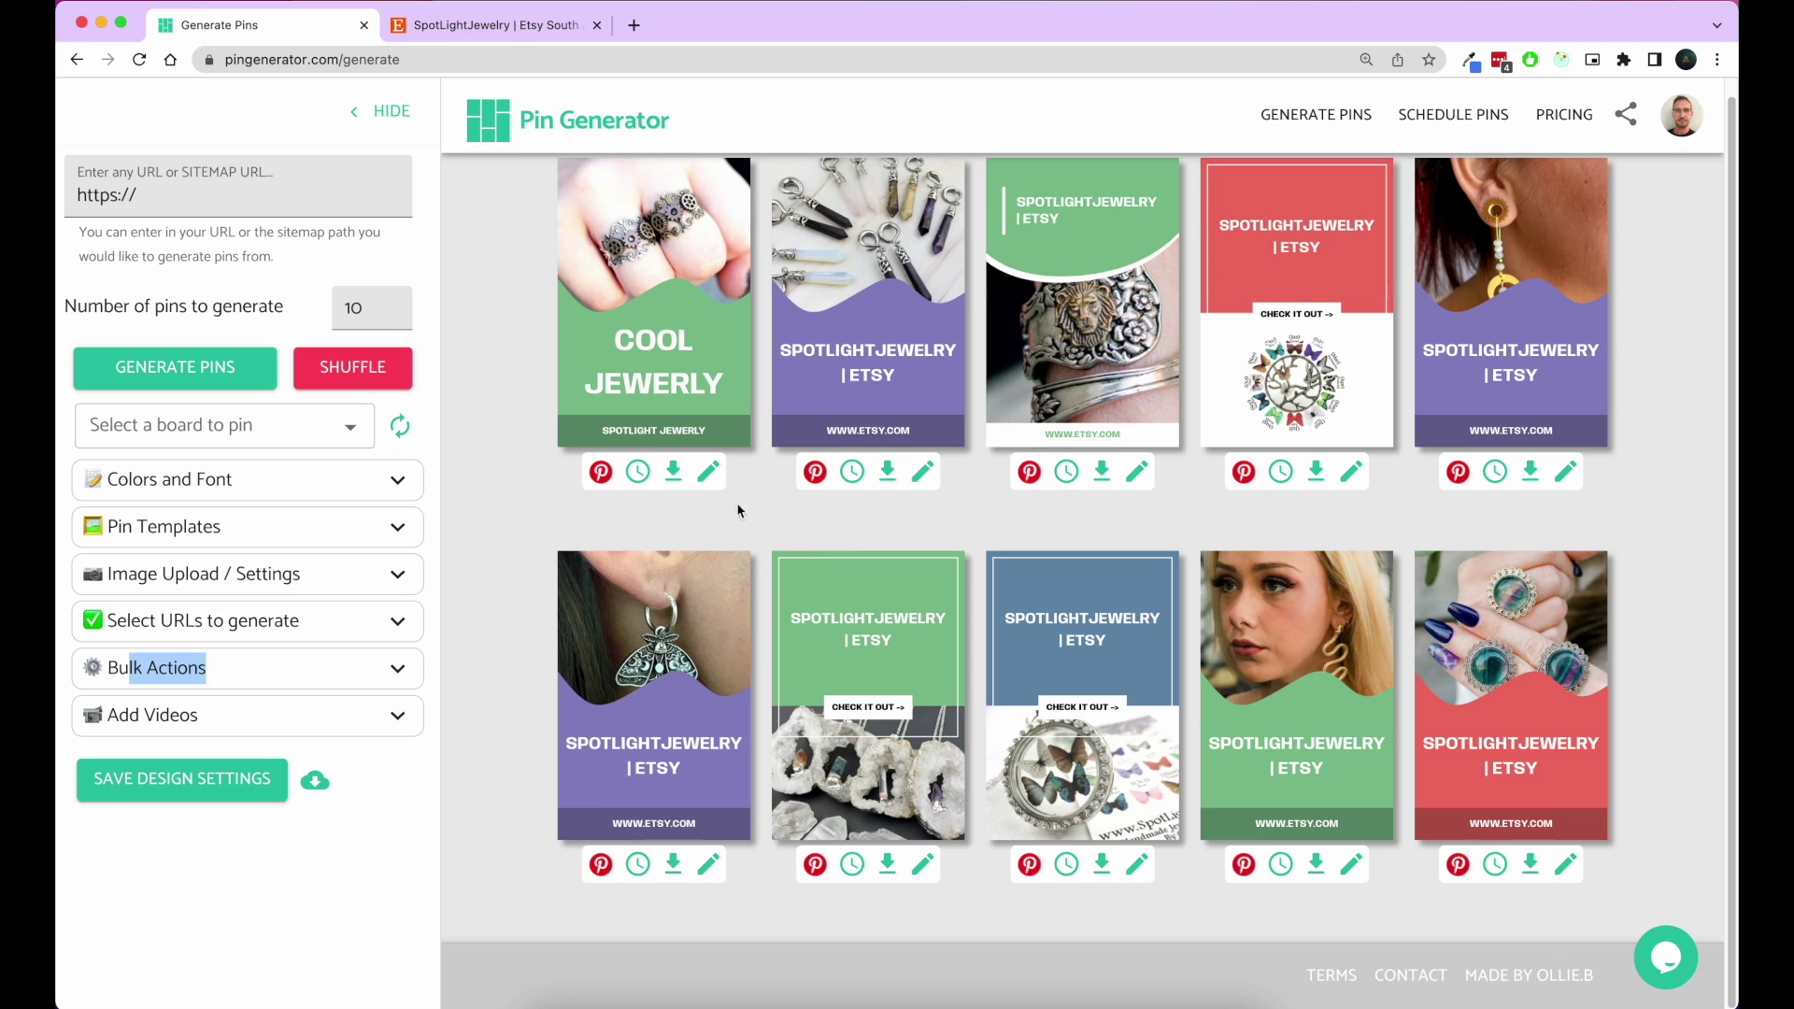
pyautogui.click(691, 520)
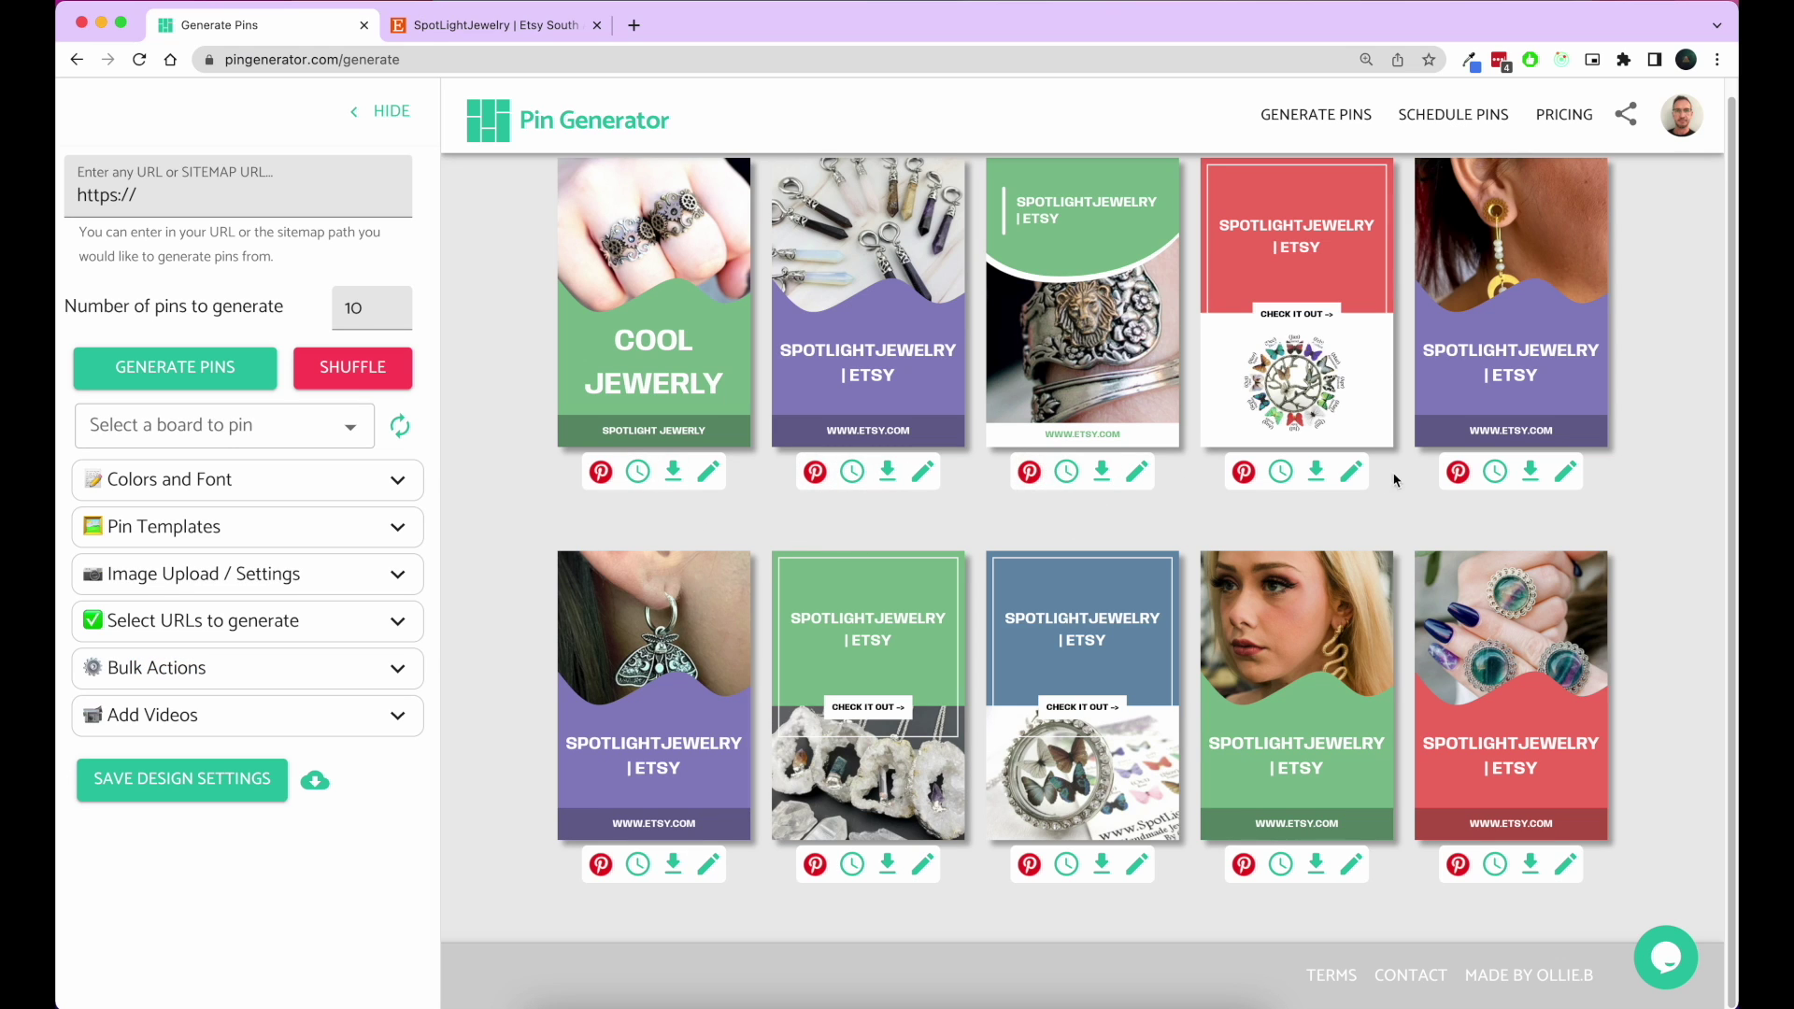
pyautogui.click(393, 667)
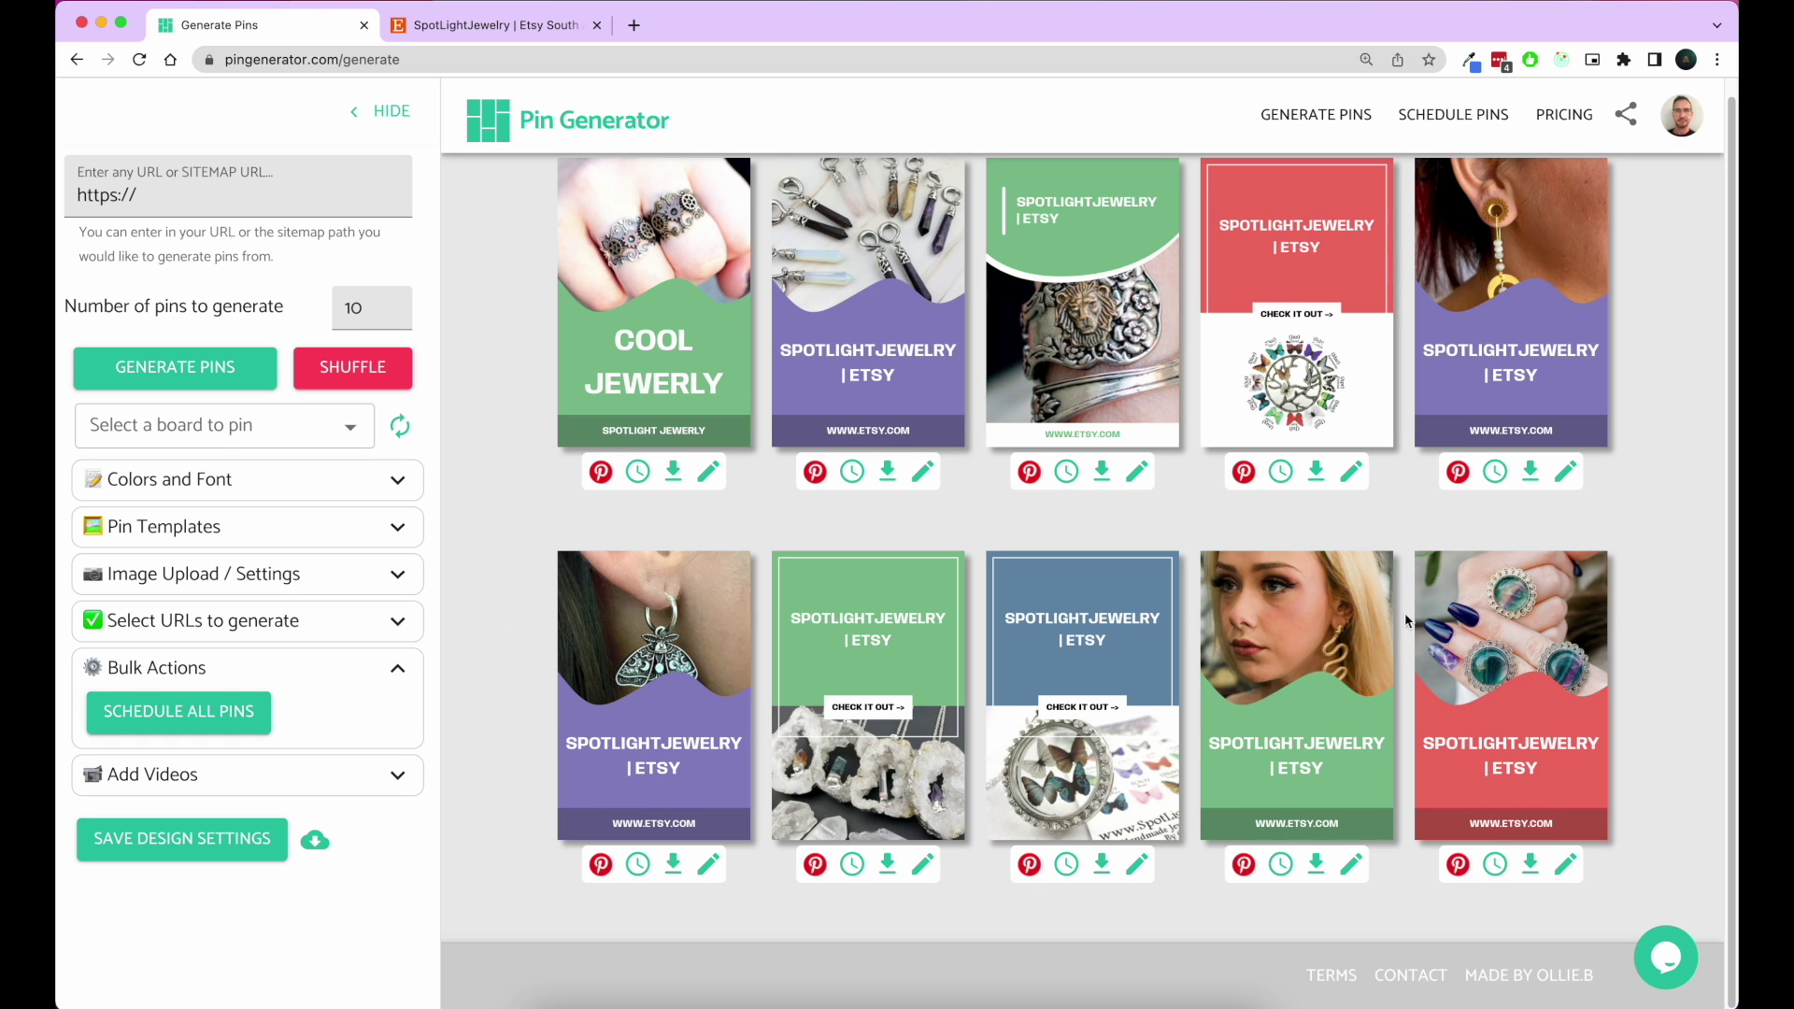
pyautogui.click(396, 776)
# Search Pexels videos for 'cats' and drag a cat clip onto the first pin of row two.
pyautogui.click(282, 820)
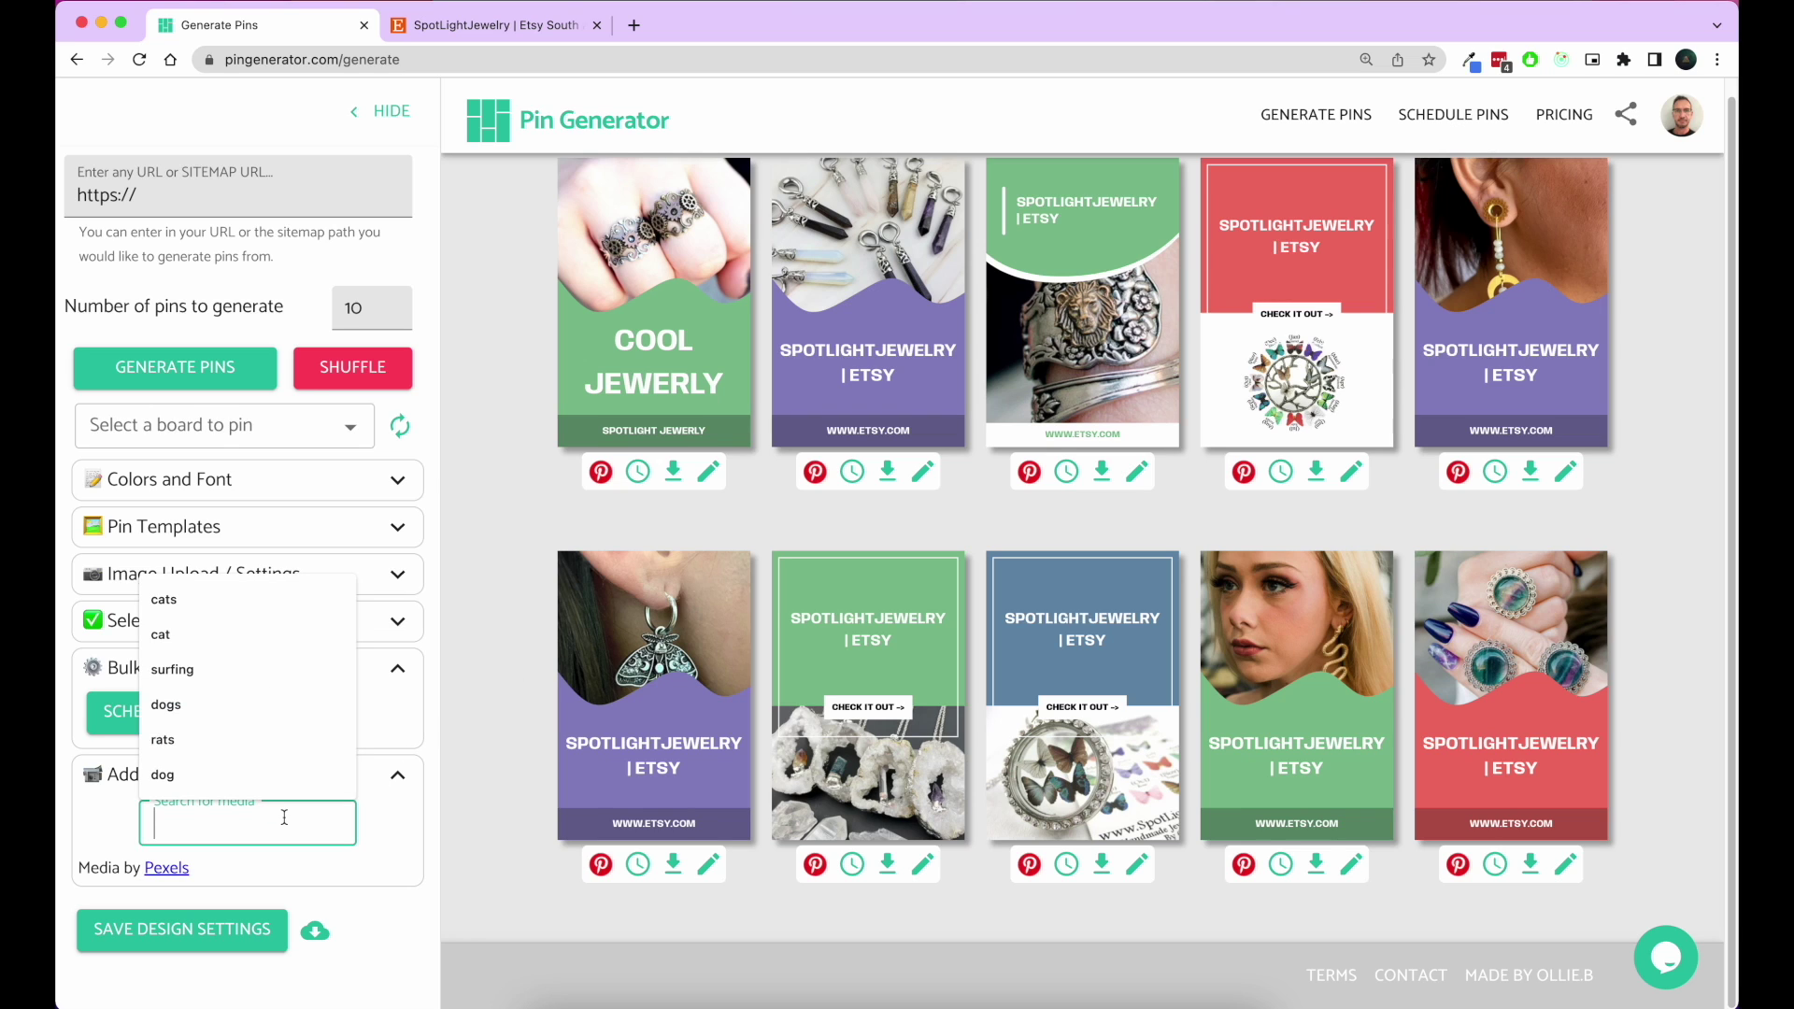
pyautogui.write('ca')
pyautogui.click(166, 869)
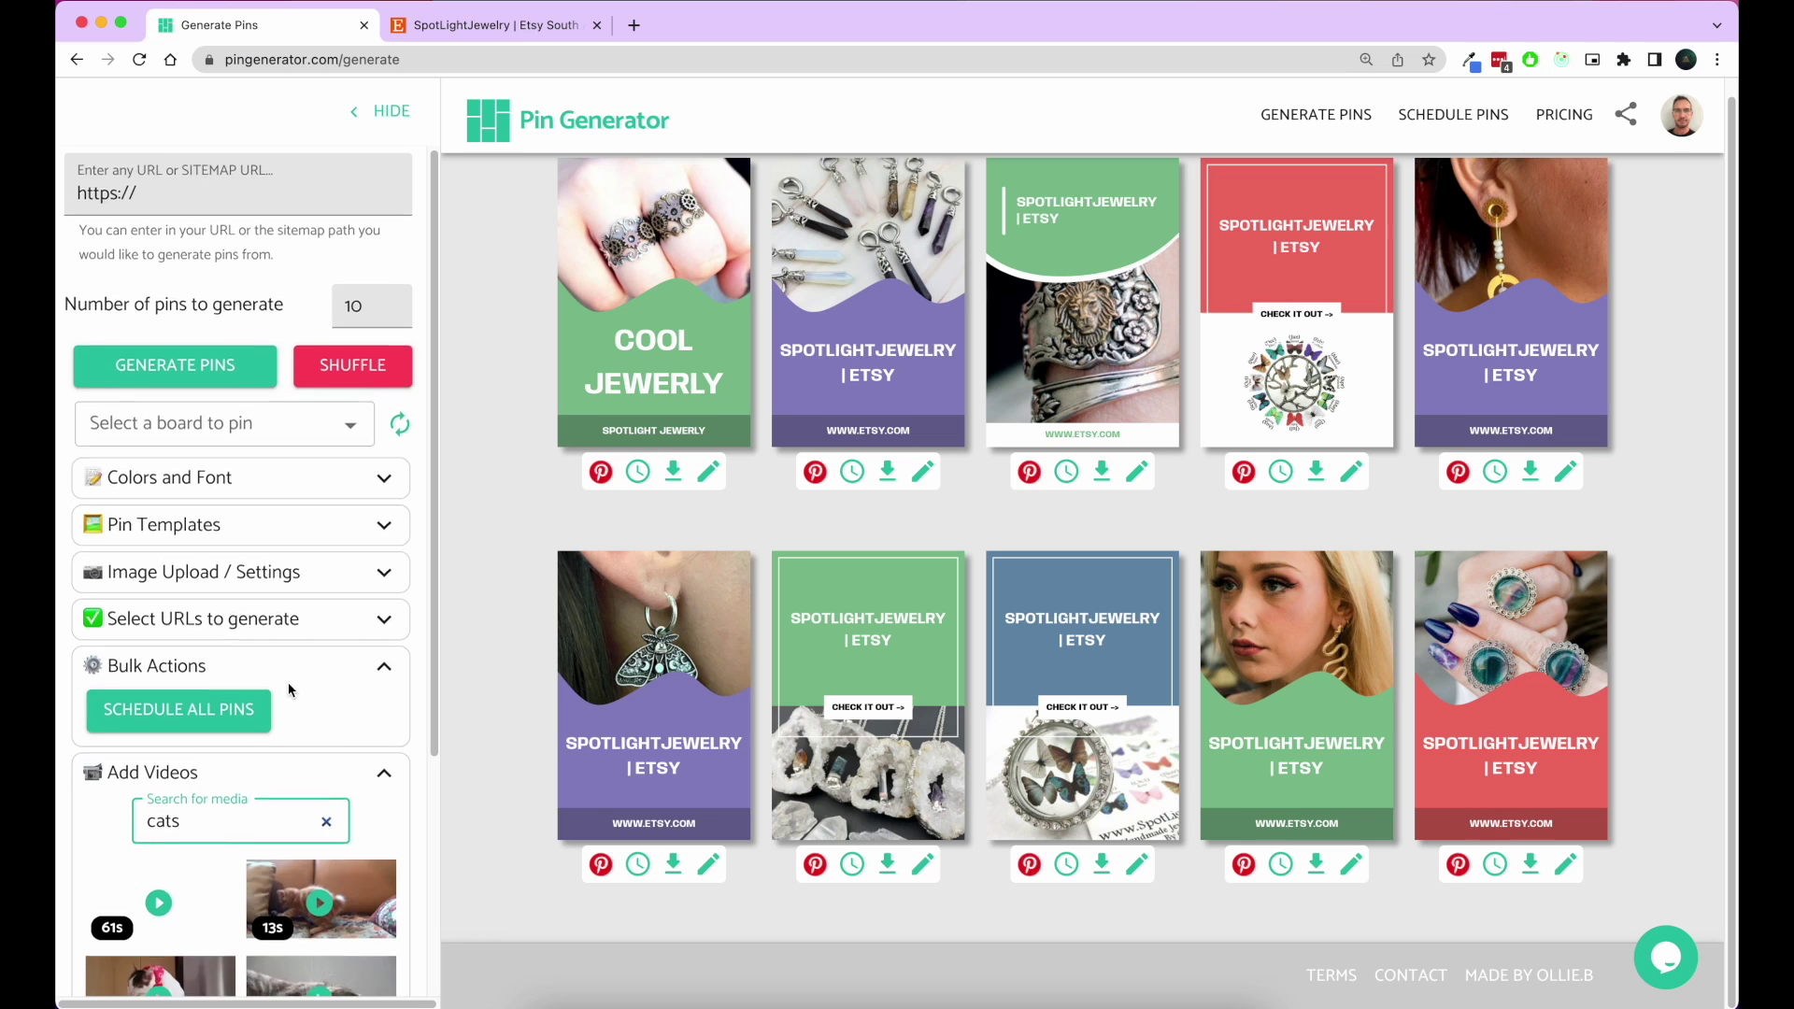
pyautogui.scroll(-1, 299, 682)
pyautogui.scroll(-3, 355, 710)
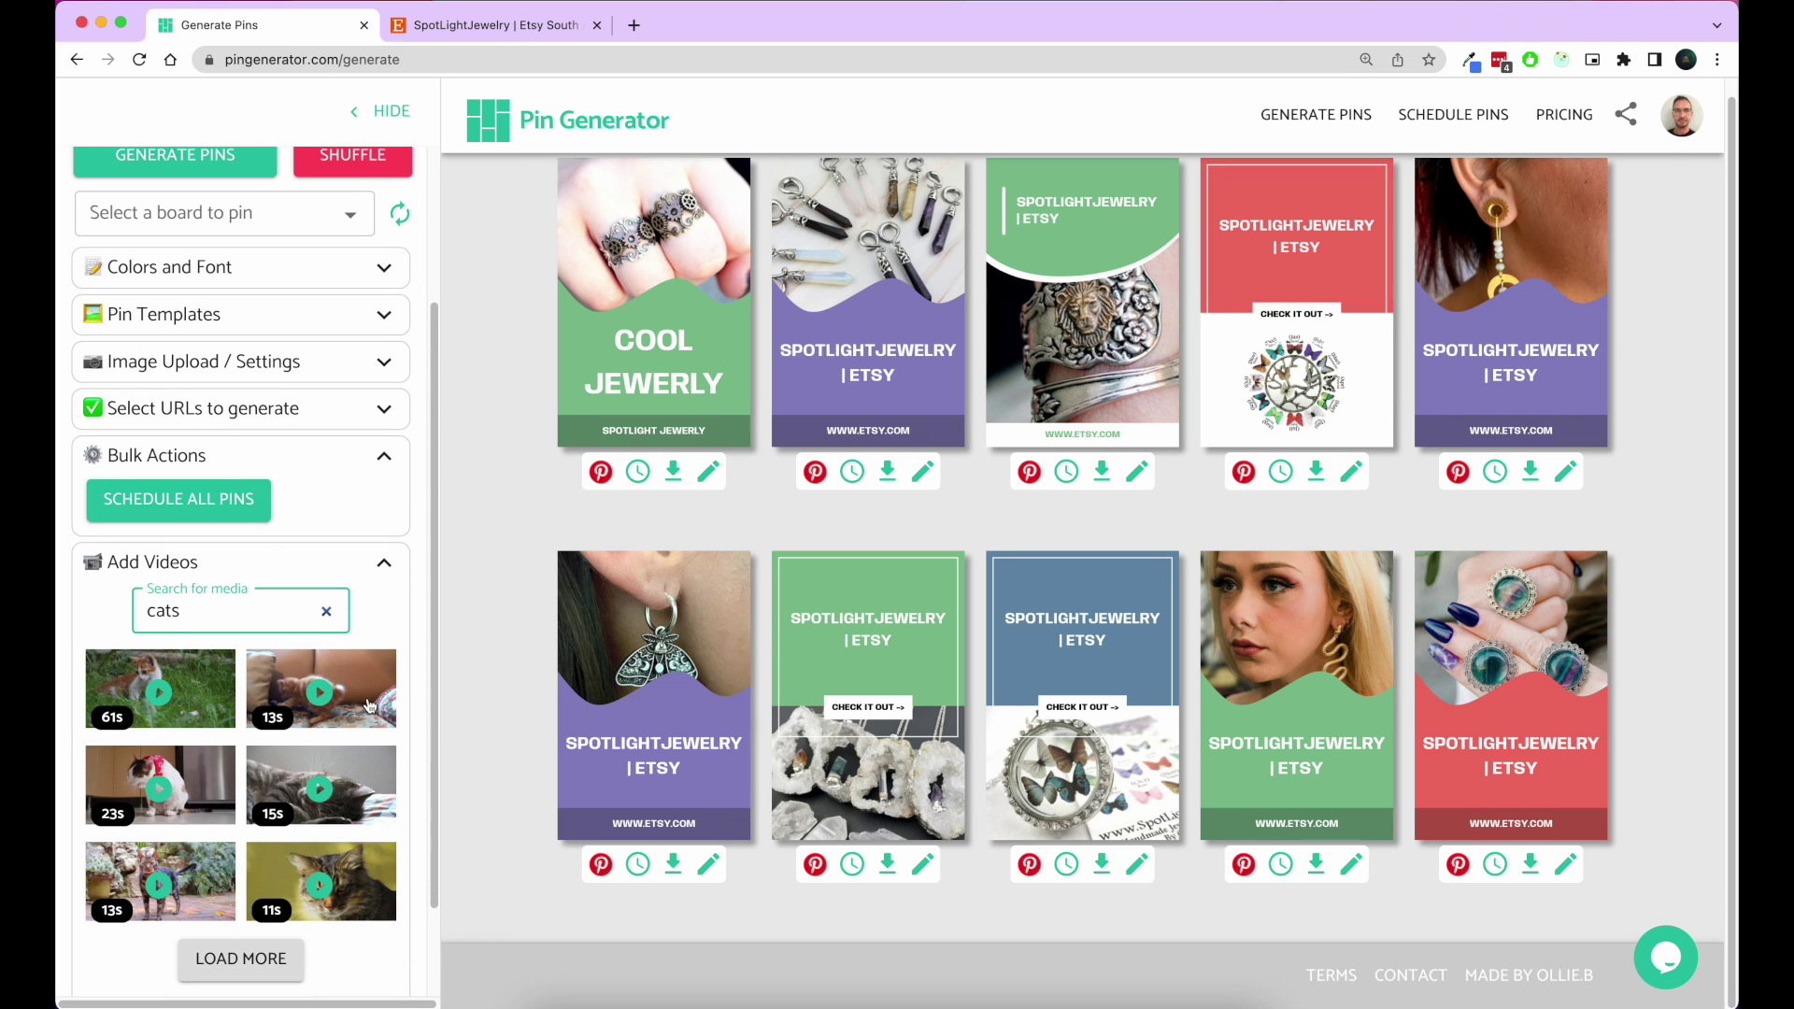
pyautogui.moveTo(364, 708); pyautogui.dragTo(702, 638)
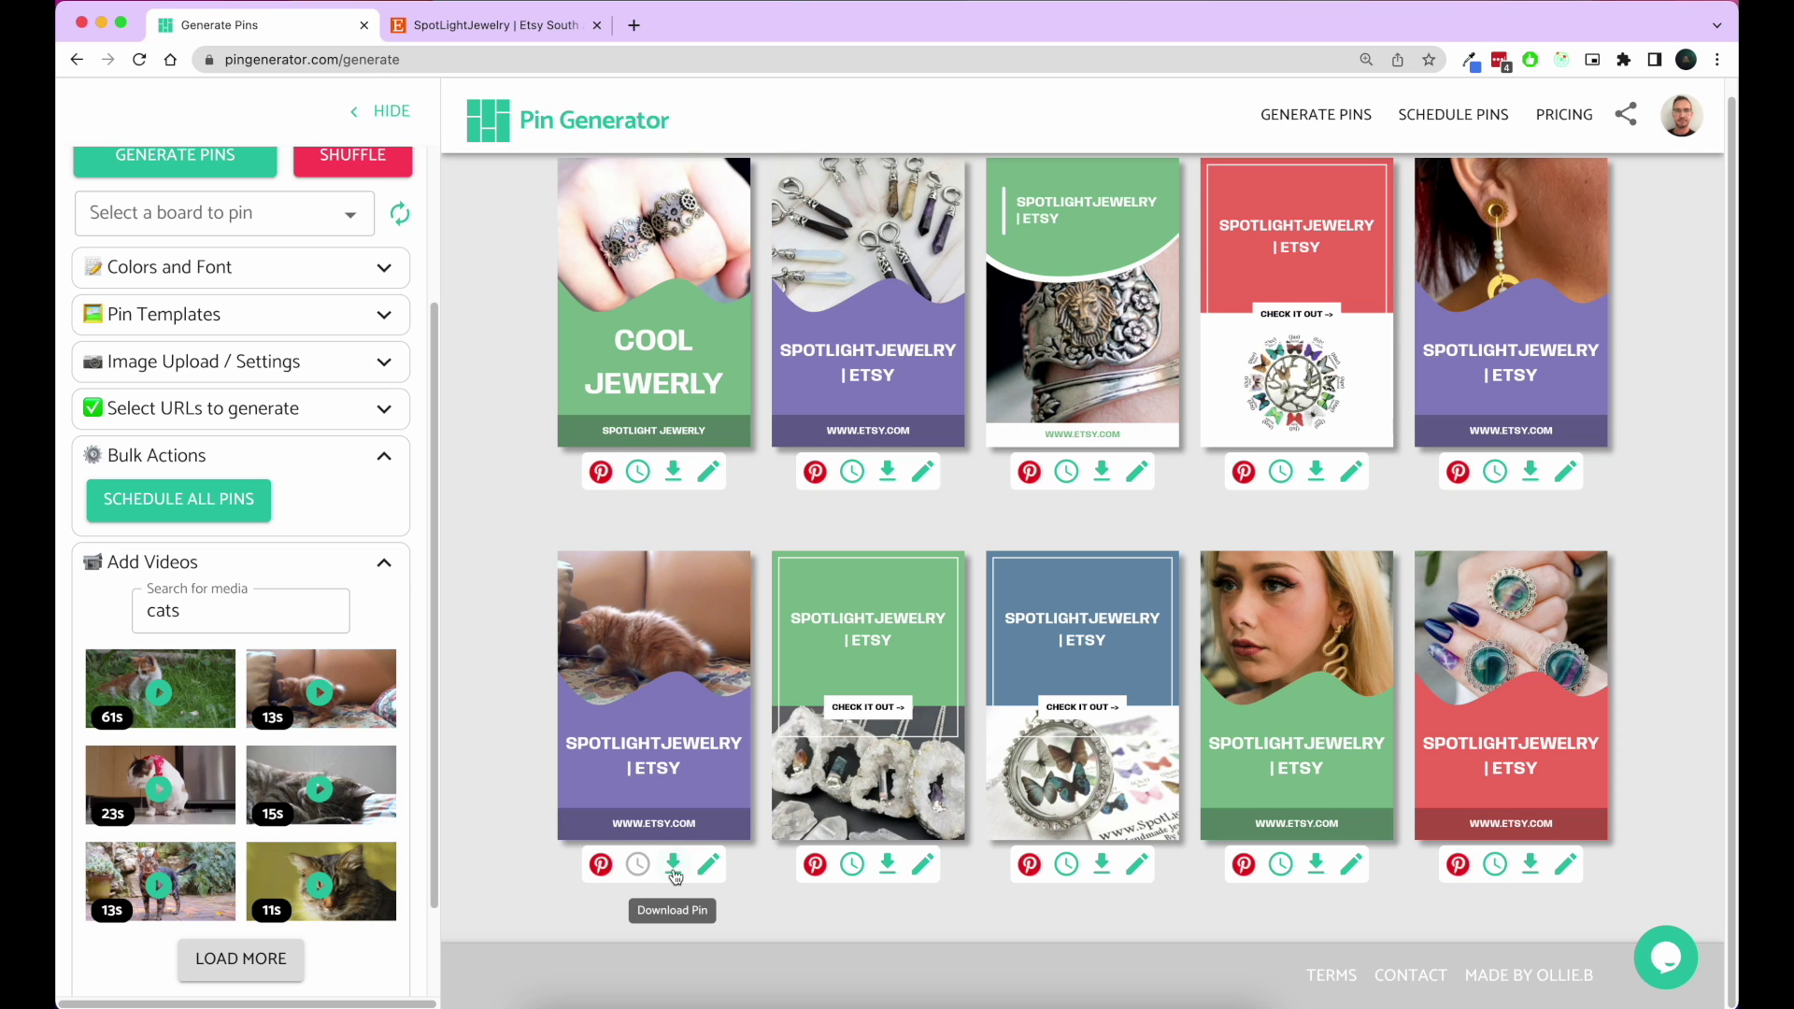
pyautogui.scroll(2, 401, 486)
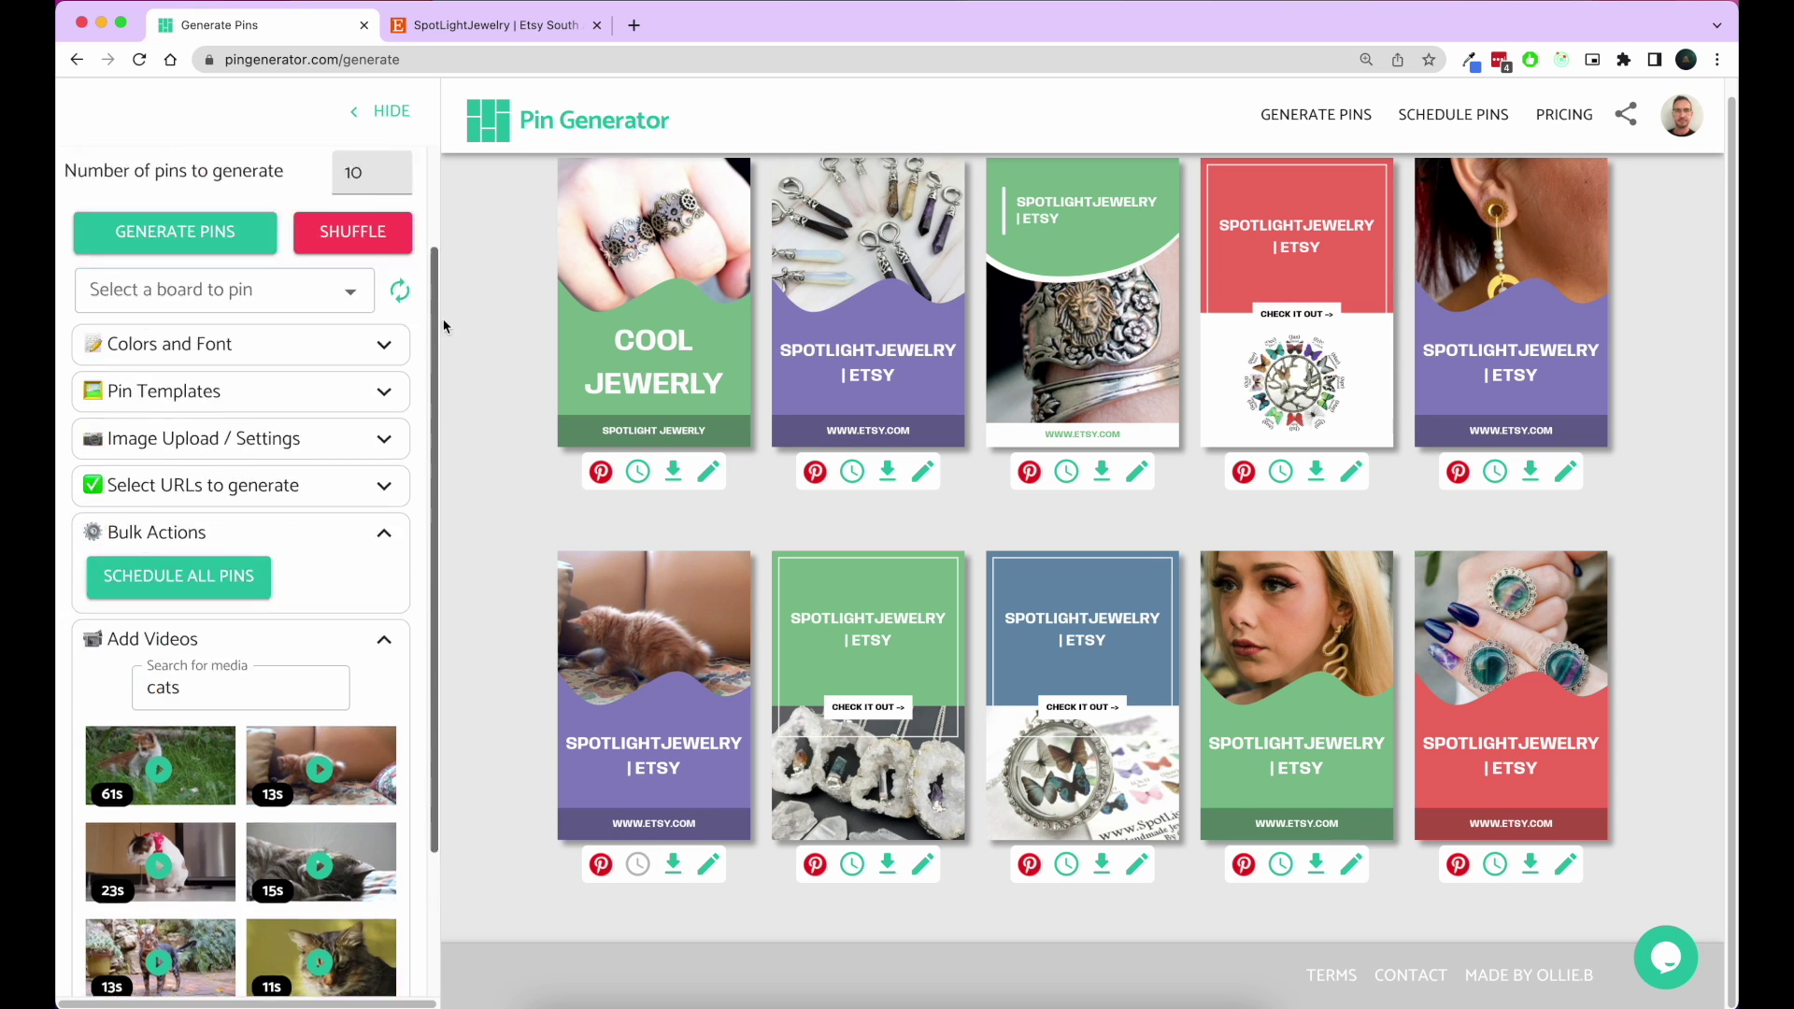
pyautogui.scroll(1, 397, 560)
# Collapse Add Videos and Bulk Actions, then save the design settings.
pyautogui.click(386, 707)
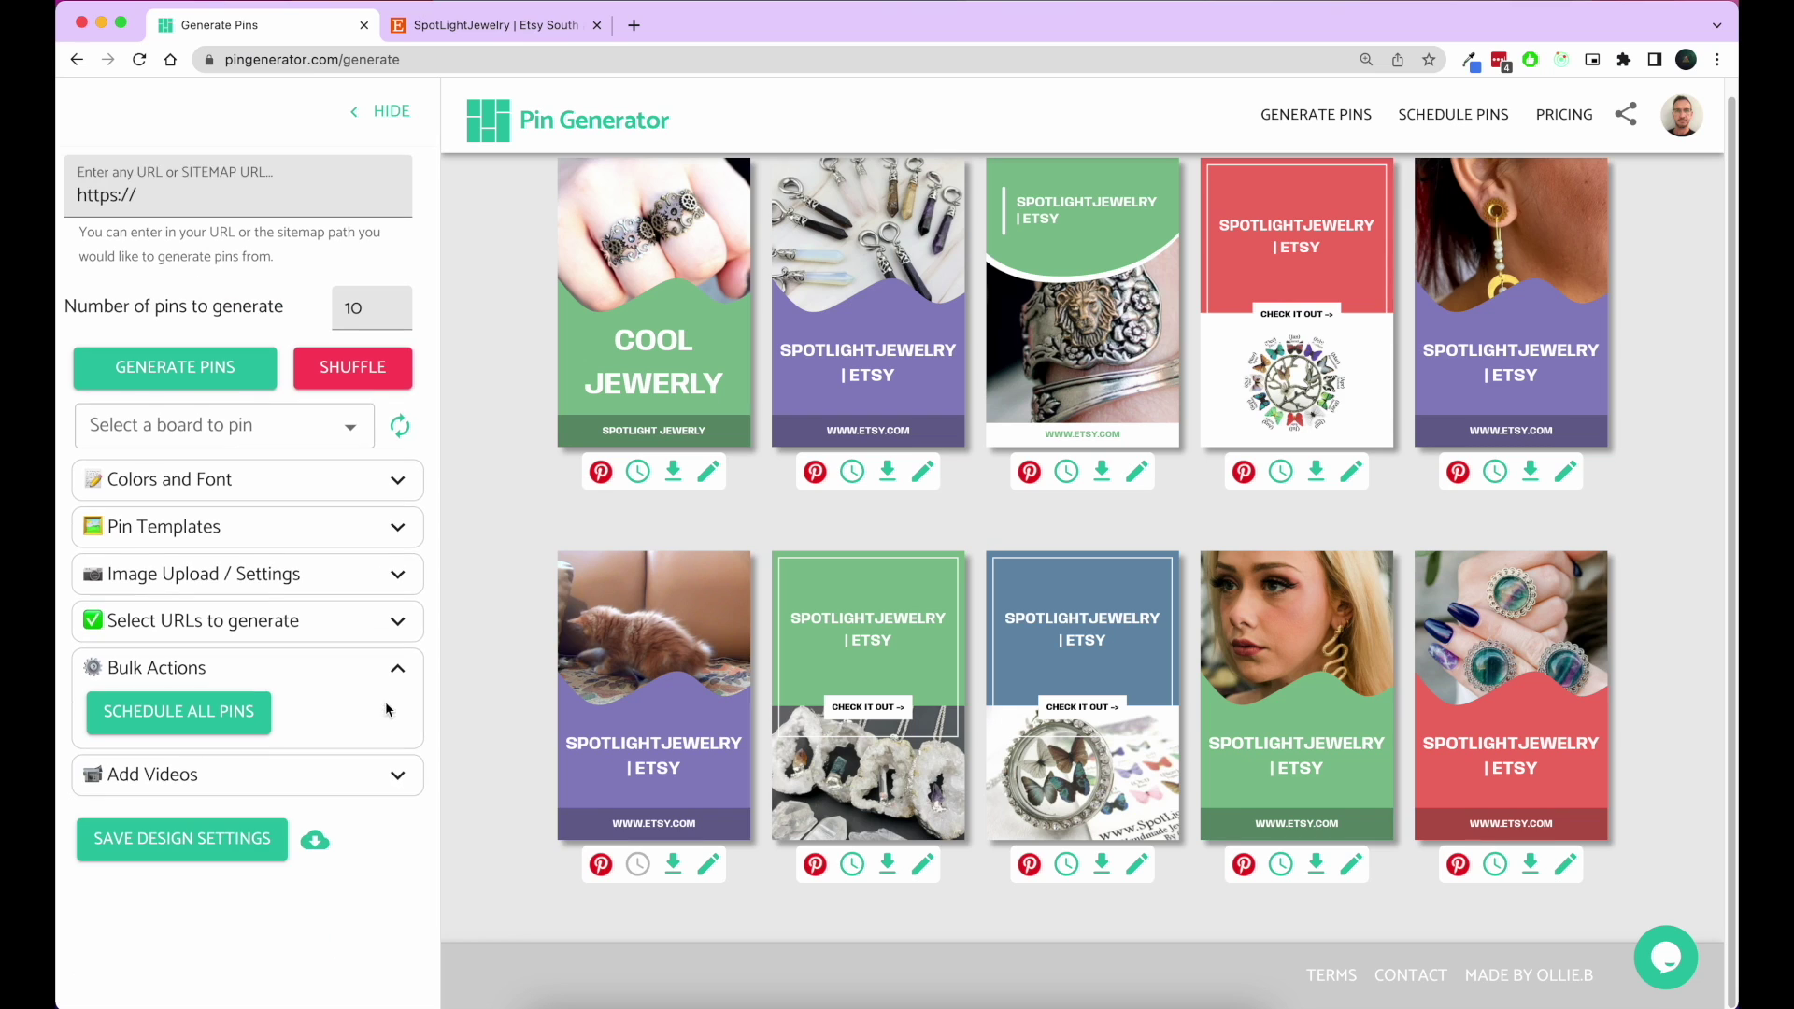
pyautogui.click(393, 669)
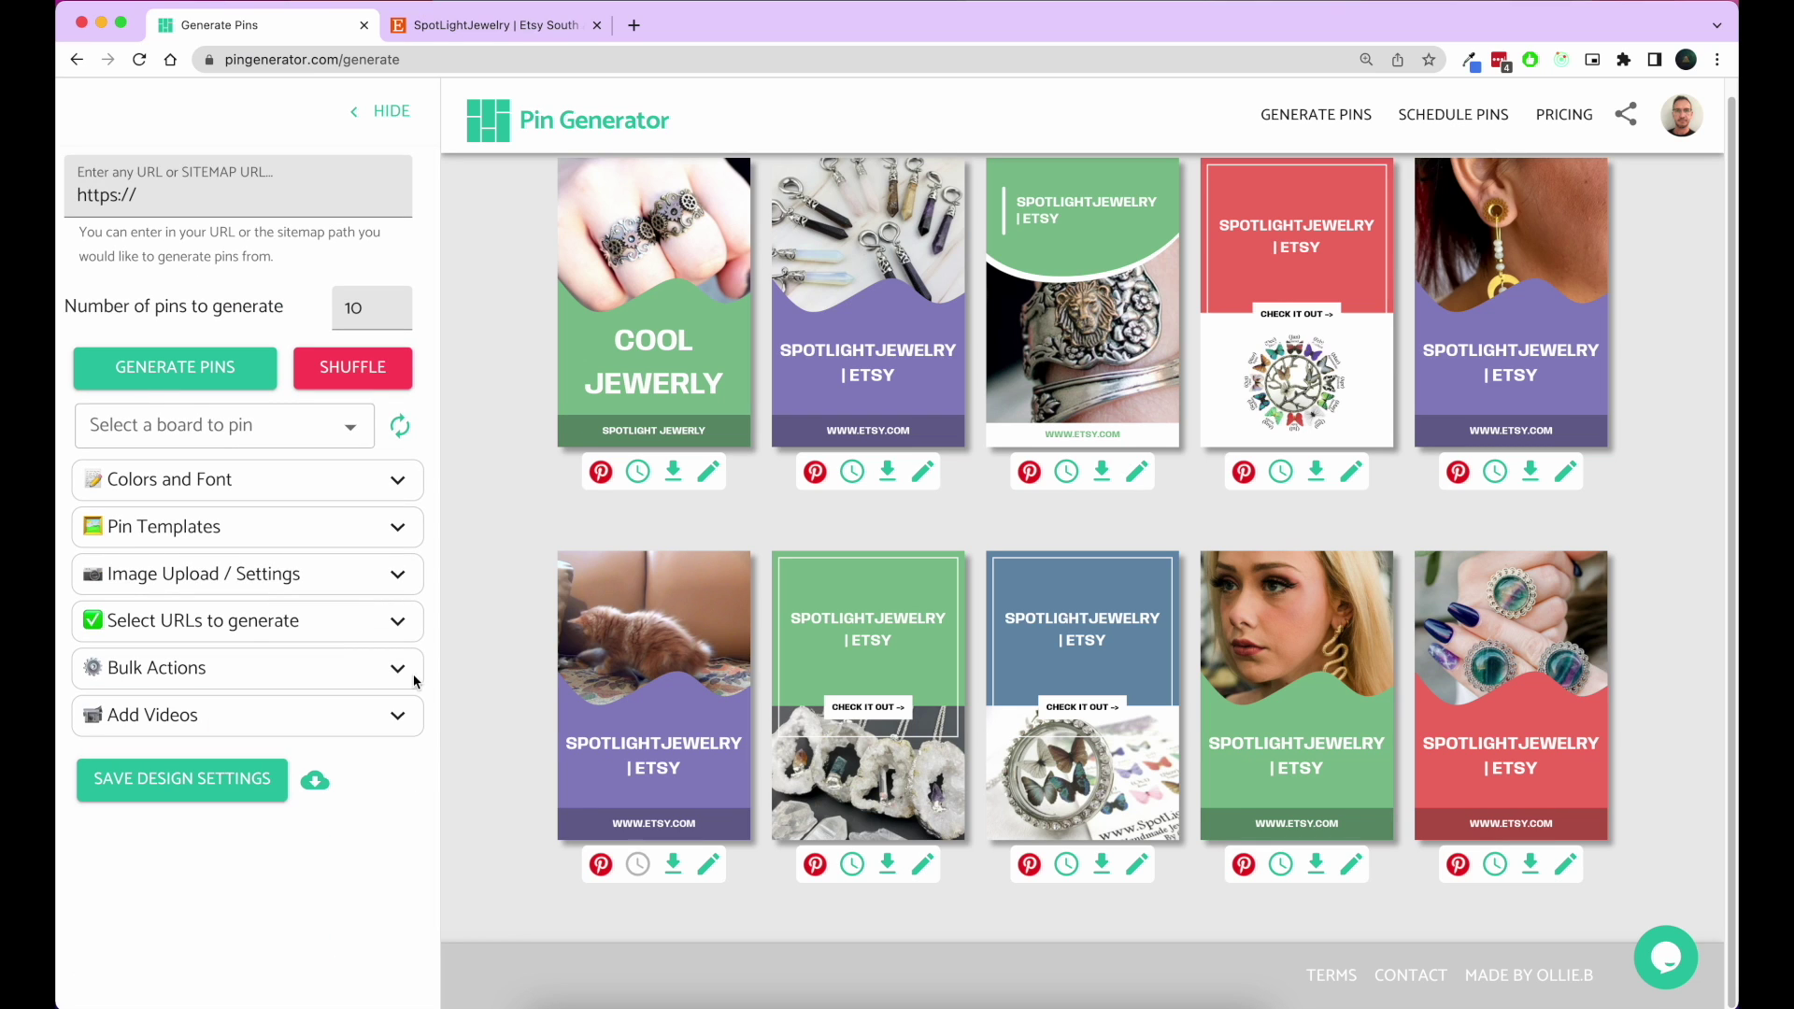
pyautogui.click(248, 779)
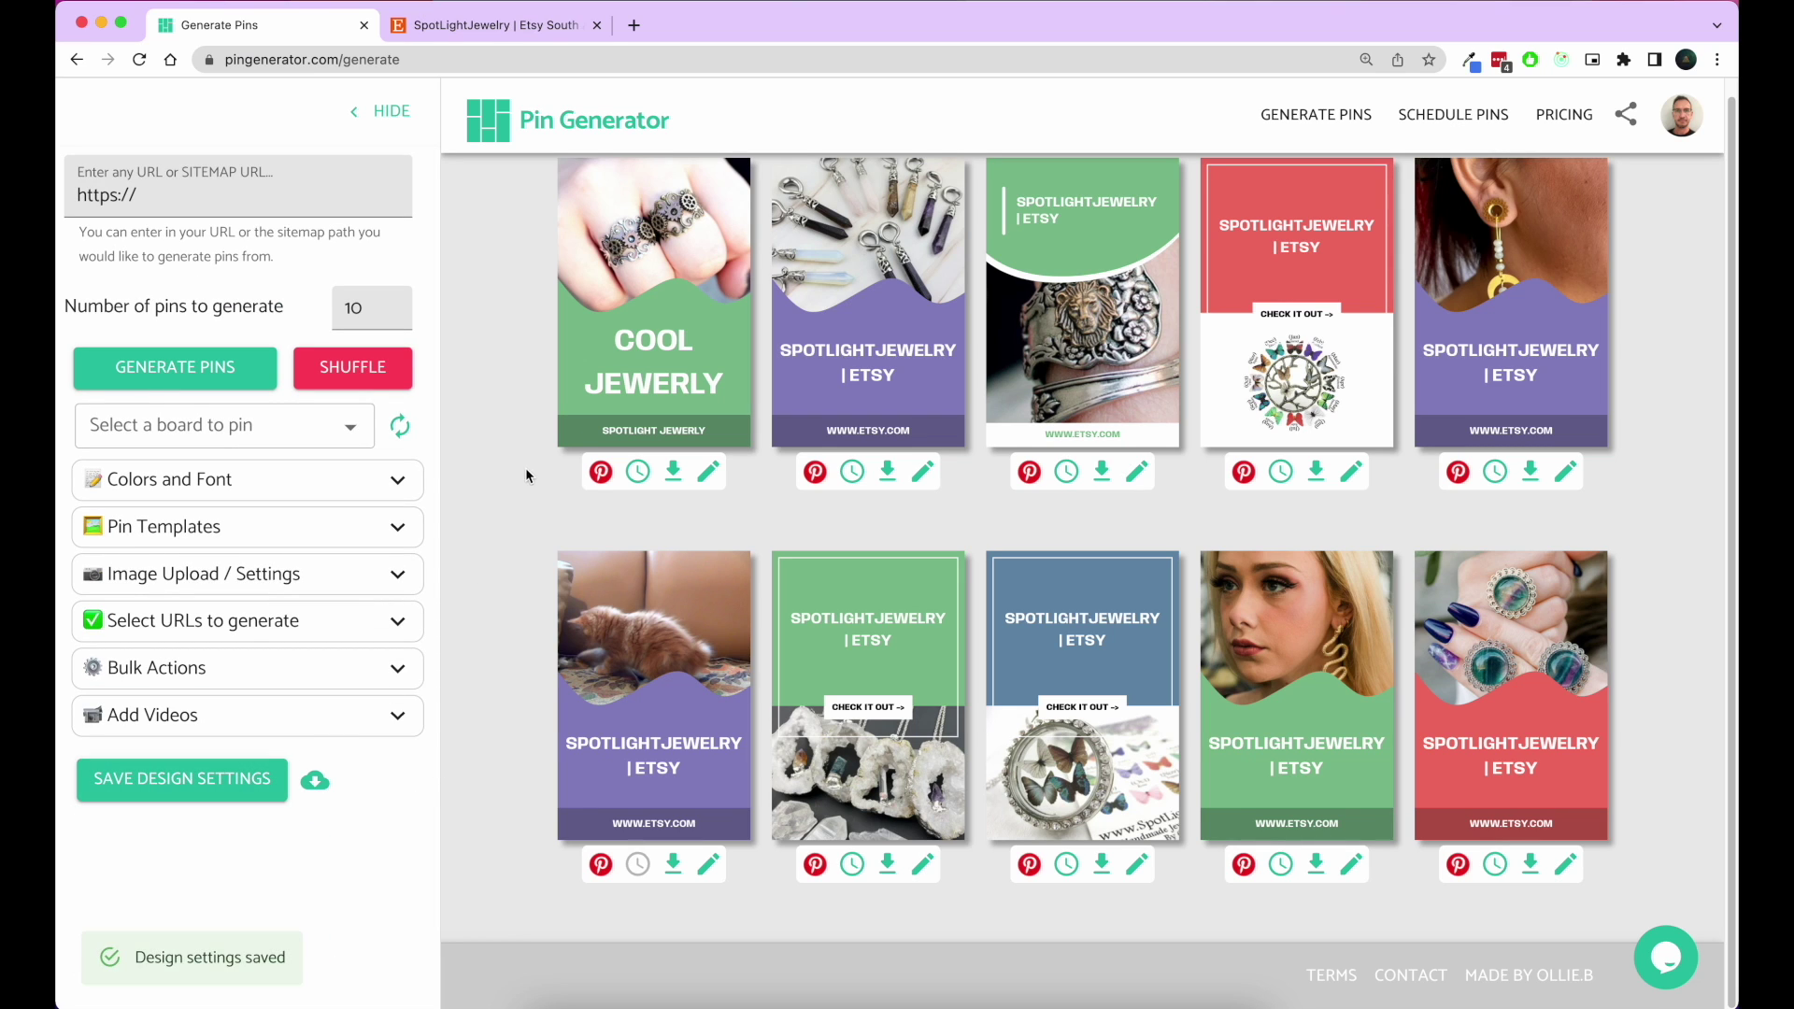
pyautogui.scroll(1, 613, 548)
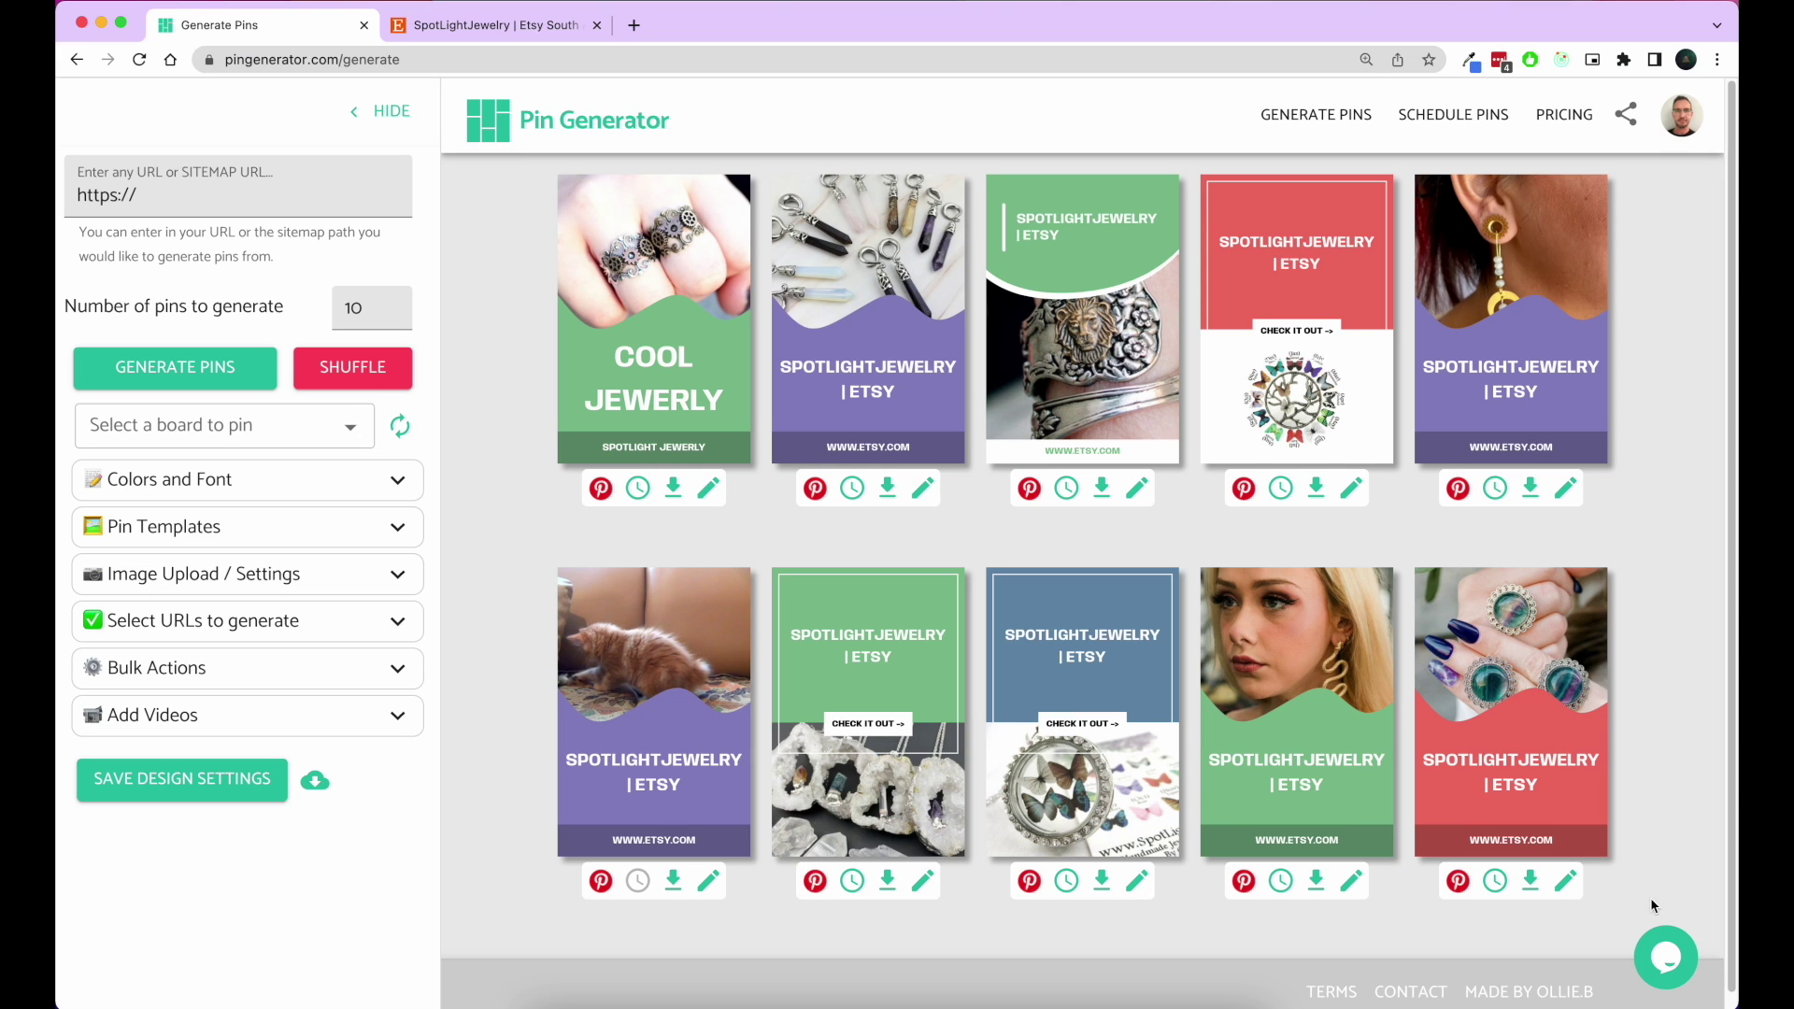
# Open and close the support chat, then go to the Contact page.
pyautogui.click(1665, 954)
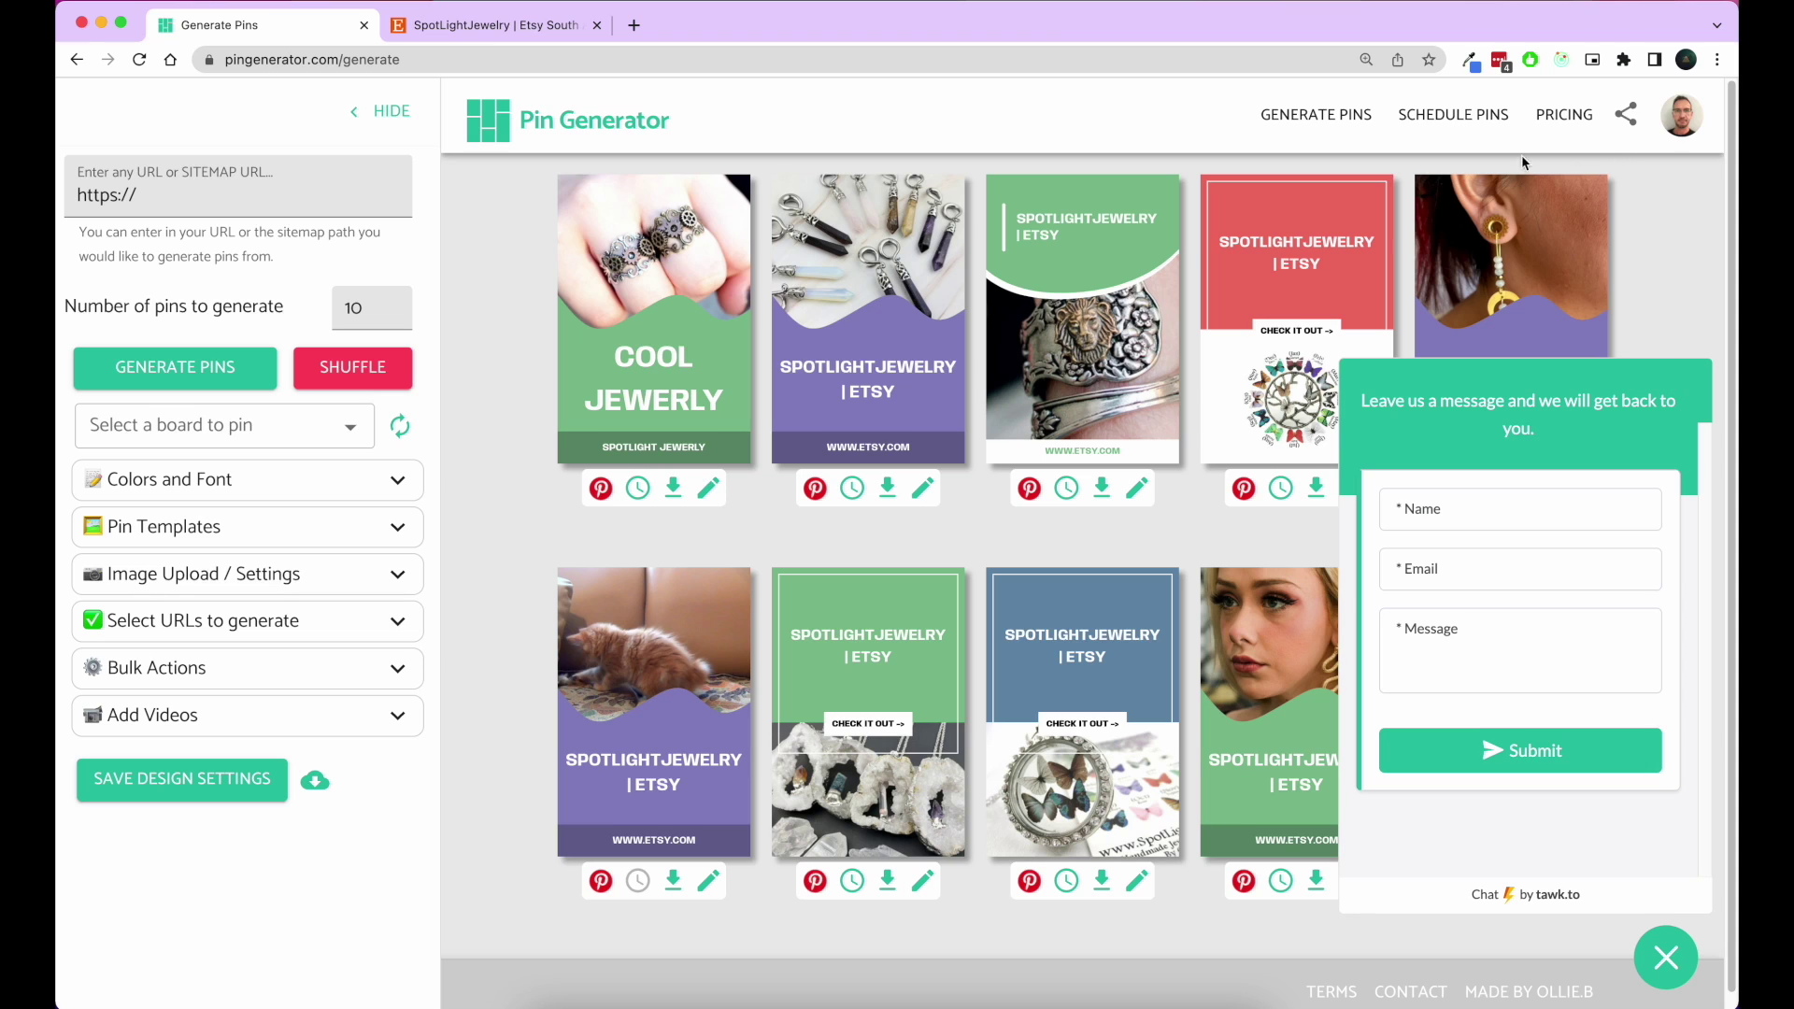
pyautogui.click(1665, 957)
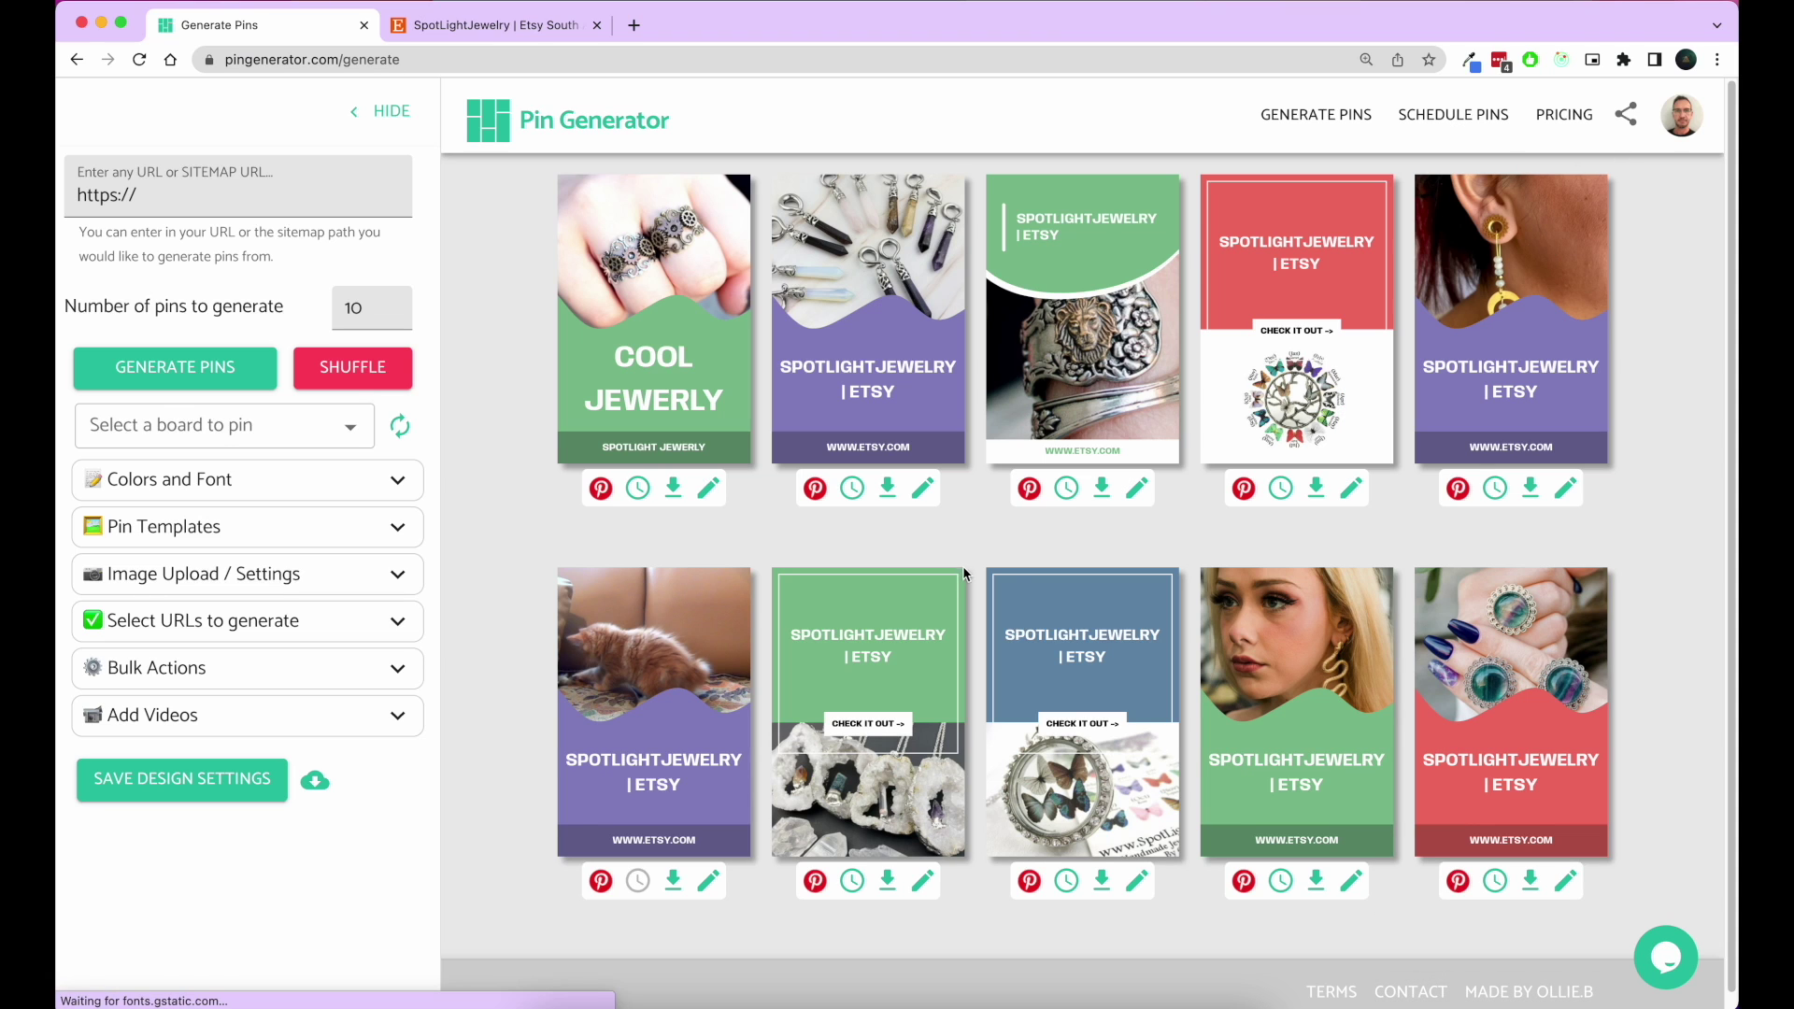
pyautogui.click(1406, 991)
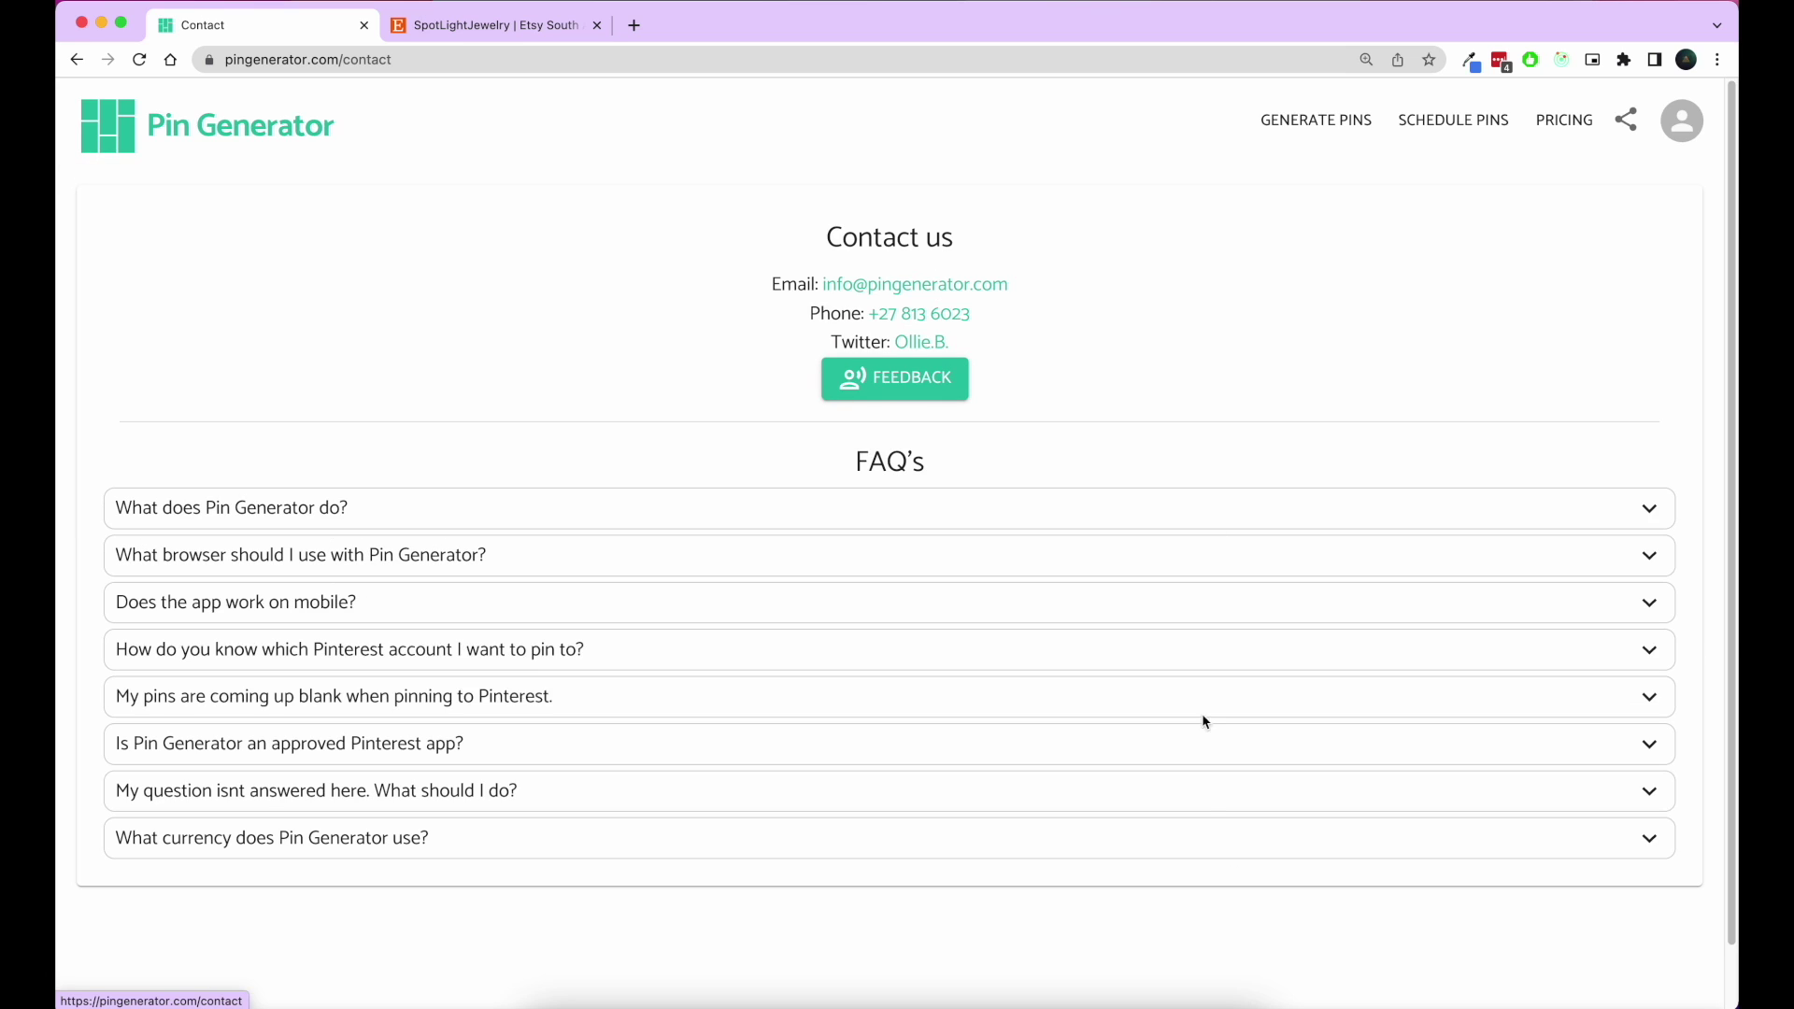